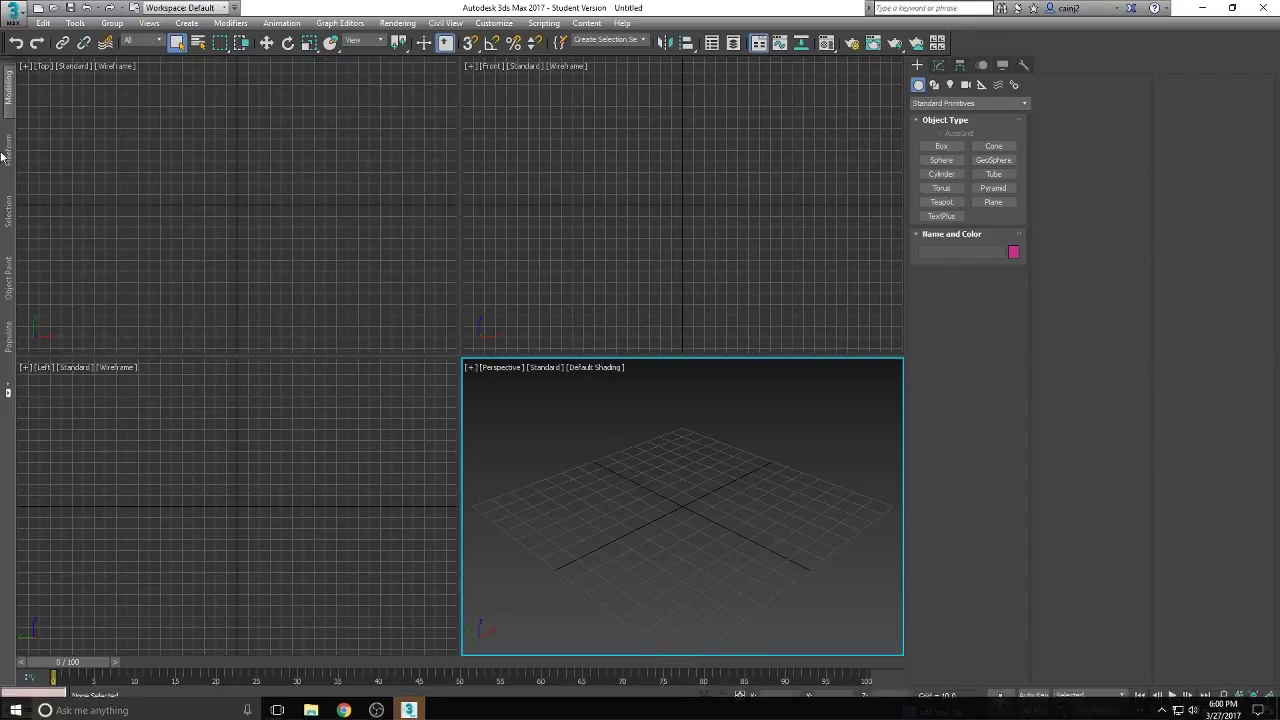
- Load Rigged Studio.max from the application menu's Recent Documents list
left_click(14, 12)
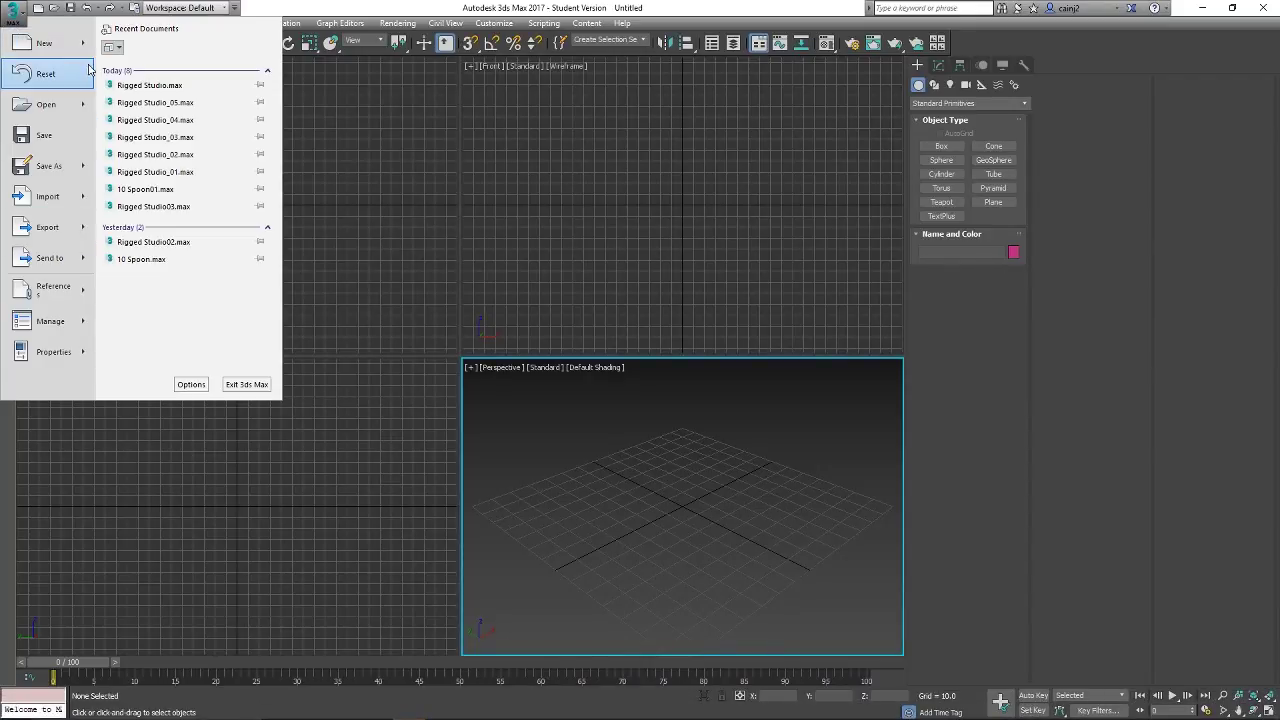
left_click(135, 86)
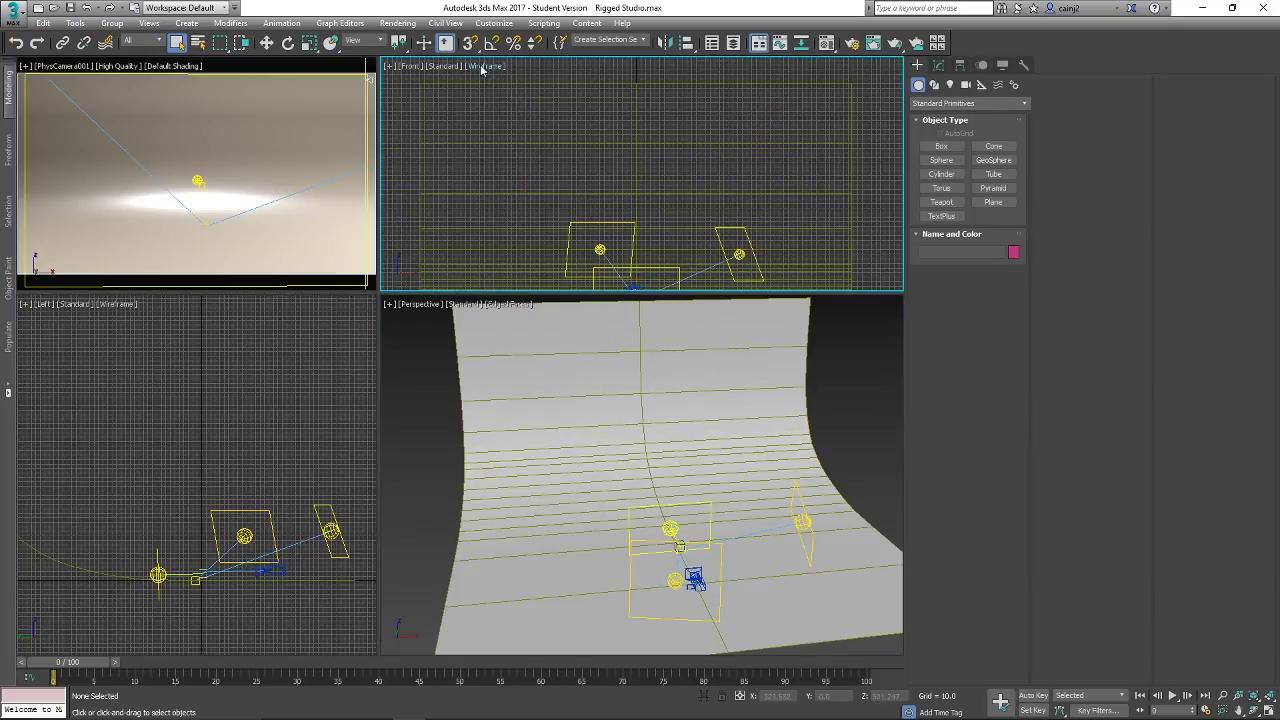
- Switch the Front viewport from Wireframe to Default Shading
left_click(484, 66)
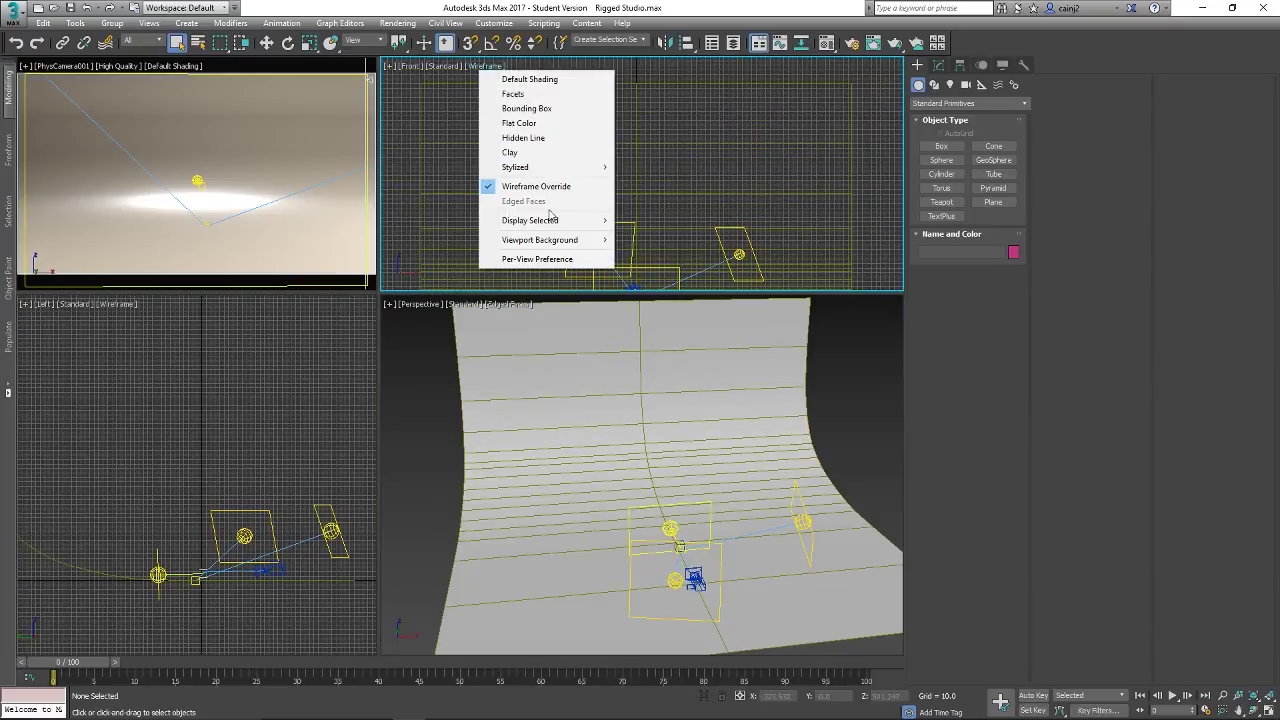
left_click(513, 79)
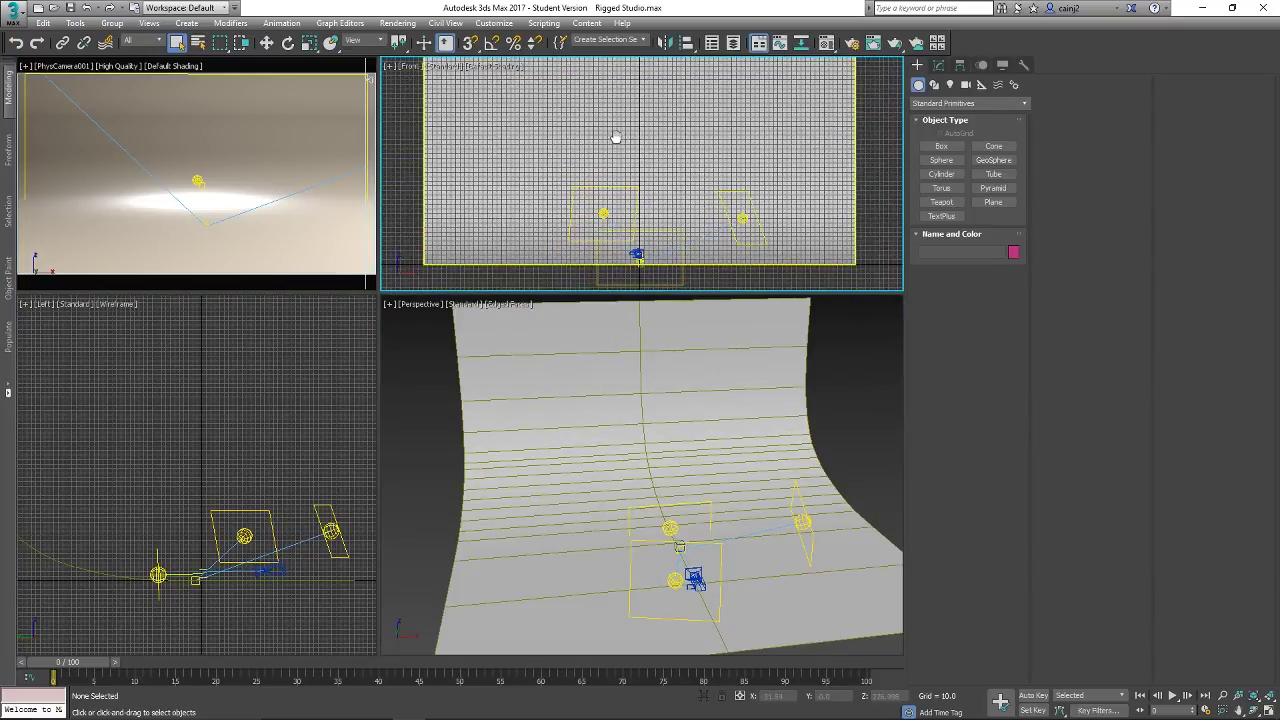
scroll(640, 169, "up", 5)
scroll(643, 169, "down", 5)
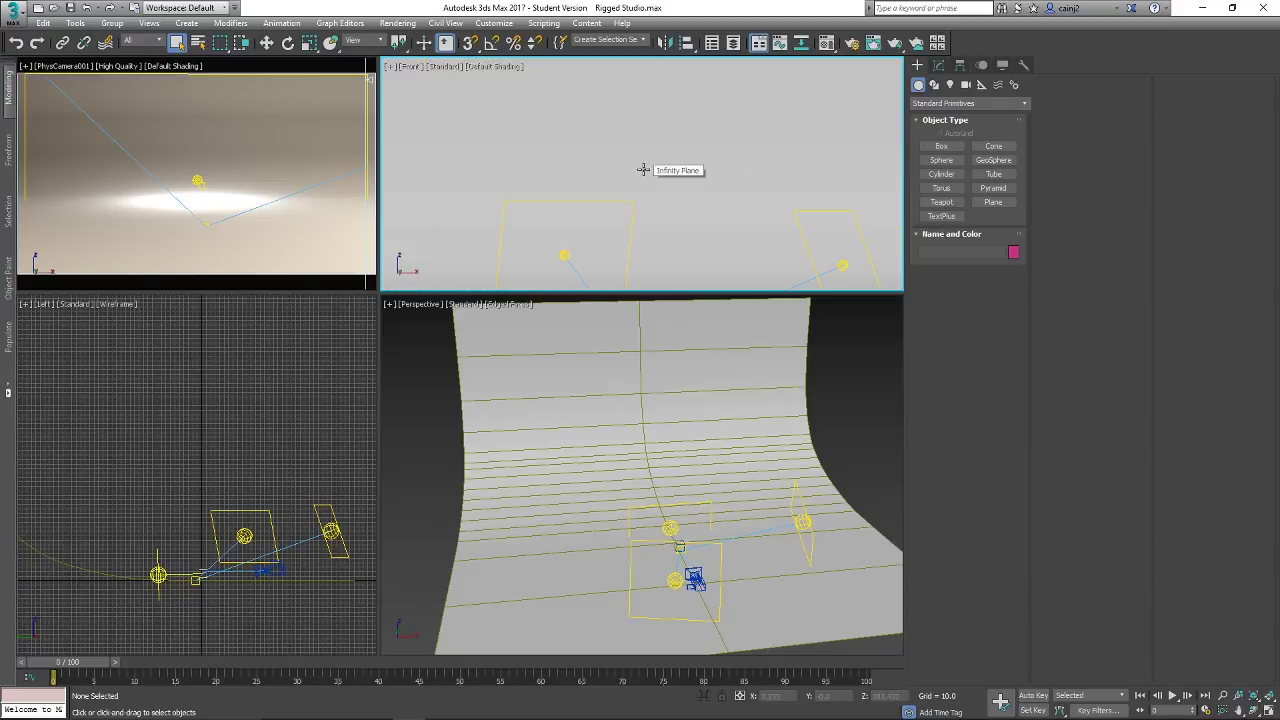
- Truck the PhysCamera viewport to reframe the studio shot
left_click(300, 200)
middle_click_drag(264, 200, 221, 246)
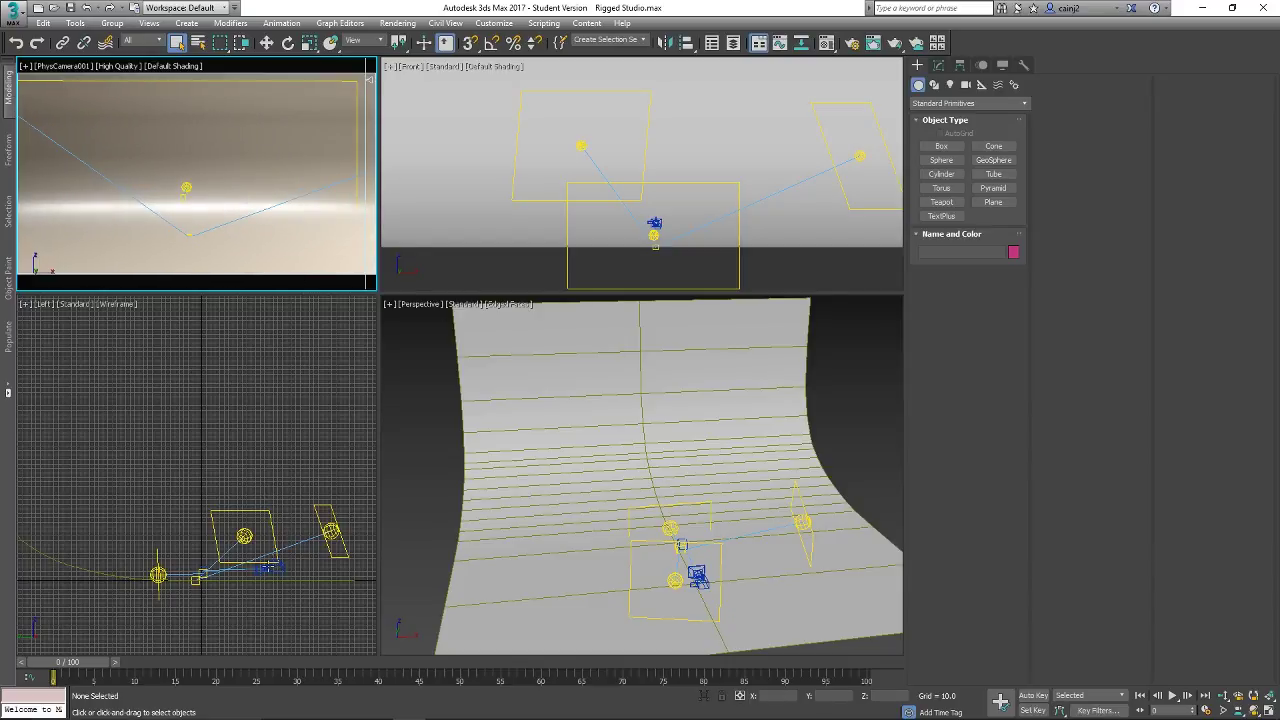
scroll(270, 552, "up", 3)
- Hide the back, fill and key lights, their targets, and PhysCamera with its target in Scene Explorer
key("alt+ctrl+o")
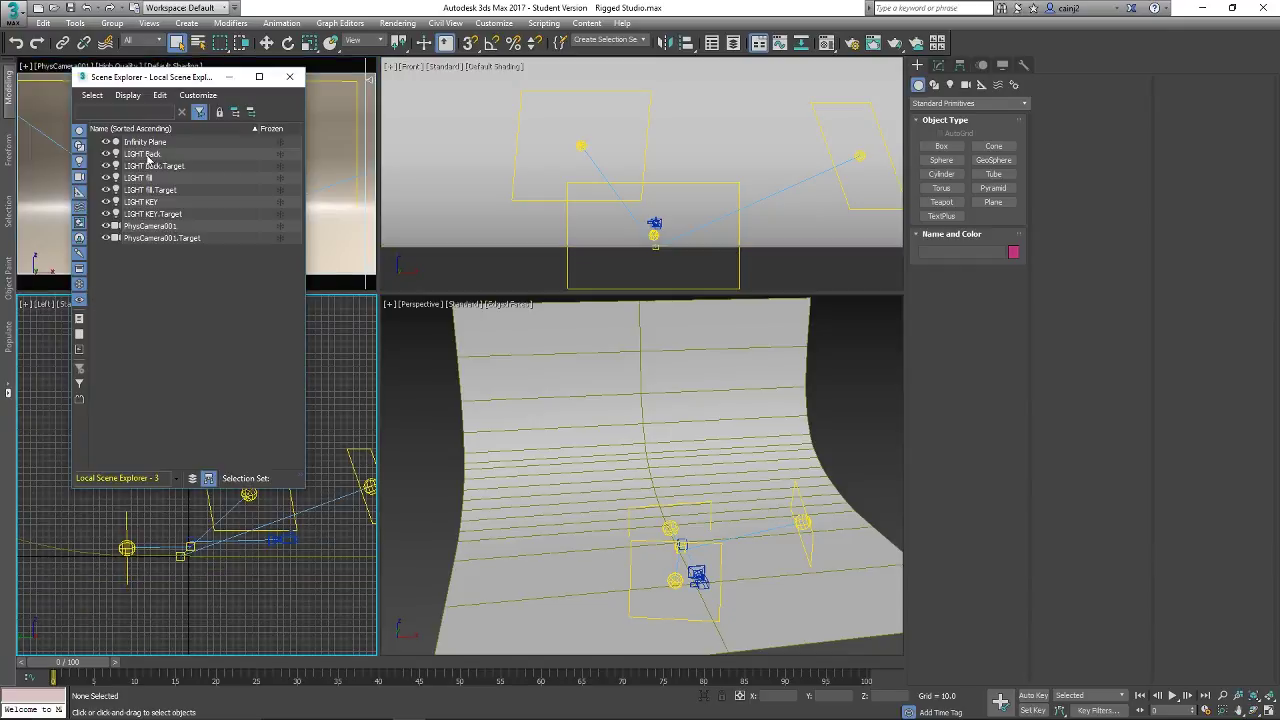
left_click(105, 154)
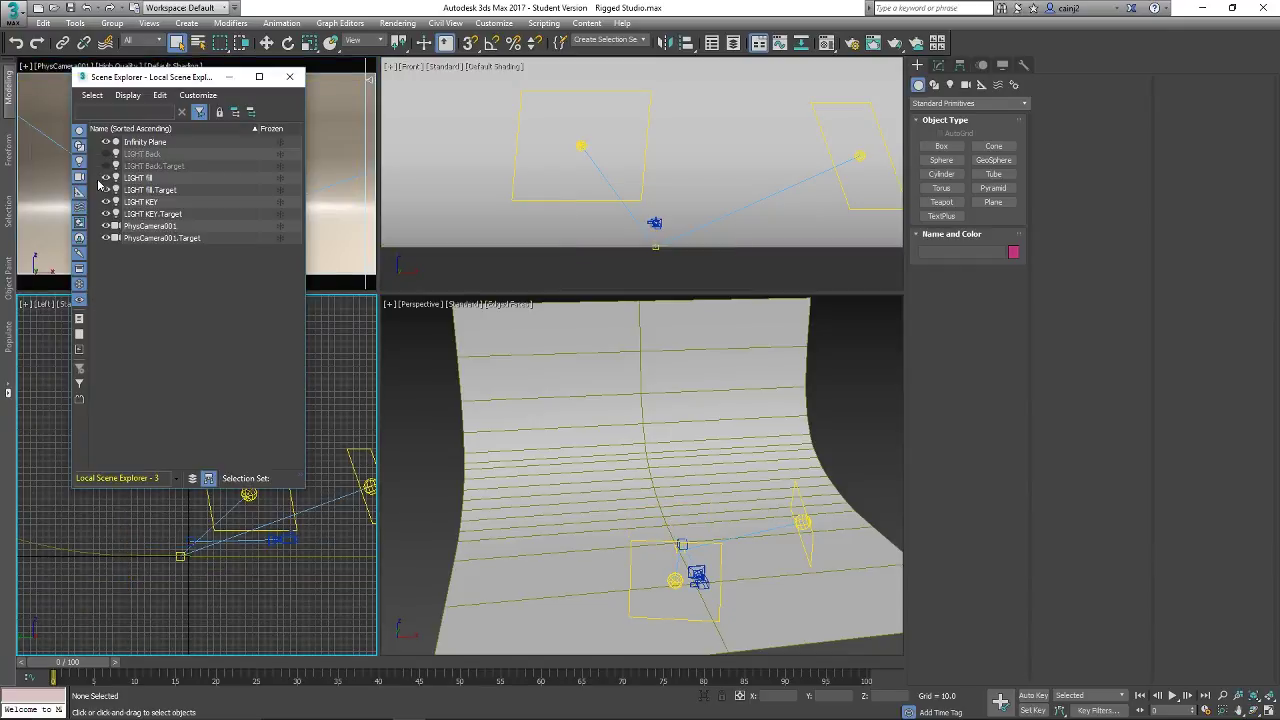
left_click(106, 179)
left_click(106, 202)
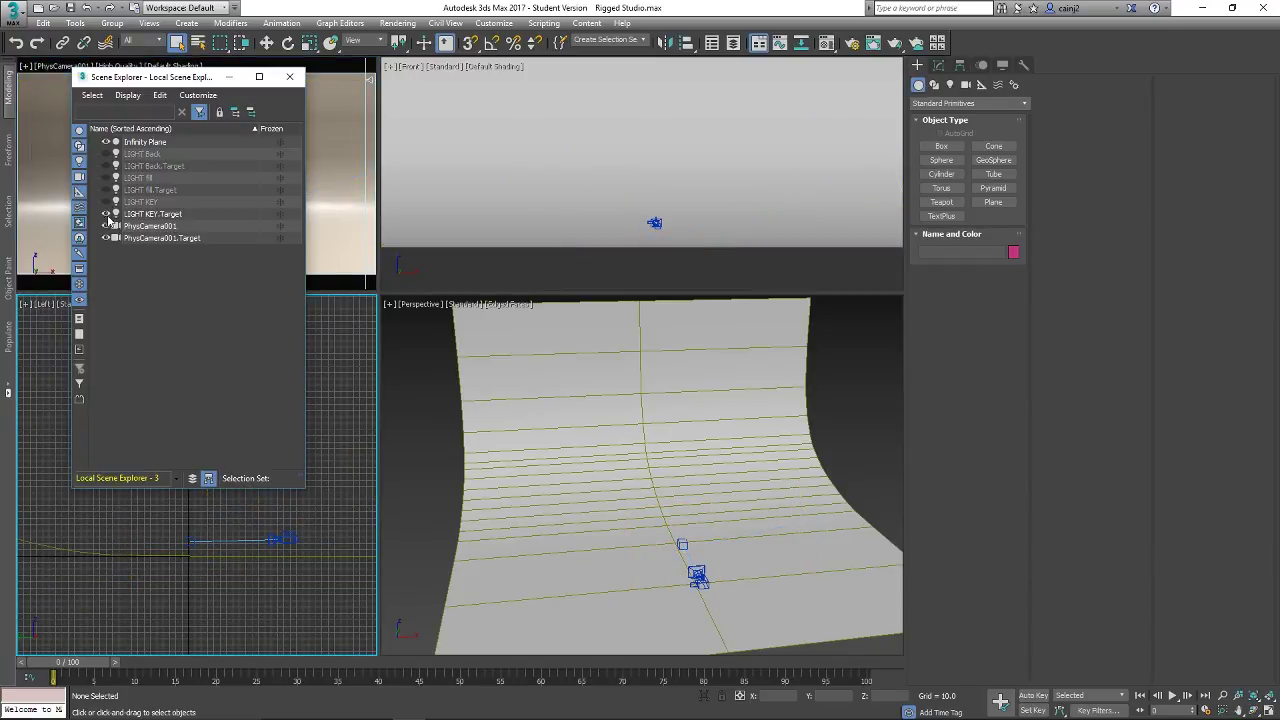
left_click(105, 214)
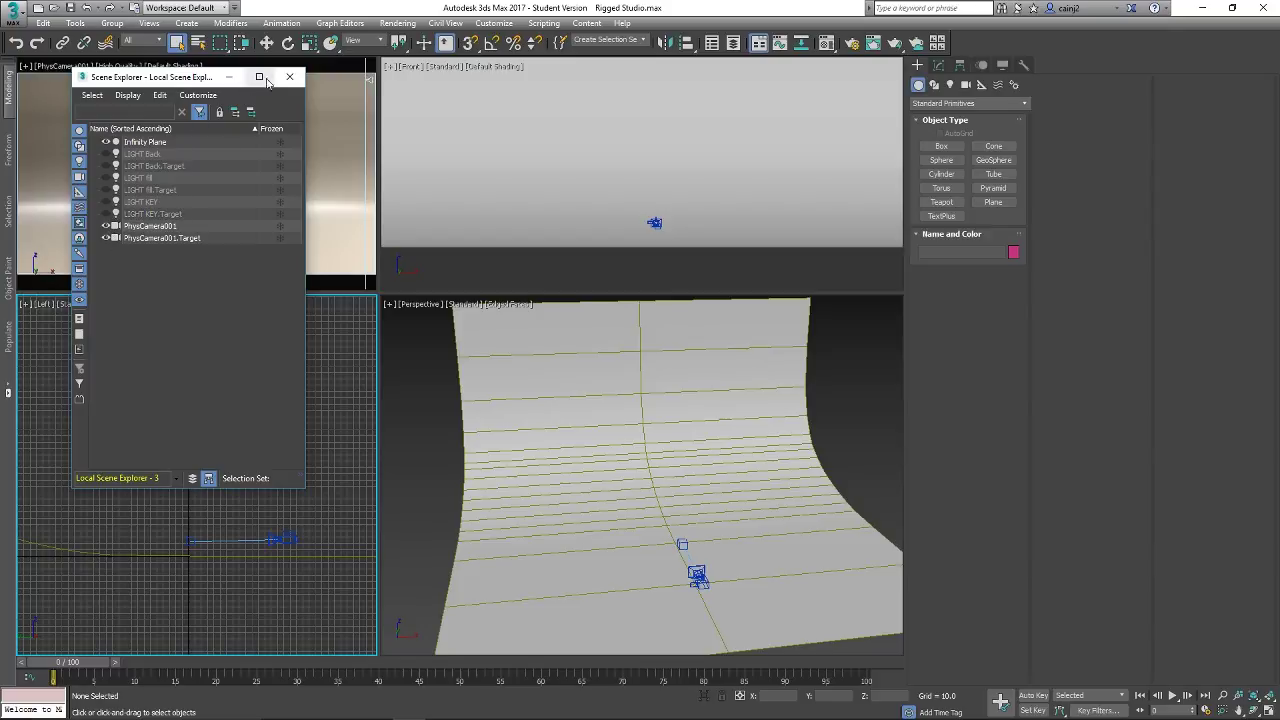
left_click(106, 226)
left_click(106, 238)
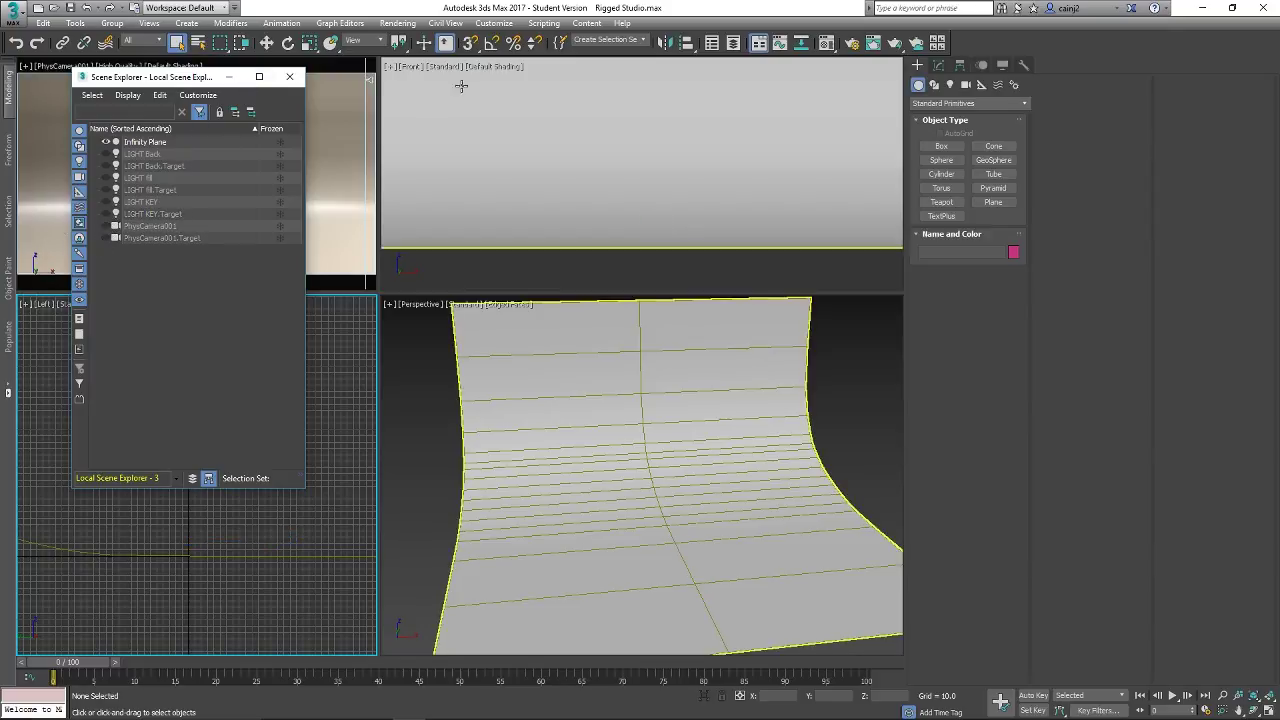
left_click(289, 76)
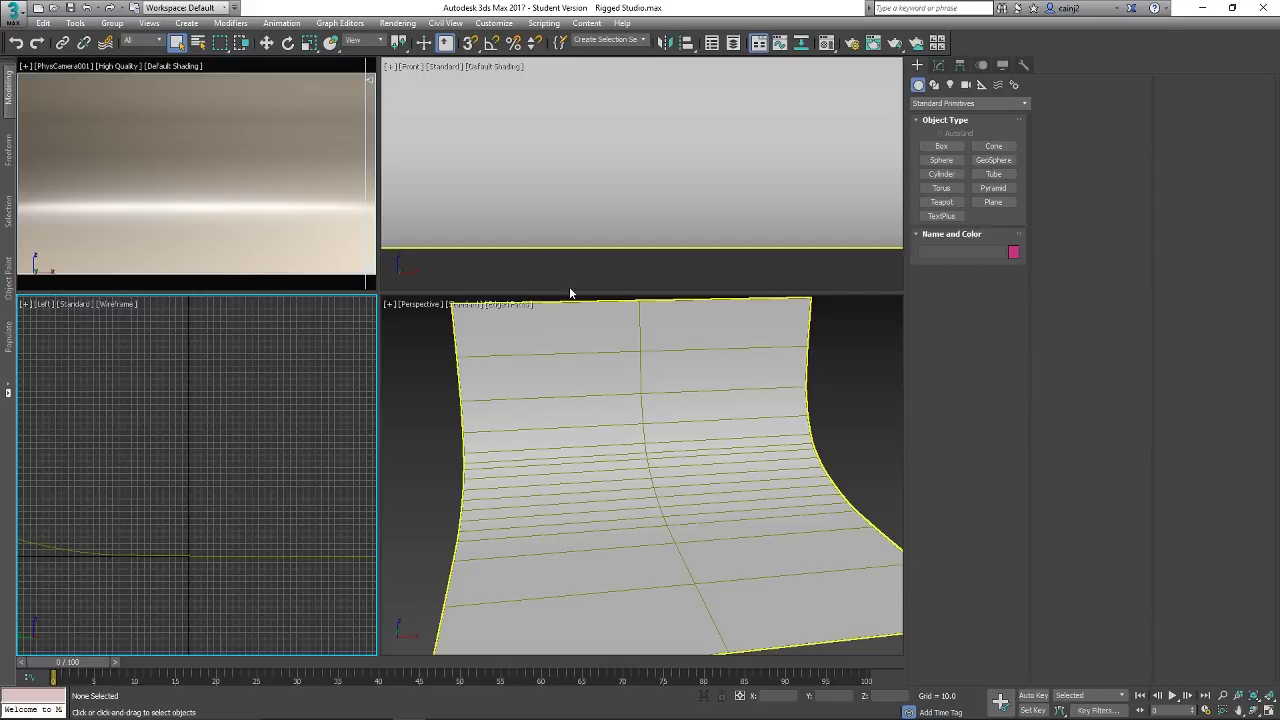
left_click(563, 243)
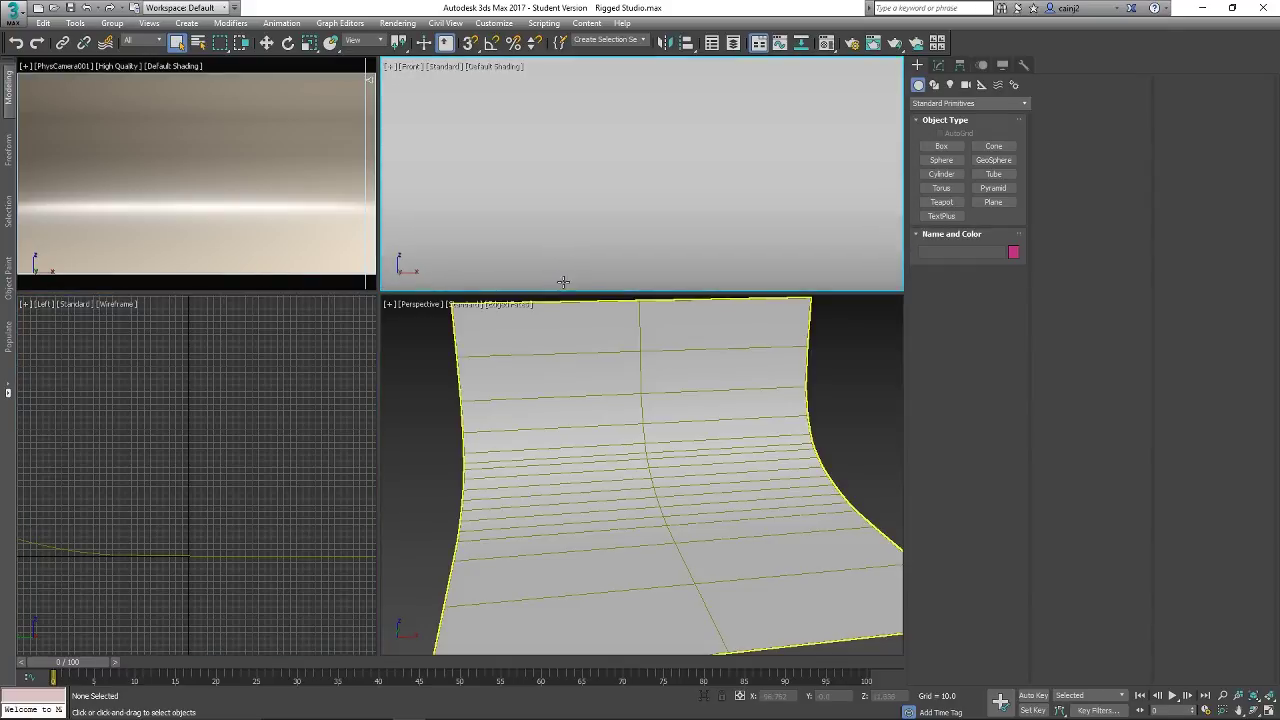
- Create a sphere on the backdrop floor in the Perspective view
left_click(941, 160)
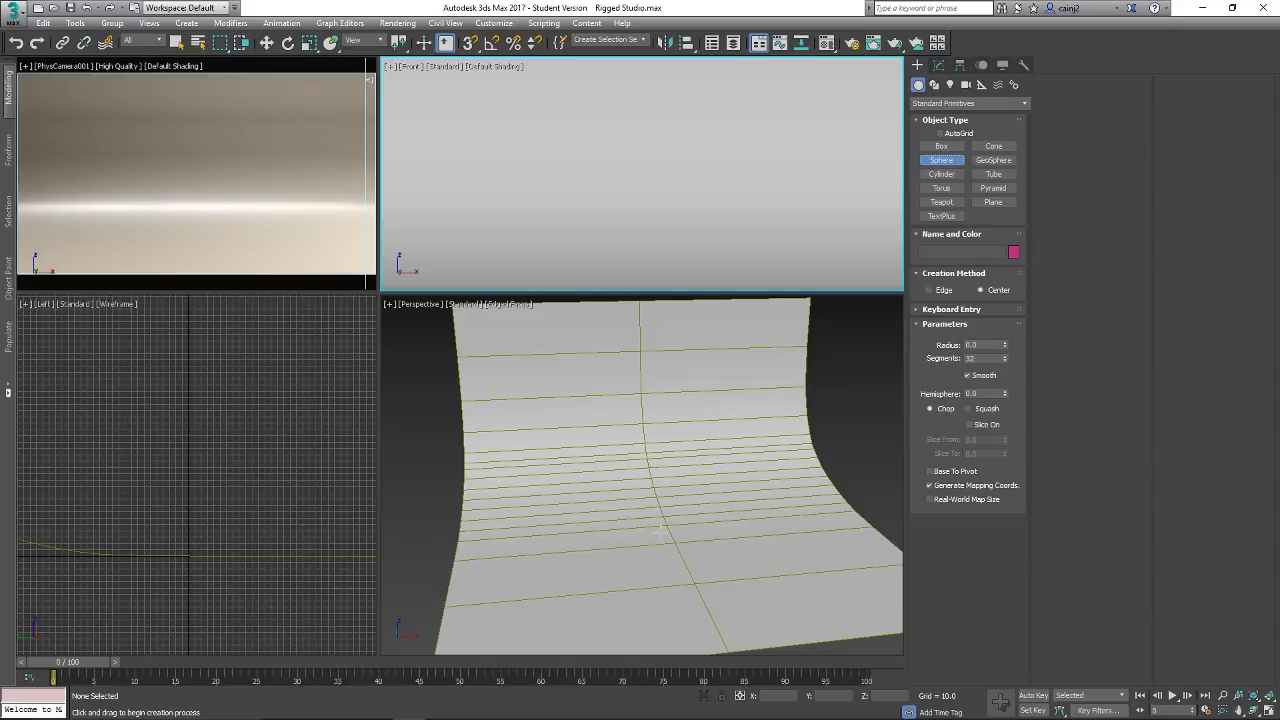
left_click_drag(667, 535, 677, 541)
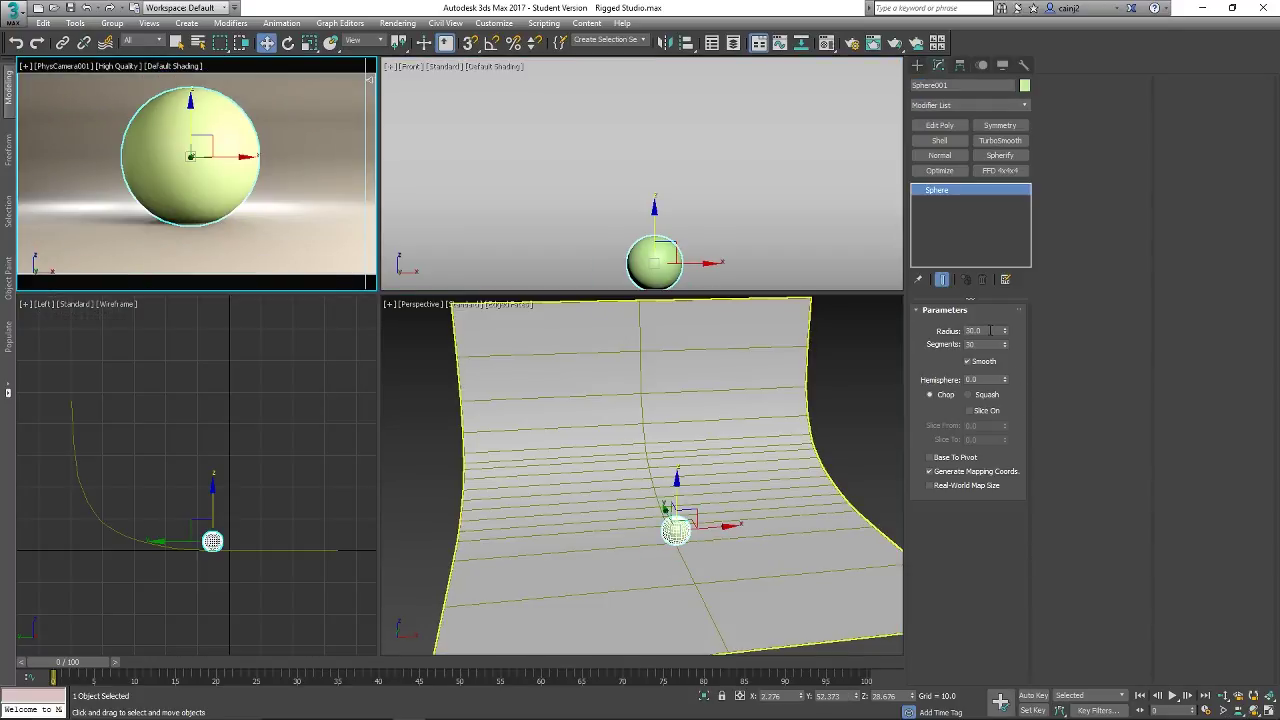
double_click(990, 330)
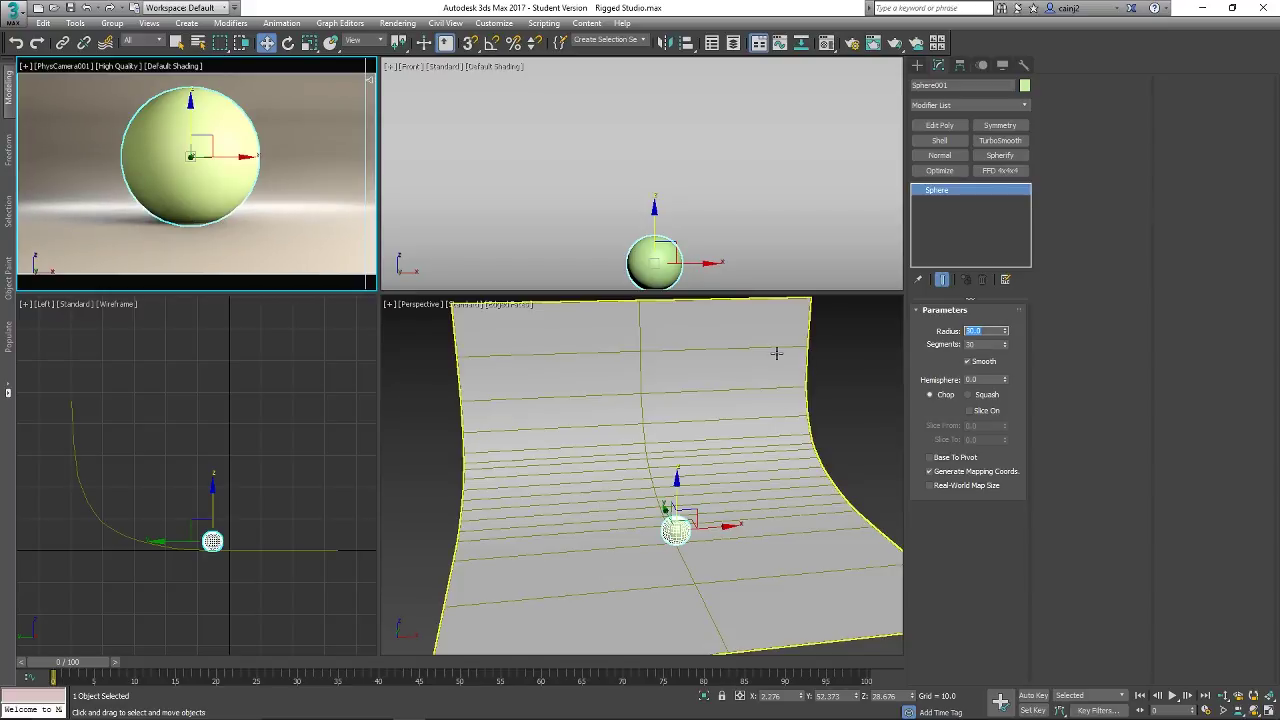
type("5")
key("Tab")
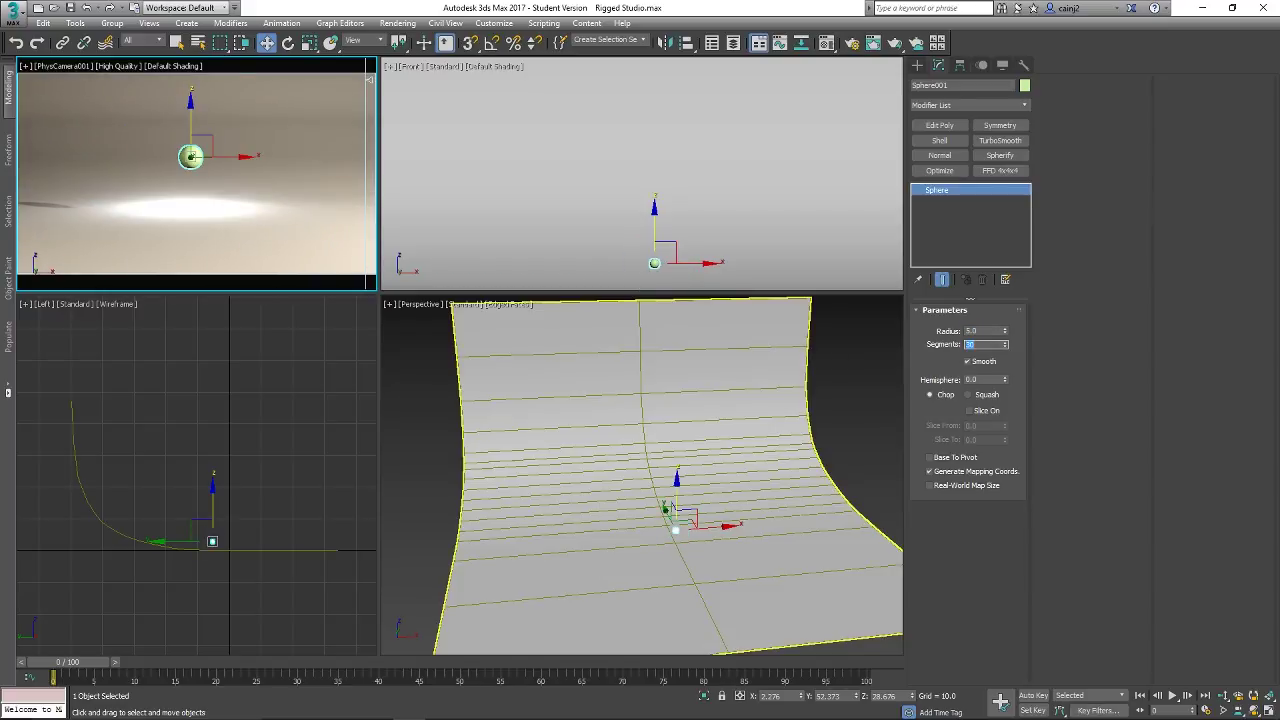
- Set the sphere's radius to 20 and shift it left along X
key("shift+Tab")
key("BackSpace")
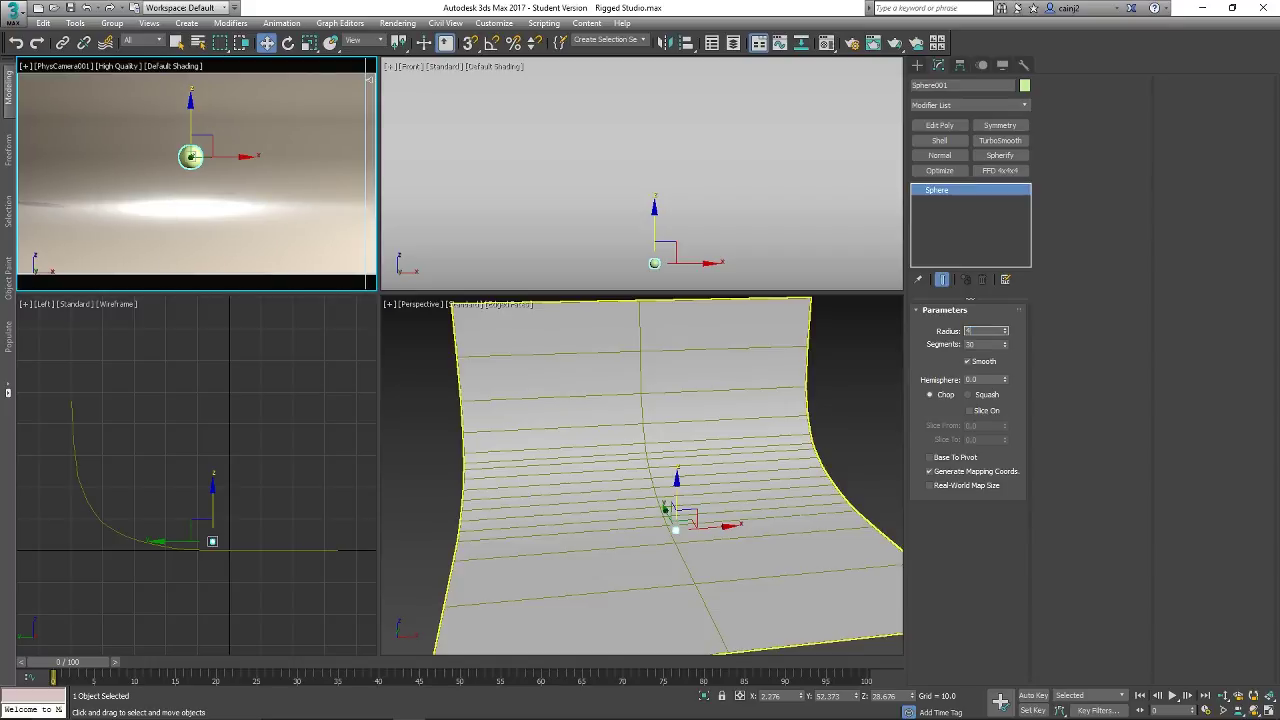
key("Return")
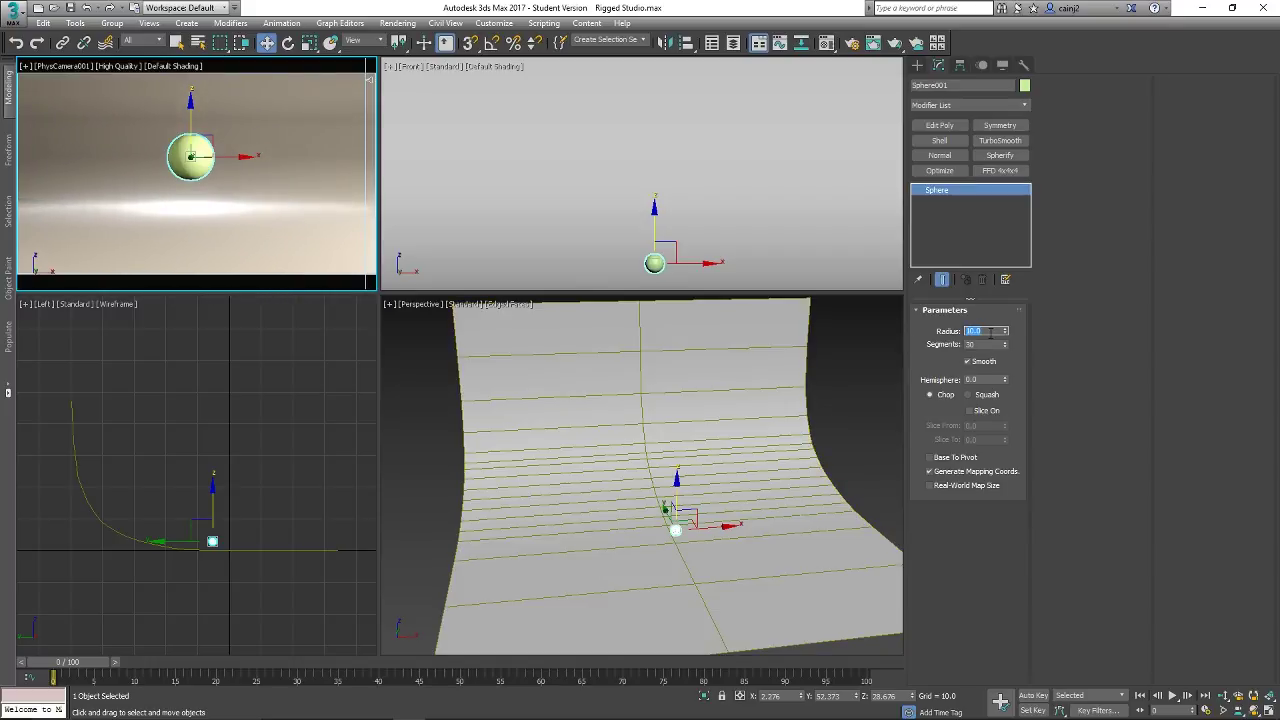
type("20")
key("Return")
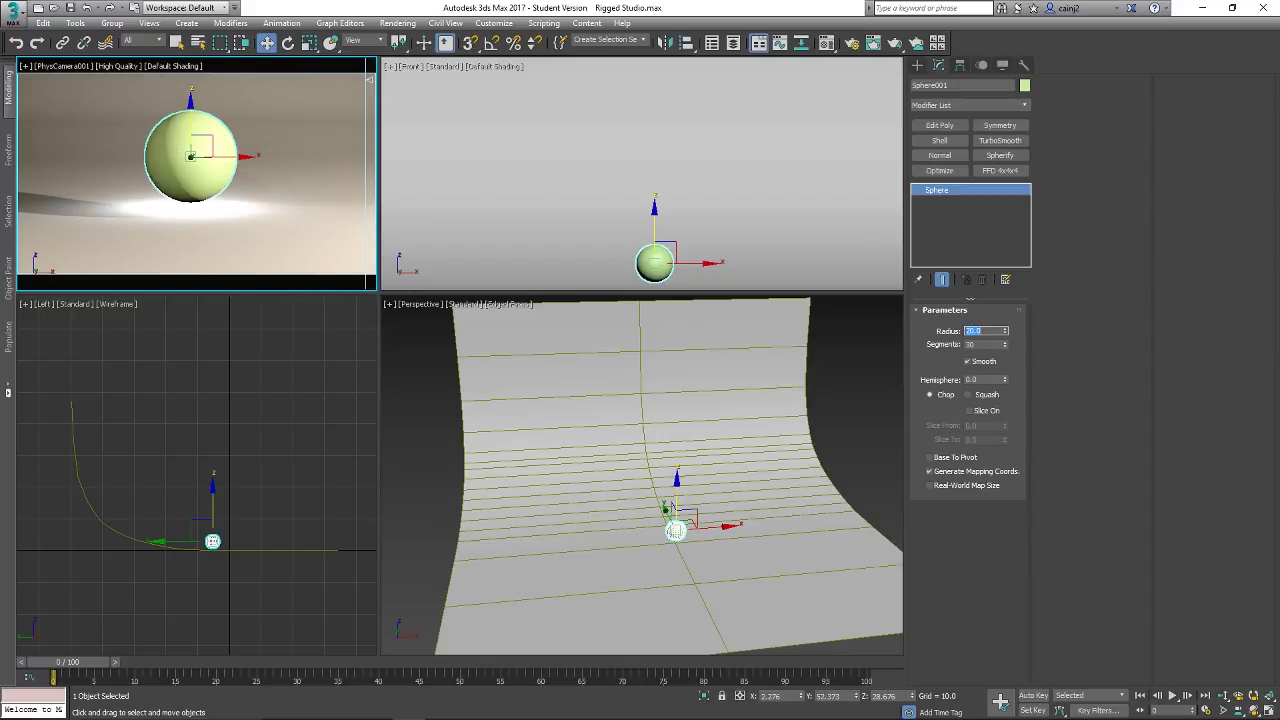
left_click_drag(692, 265, 412, 268)
- Turn off Show Frozen in Gray in the Infinity Plane's Object Properties
left_click(412, 268)
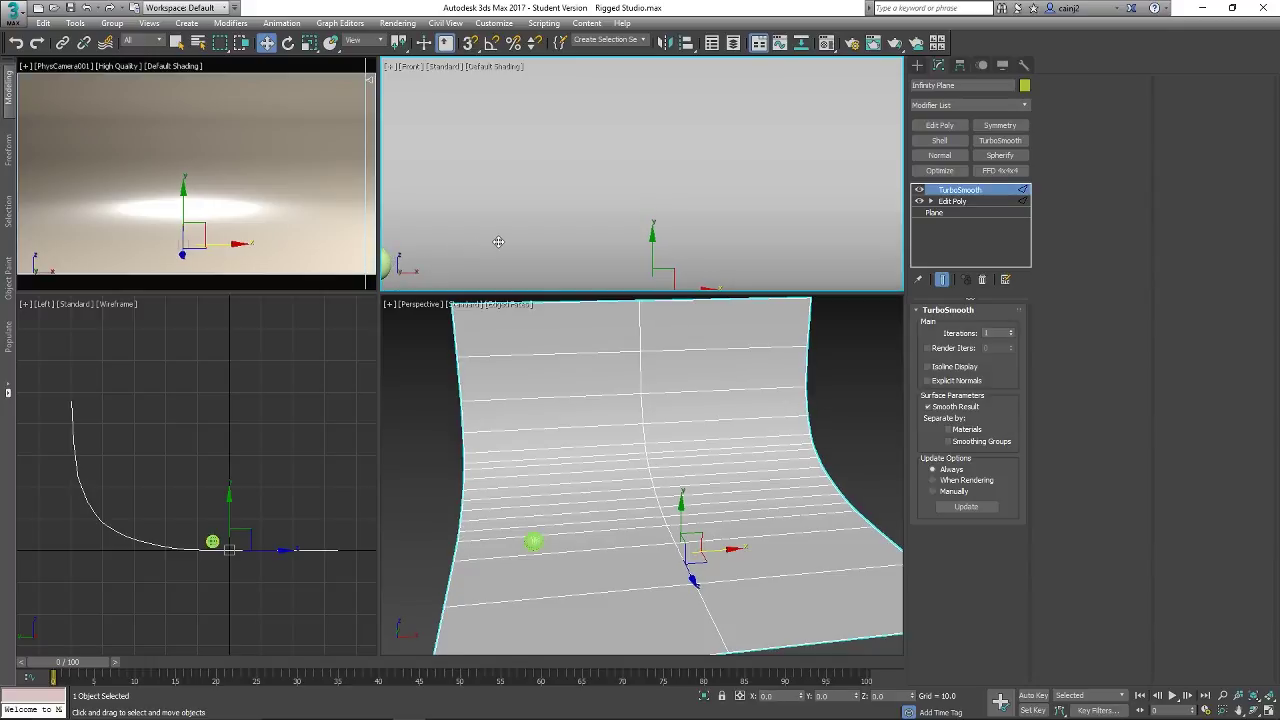
key("ctrl+alt+o")
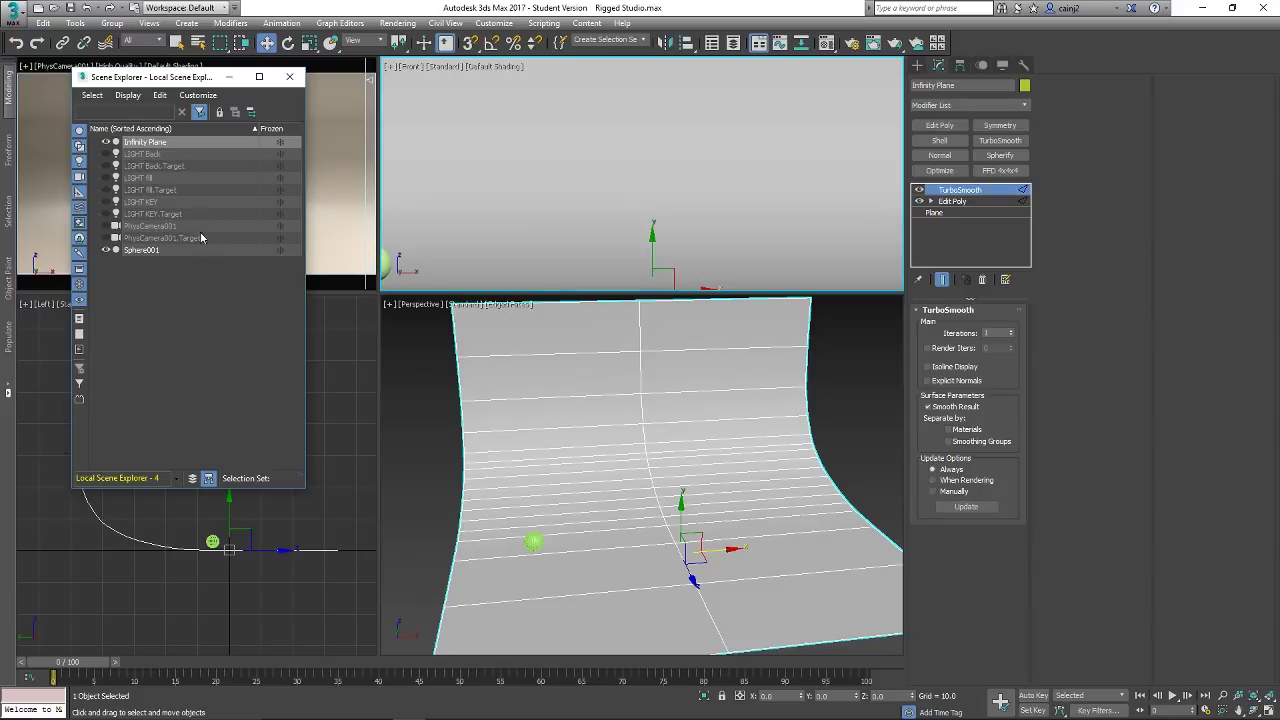
right_click(238, 138)
mouse_move(266, 222)
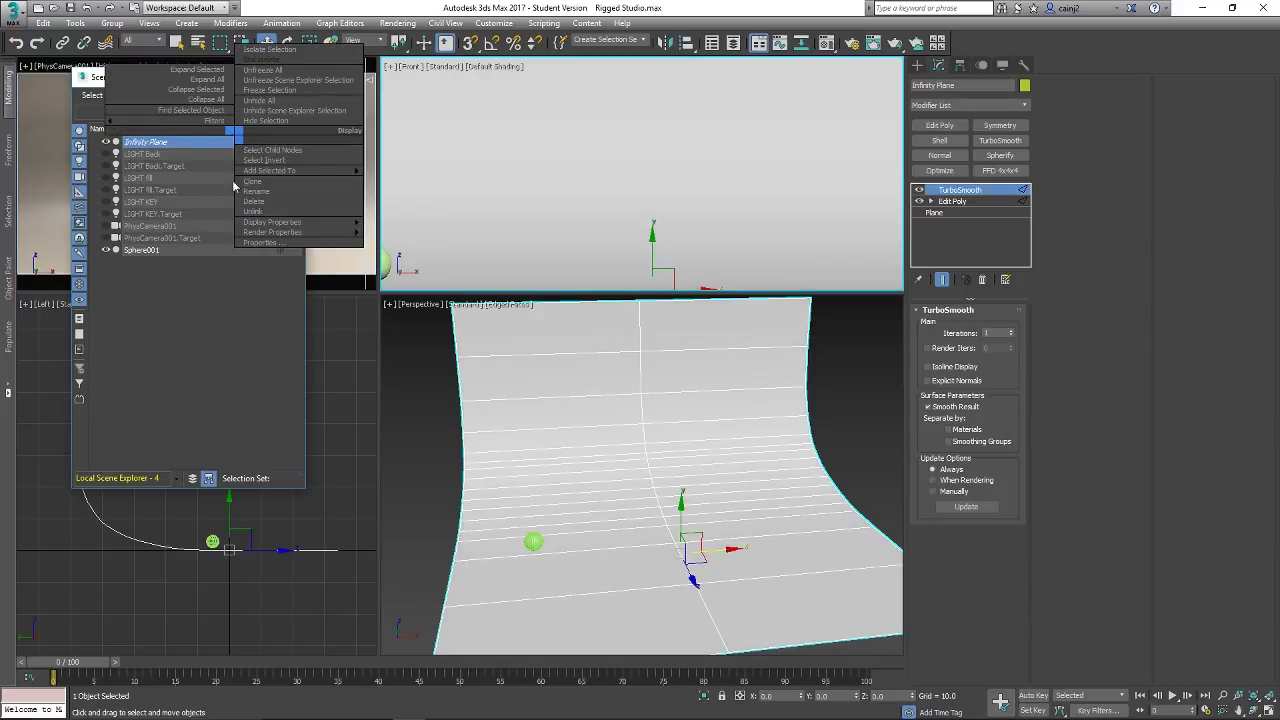
left_click(260, 242)
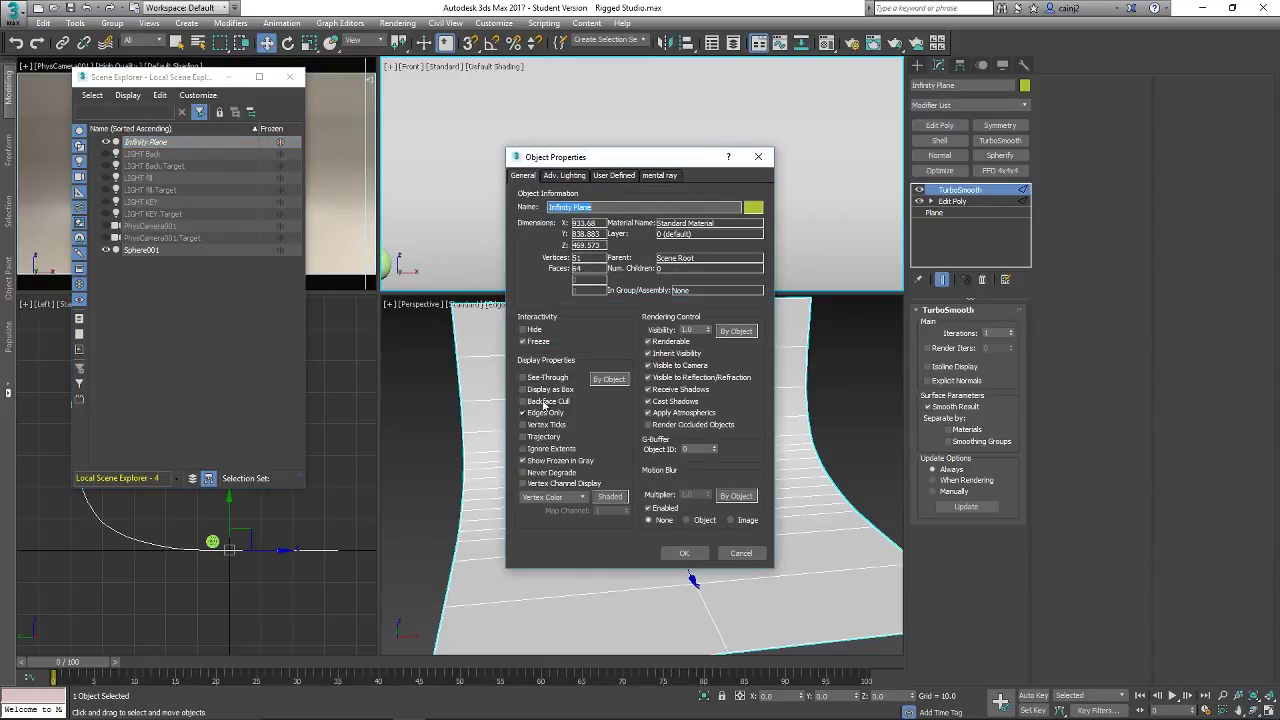
left_click(541, 462)
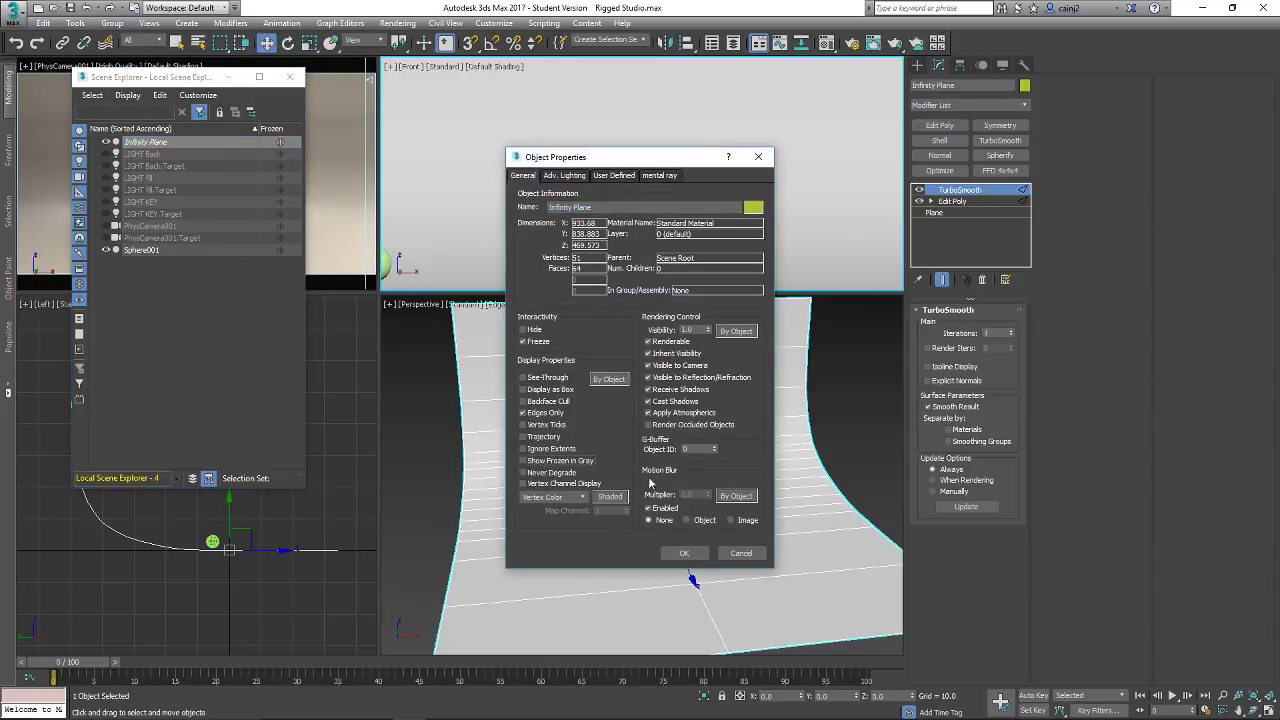
left_click(683, 554)
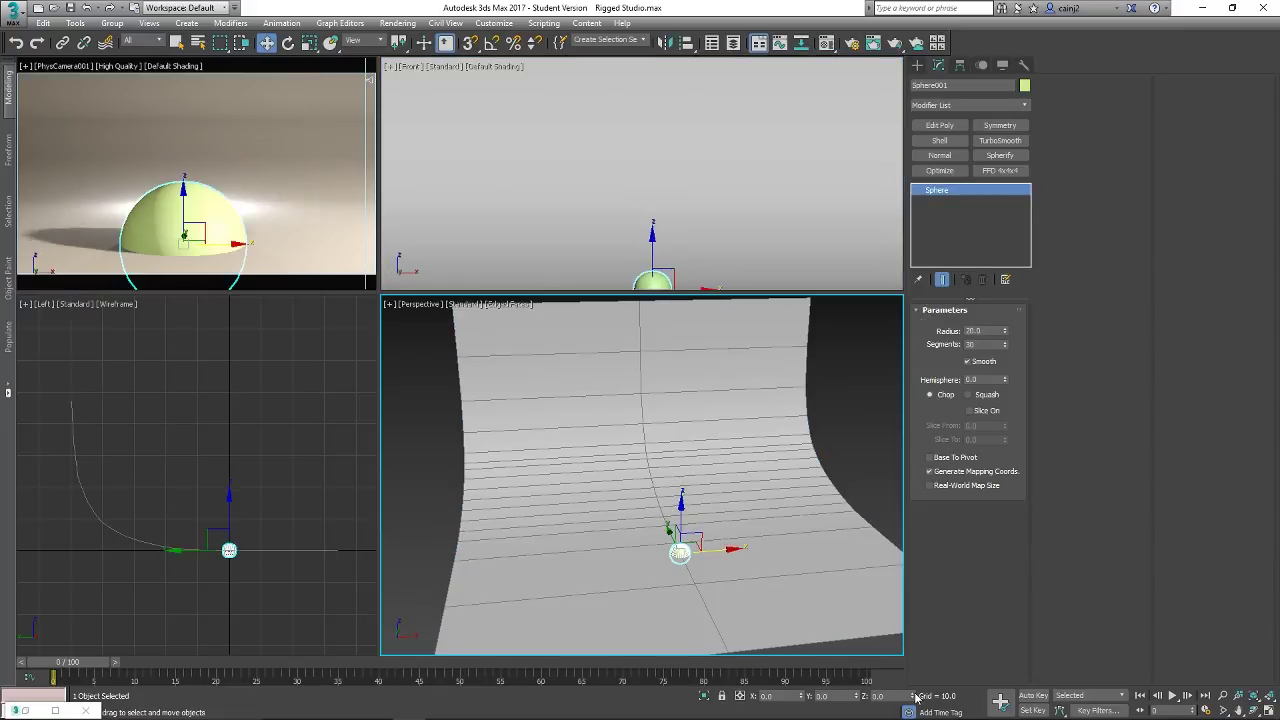
- Set the sphere's radius to 5 and move it onto the floor at the camera view's centre
left_click_drag(182, 205, 198, 144)
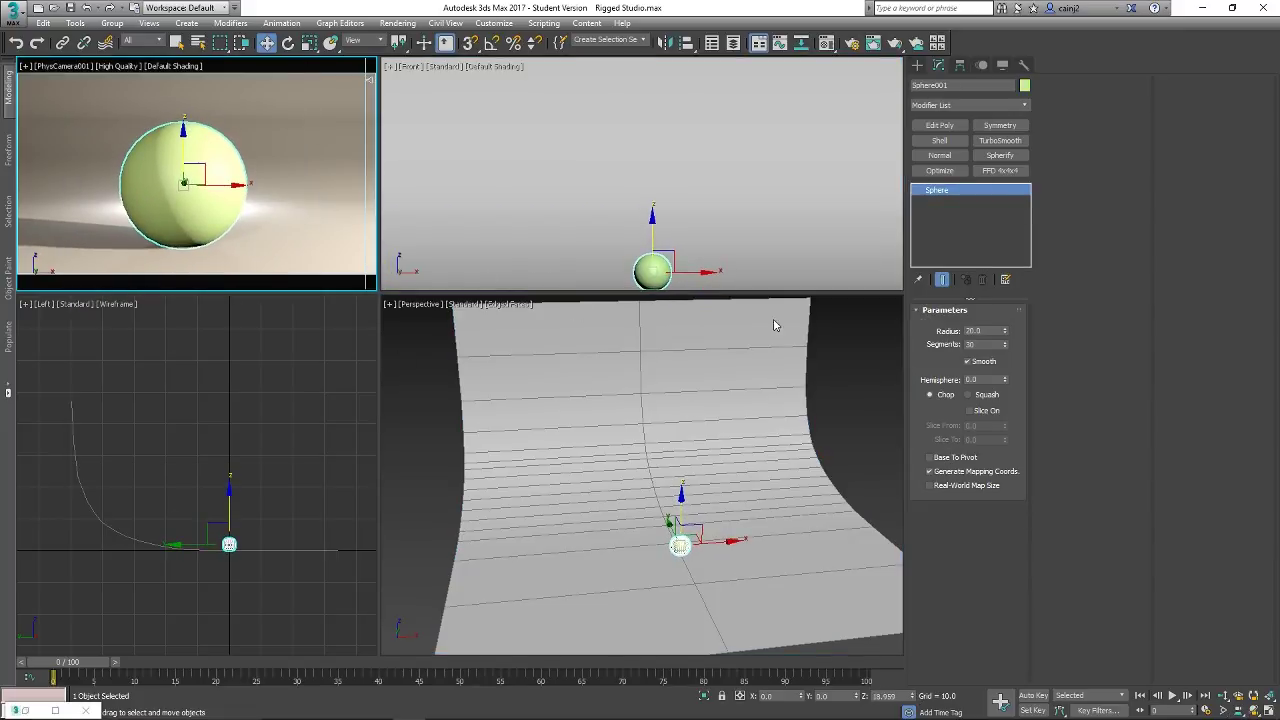
left_click(980, 331)
type("5")
key("Return")
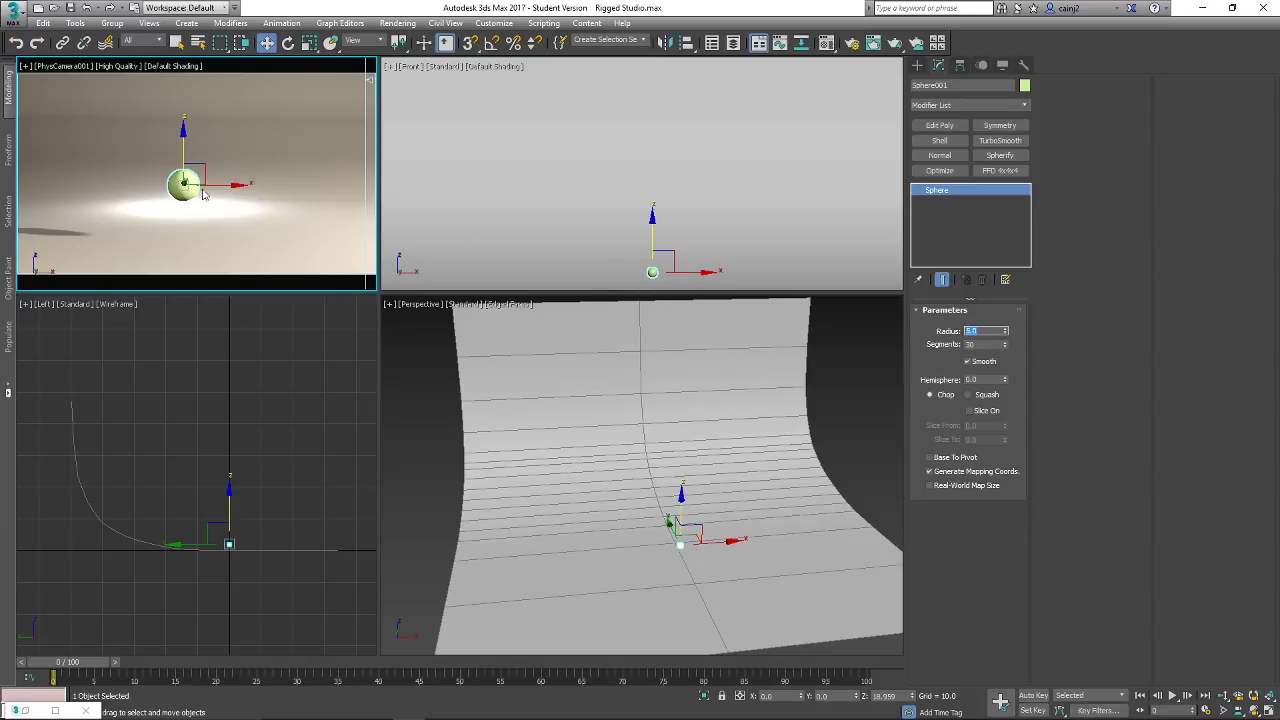
left_click_drag(183, 141, 36, 218)
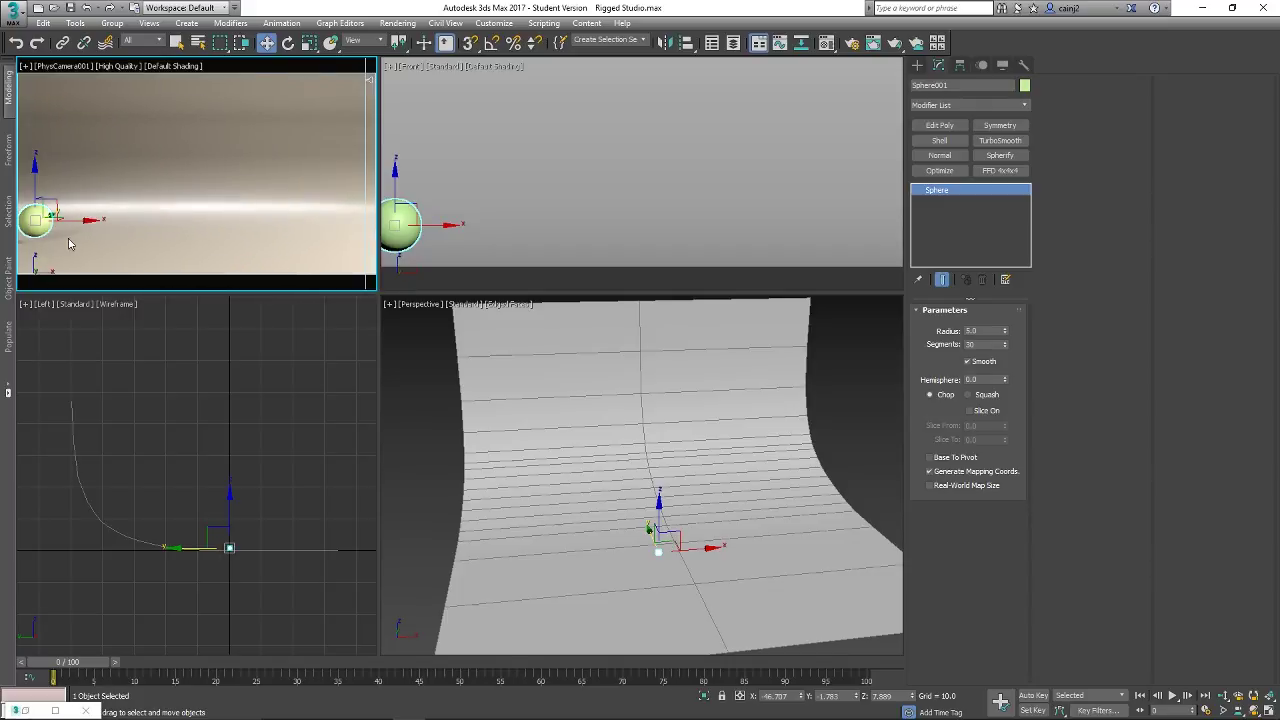
left_click_drag(71, 214, 224, 214)
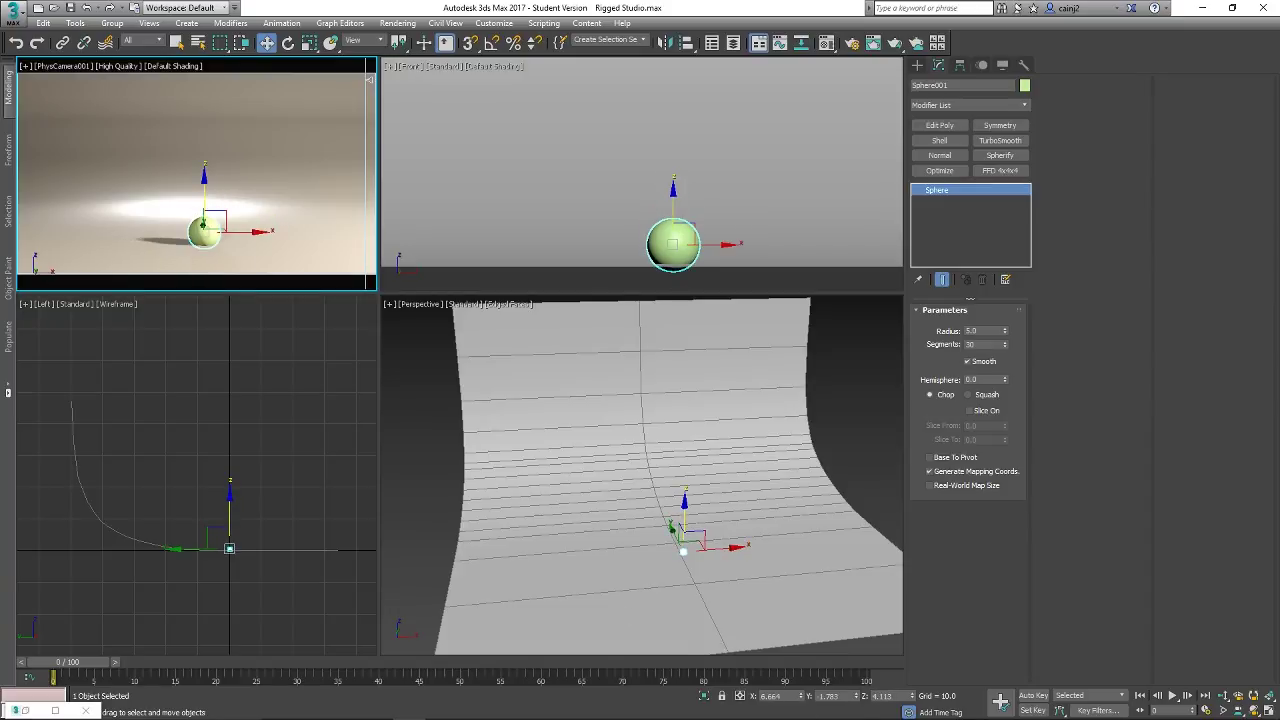
- Add an Edit Poly modifier to the sphere and rename it Ball
right_click(800, 698)
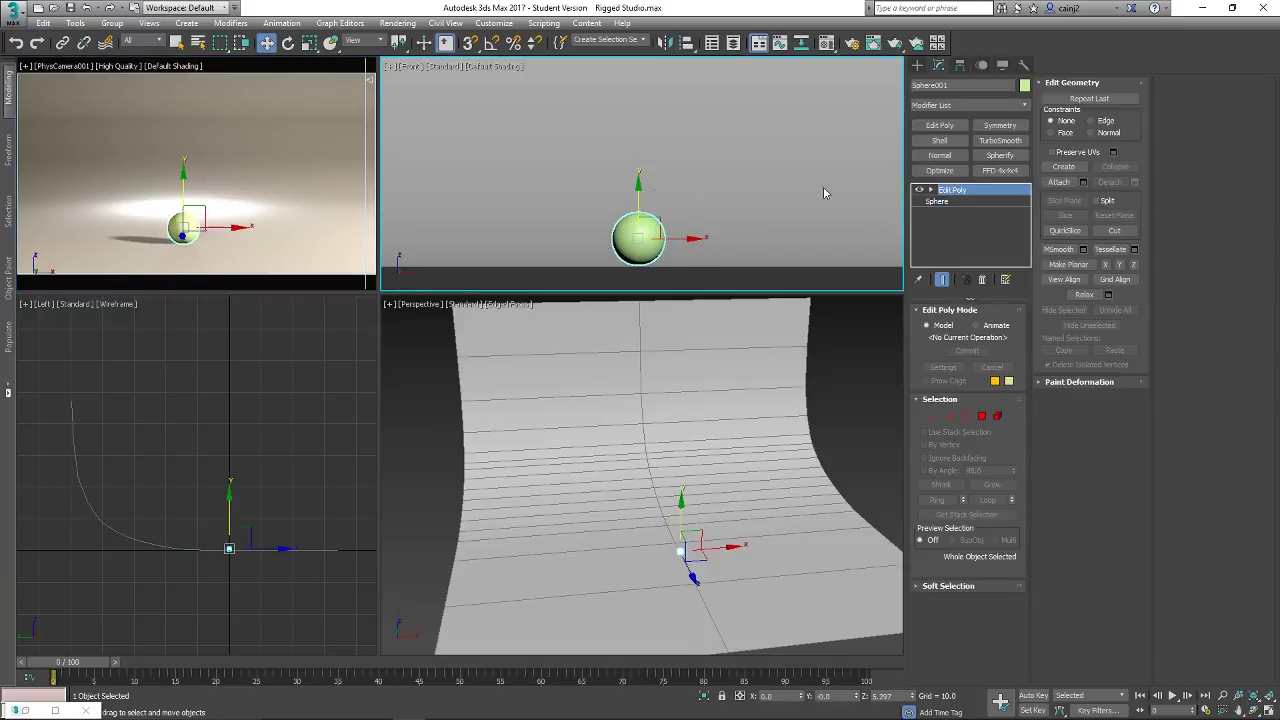
left_click(937, 66)
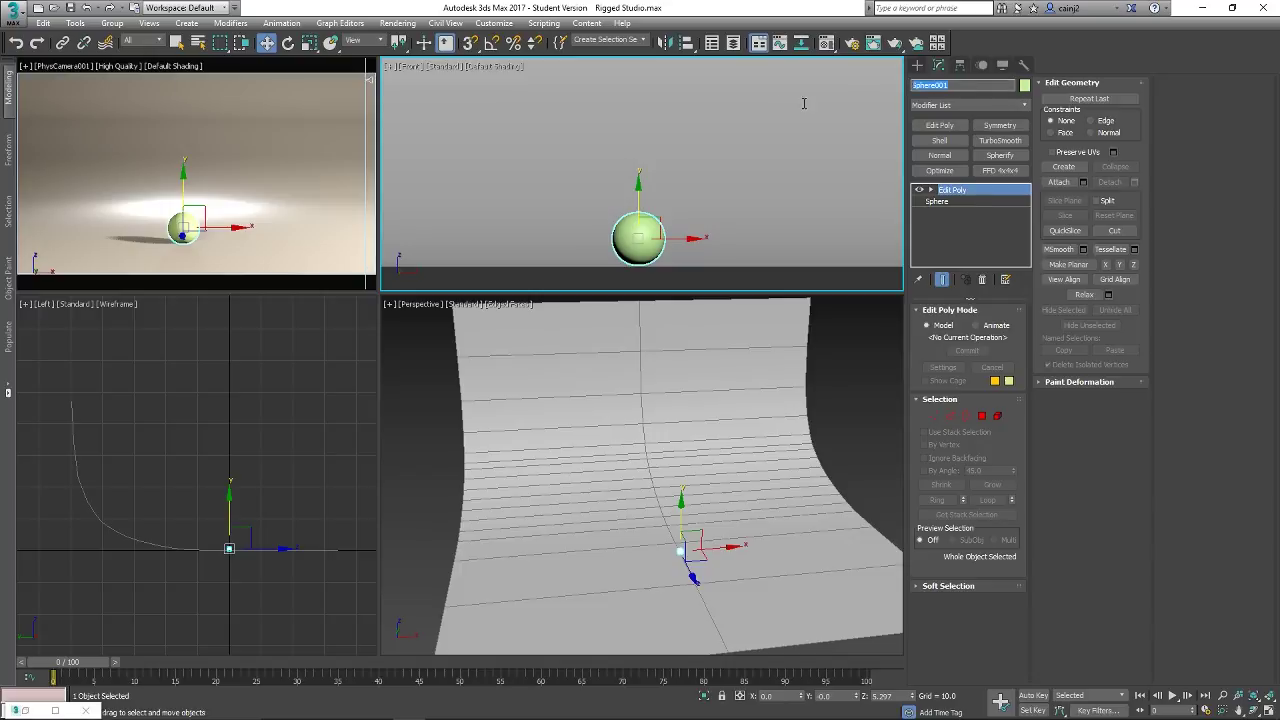
type("Ball")
key("Return")
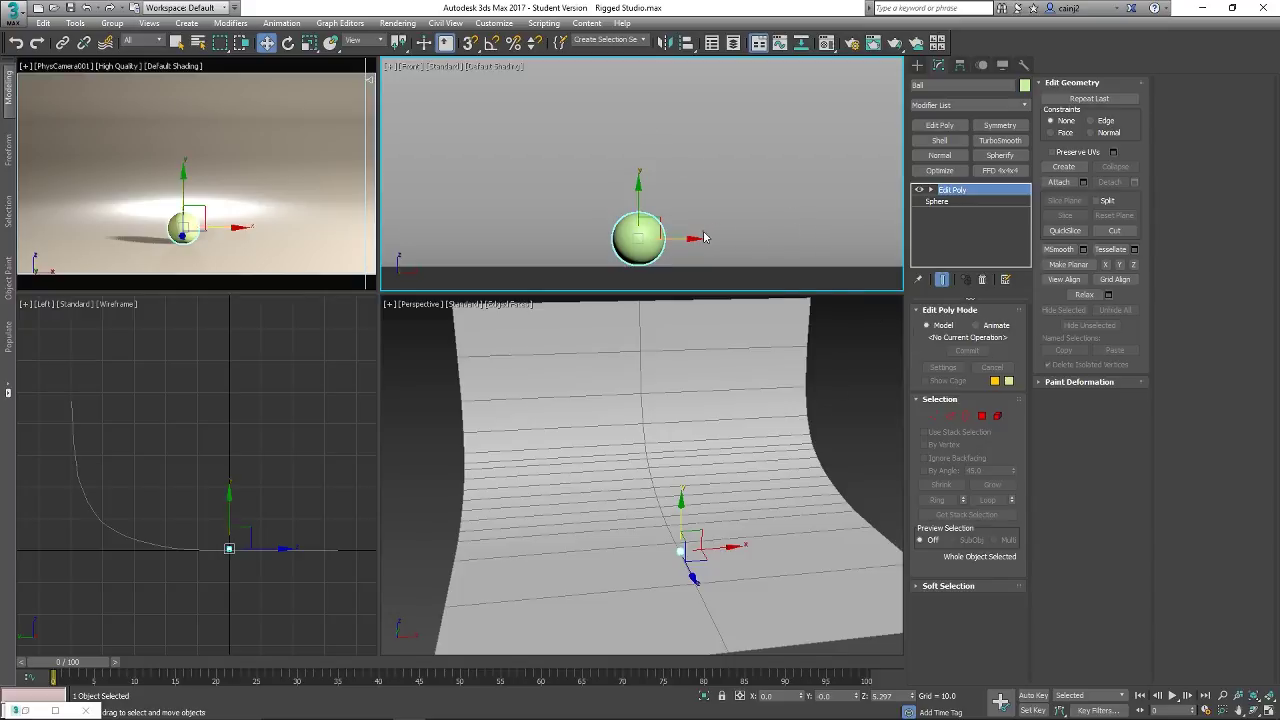
- Move the Ball's pivot down to its base with Affect Pivot Only
left_click(959, 65)
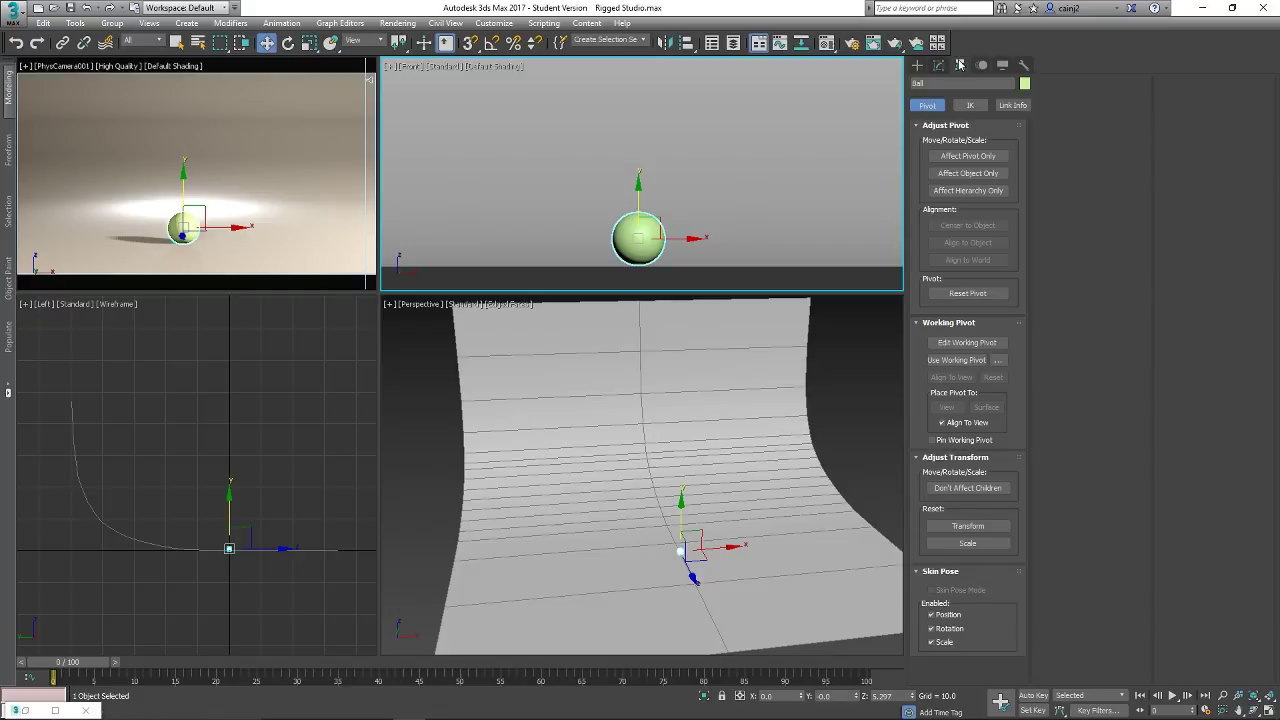
left_click(966, 157)
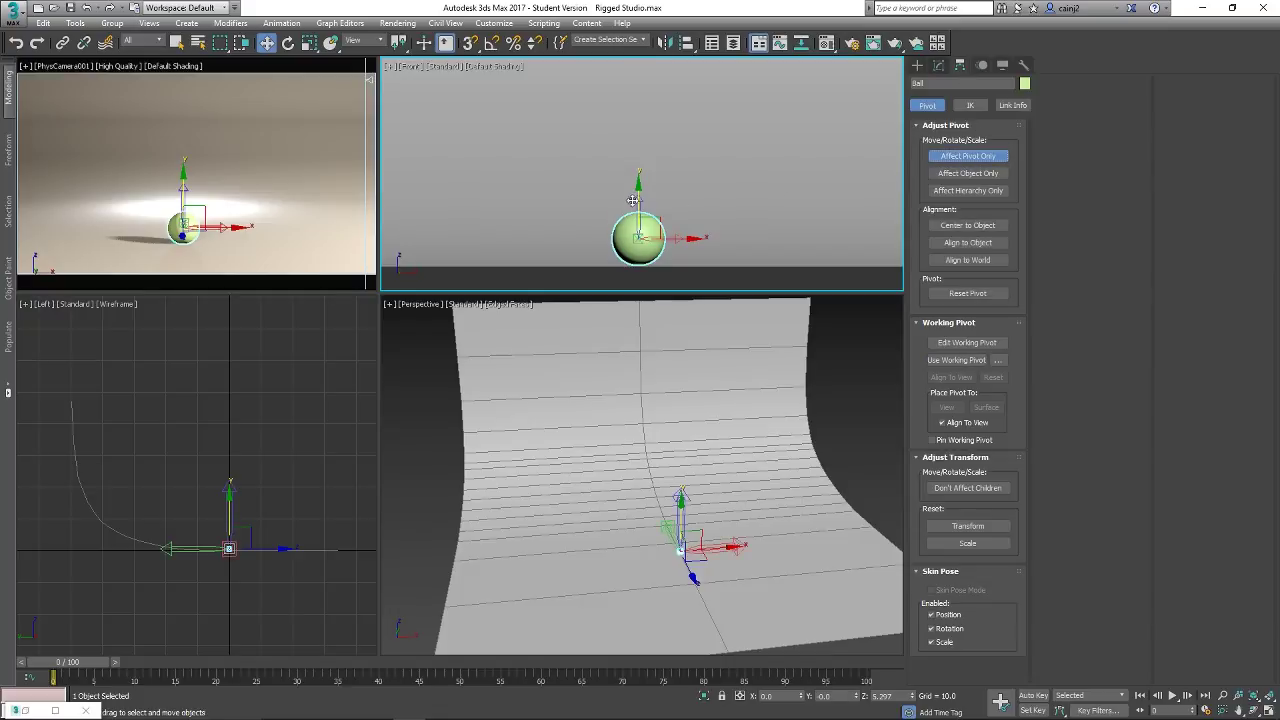
left_click_drag(638, 188, 638, 211)
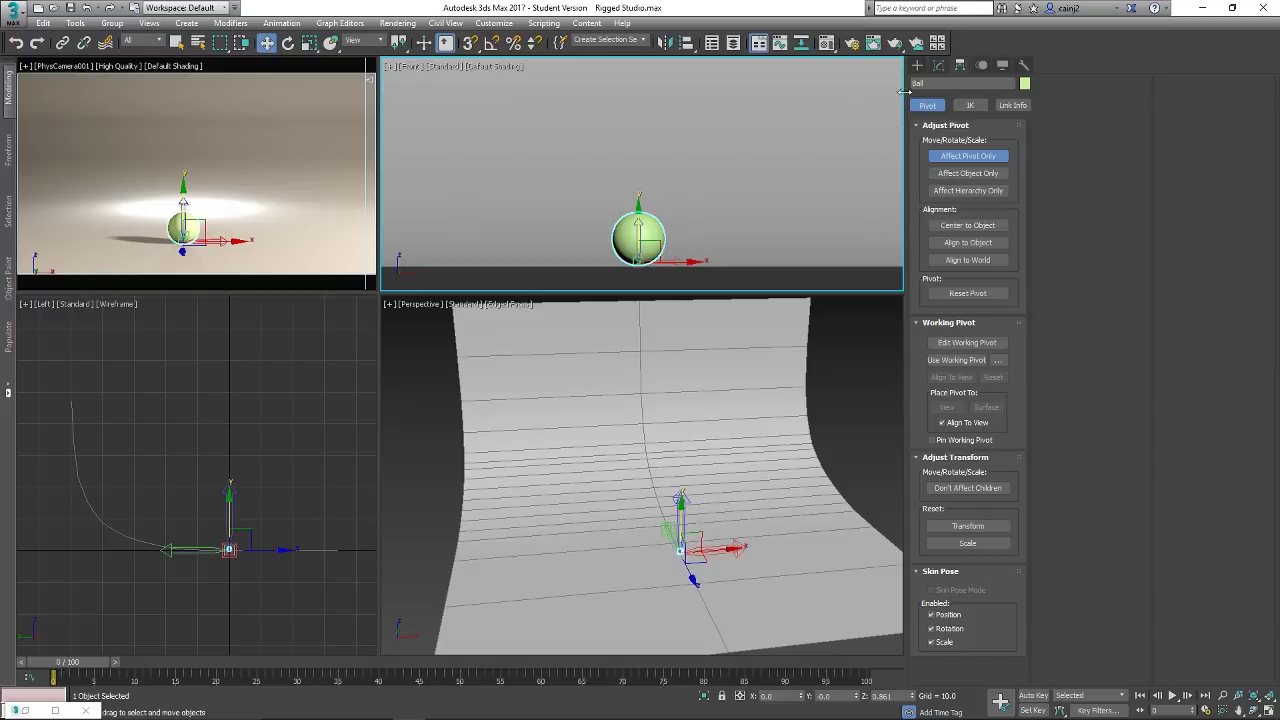
left_click(966, 156)
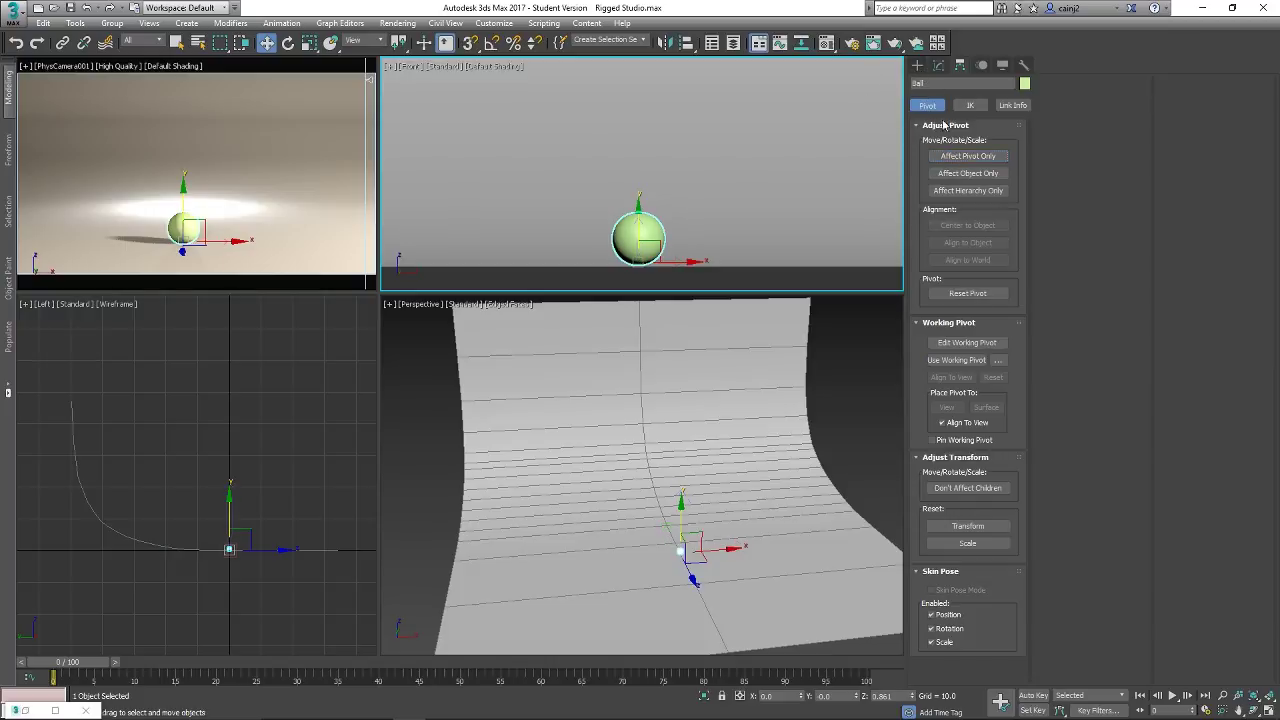
left_click(938, 65)
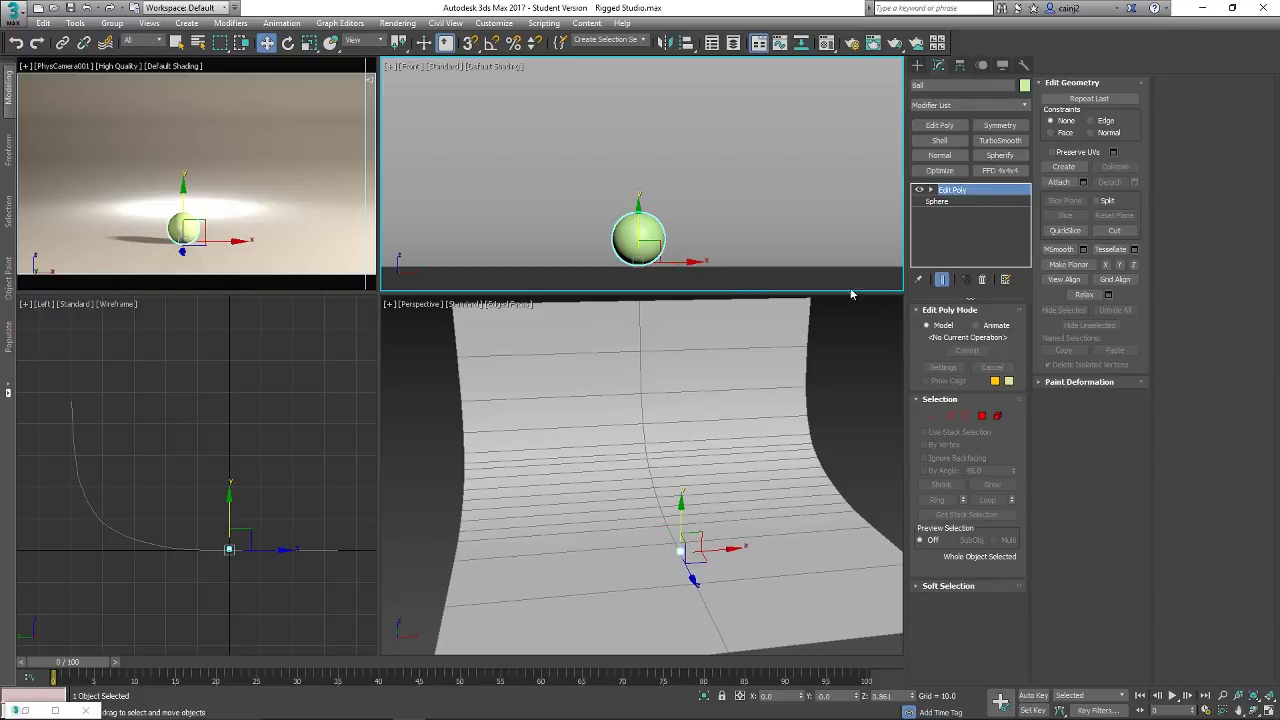
- Turn edged faces off in Perspective, on in the Front view, and zoom onto the sphere
right_click(651, 306)
key("F4")
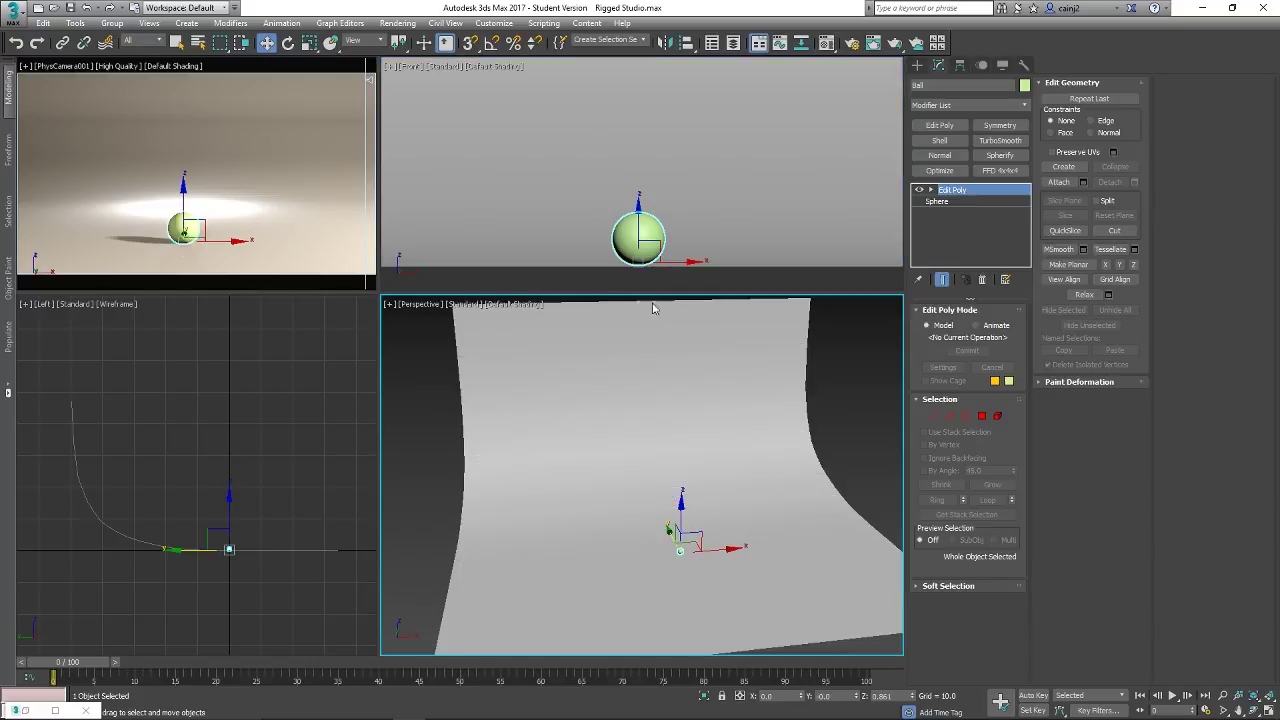
middle_click(638, 236)
key("F4")
scroll(640, 235, "up", 6)
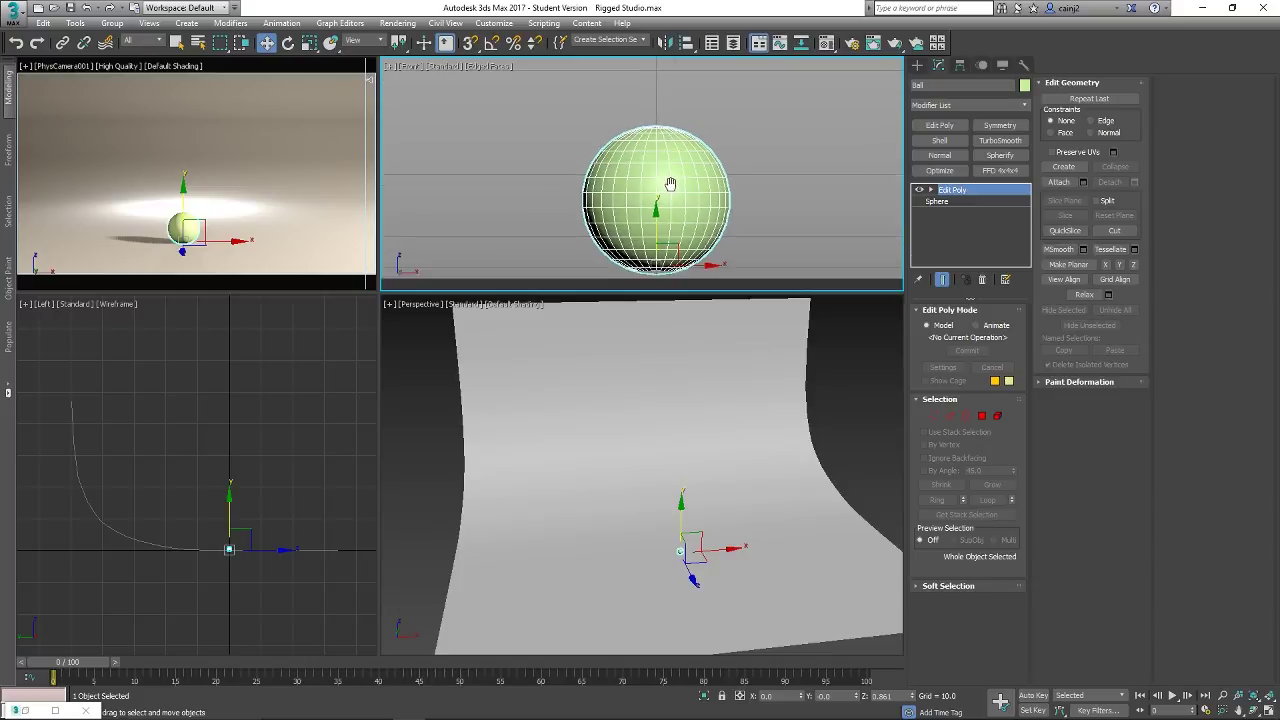
middle_click_drag(665, 217, 657, 168)
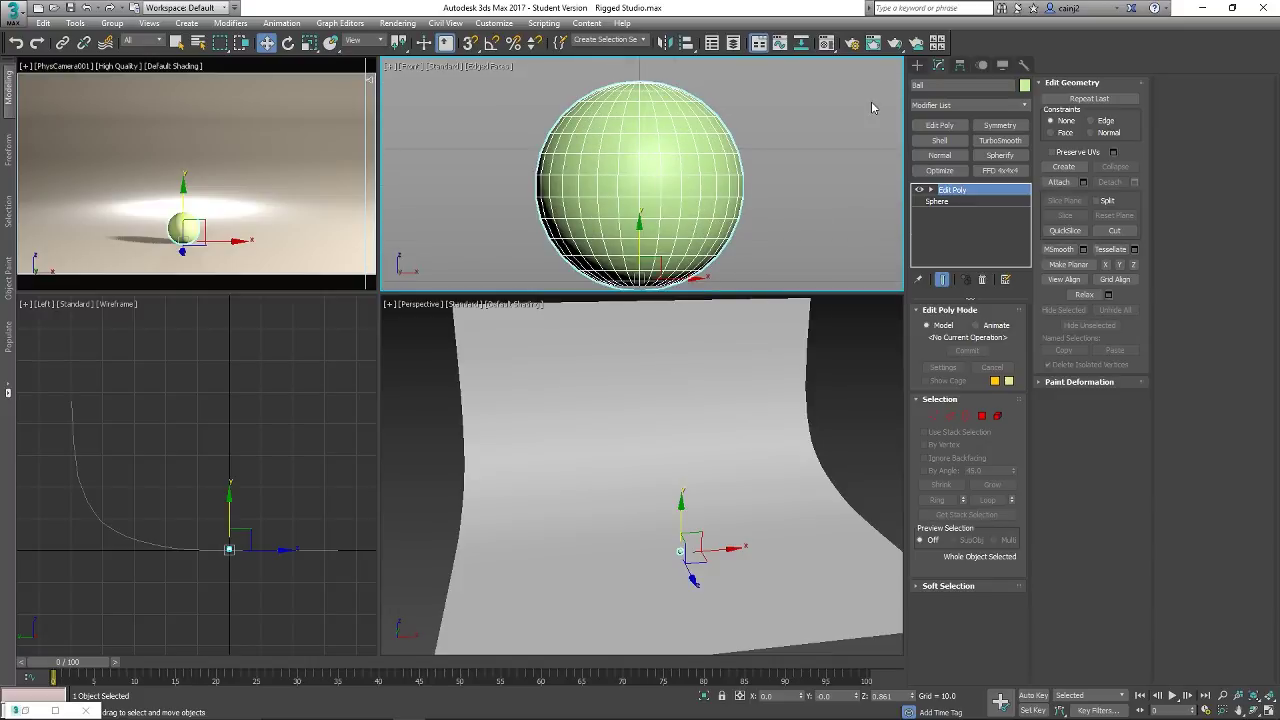
- Set the base Sphere's Segments to 20 in the modifier stack
left_click(940, 202)
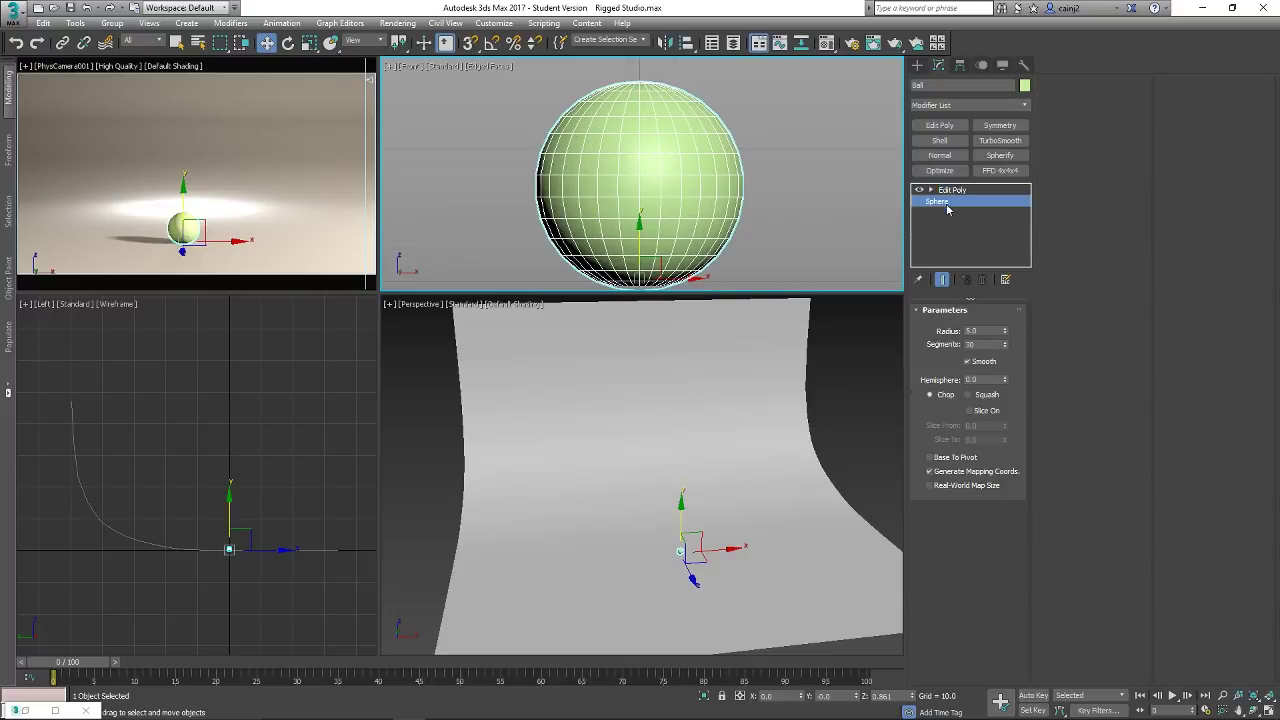
double_click(984, 344)
type("10")
key("Return")
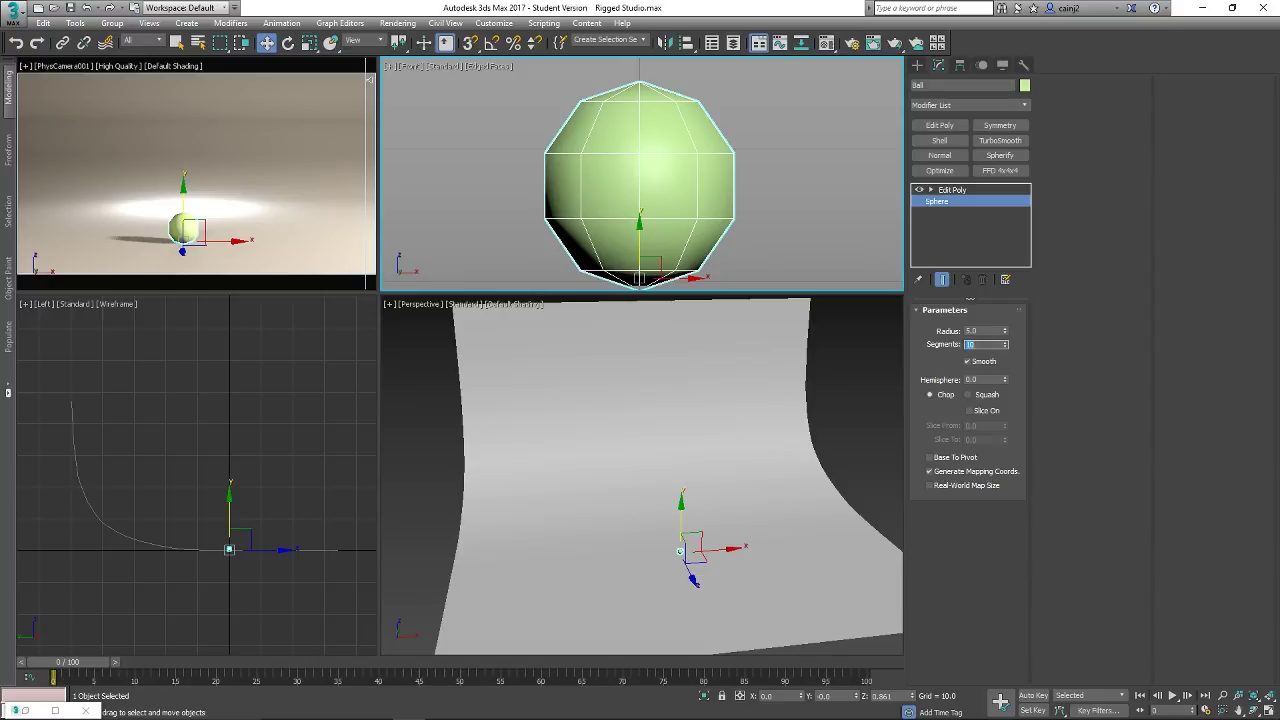
type("20")
key("Return")
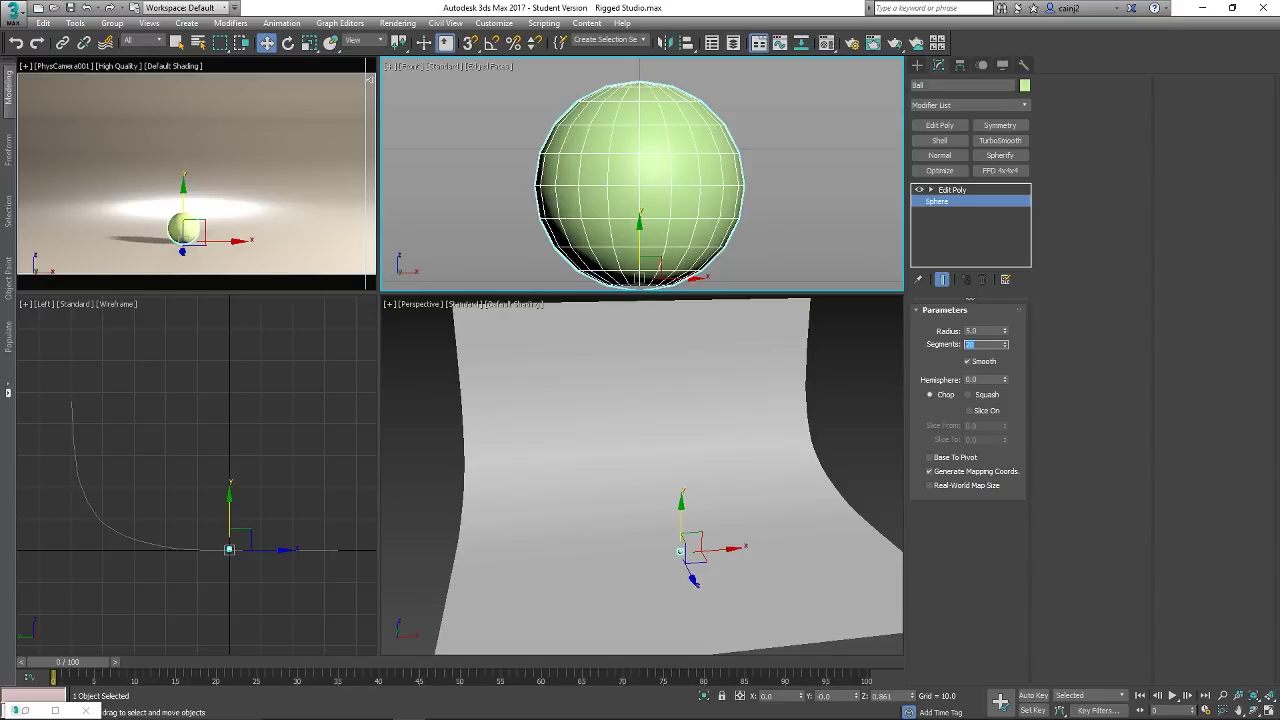
- Select the Ball and enter Polygon sub-object mode
left_click(520, 172)
left_click(540, 176)
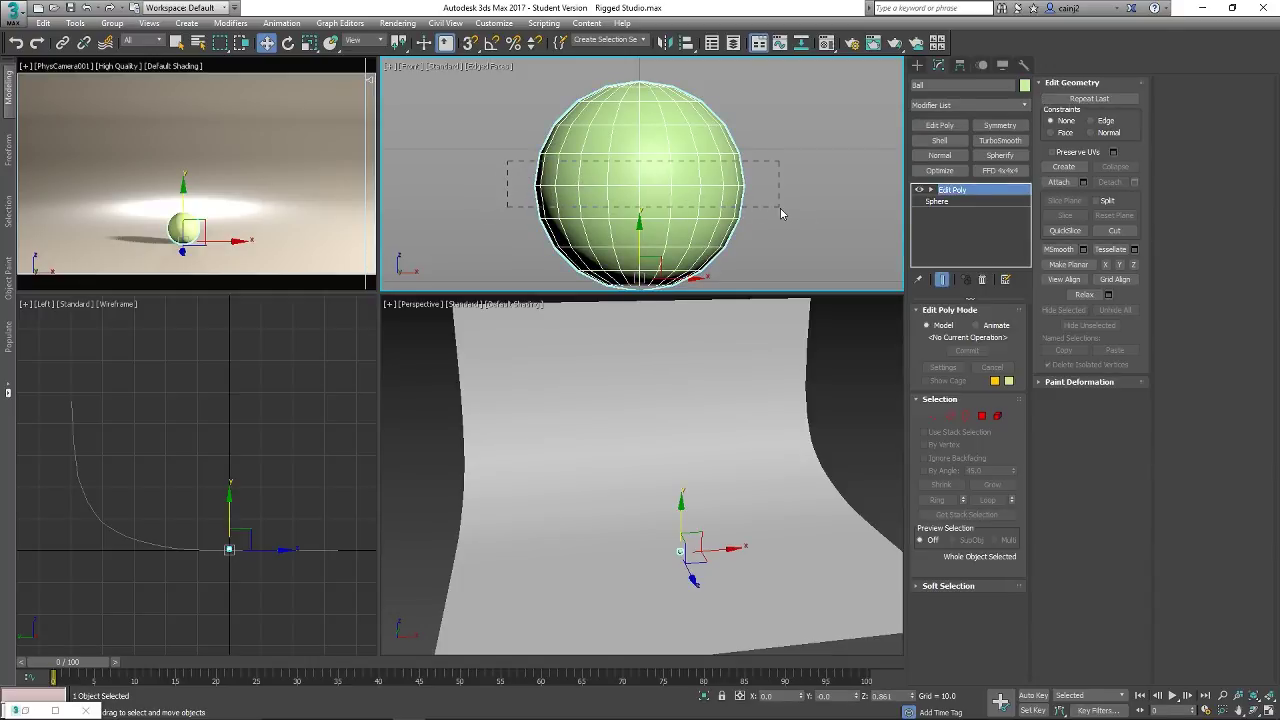
left_click_drag(780, 208, 788, 208)
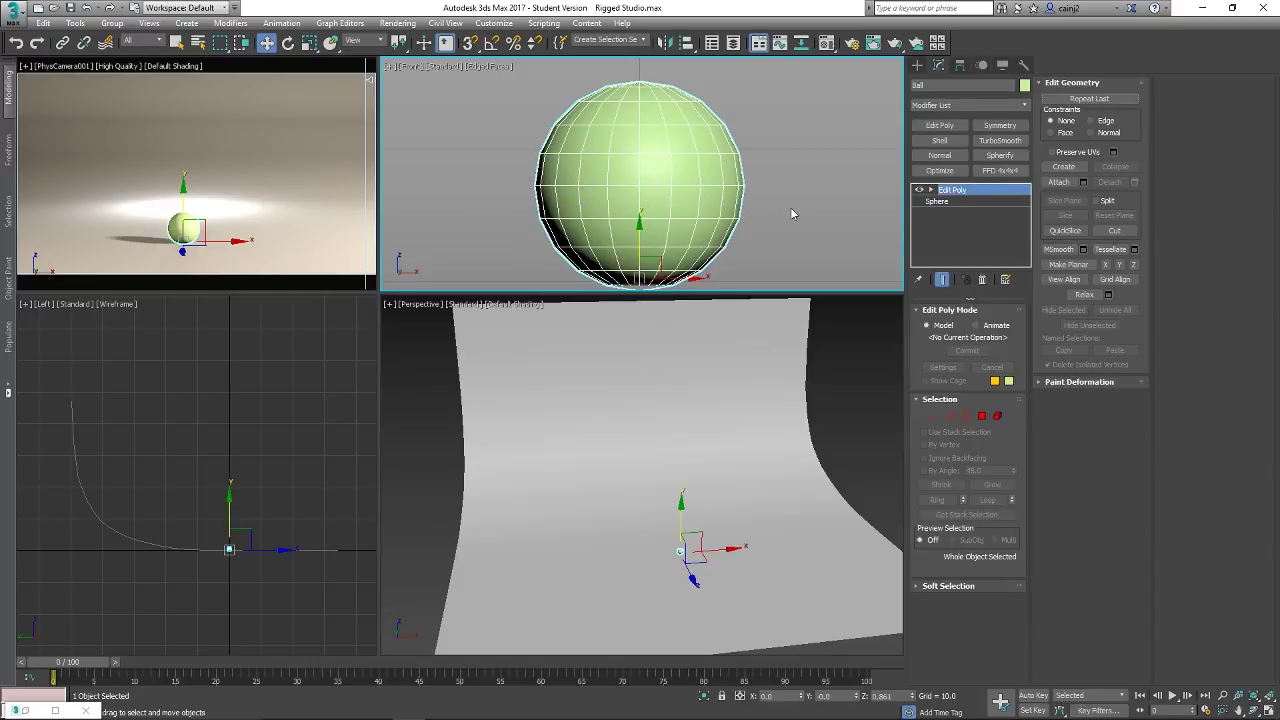
left_click(982, 416)
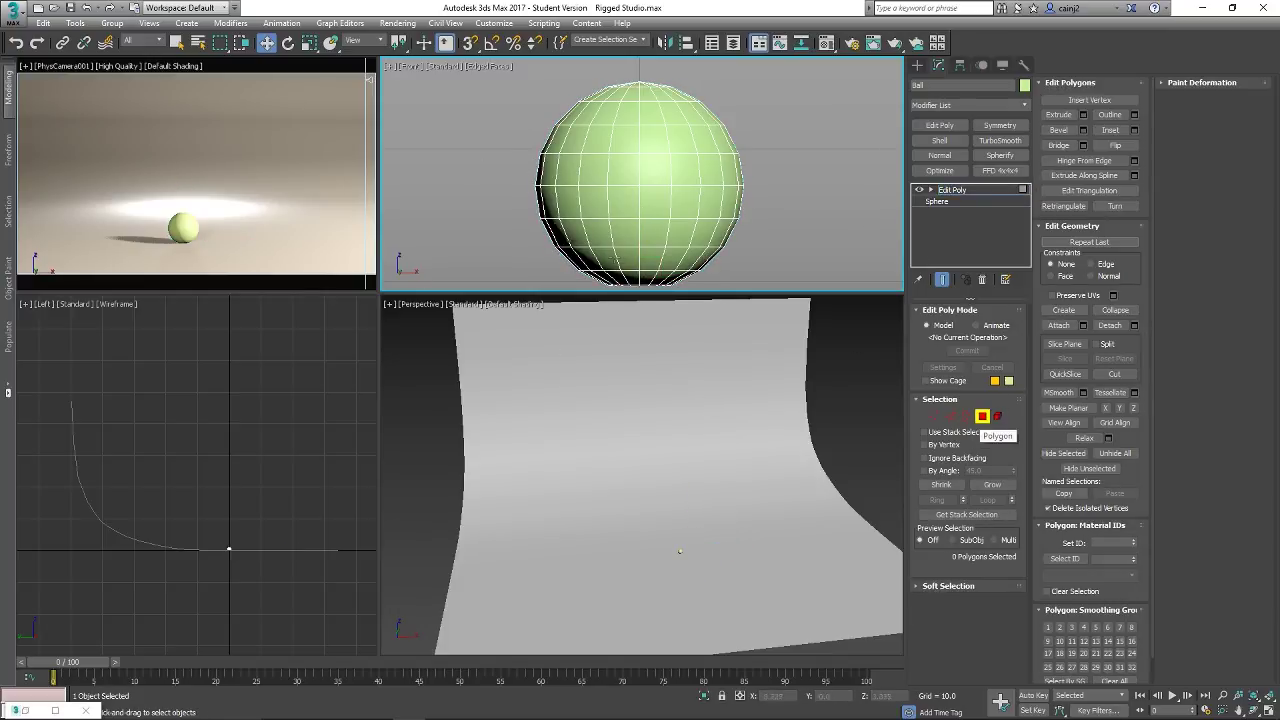
- Marquee-select the middle band of faces in the Front view and assign Material ID 1
left_click_drag(521, 173, 766, 200)
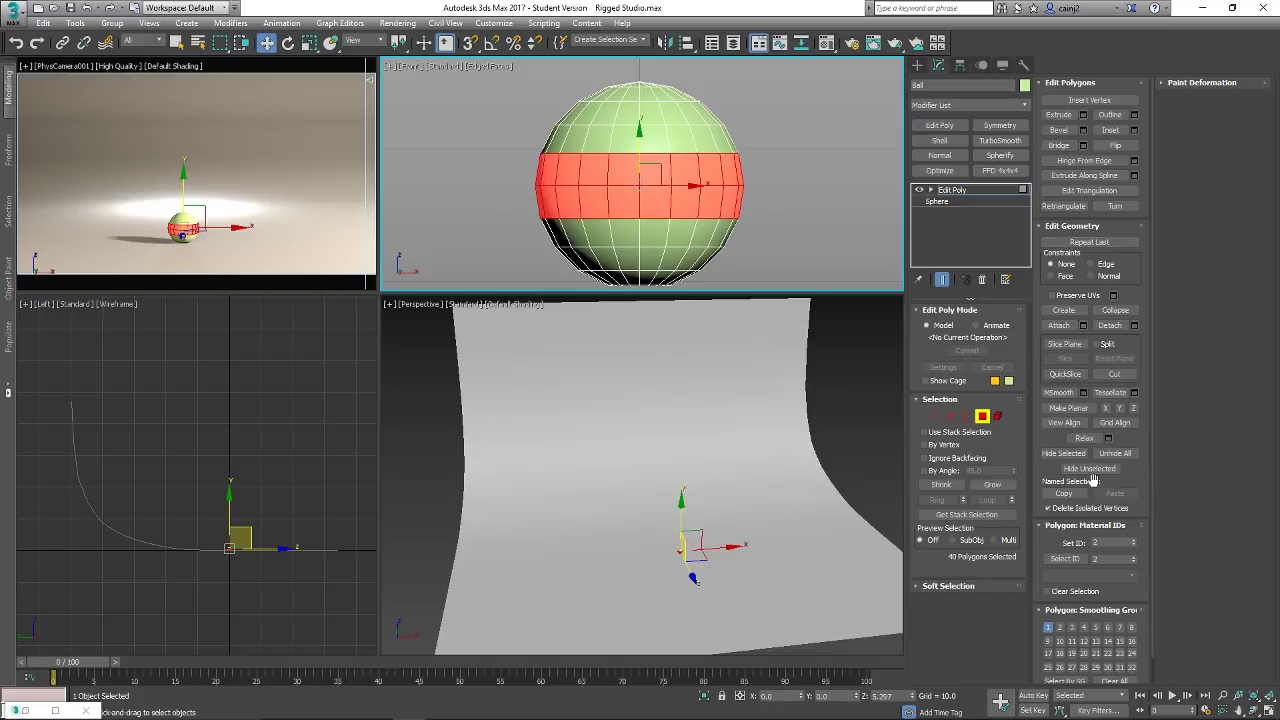
double_click(1108, 543)
type("1")
key("Return")
left_click(827, 43)
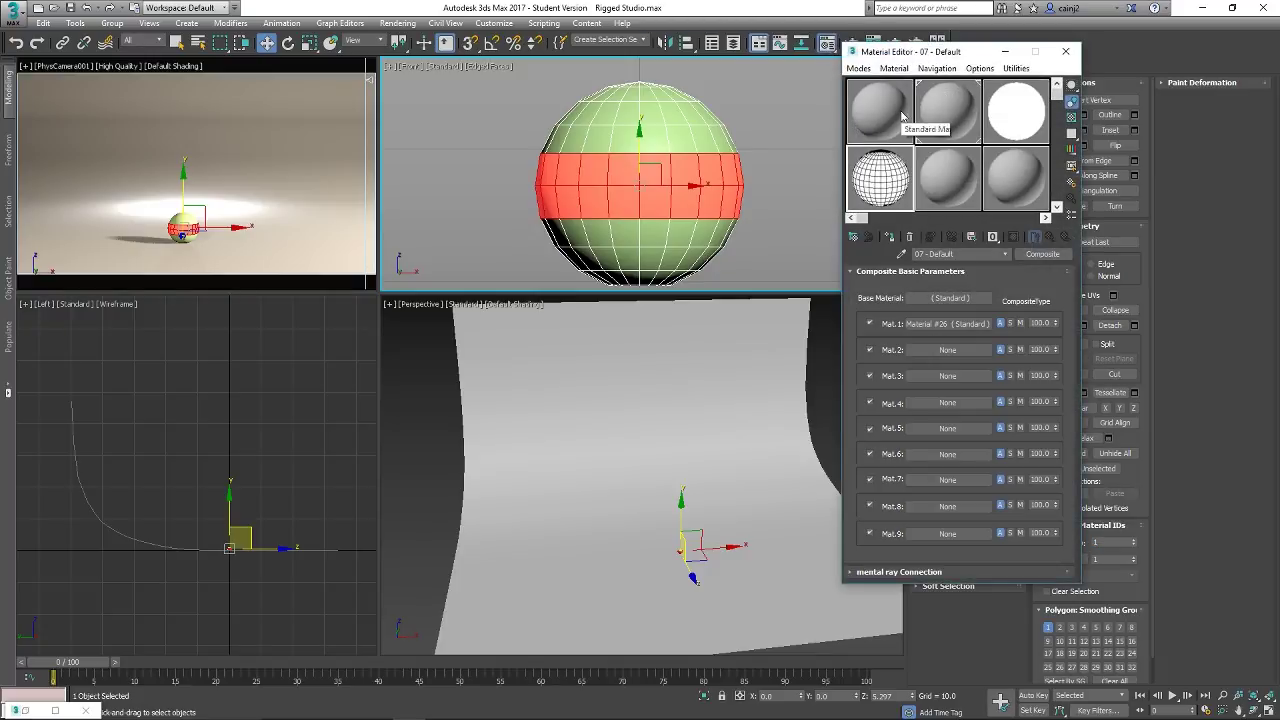
left_click(896, 128)
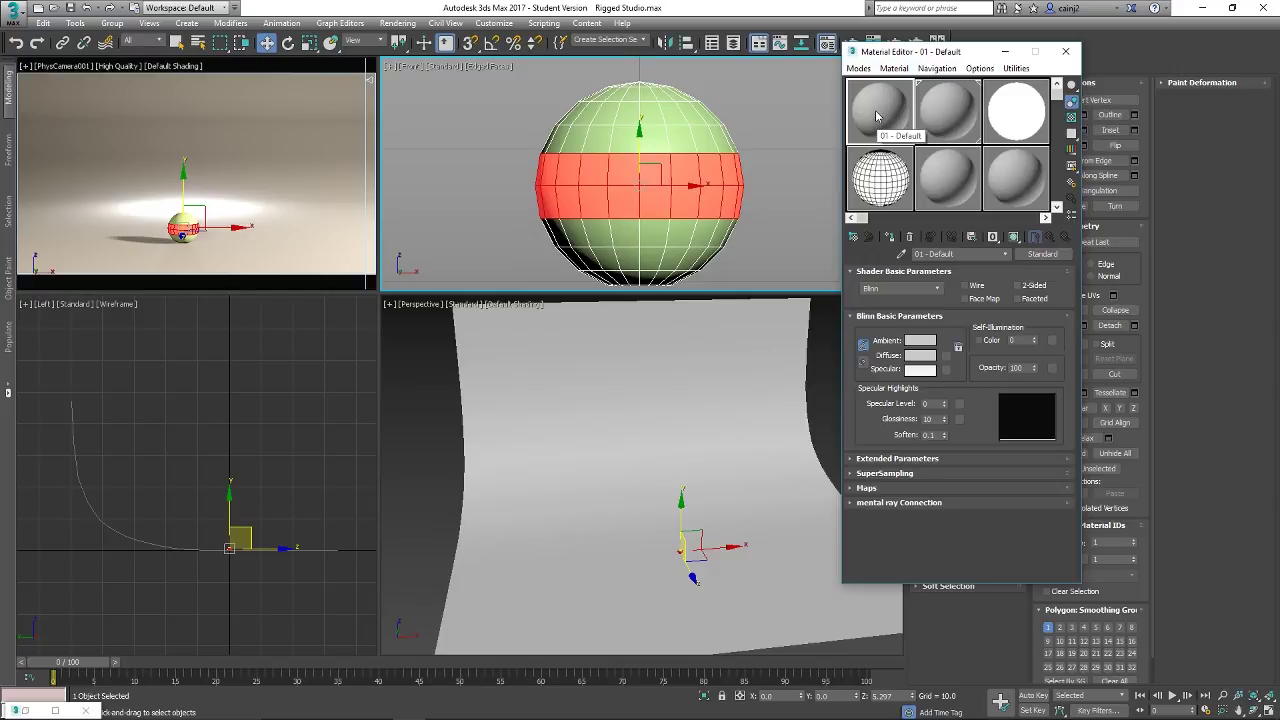
mouse_move(877, 117)
left_mouse_down()
mouse_move(657, 189)
mouse_move(649, 142)
mouse_move(713, 122)
mouse_move(875, 110)
left_mouse_up()
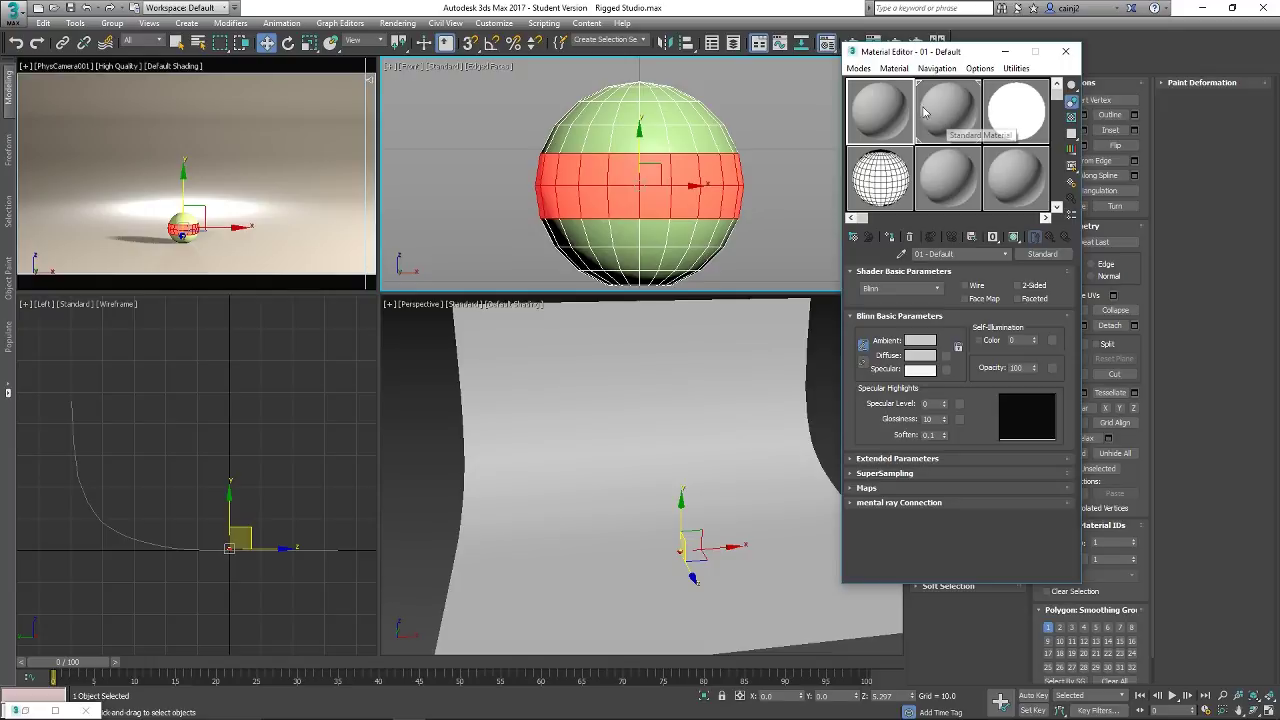
left_click(1068, 51)
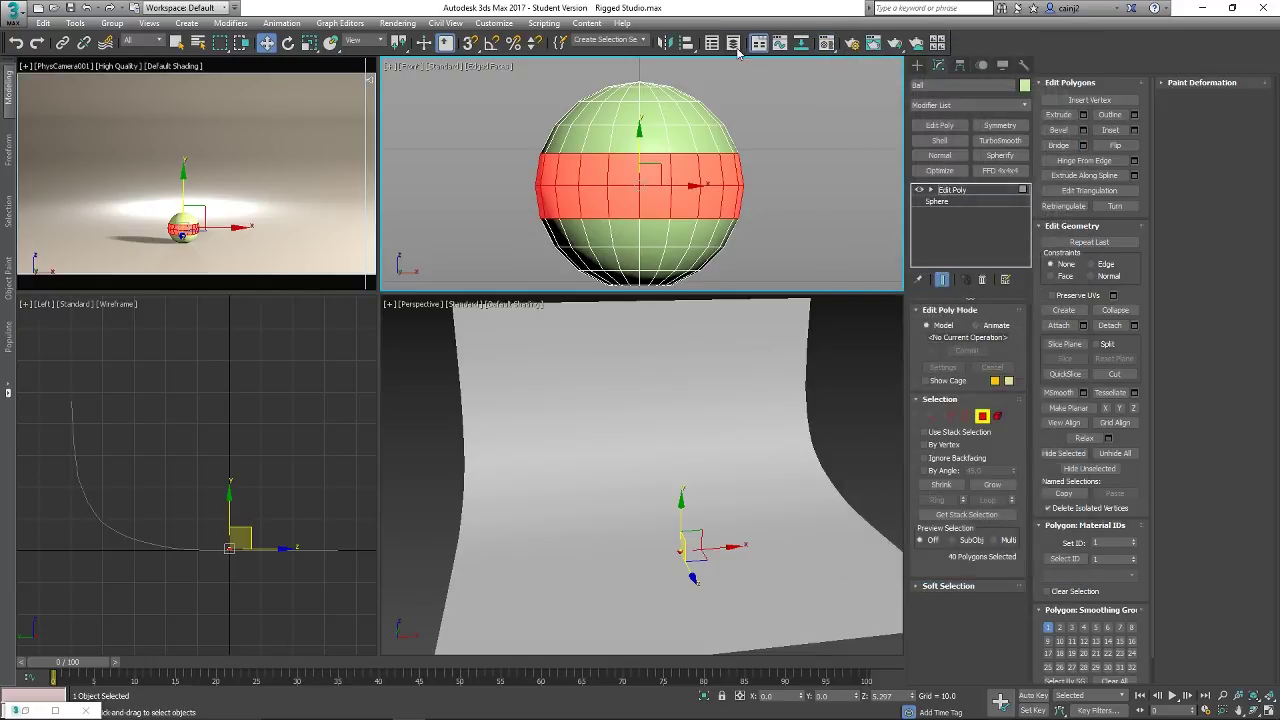
- Open the Slate Material Editor and add a Multi/Sub-Object material node
left_click_drag(827, 44, 829, 89)
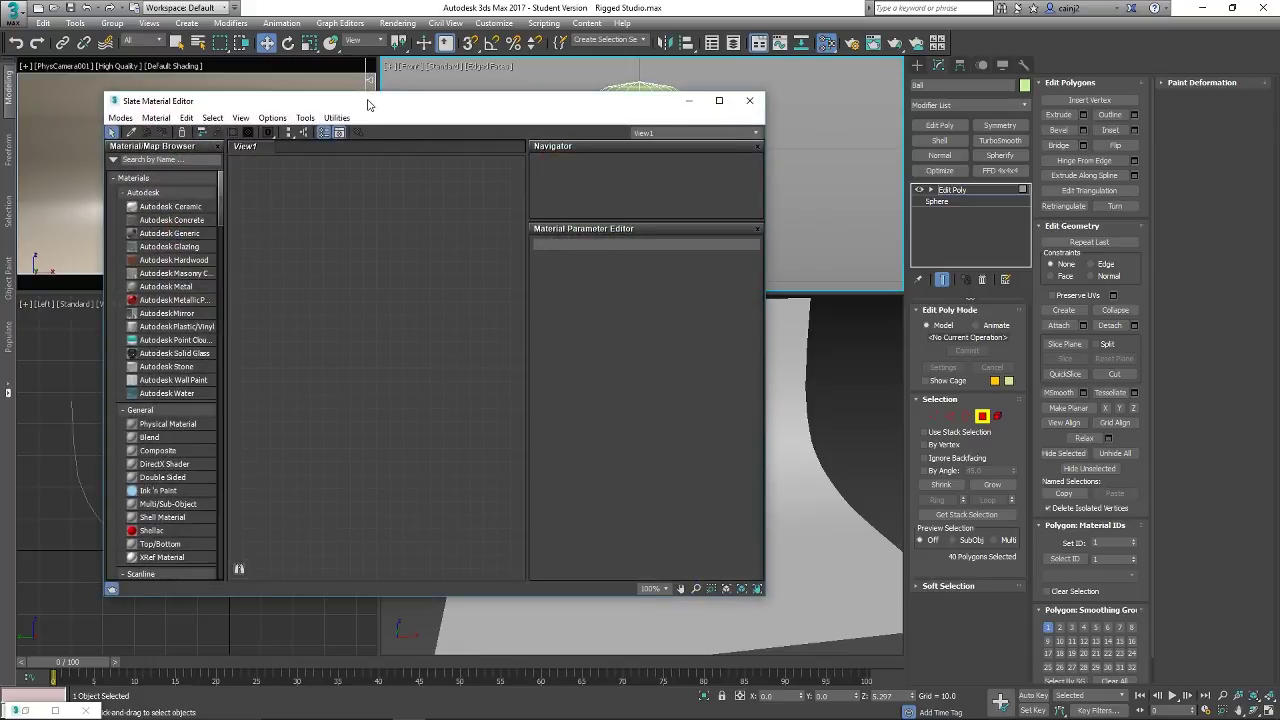
left_click_drag(364, 100, 488, 88)
scroll(292, 268, "down", 8)
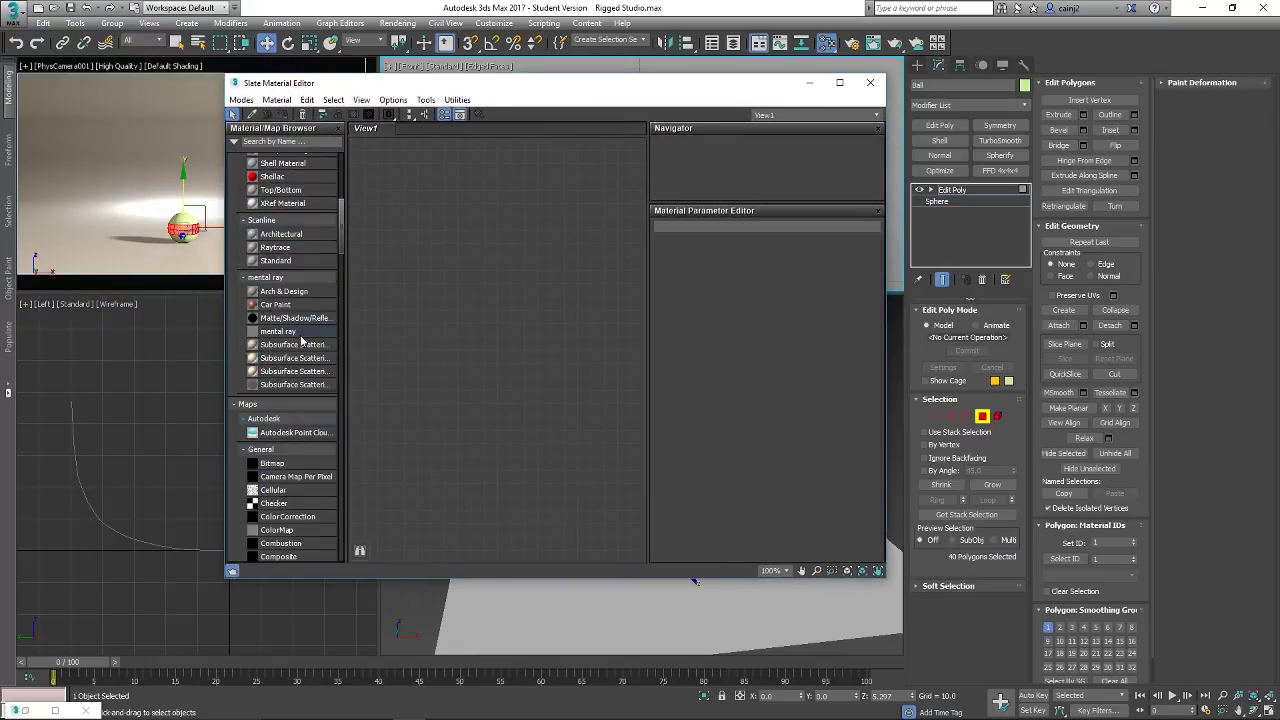
scroll(301, 341, "down", 6)
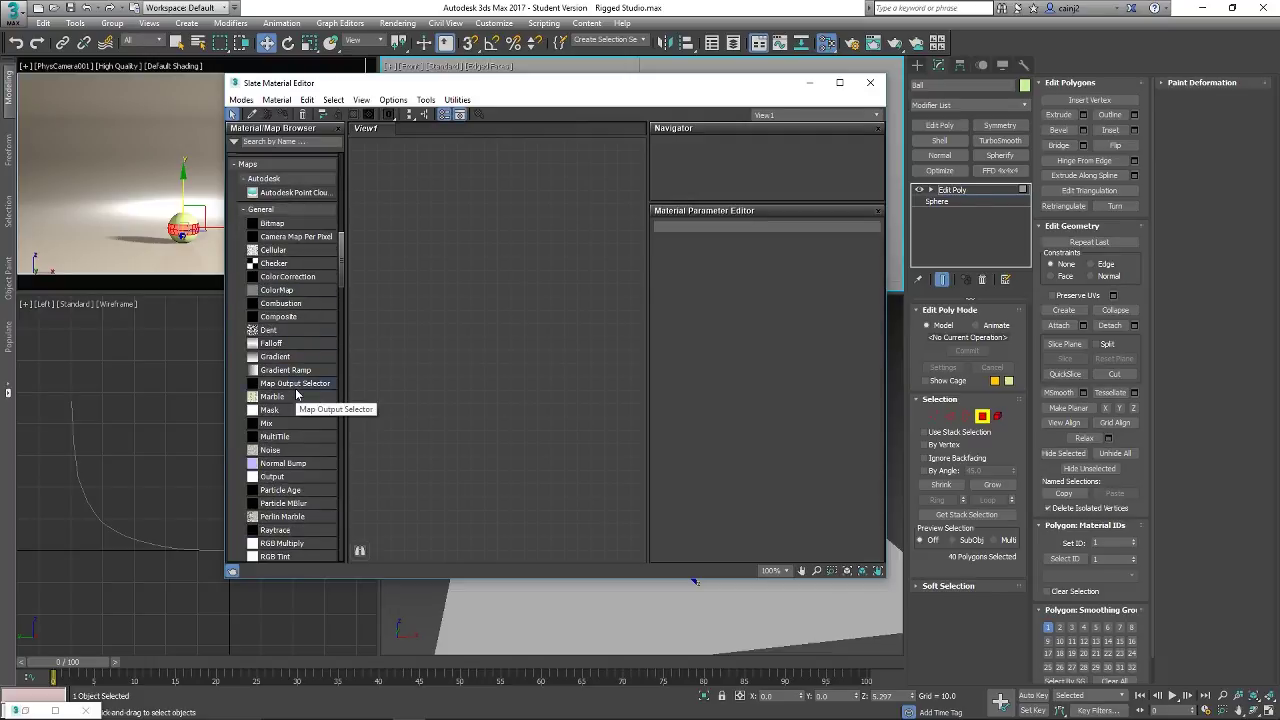
scroll(296, 396, "down", 2)
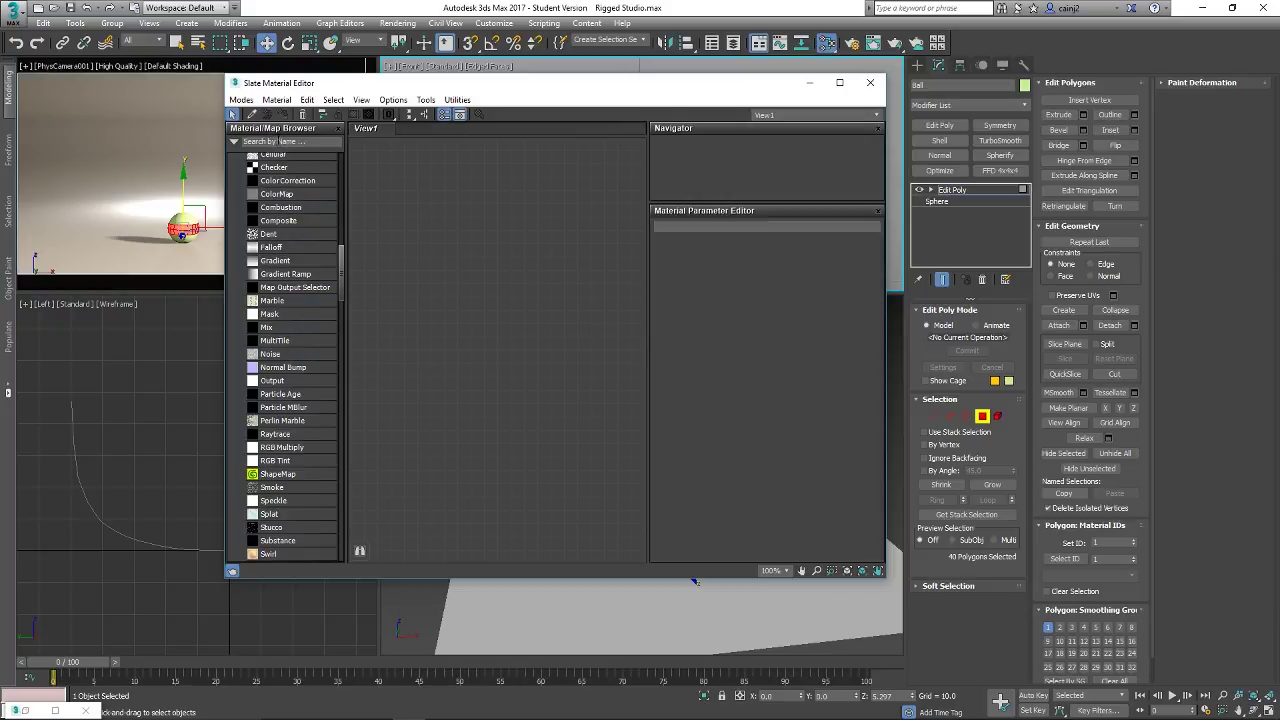
left_click(272, 141)
type("multi")
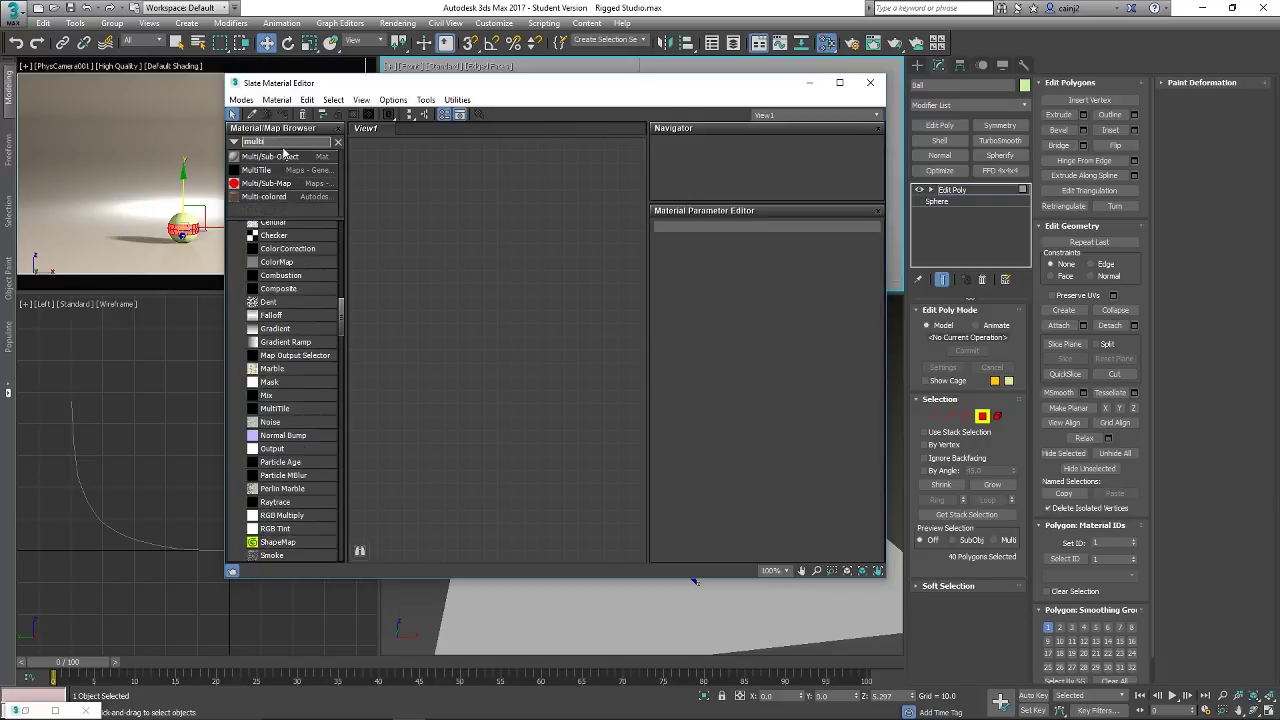
left_click_drag(264, 160, 563, 252)
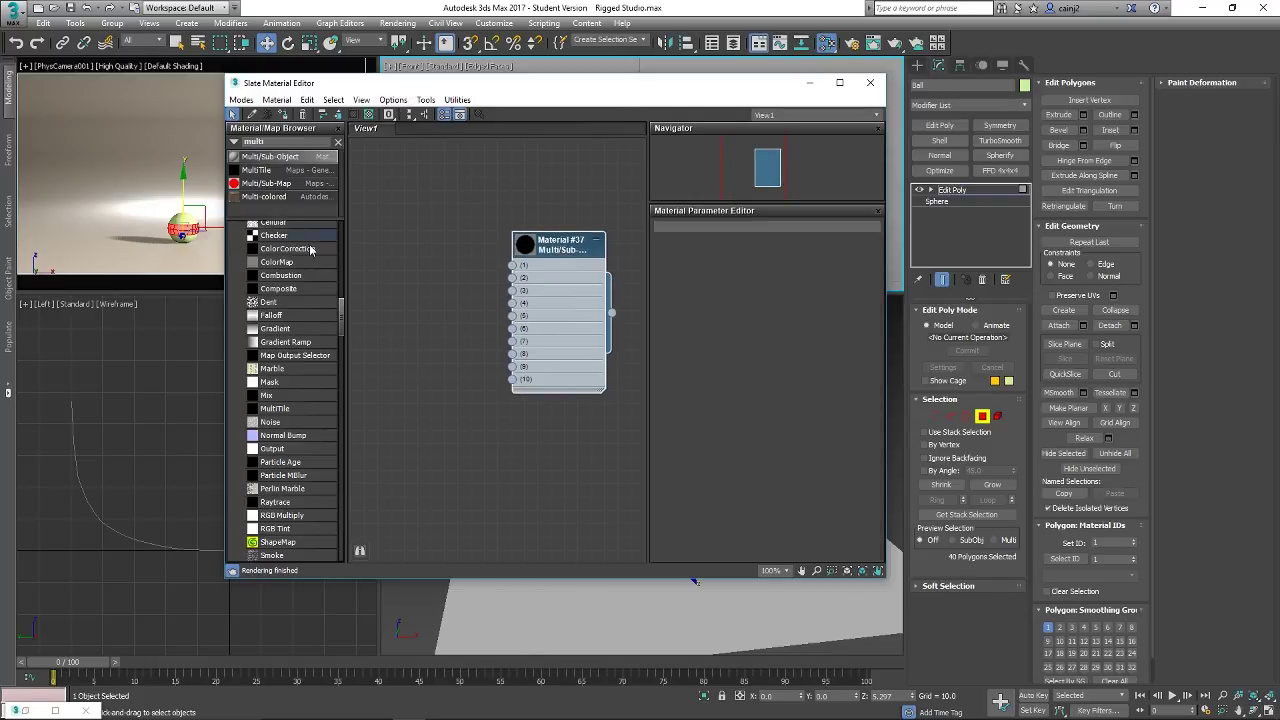
- Add two Standard material nodes, #38 and #39, to View1
double_click(270, 142)
type("stan")
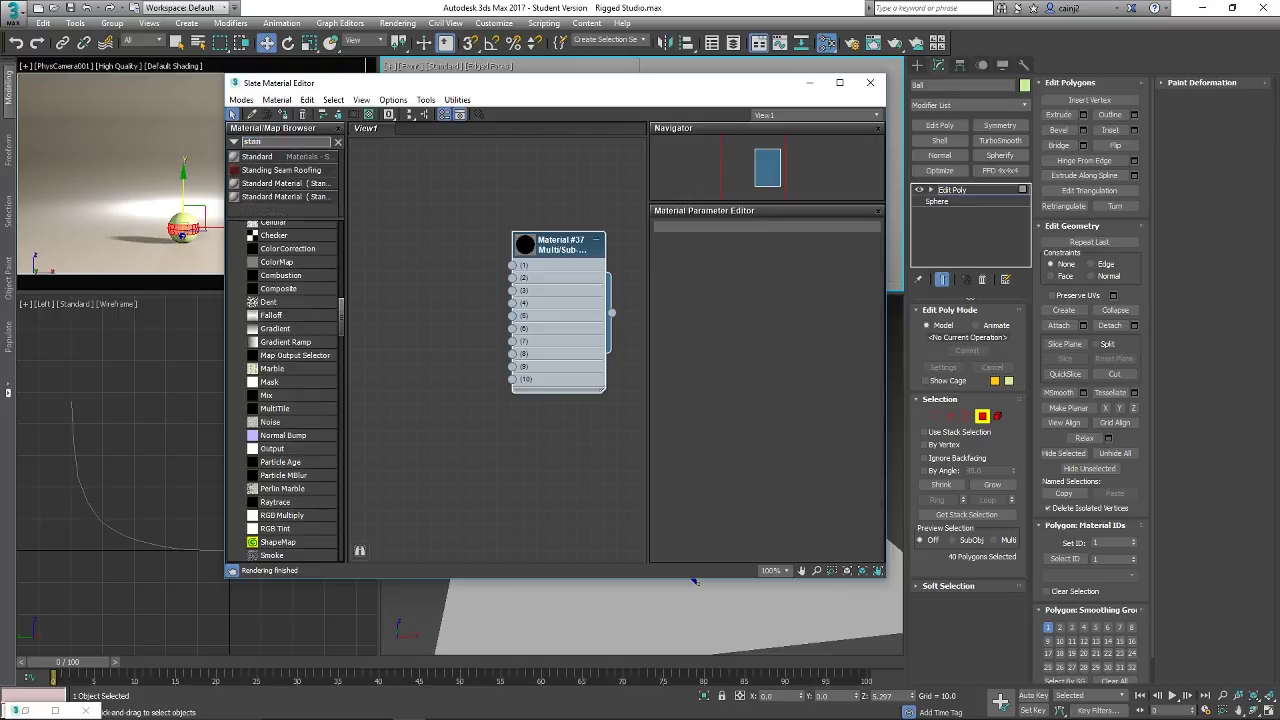
left_click_drag(257, 156, 417, 172)
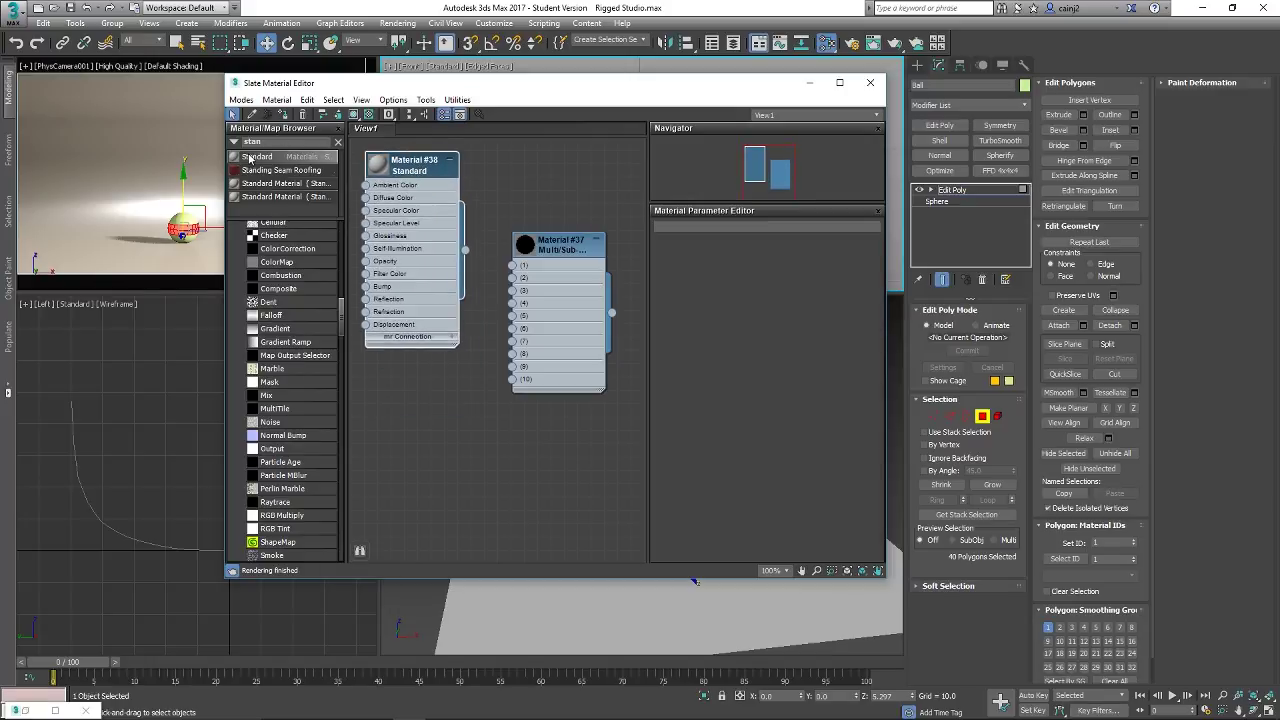
left_click_drag(403, 328, 424, 390, "shift")
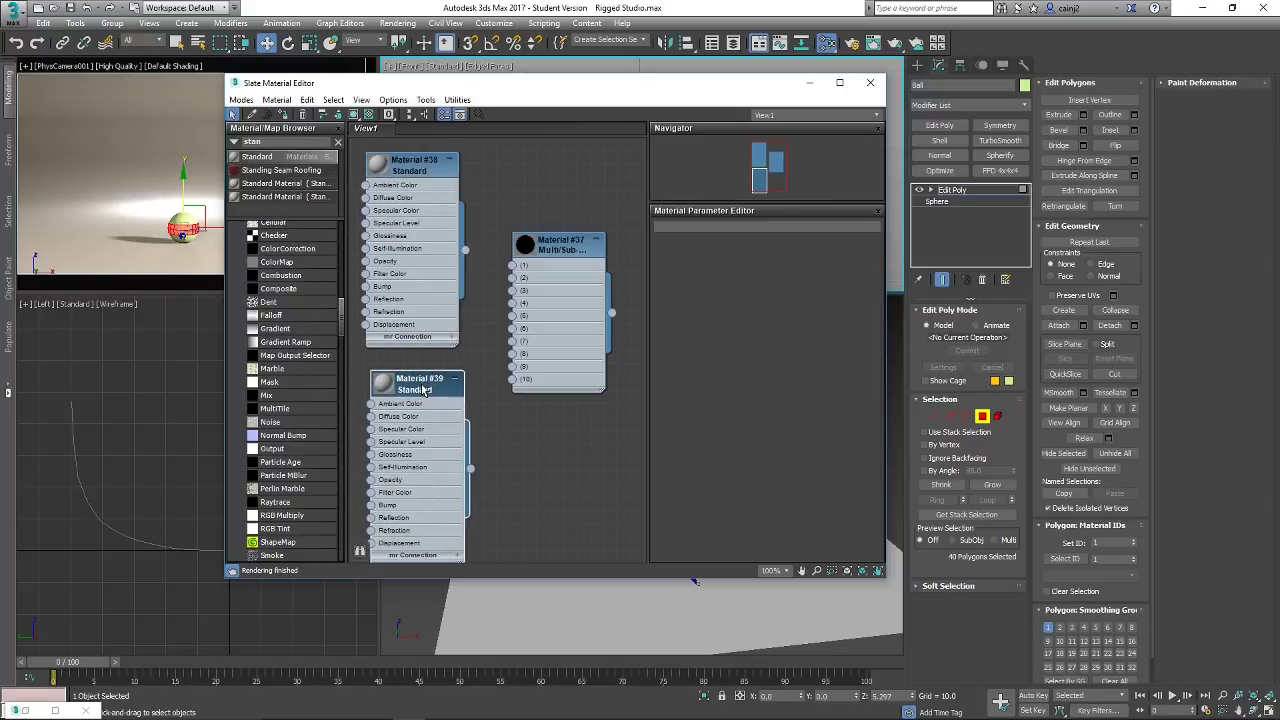
- Wire Material #38 into slot 1 and #39 into slot 2 of Material #37
left_click_drag(465, 248, 512, 265)
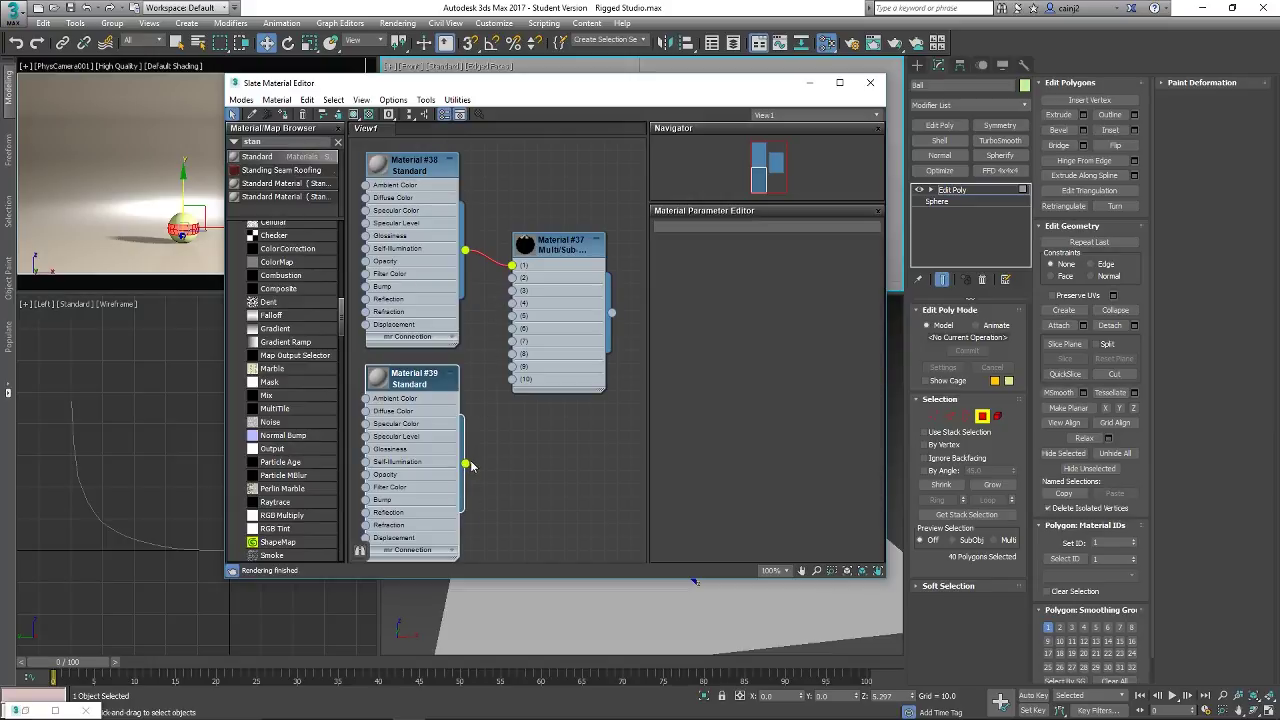
left_click_drag(465, 463, 512, 277)
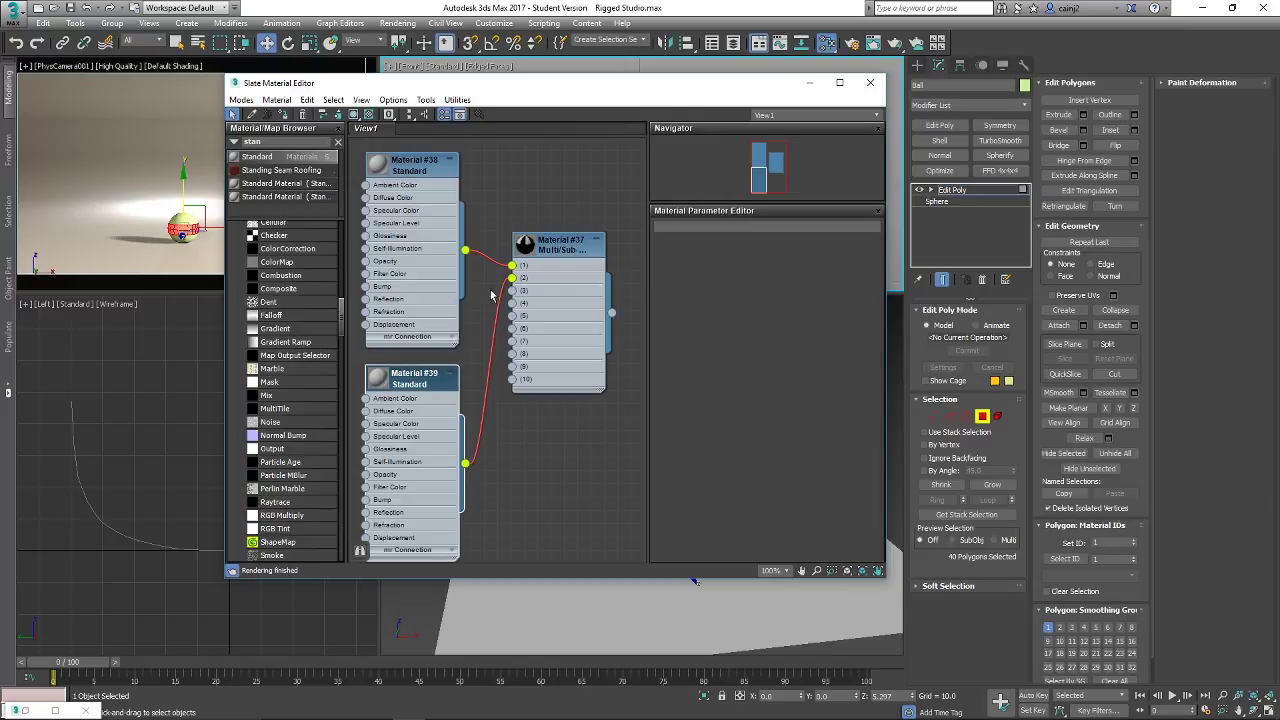
left_click(413, 170)
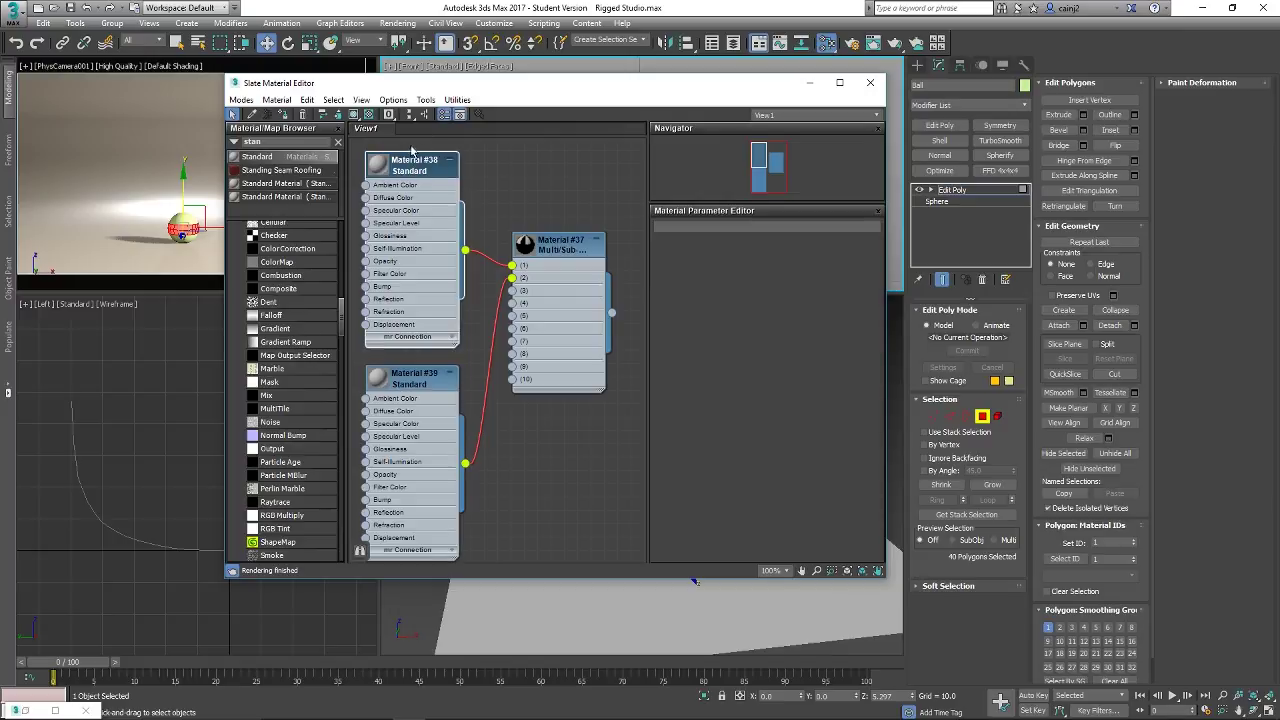
left_click_drag(480, 90, 466, 172)
- Assign Material #37 to the selected ball polygons, then clear the polygon selection
right_click(505, 311)
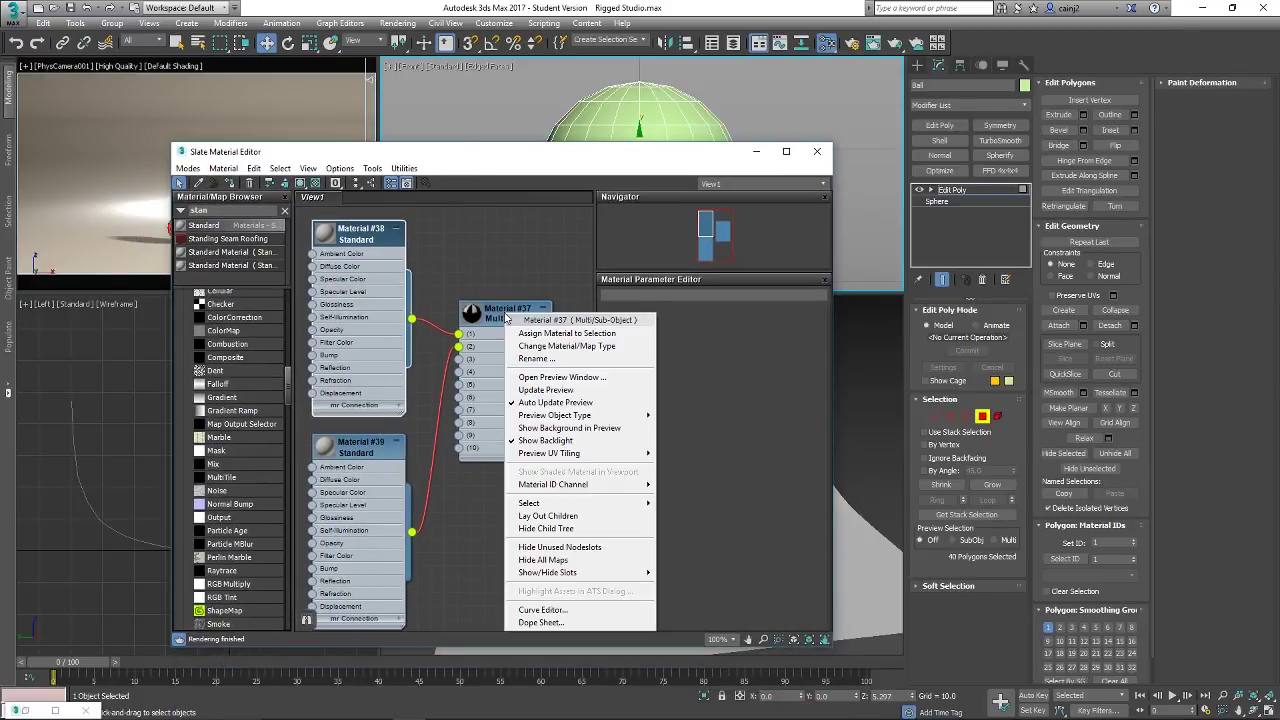
left_click(555, 336)
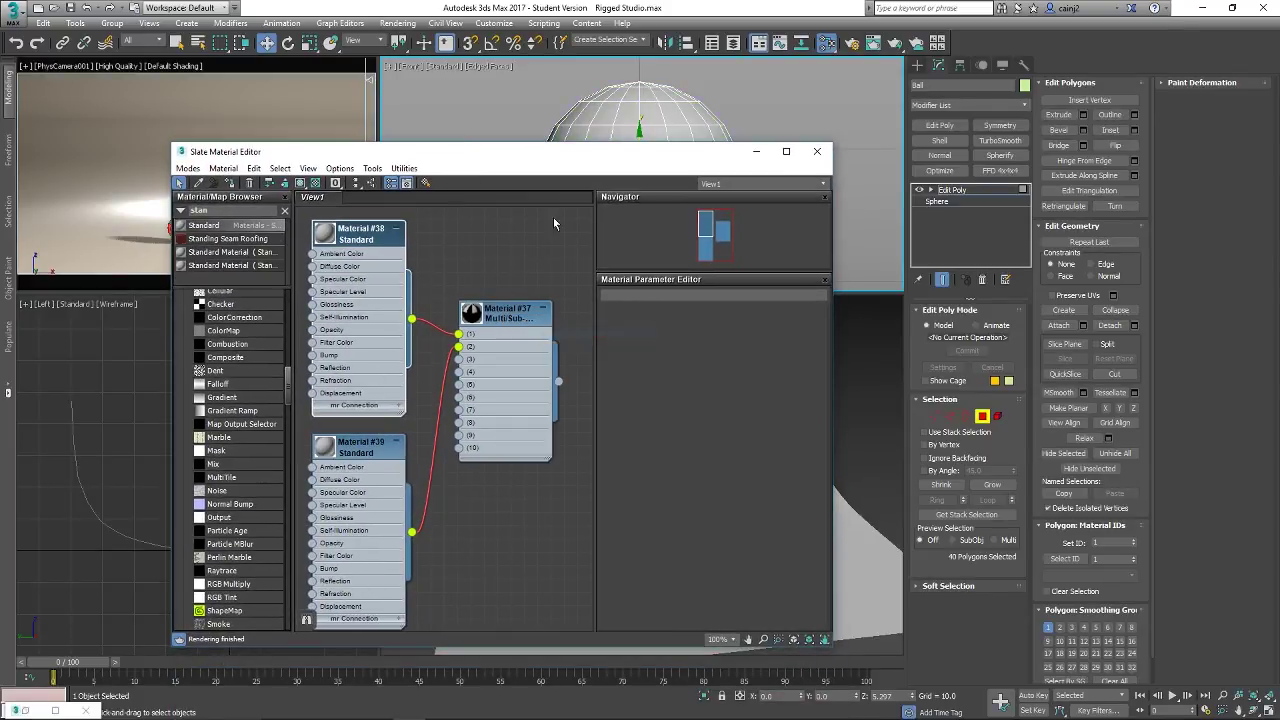
left_click_drag(537, 158, 432, 162)
left_click(781, 192)
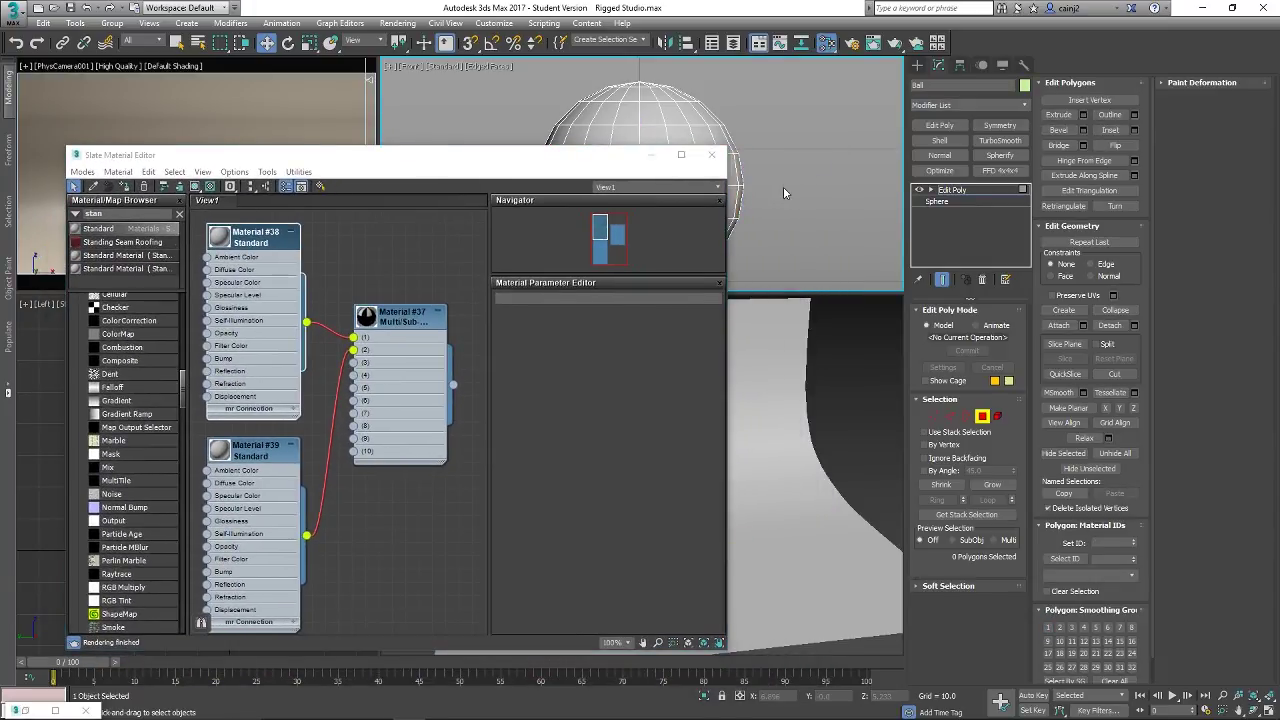
- Load Material #38 for editing and pick a first ambient colour for it
double_click(224, 240)
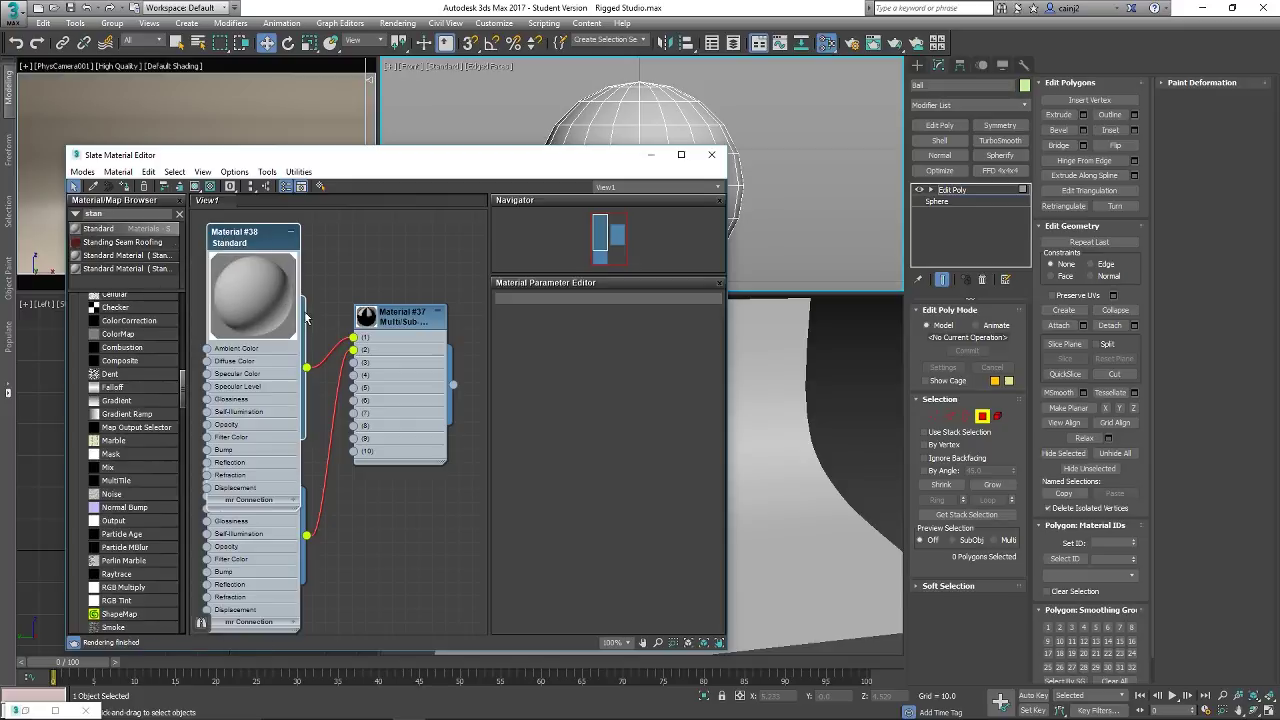
double_click(269, 312)
double_click(247, 253)
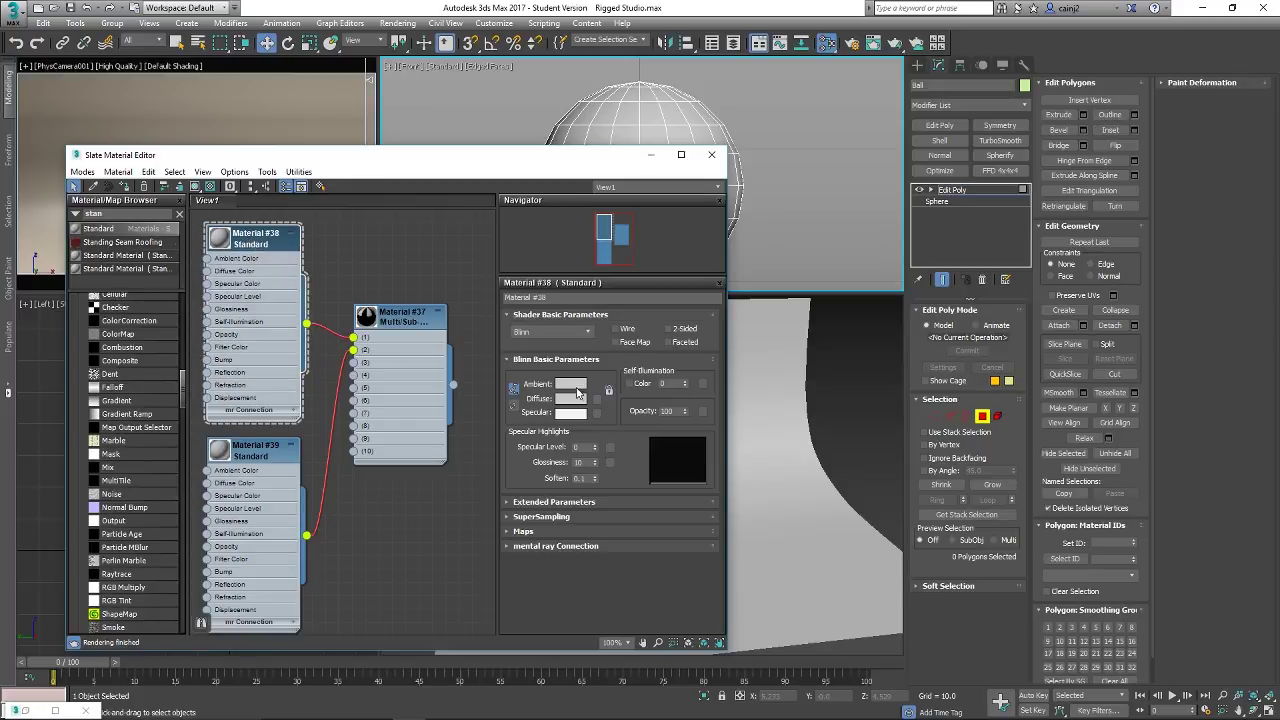
left_click(578, 388)
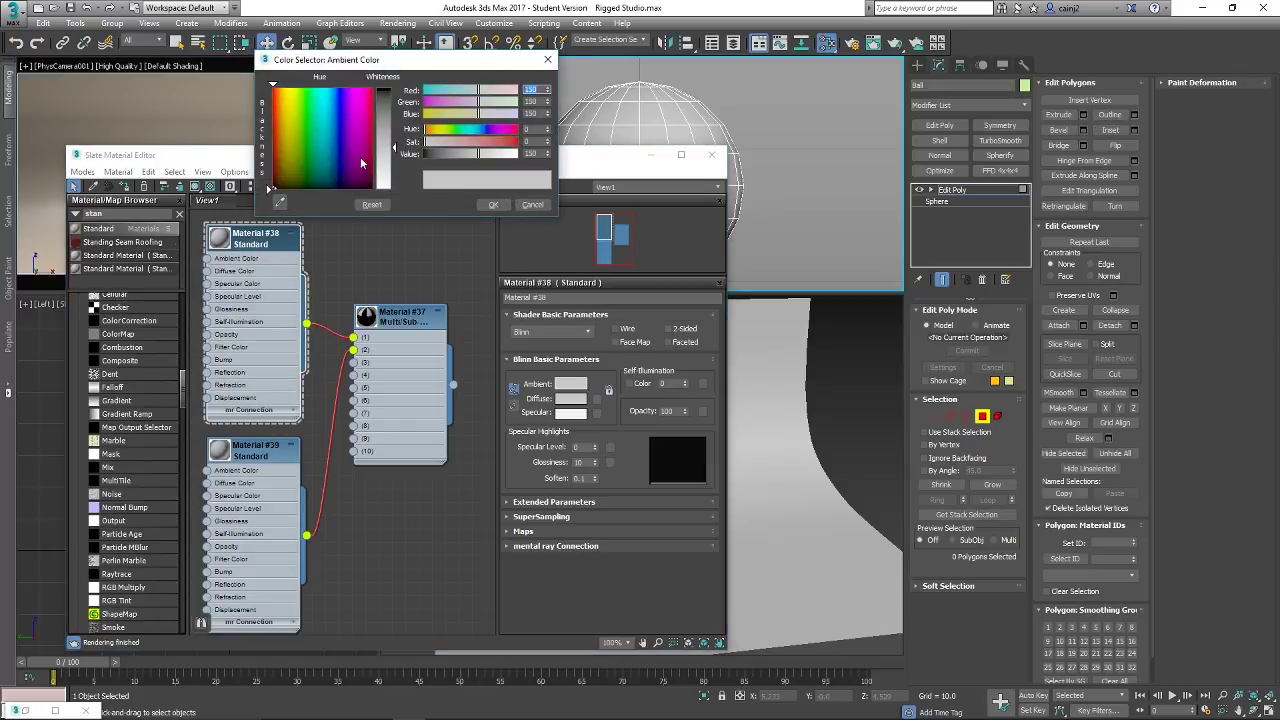
left_click_drag(348, 128, 333, 104)
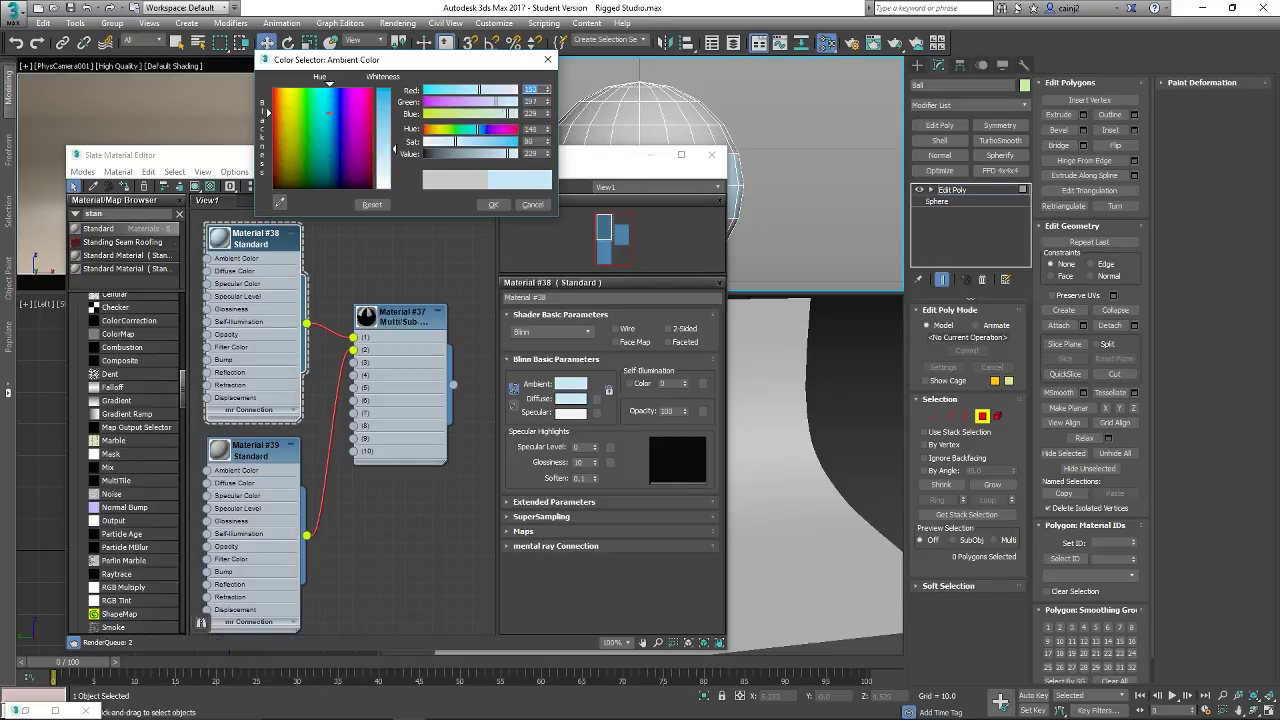
left_click(511, 246)
left_click_drag(590, 162, 413, 253)
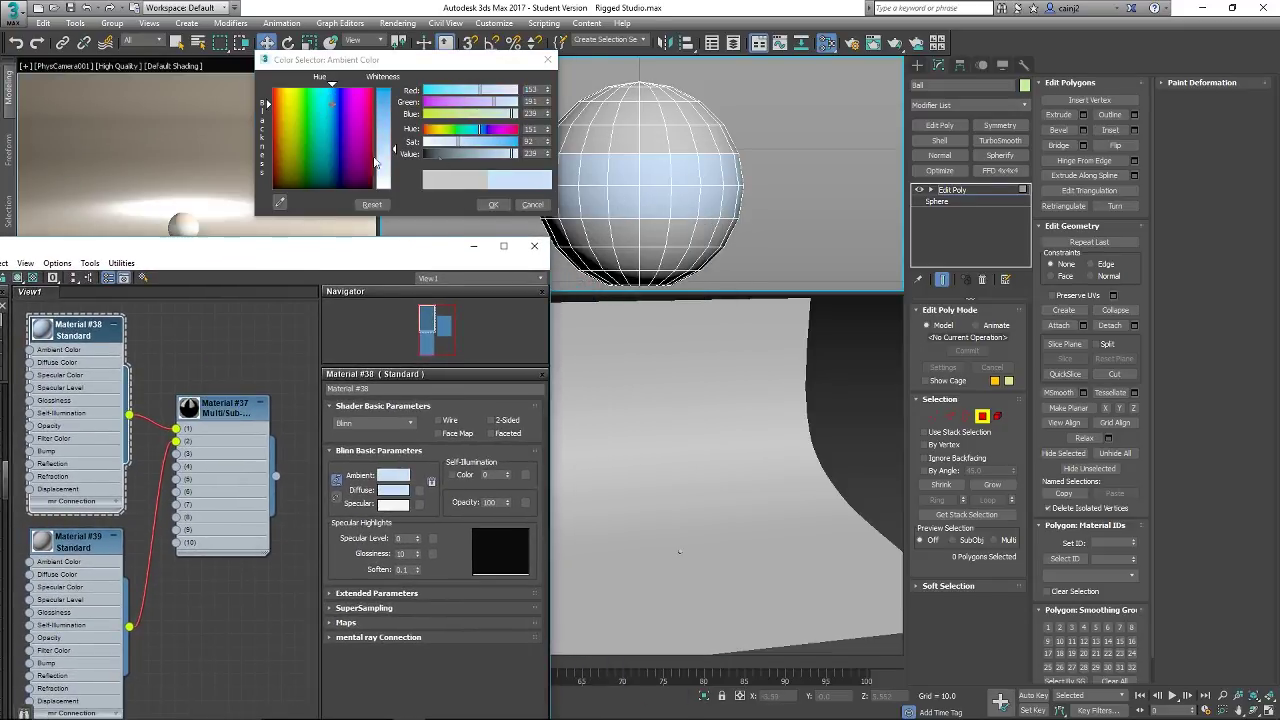
- Refine Material #38's ambient colour to a deep blue (RGB 0, 64, 130)
left_click(357, 108)
left_click(344, 96)
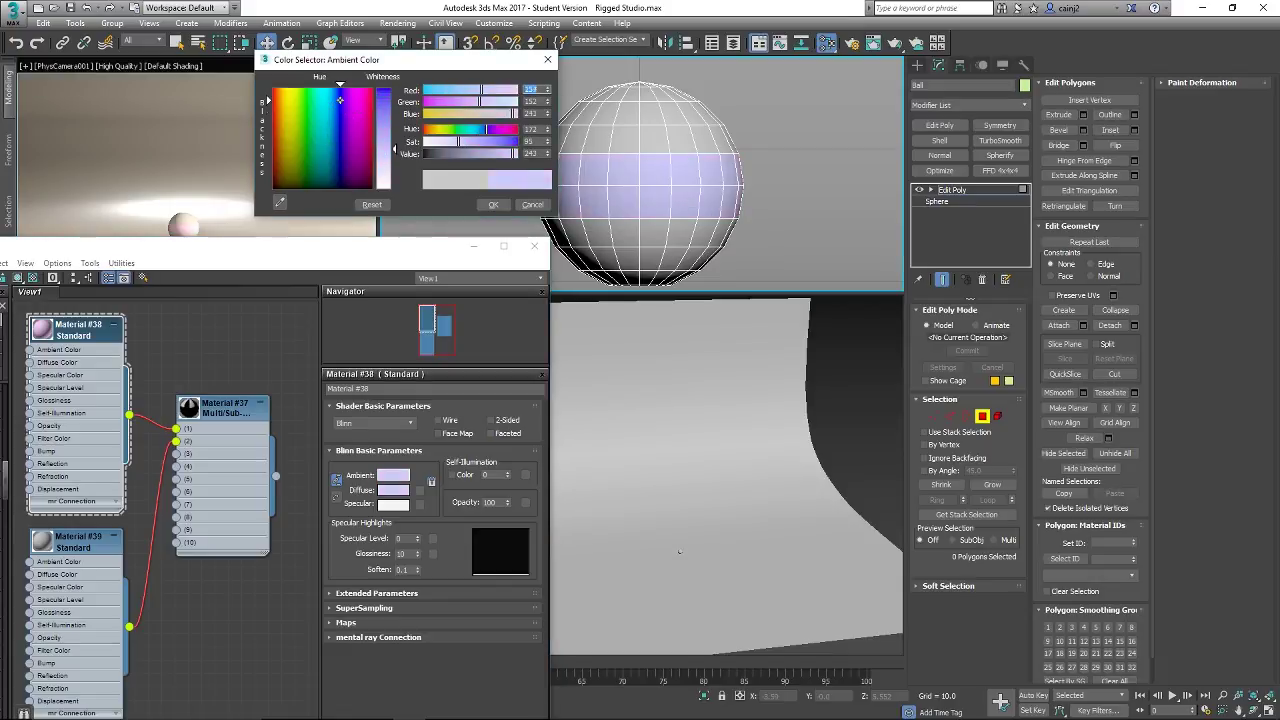
left_click_drag(395, 147, 395, 90)
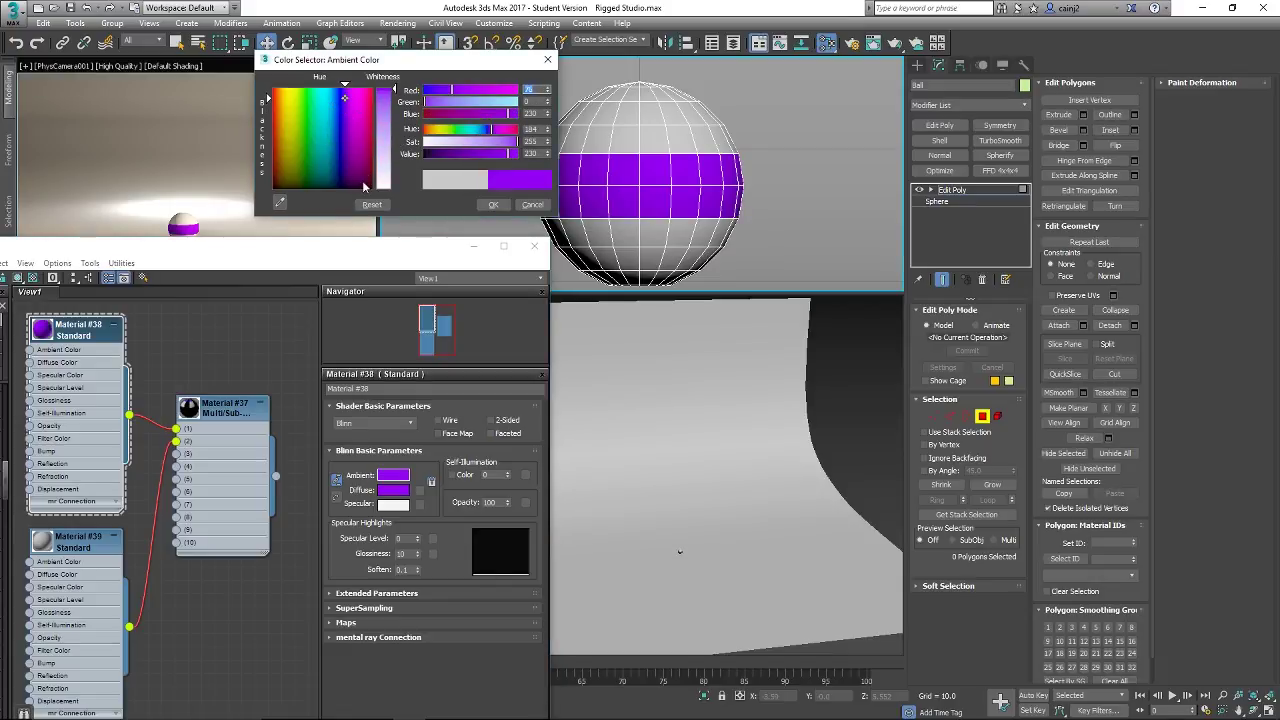
left_click_drag(311, 113, 336, 86)
left_click_drag(515, 154, 493, 154)
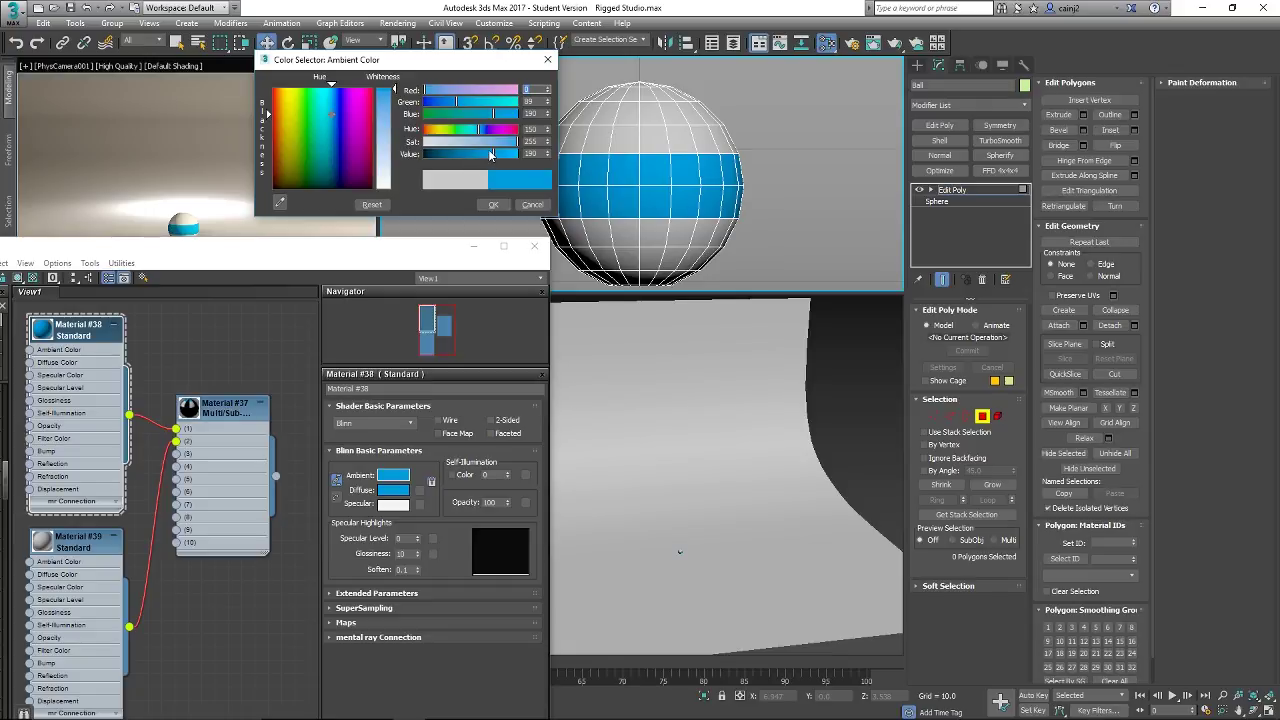
left_click_drag(490, 154, 532, 146)
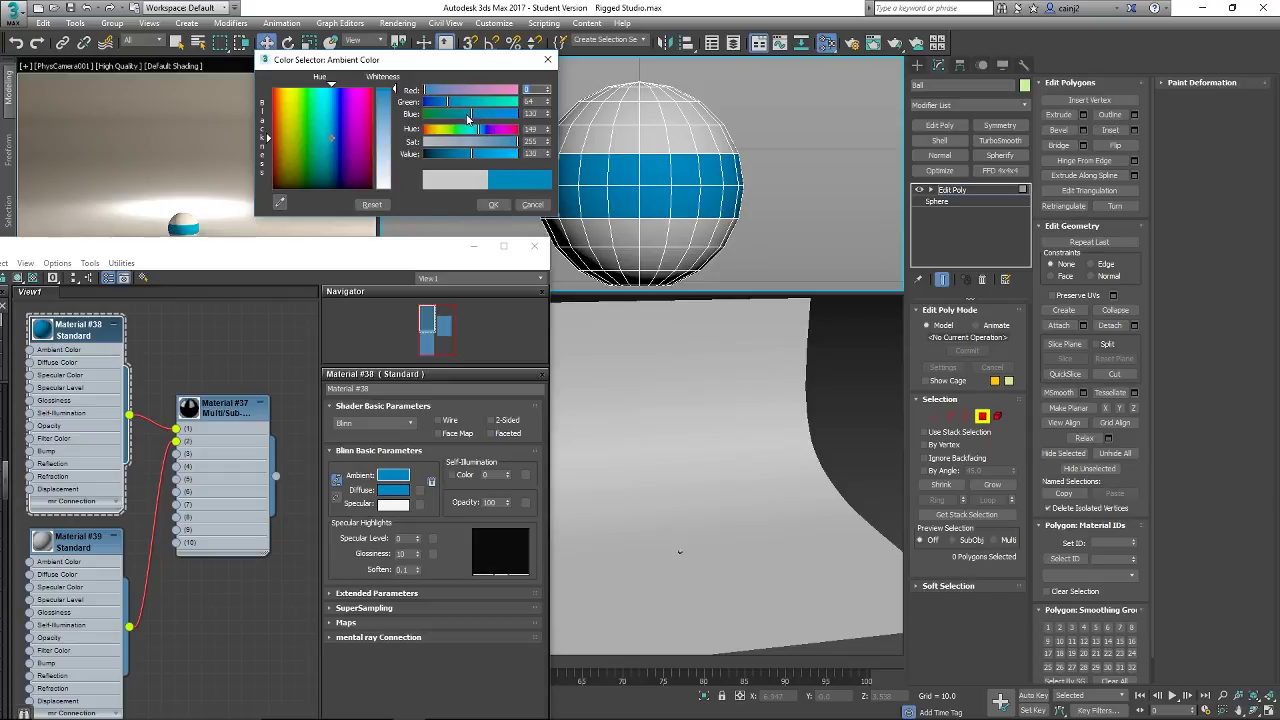
left_click_drag(476, 114, 437, 116)
left_click(532, 204)
left_click_drag(440, 247, 540, 295)
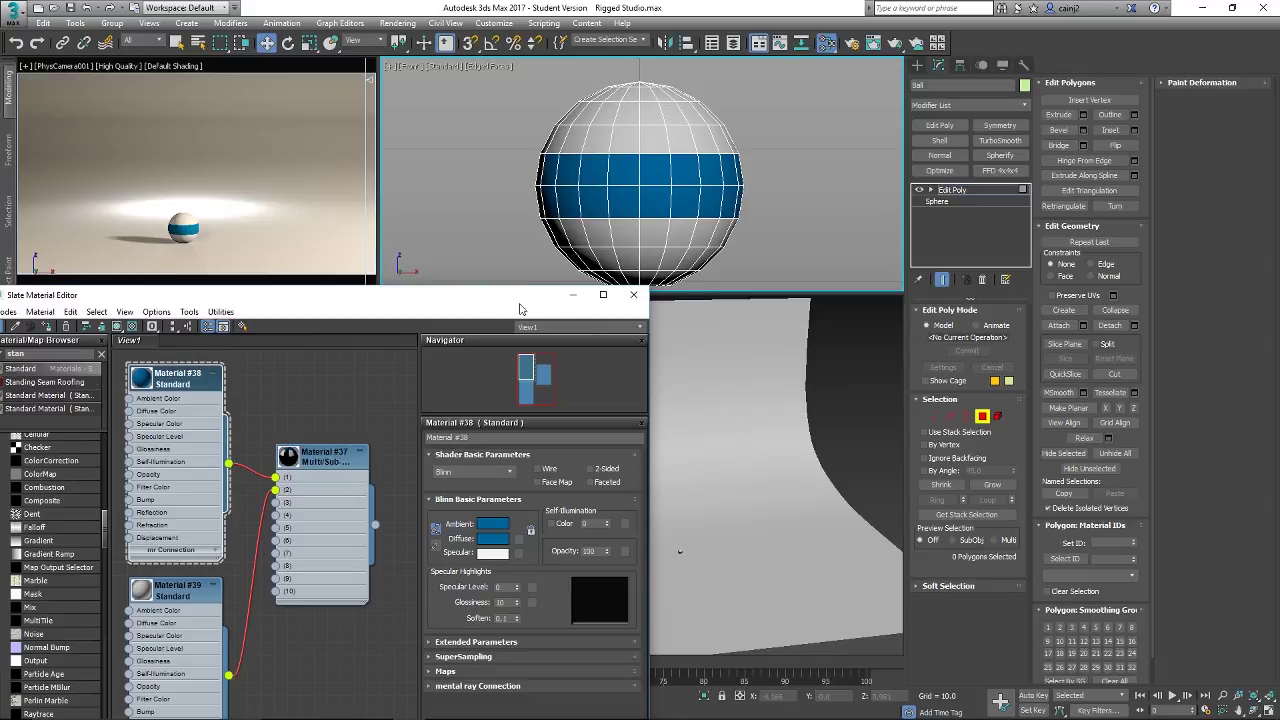
- Close the Material Editor, enlarge the camera view, and re-add an XForm modifier above Edit Poly
left_click(633, 294)
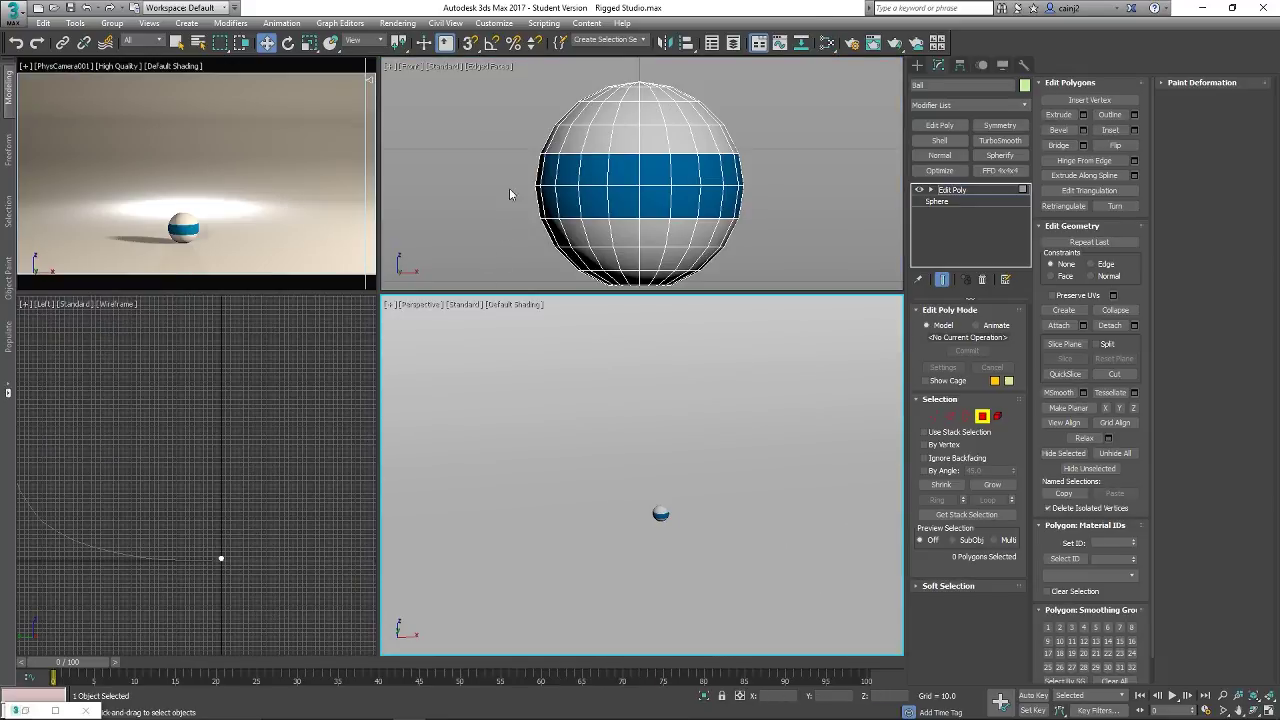
scroll(640, 240, "down", 4)
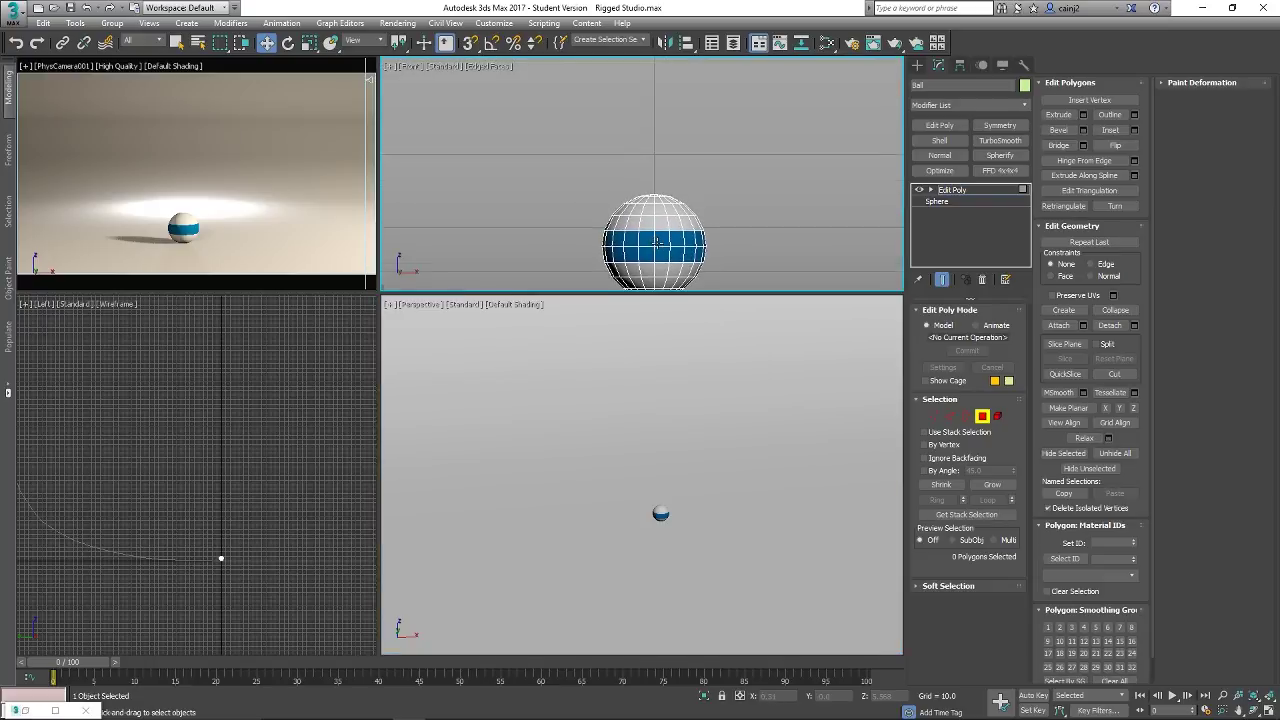
middle_click_drag(652, 232, 650, 228)
scroll(534, 179, "down", 2)
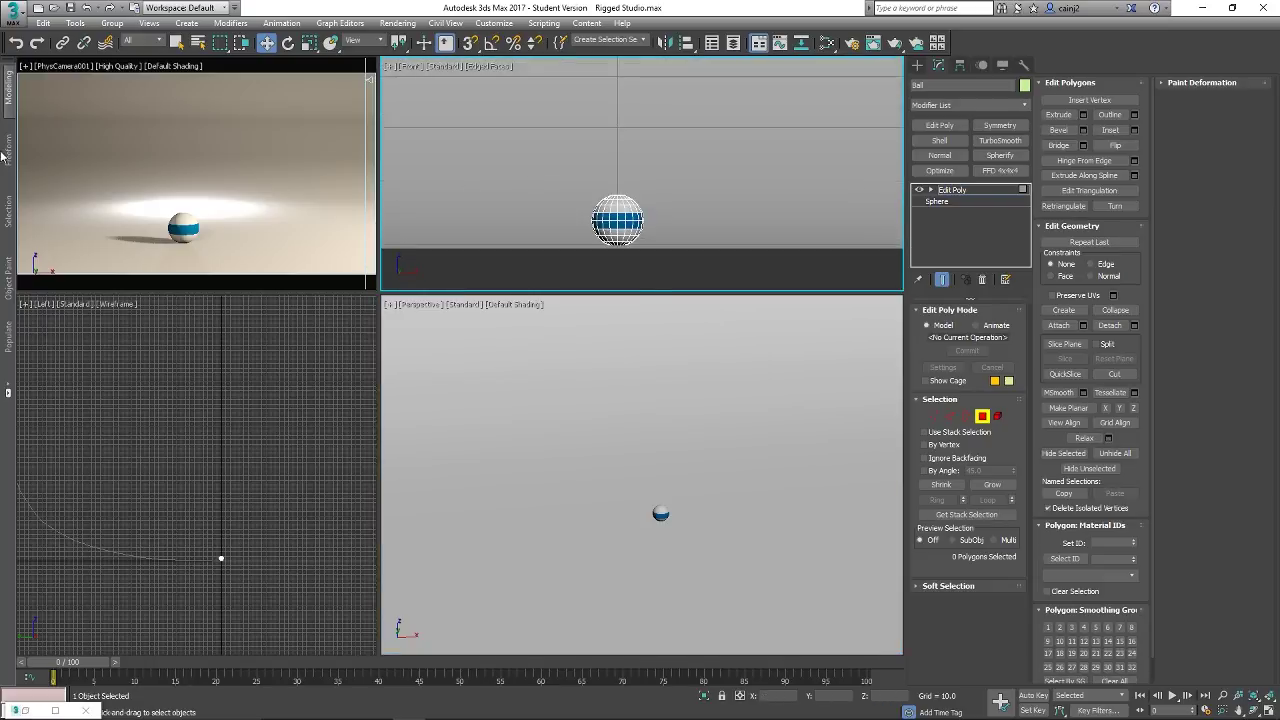
left_click_drag(378, 293, 368, 624)
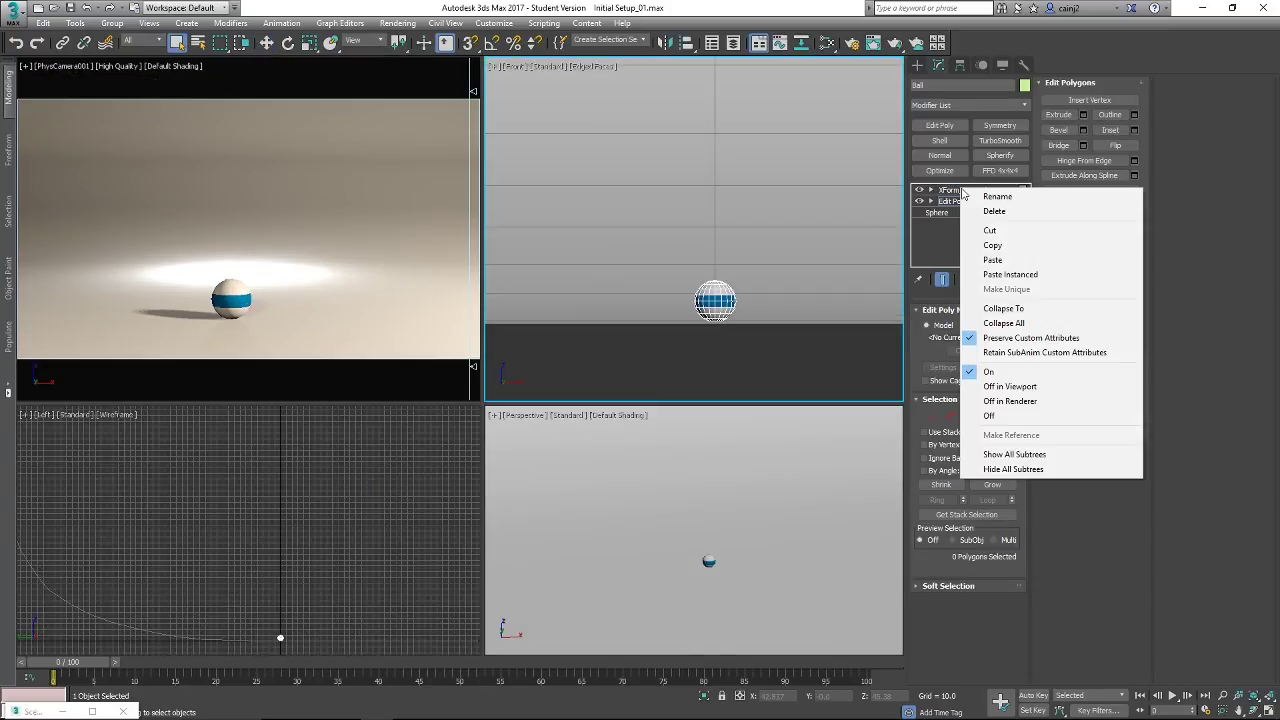
left_click(977, 210)
left_click(952, 189)
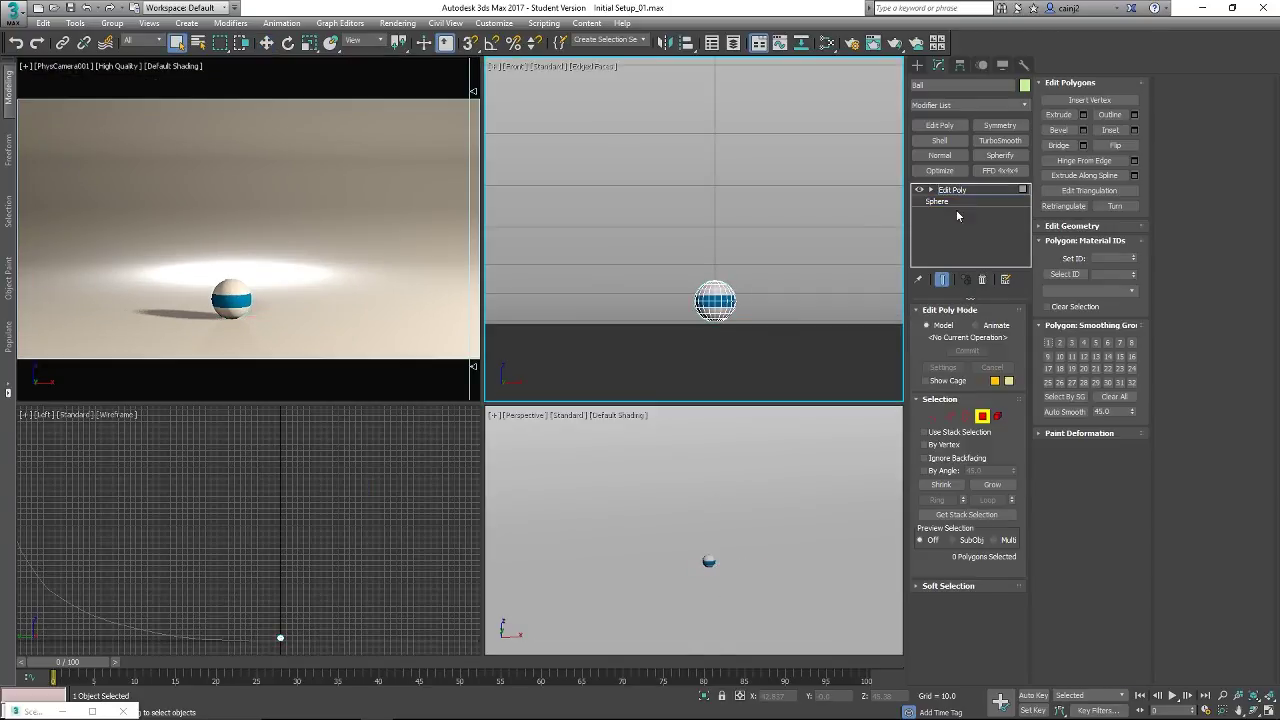
left_click(939, 104)
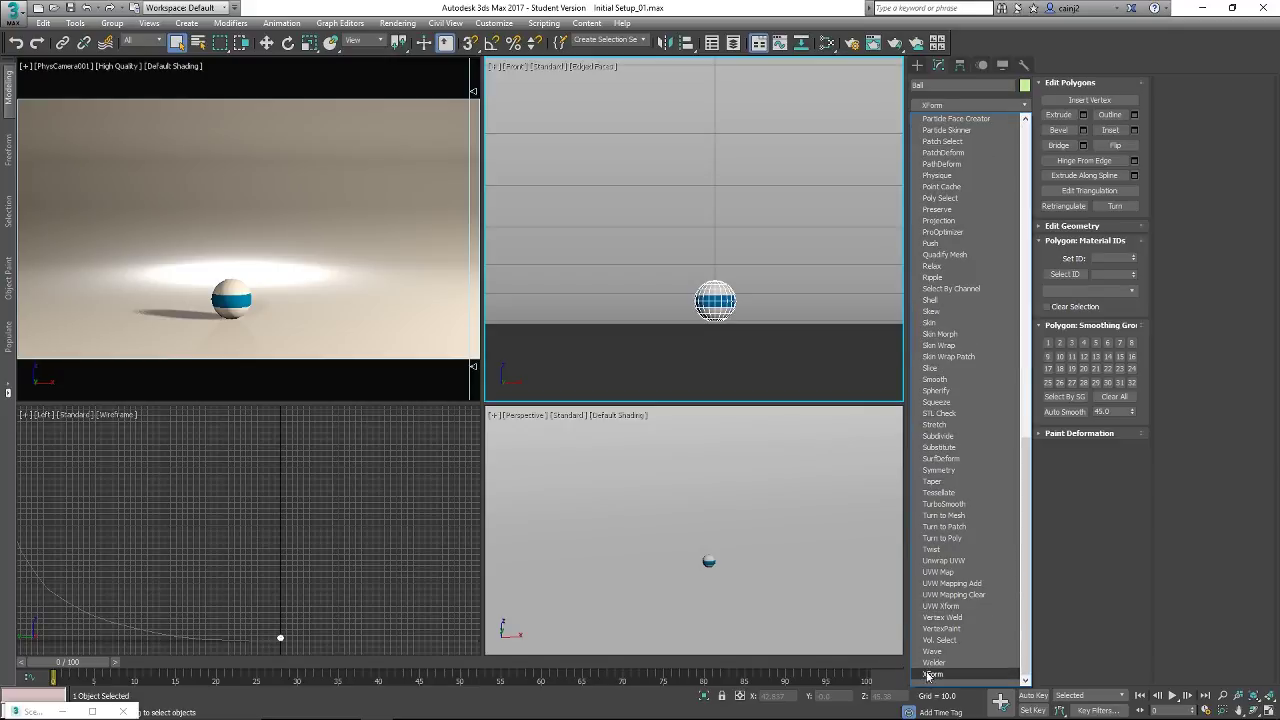
left_click(931, 674)
- Rename the XForm modifier to XForm_Roll and open the Modifier List
right_click(964, 194)
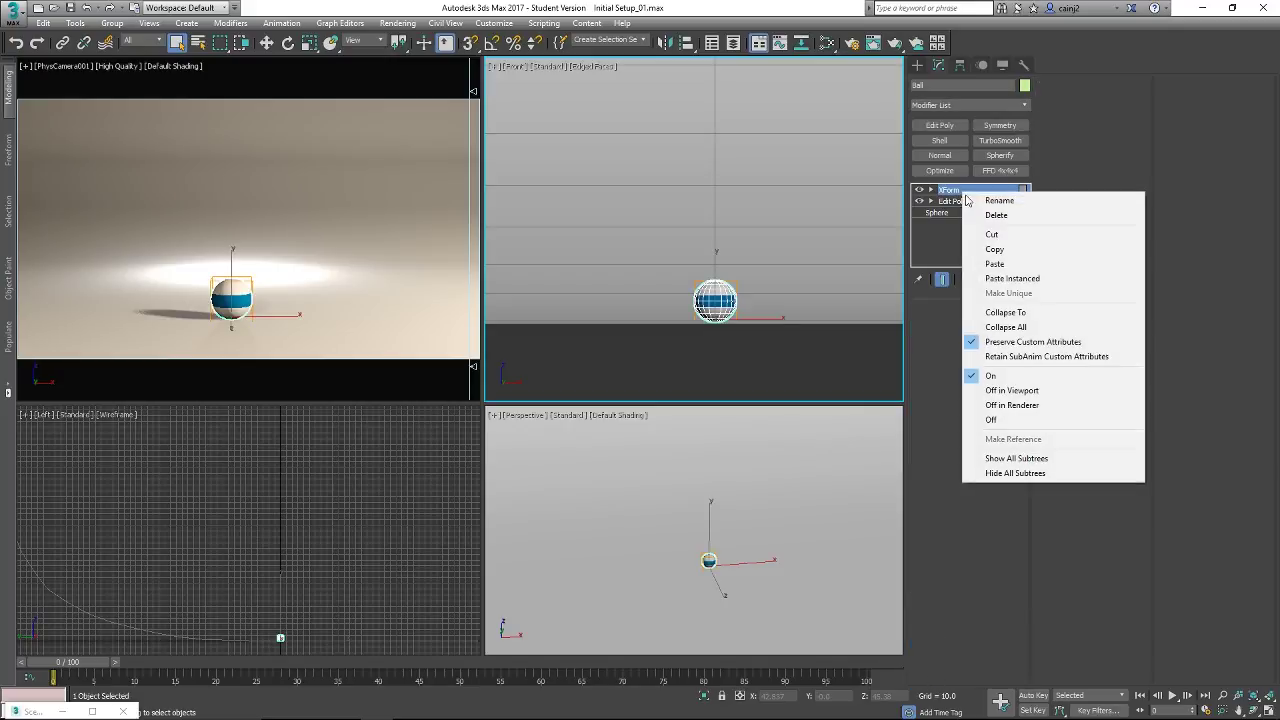
key("Escape")
key("w")
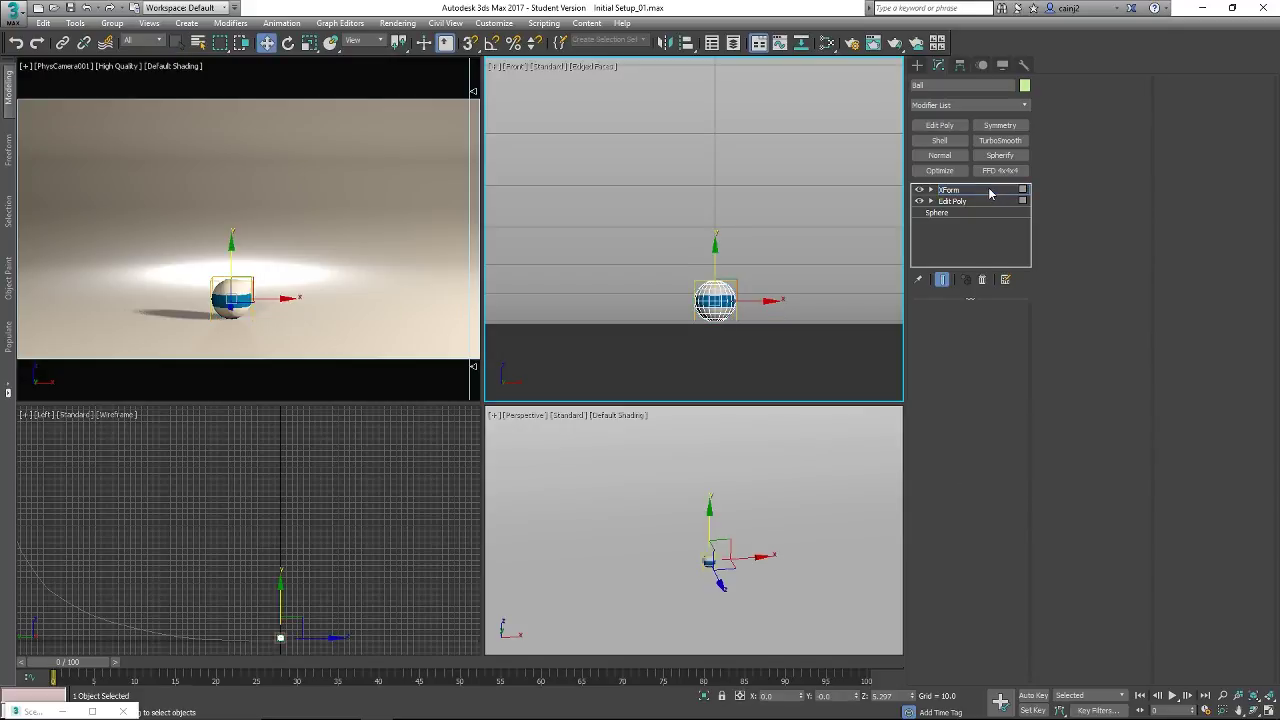
right_click(989, 190)
left_click(1012, 199)
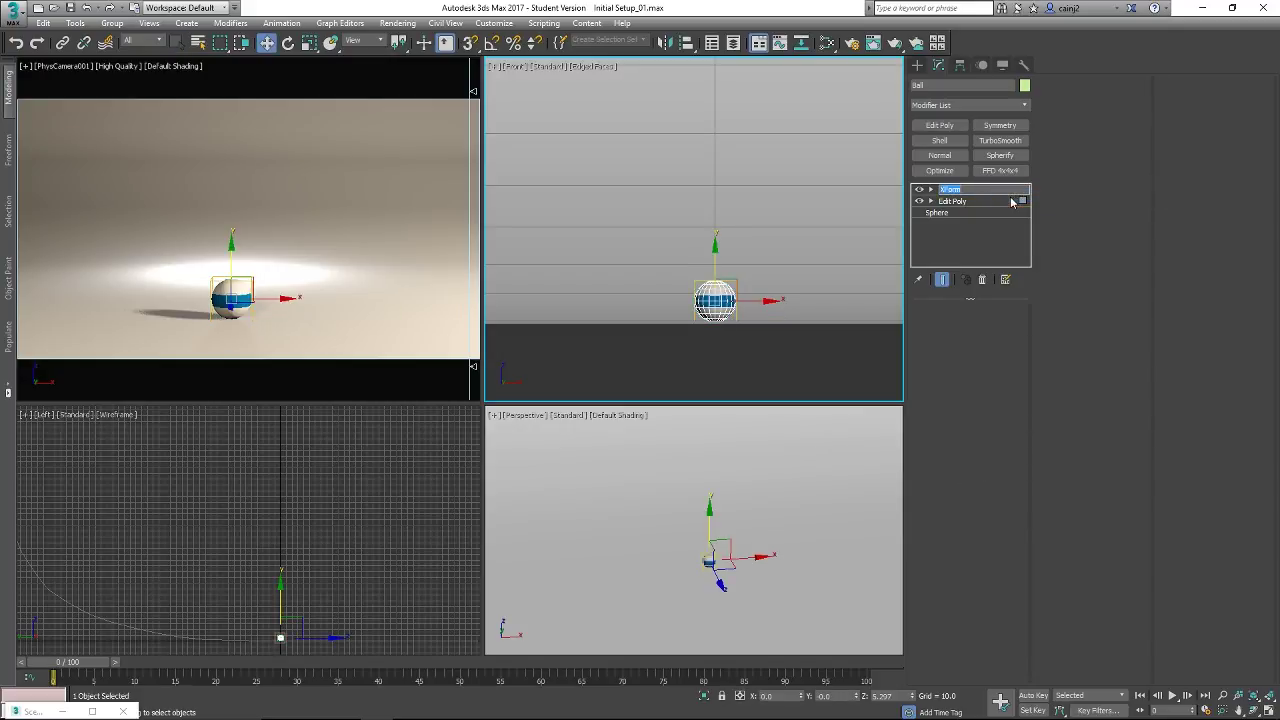
key("Return")
type("_Roll")
key("Return")
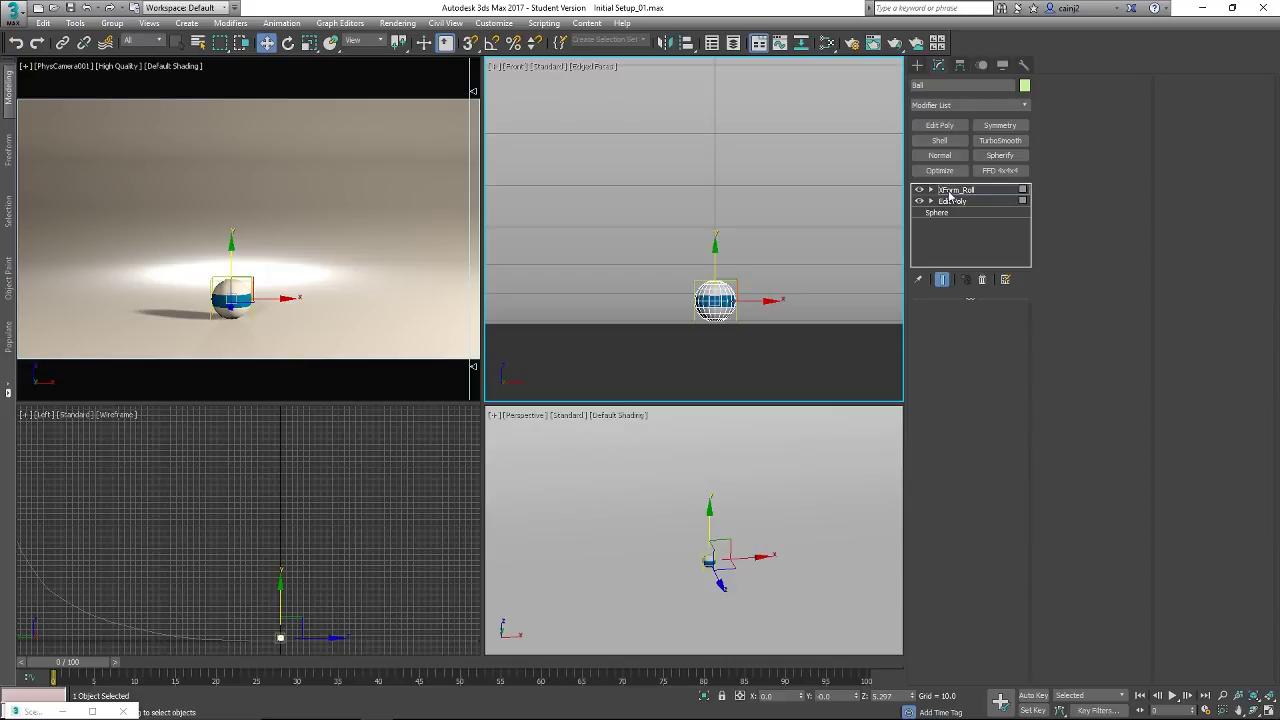
left_click(963, 105)
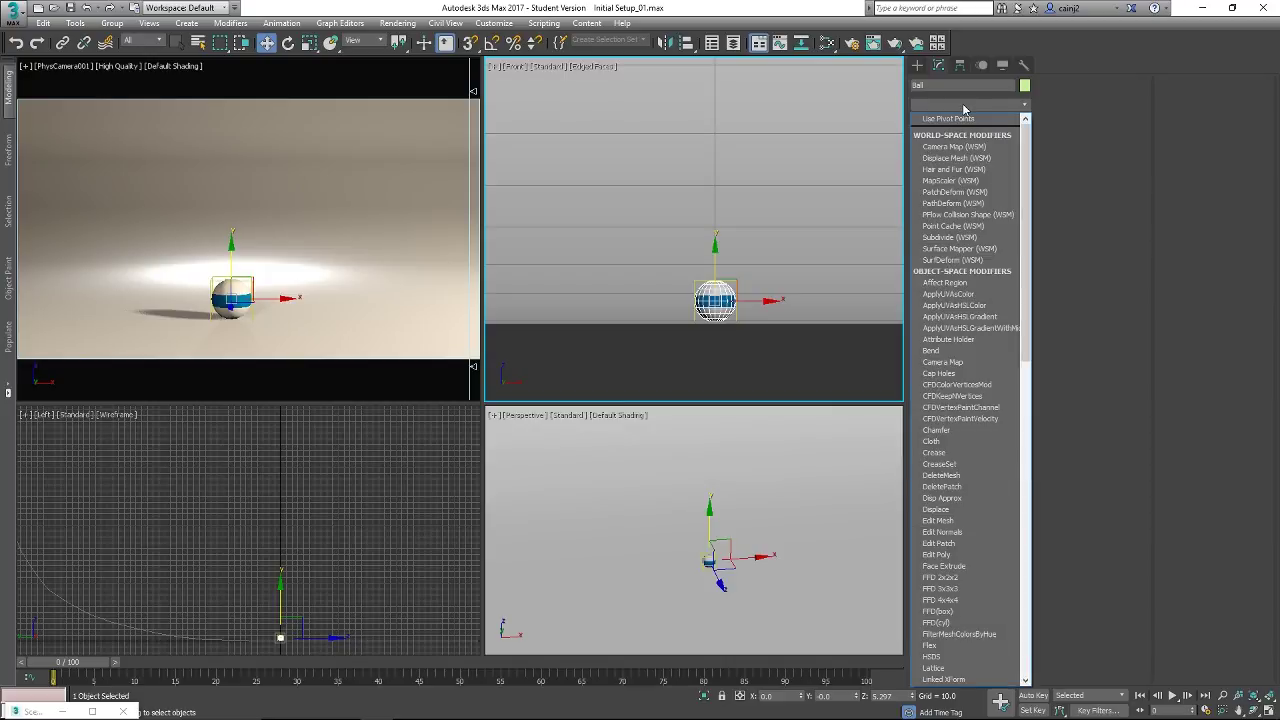
- Add a second XForm modifier to the Ball's stack
key("x")
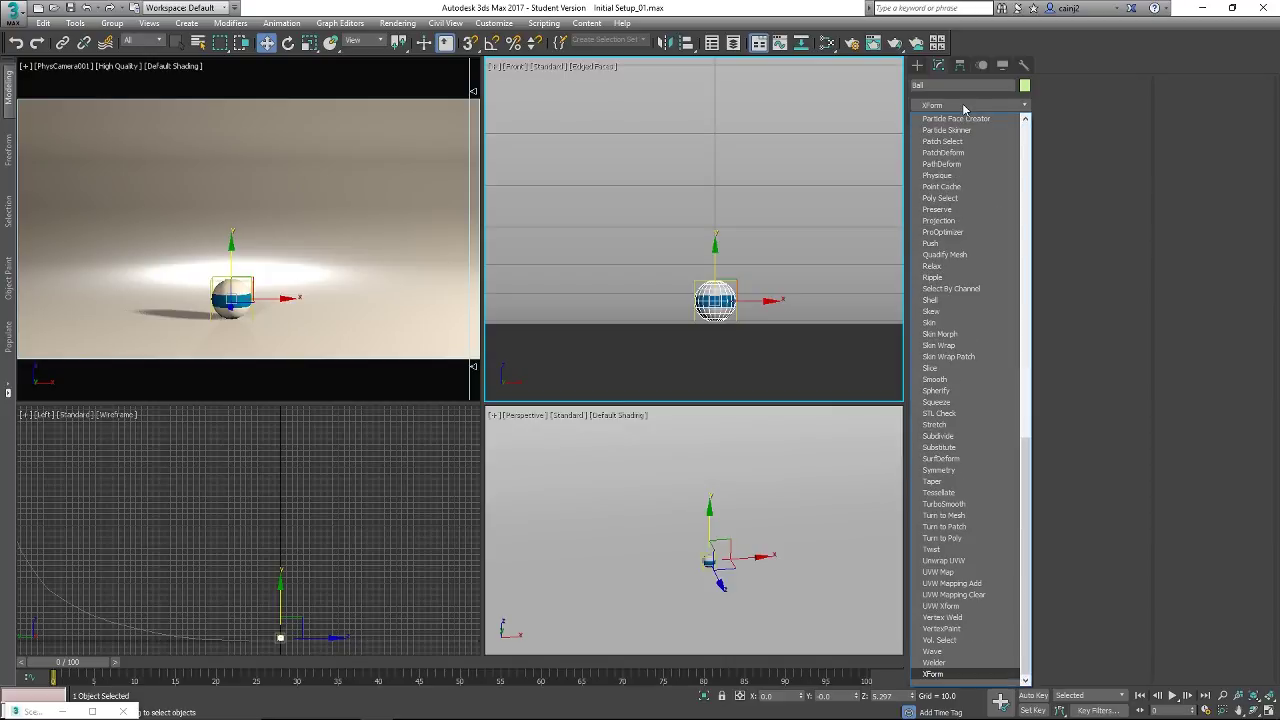
left_click(929, 674)
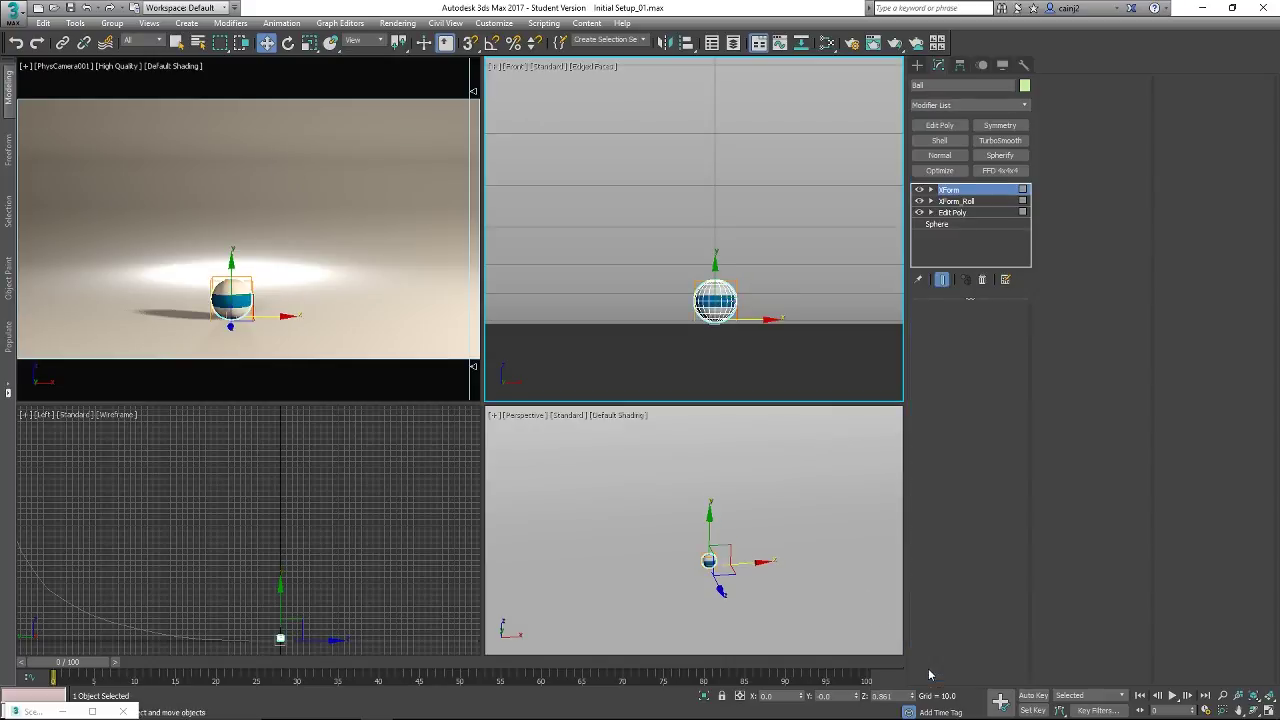
left_click(936, 202)
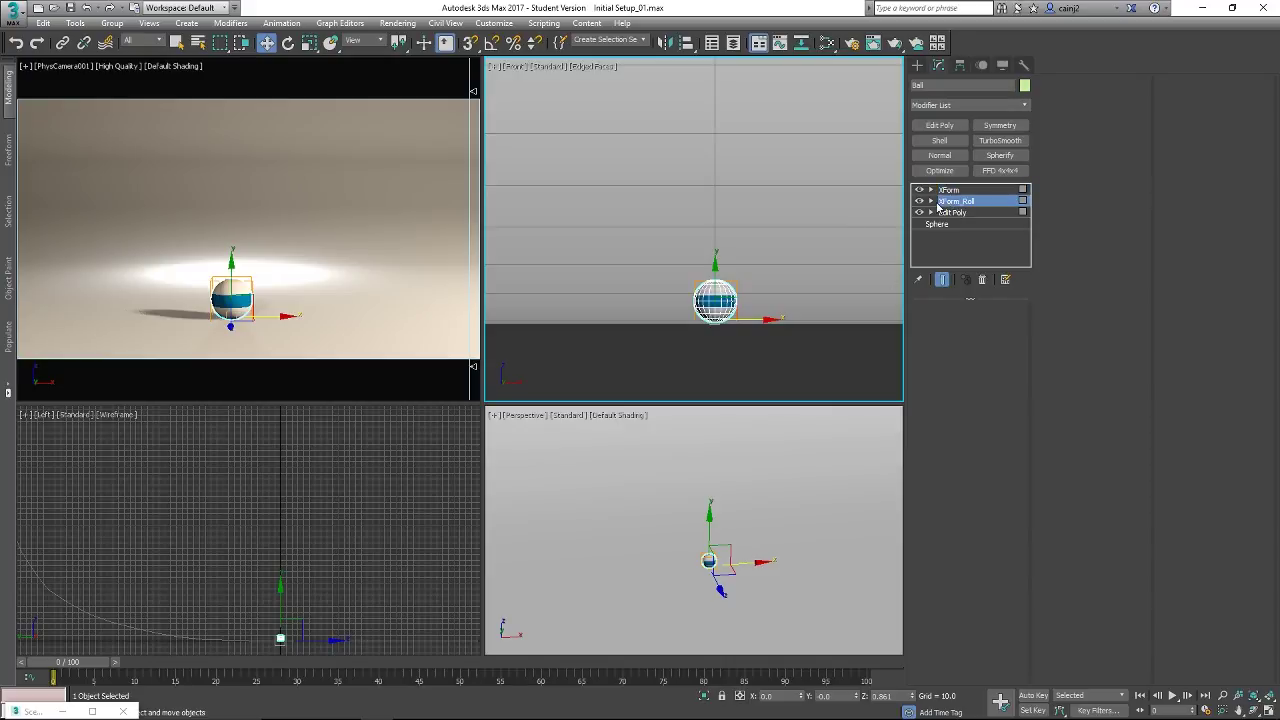
- Lower the new XForm's Center toward the ball's base, then select XForm_Roll
left_click(931, 190)
left_click(952, 212)
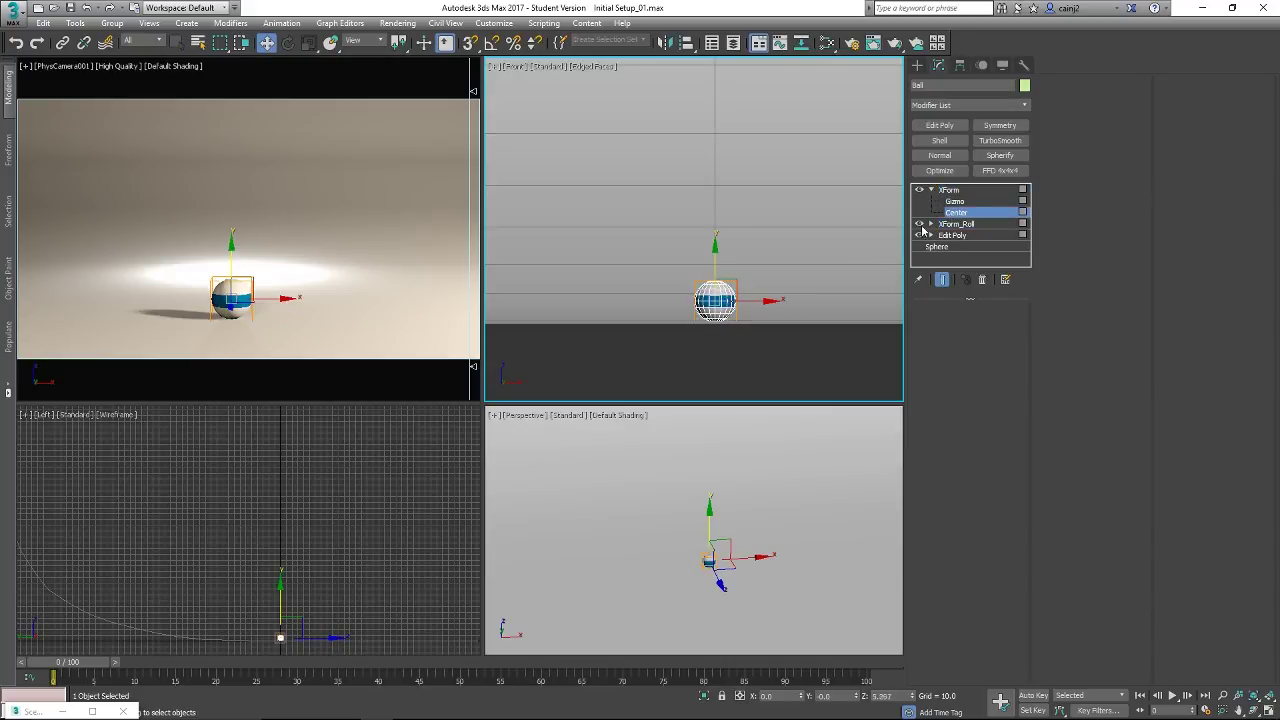
left_click_drag(714, 247, 714, 265)
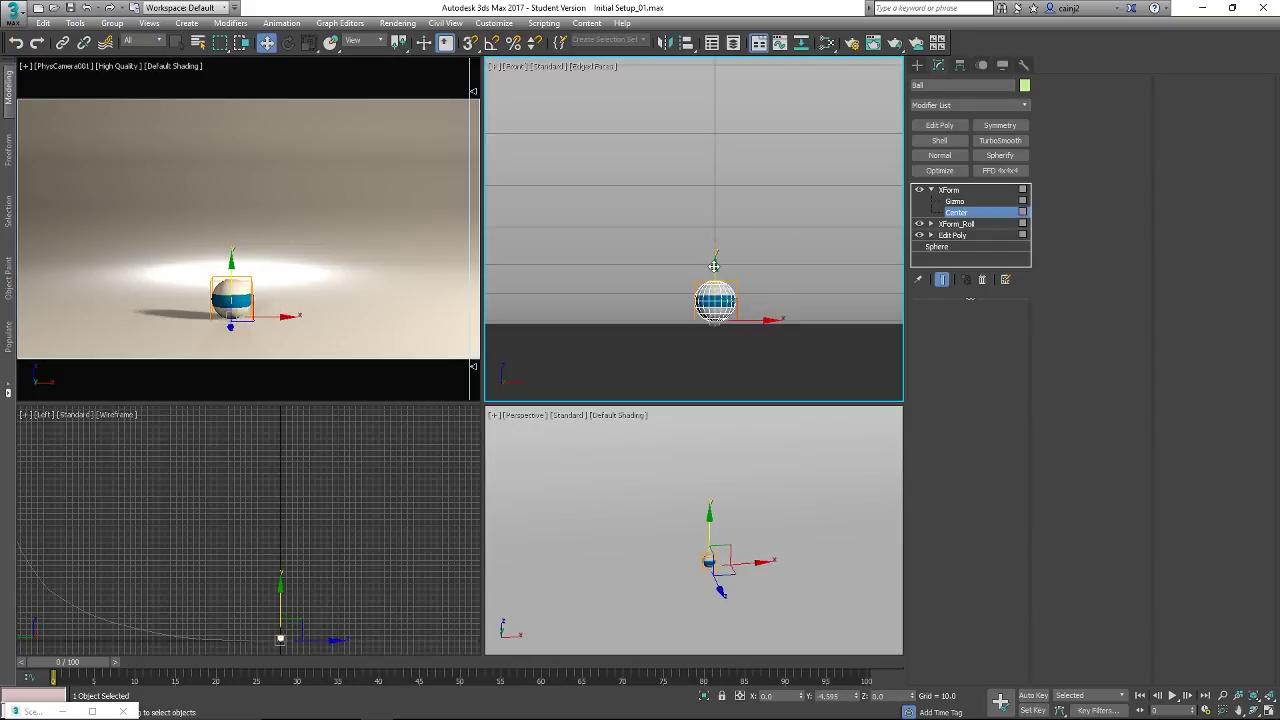
left_click(931, 190)
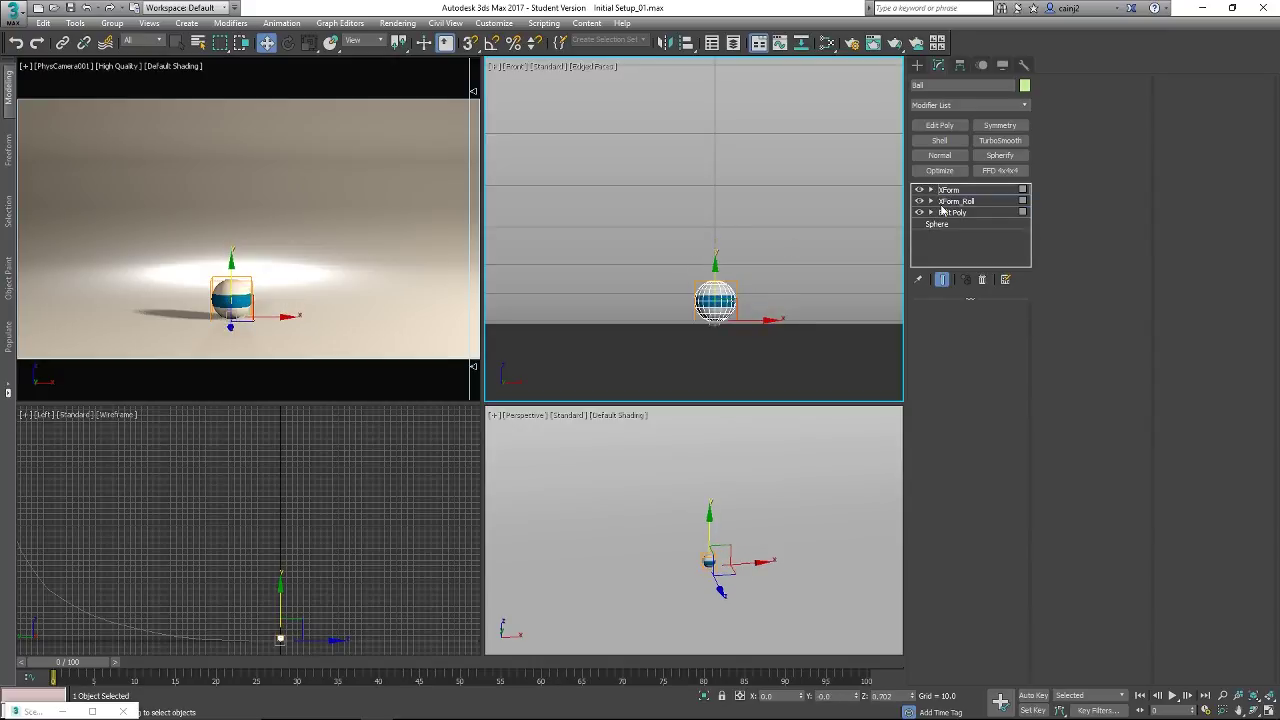
left_click(932, 201)
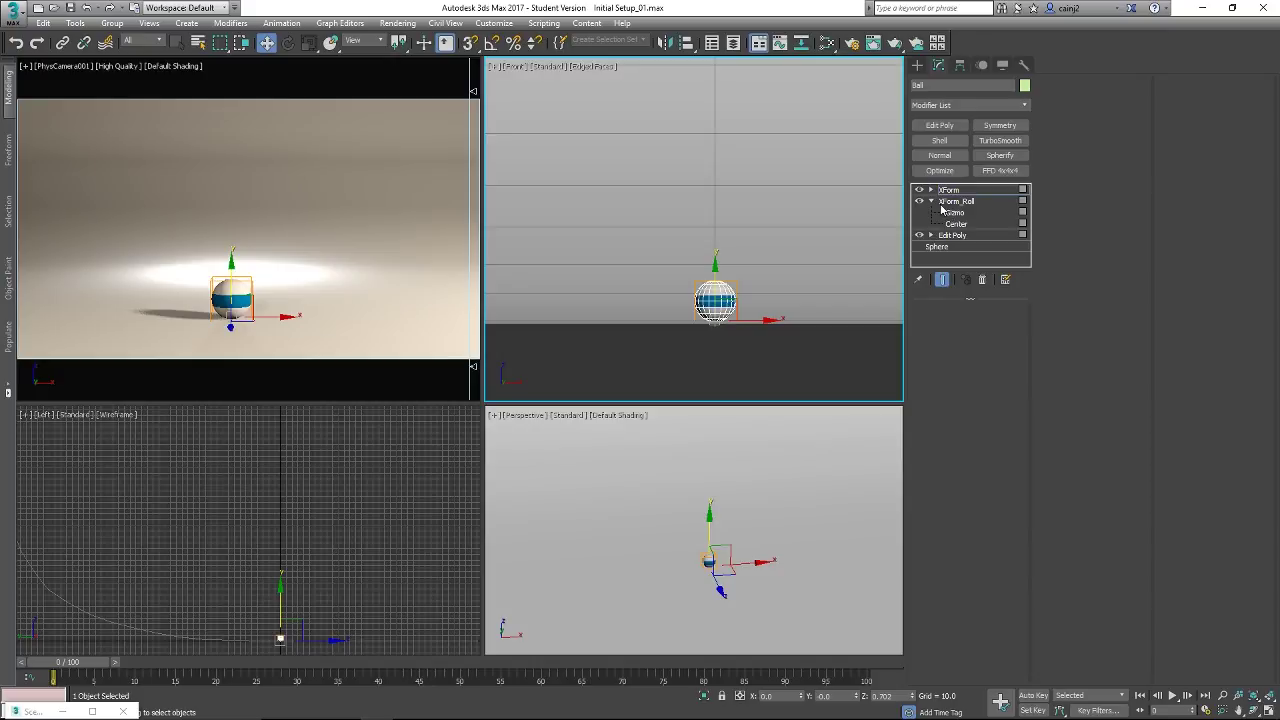
left_click(932, 201)
left_click(955, 201)
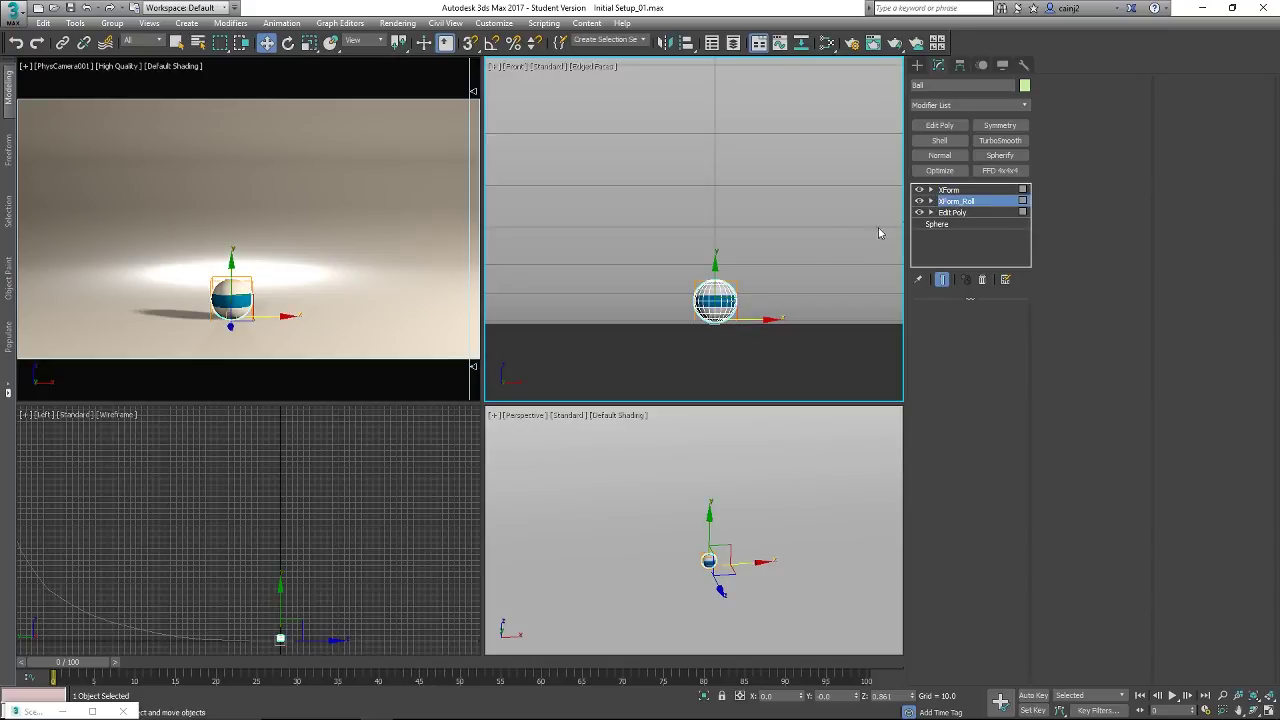
- Start Wire Parameters on the ball with Transform > Position > X Position as source
right_click(723, 297)
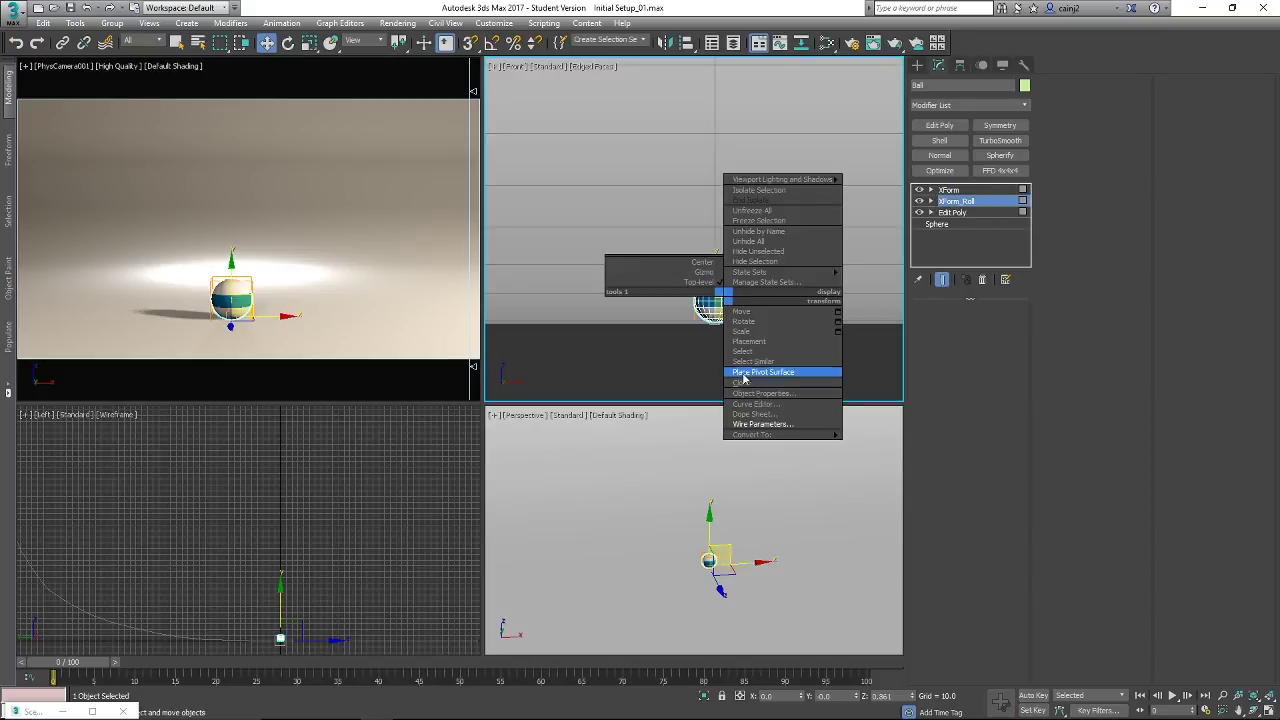
left_click(756, 425)
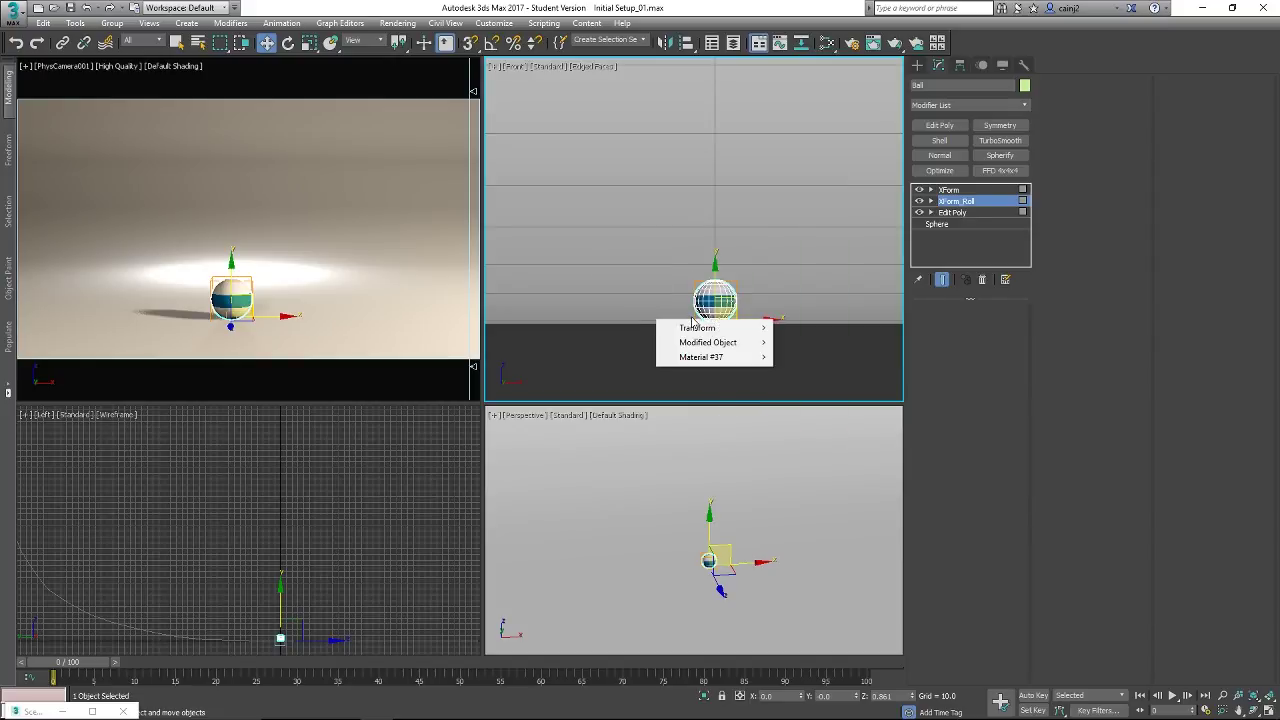
mouse_move(695, 327)
mouse_move(605, 328)
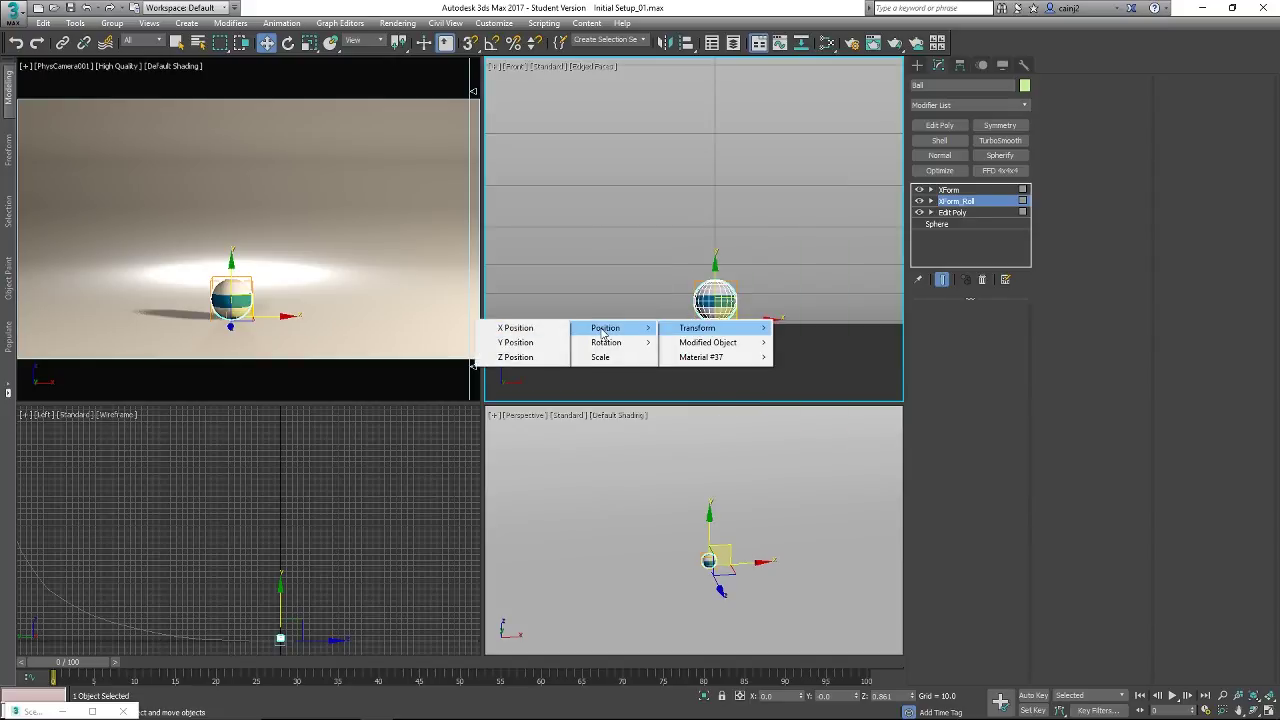
left_click(520, 343)
- Pick the ball's XForm_Roll gizmo Y Rotation as the wiring target
left_click(735, 300)
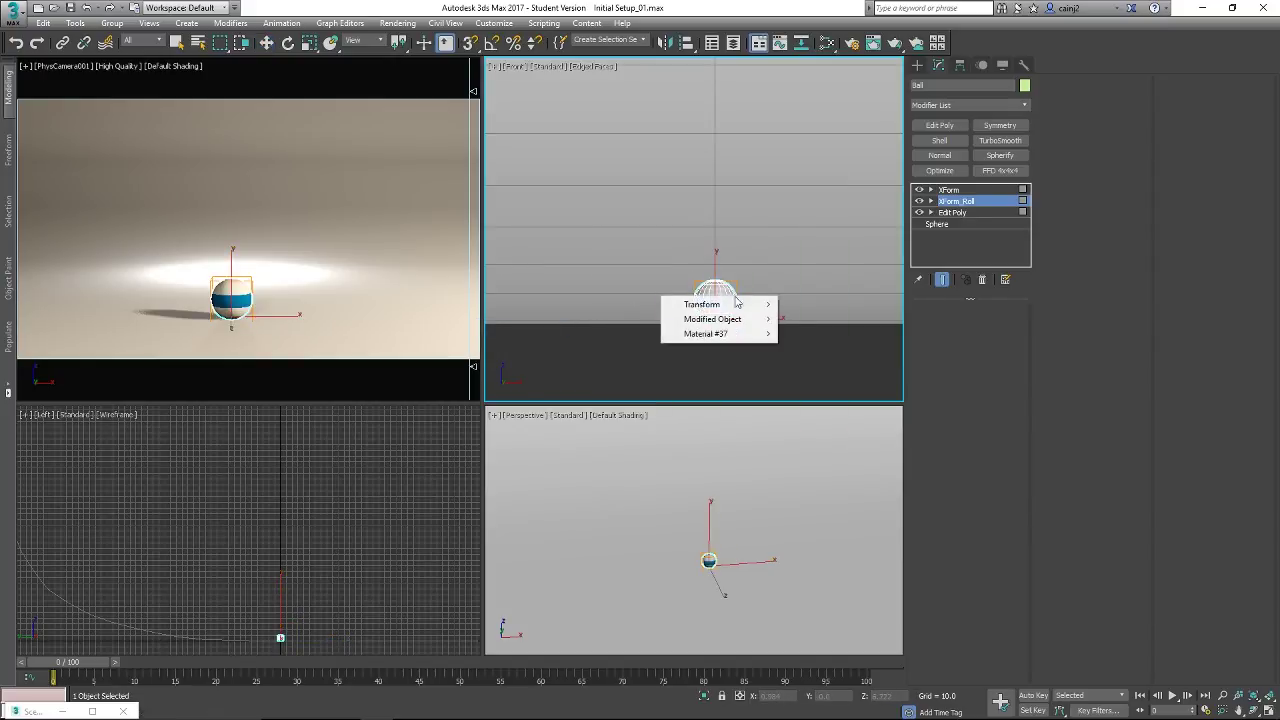
mouse_move(712, 319)
mouse_move(610, 341)
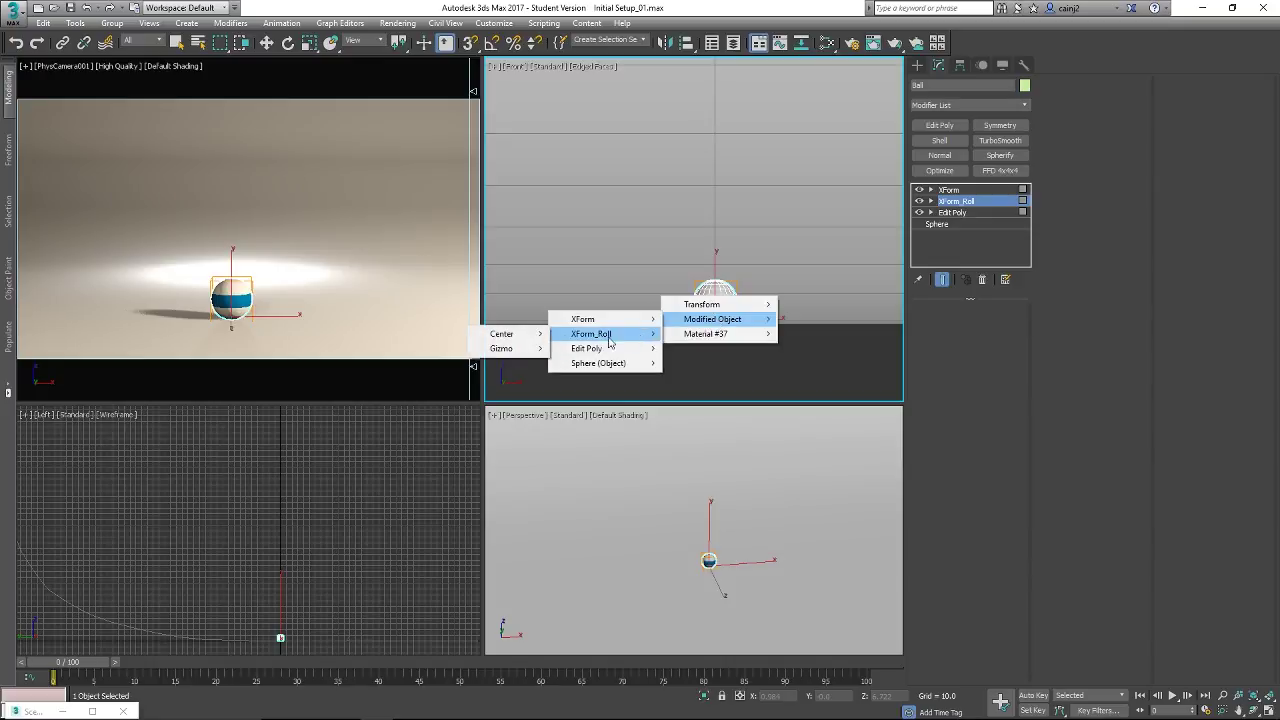
mouse_move(505, 348)
mouse_move(408, 364)
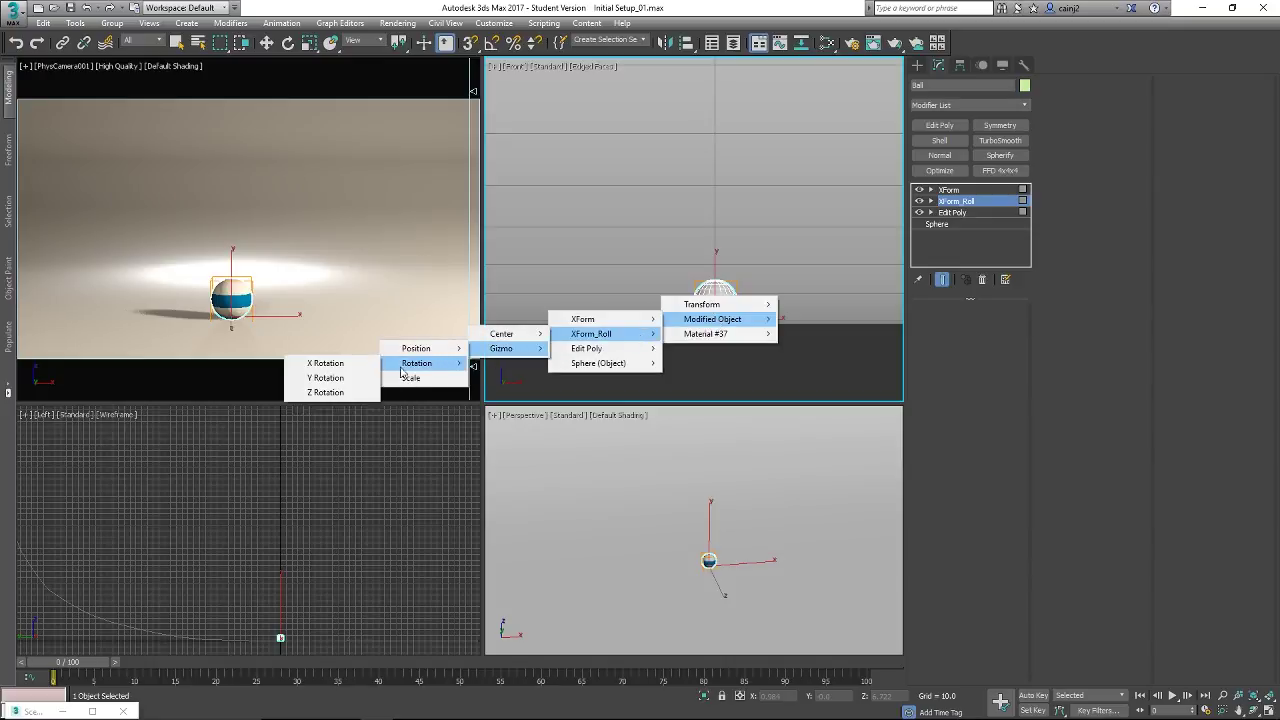
left_click(360, 378)
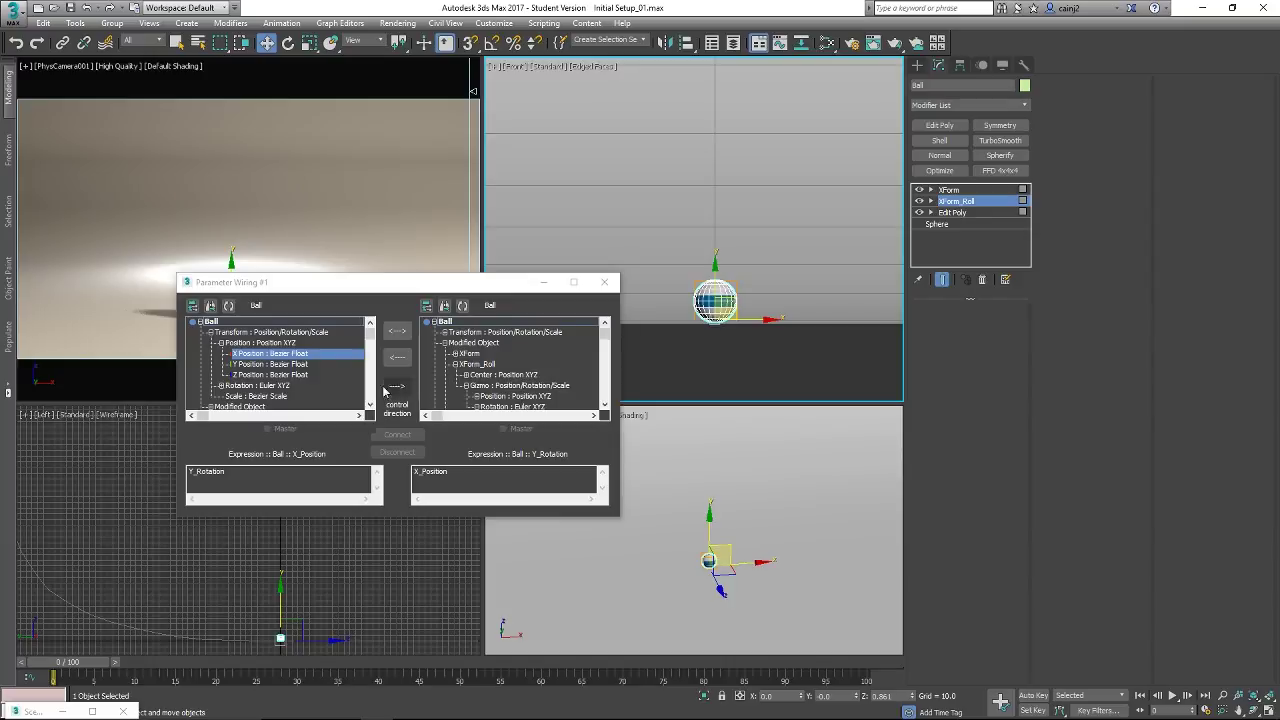
- Connect a one-way wire from the Ball's X Position to XForm_Roll's Y Rotation
left_click(397, 388)
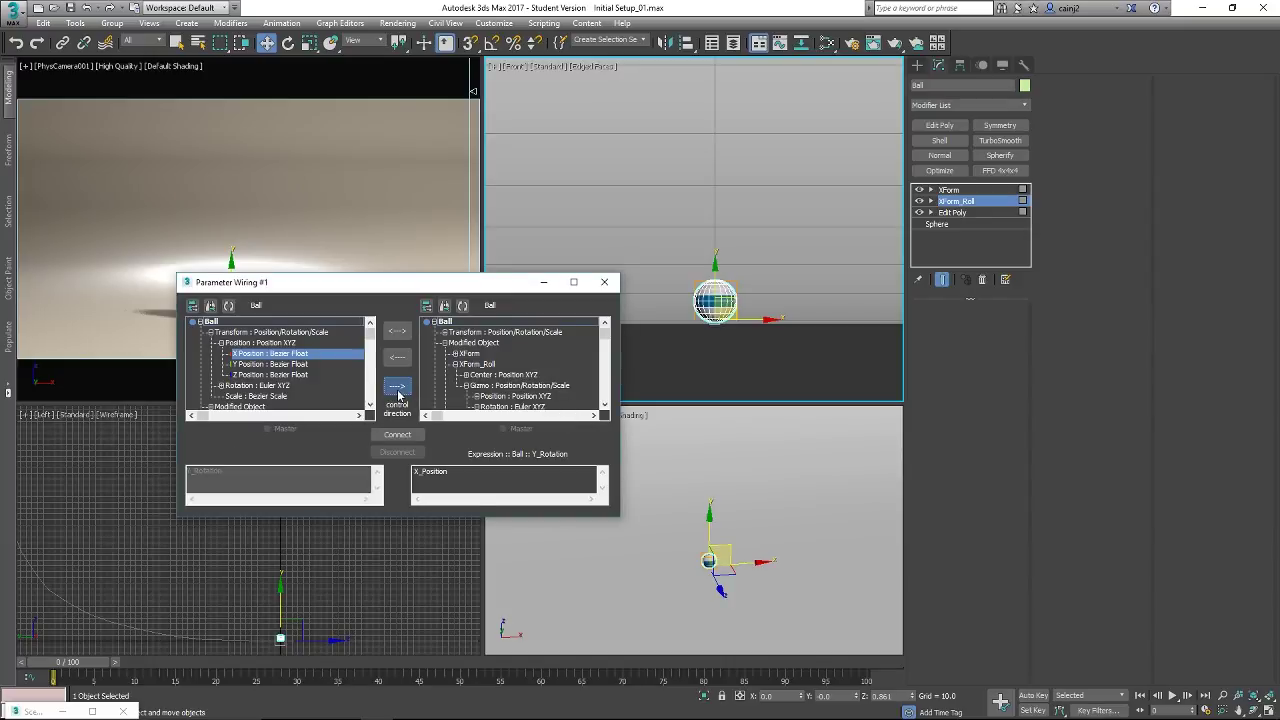
left_click(408, 435)
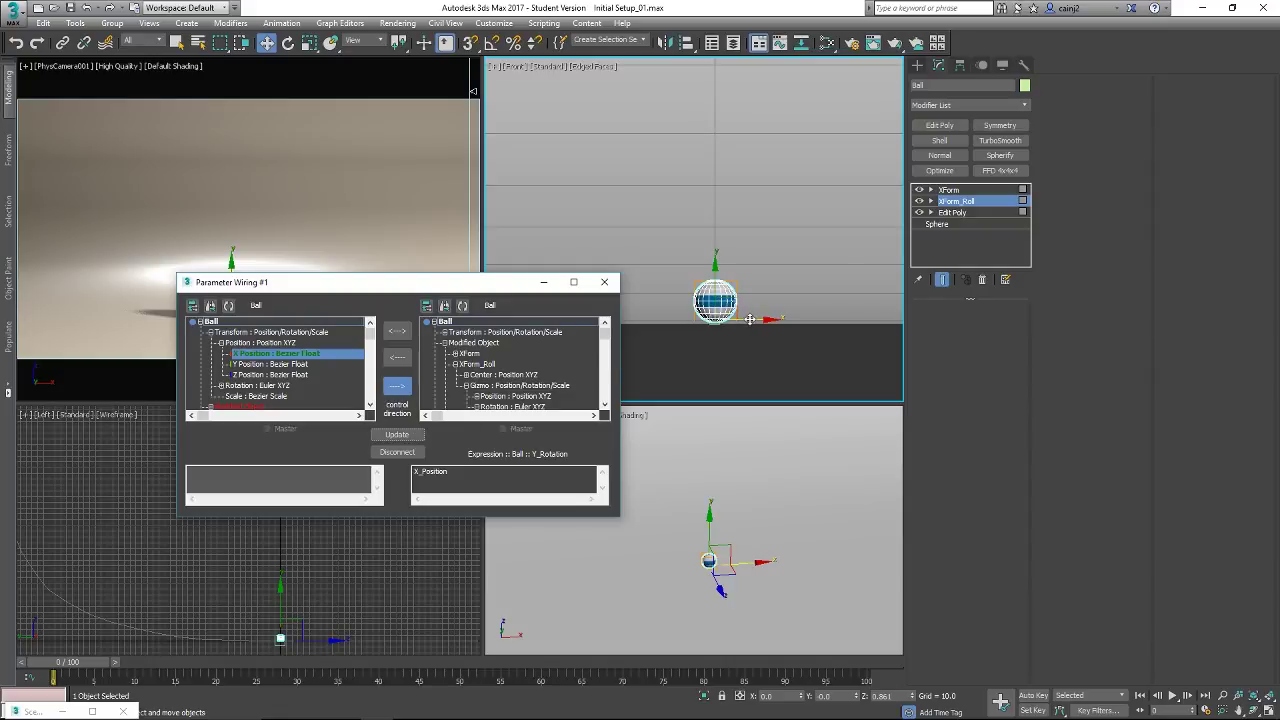
left_click(951, 212)
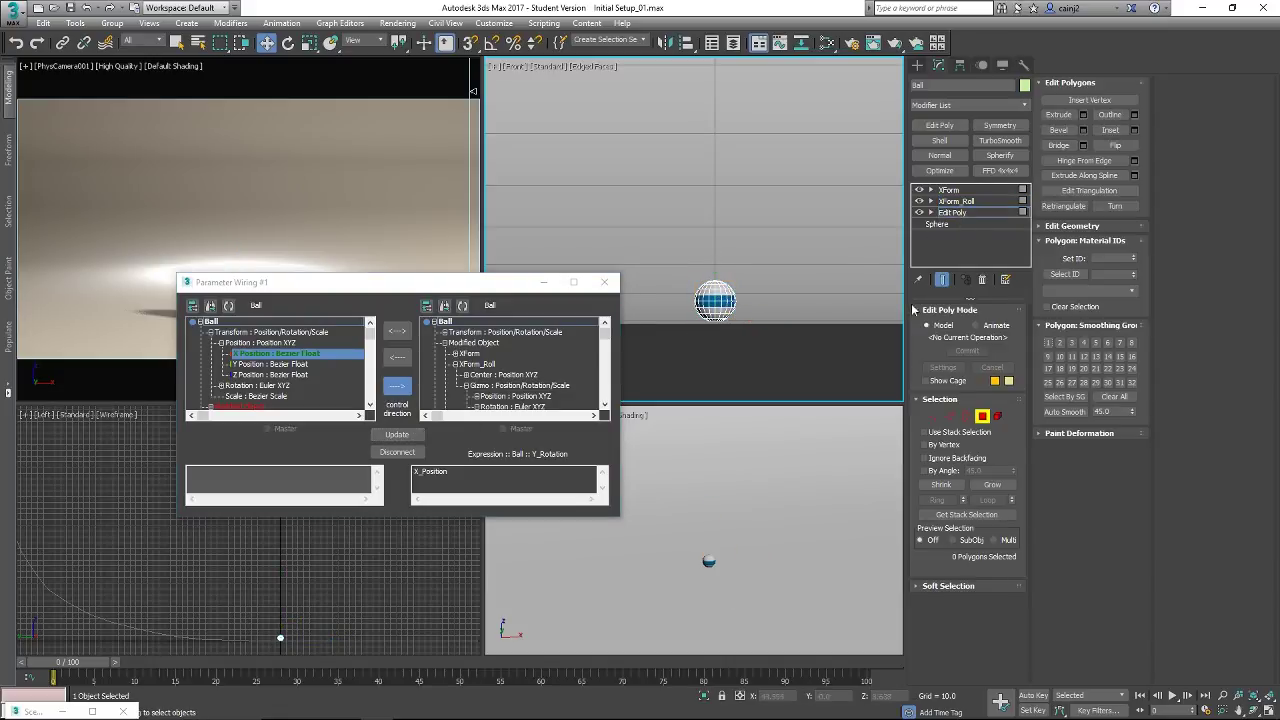
left_click(982, 416)
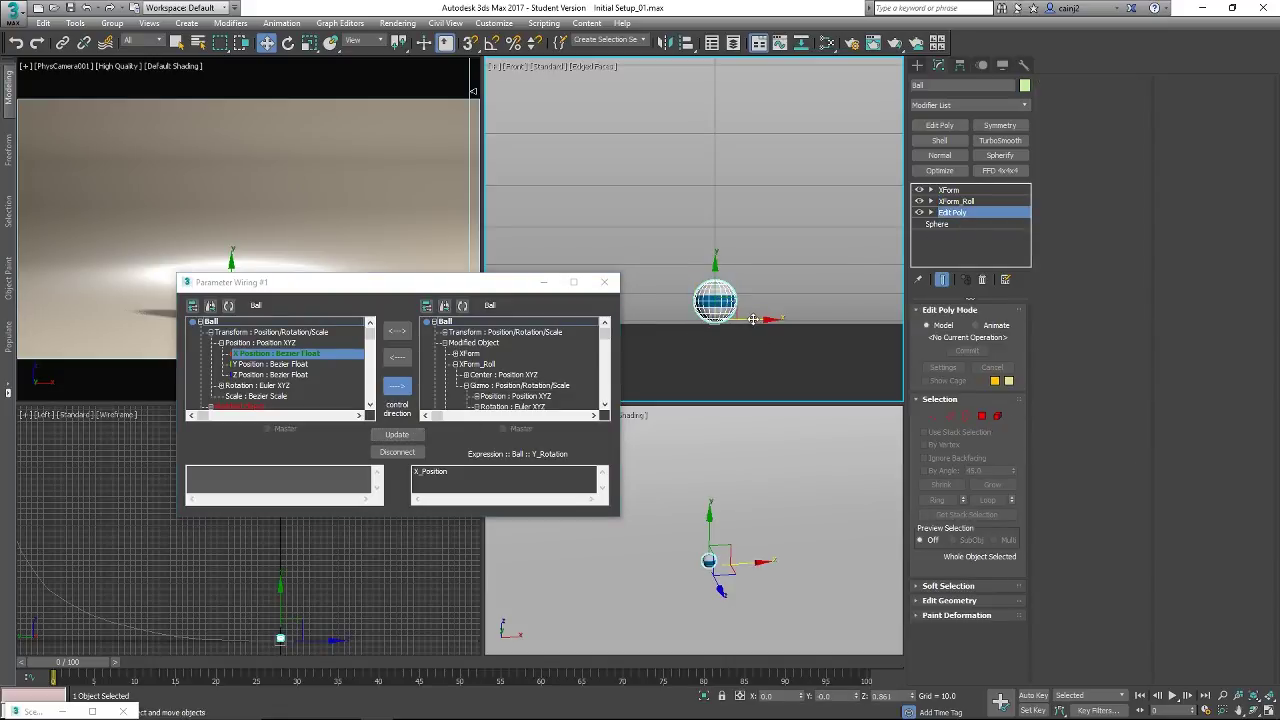
- Test-slide the ball along X, then edit the rotation expression to X_Position/200
left_click_drag(753, 319, 811, 336)
right_click(811, 336)
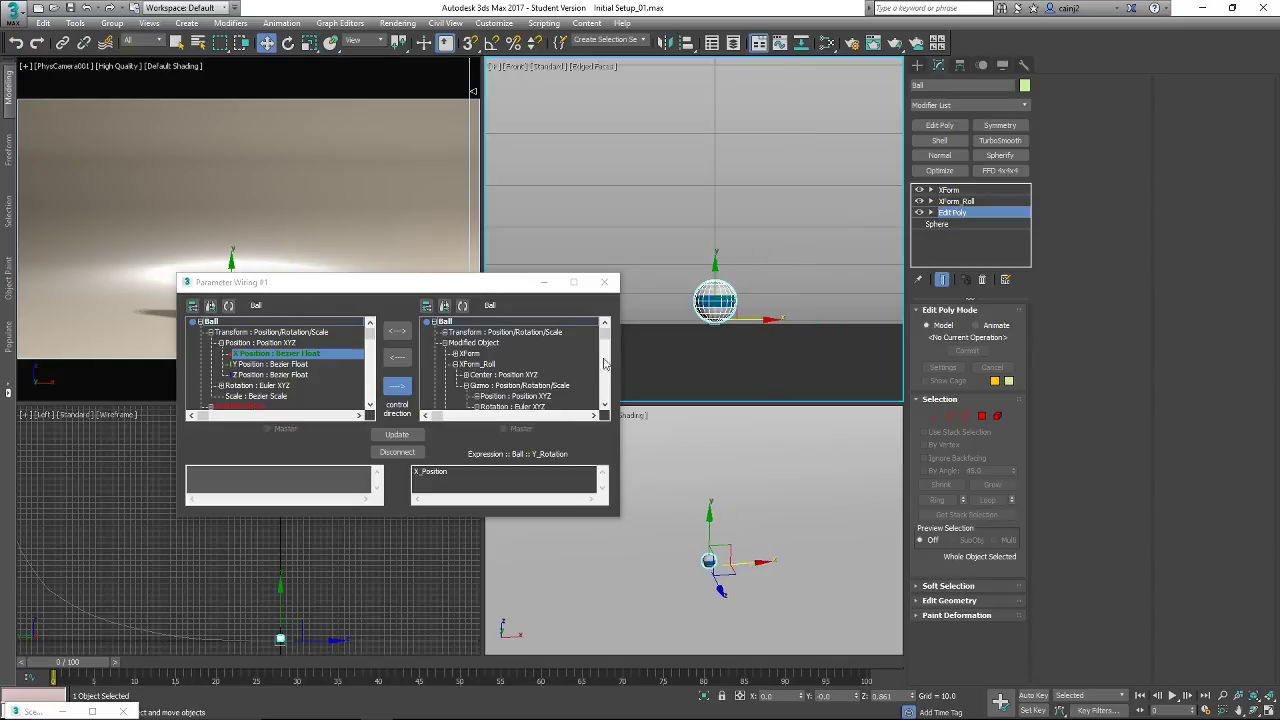
left_click(419, 472)
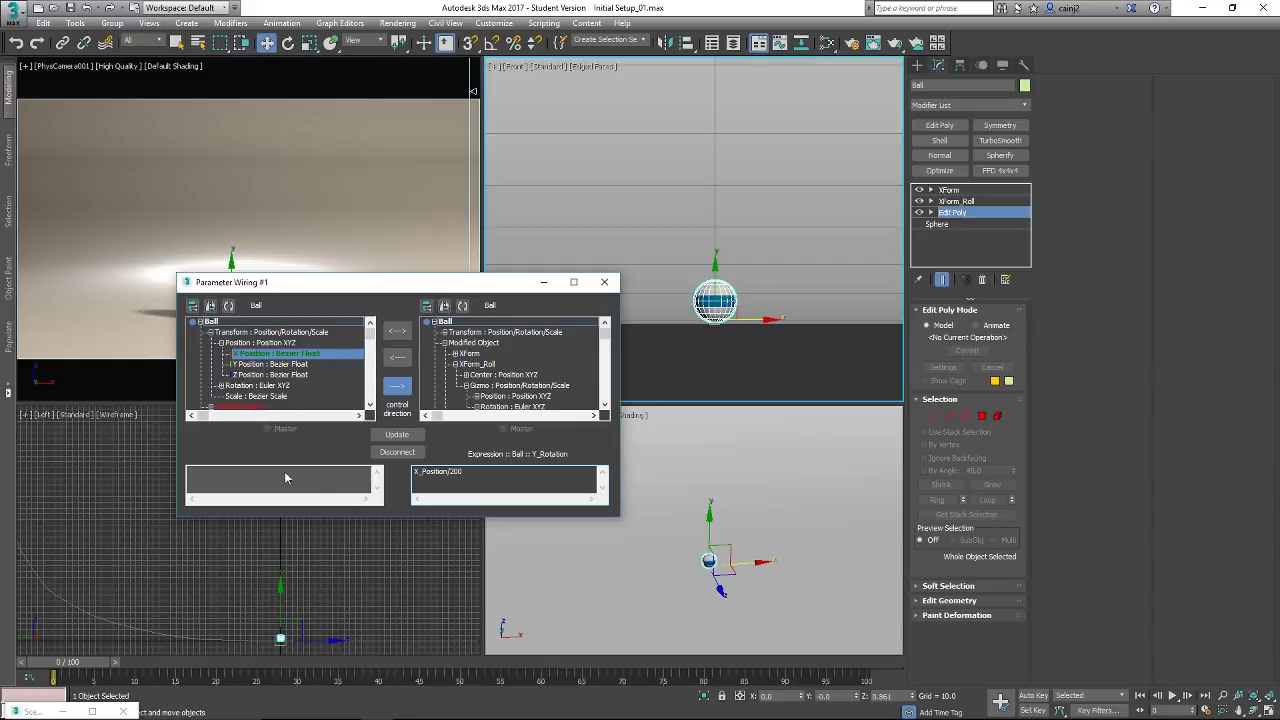
- Test-slide the ball in the Front view and trim the expression's divisor
left_click(766, 320)
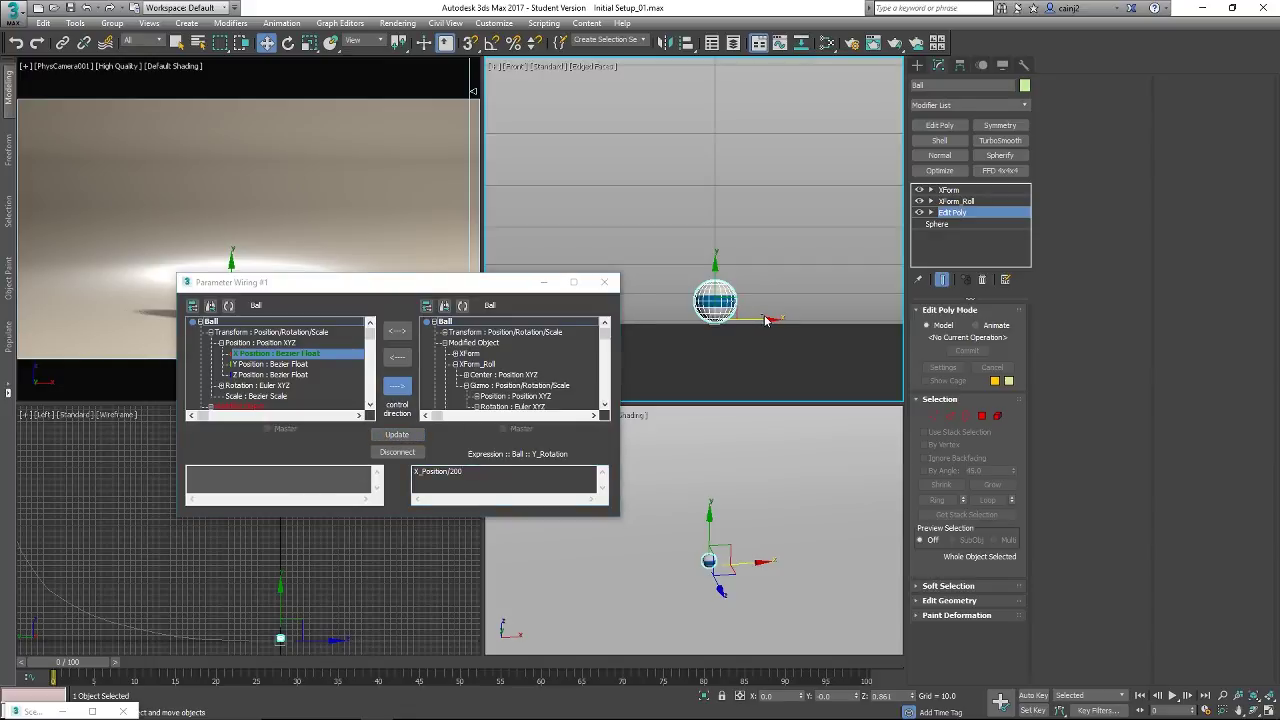
left_click_drag(738, 316, 688, 331)
right_click(688, 331)
left_click(468, 475)
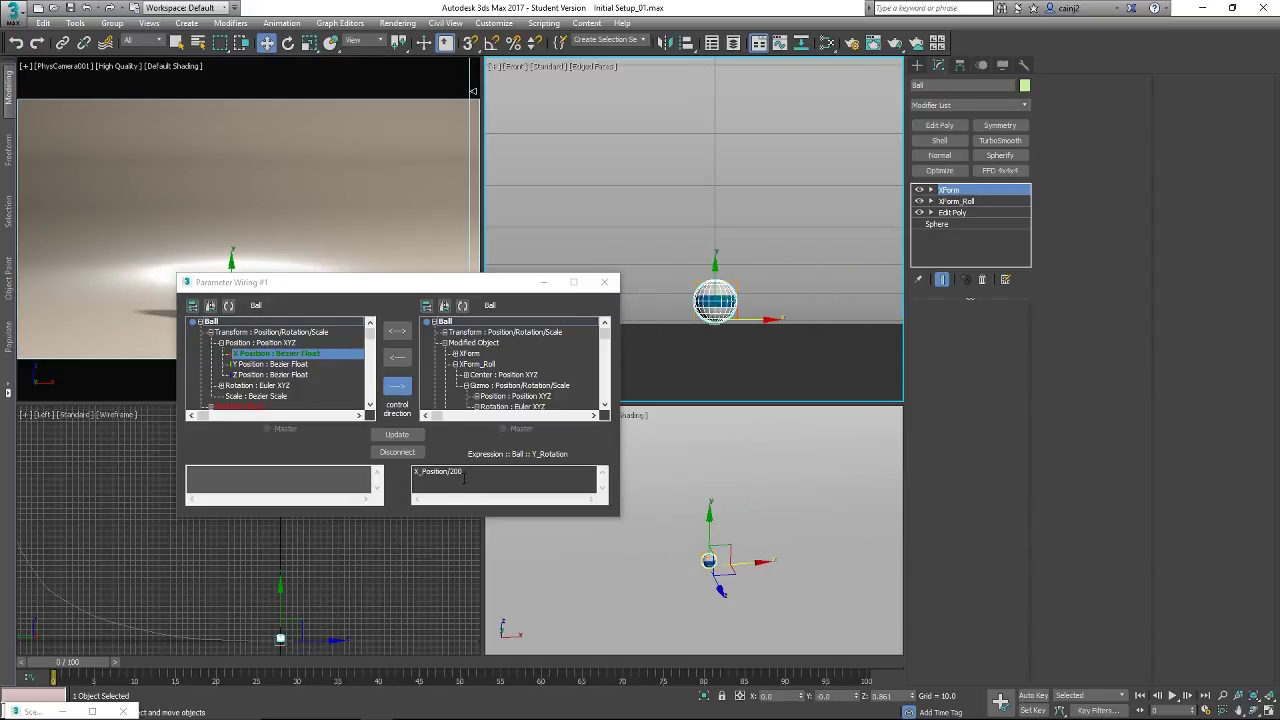
key("BackSpace")
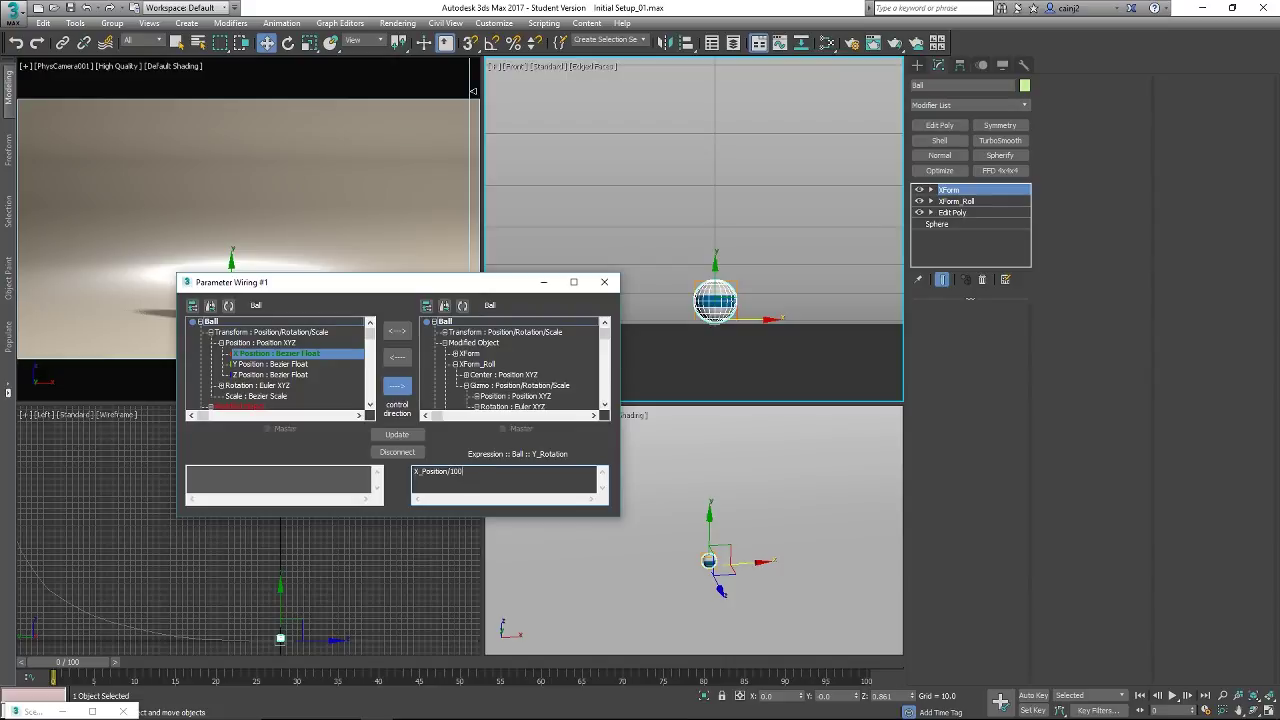
left_click_drag(766, 318, 735, 324)
right_click(735, 324)
- Apply the edited rotation expression, shortening the divisor from 50 to 5
left_click(477, 474)
left_click(397, 434)
left_click_drag(757, 323, 716, 352)
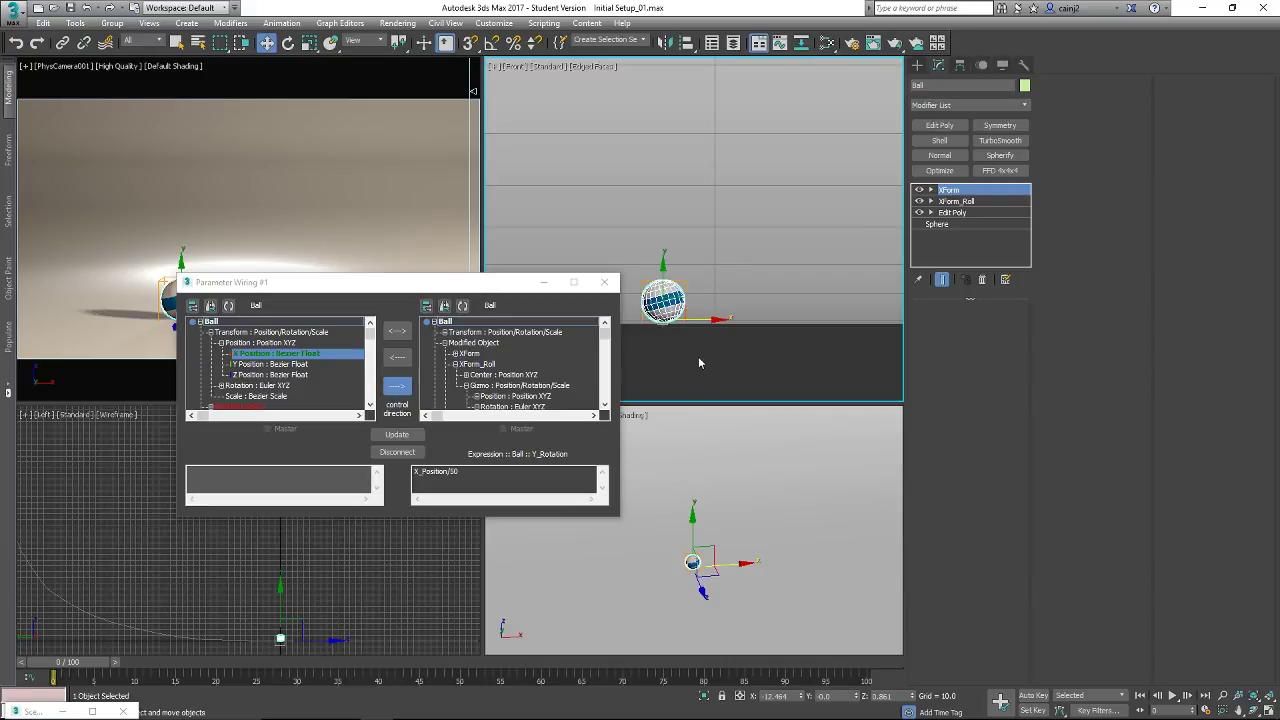
key("ctrl+z")
left_click(462, 471)
key("BackSpace")
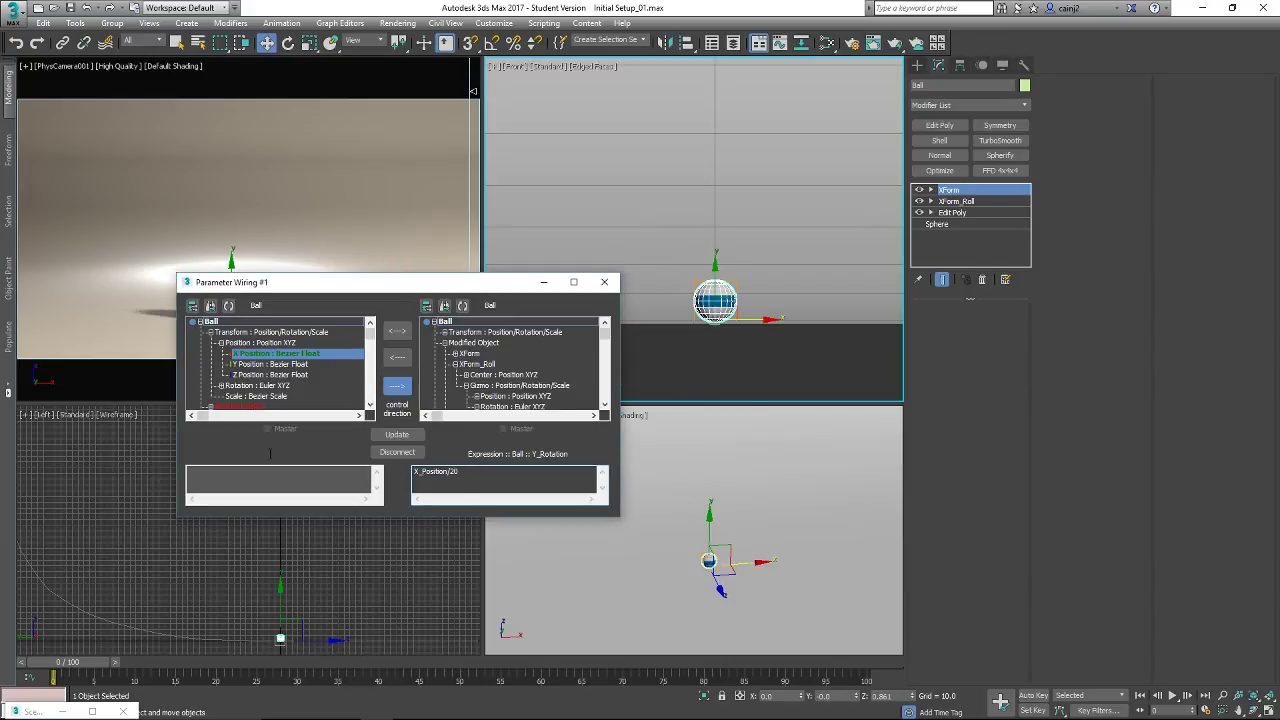
left_click(385, 434)
- Apply the X_Position/15 expression and slide the ball along X to confirm it rolls
left_click_drag(757, 320, 785, 338)
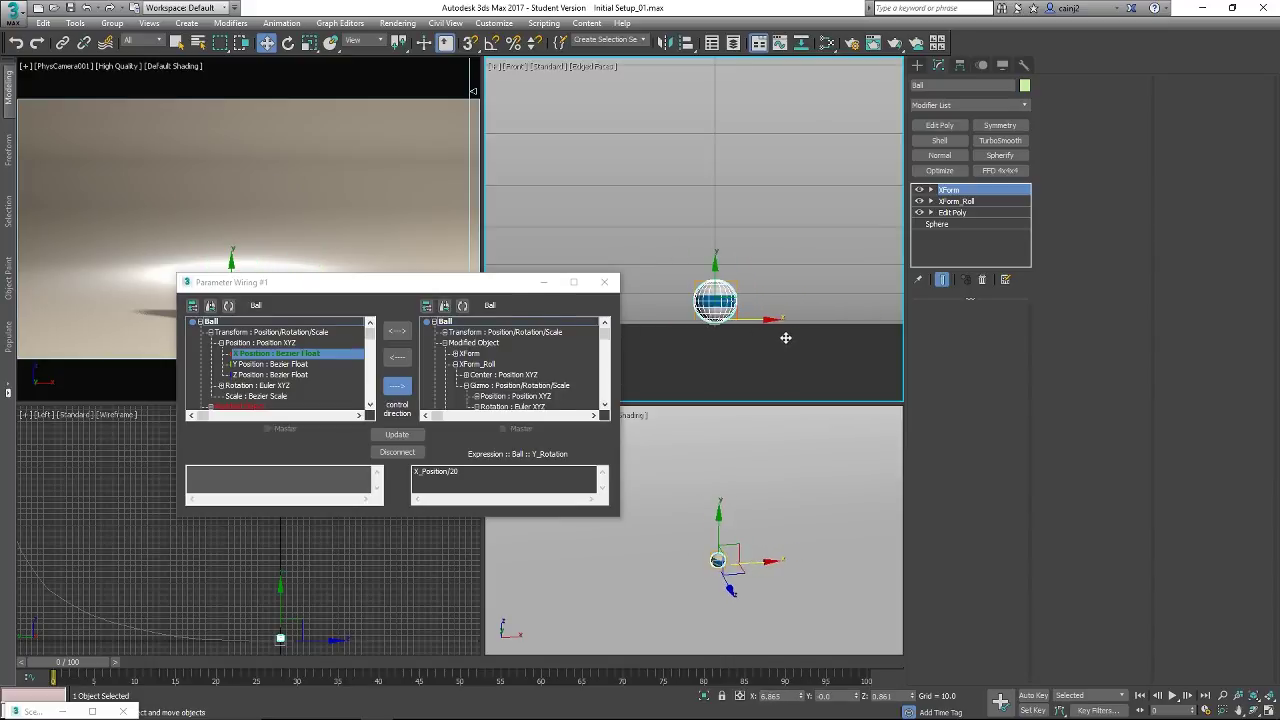
right_click(785, 338)
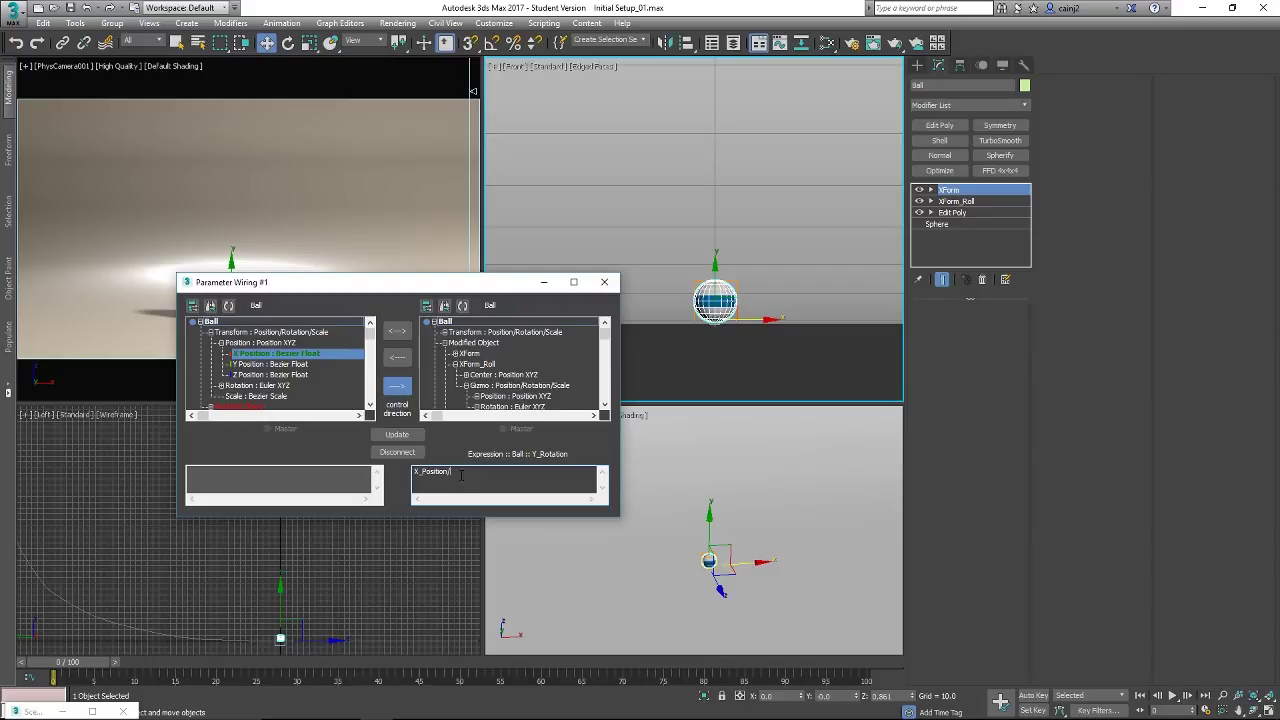
left_click(397, 434)
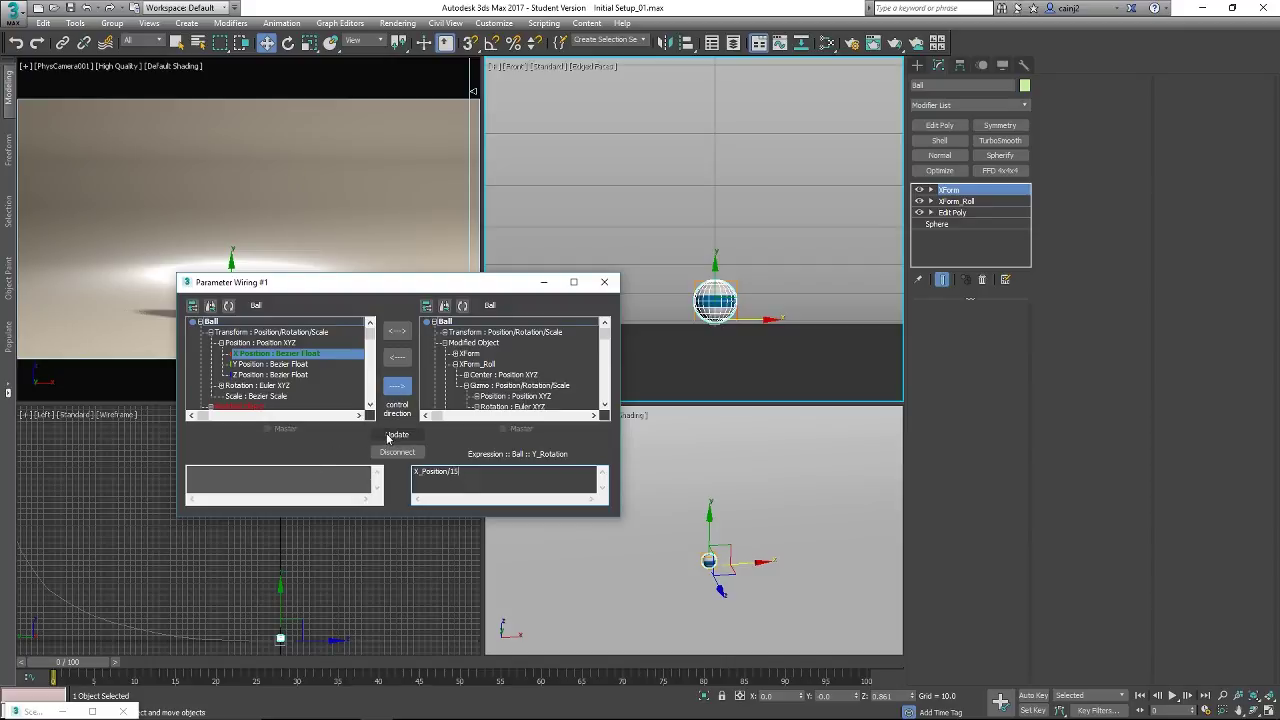
left_click_drag(751, 324, 814, 371)
left_click_drag(452, 287, 443, 424)
left_click_drag(826, 322, 817, 348)
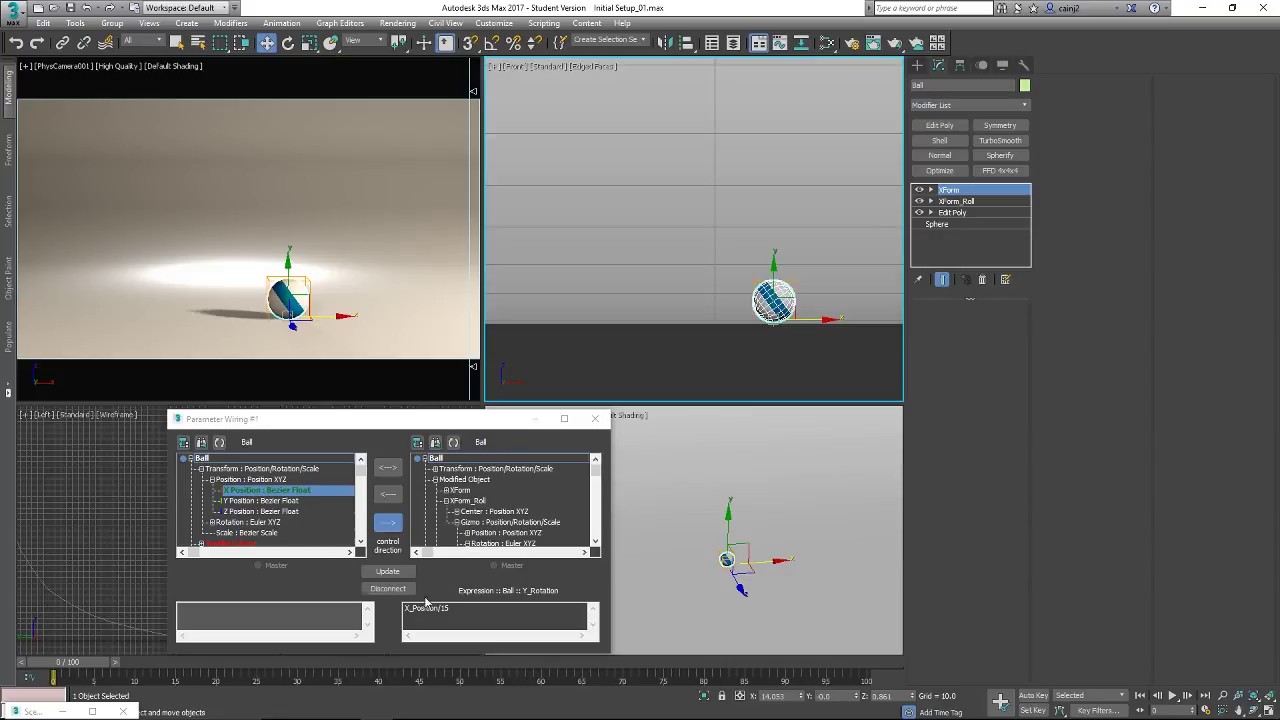
- Update the expression to X_Position/10, test-slide the ball, and zero its X and Z positions
left_click(455, 609)
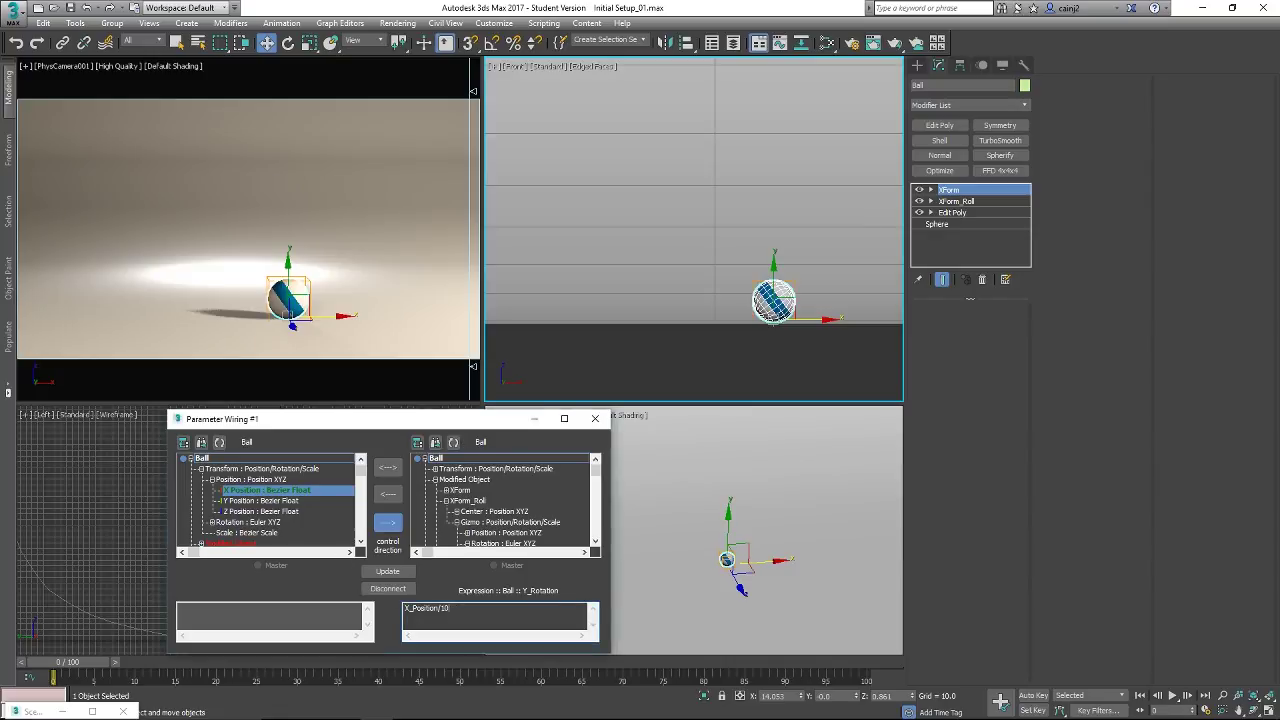
left_click(375, 570)
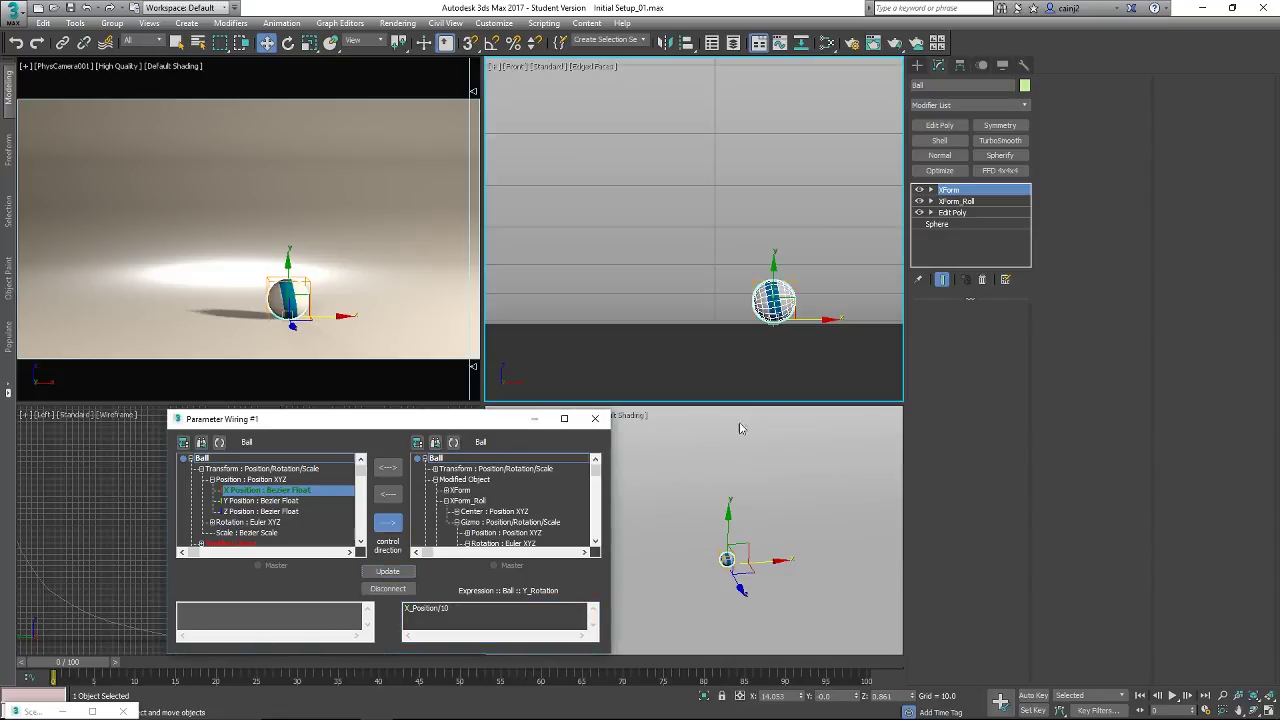
left_click_drag(824, 320, 745, 326)
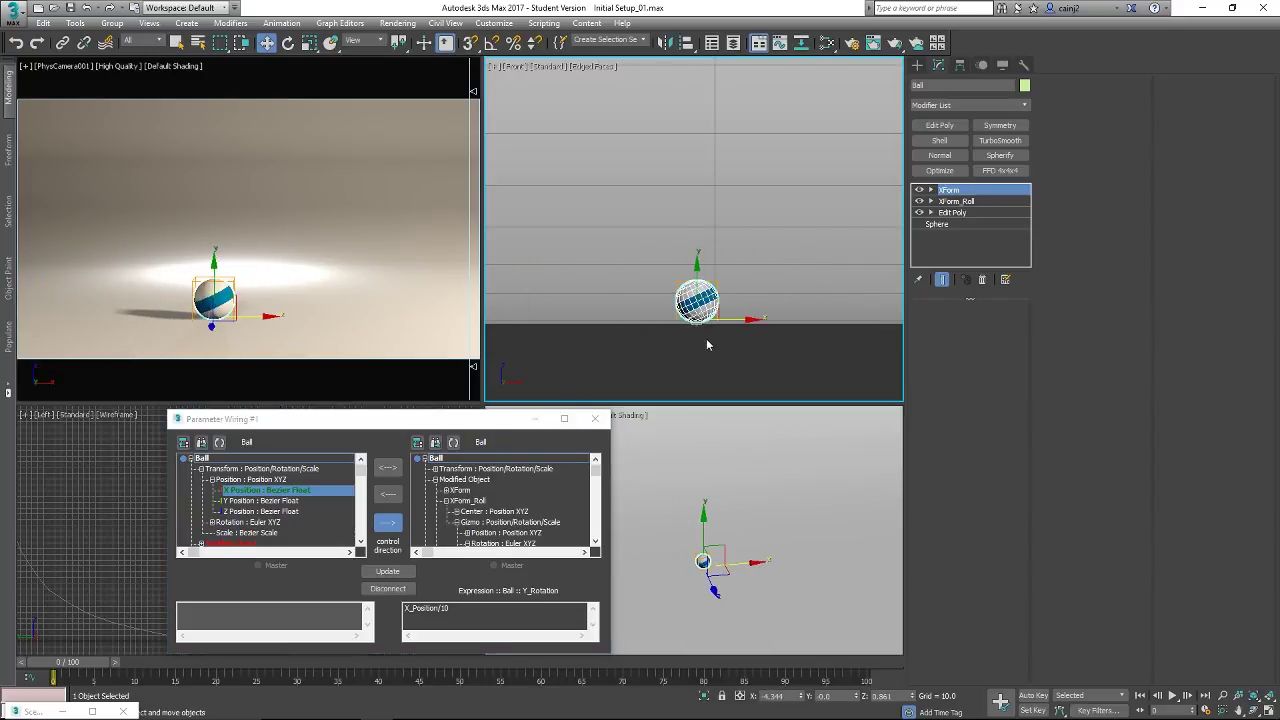
right_click(802, 696)
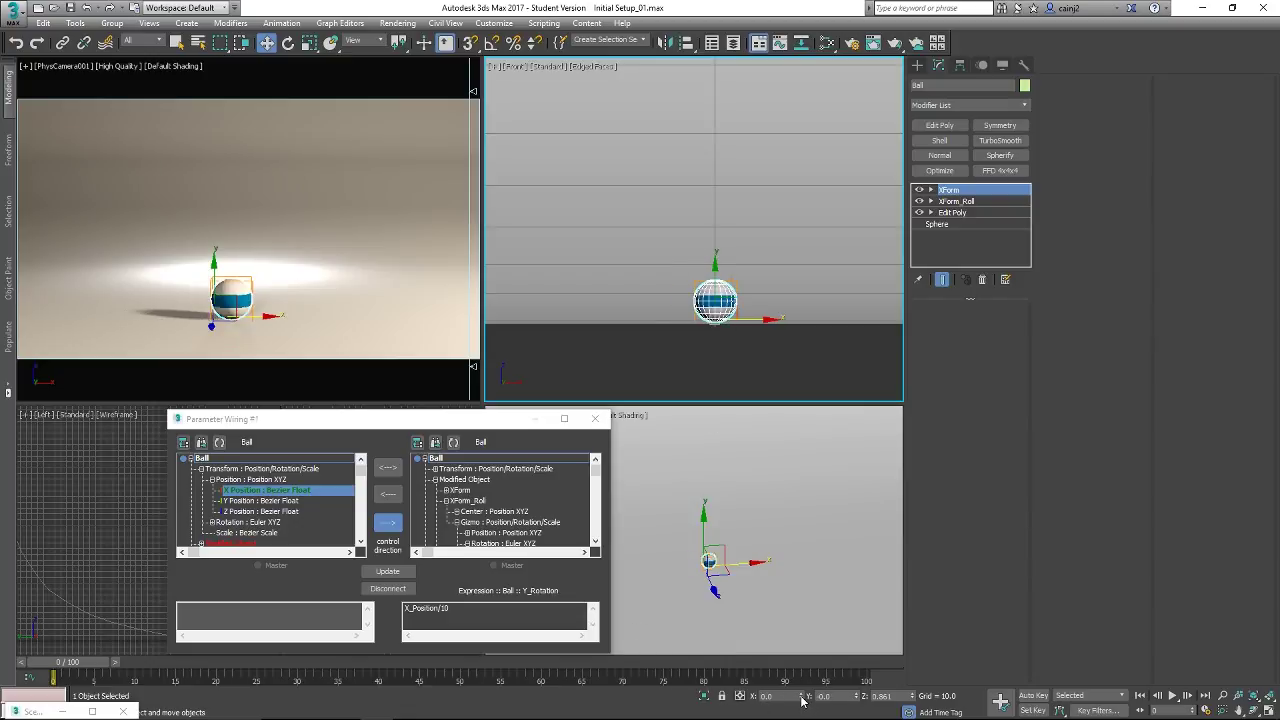
right_click(914, 697)
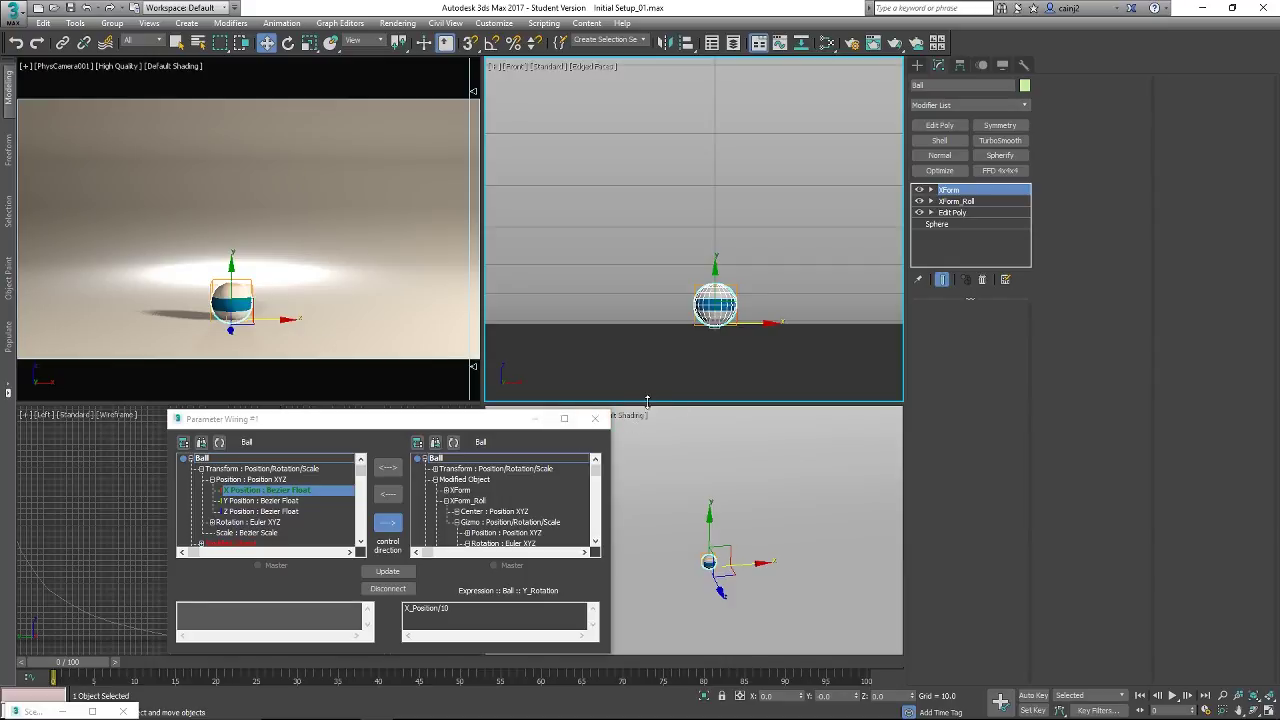
- Rename the Ball's top XForm modifier XForm_Squetch, then close the wiring dialog
left_click(950, 190)
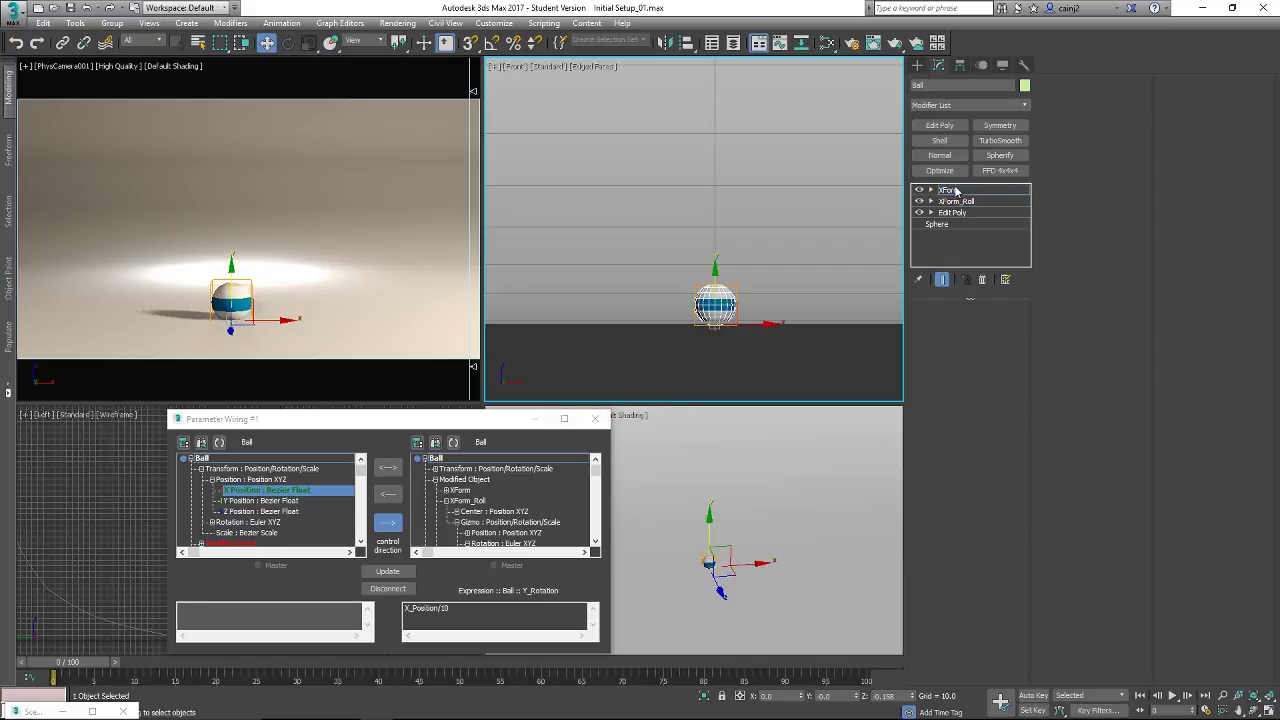
right_click(955, 190)
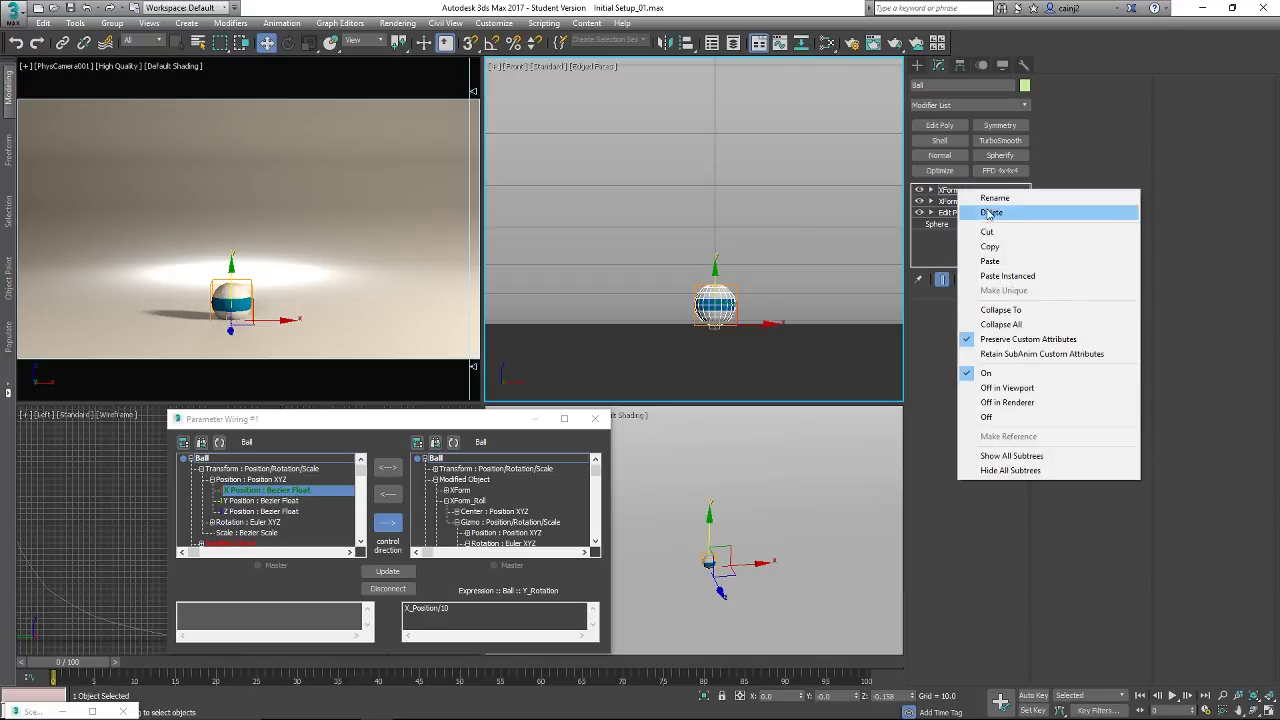
left_click(985, 202)
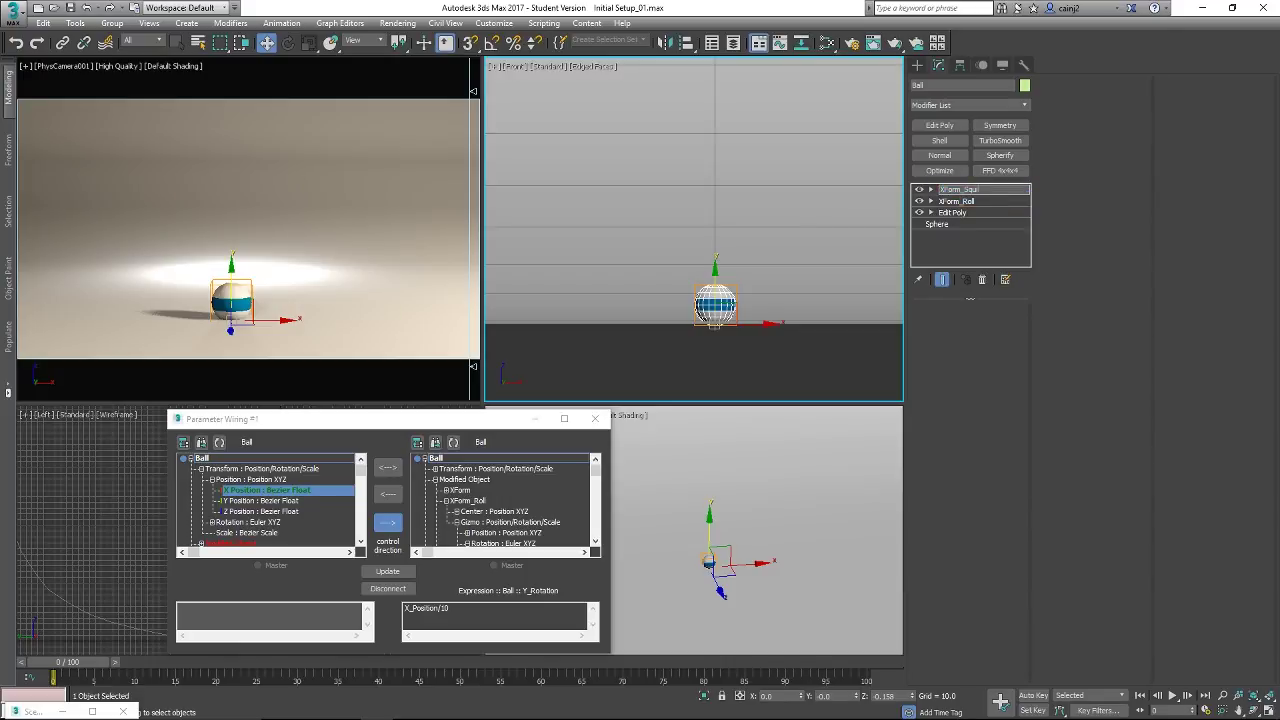
type("XForm_Squetch")
key("Return")
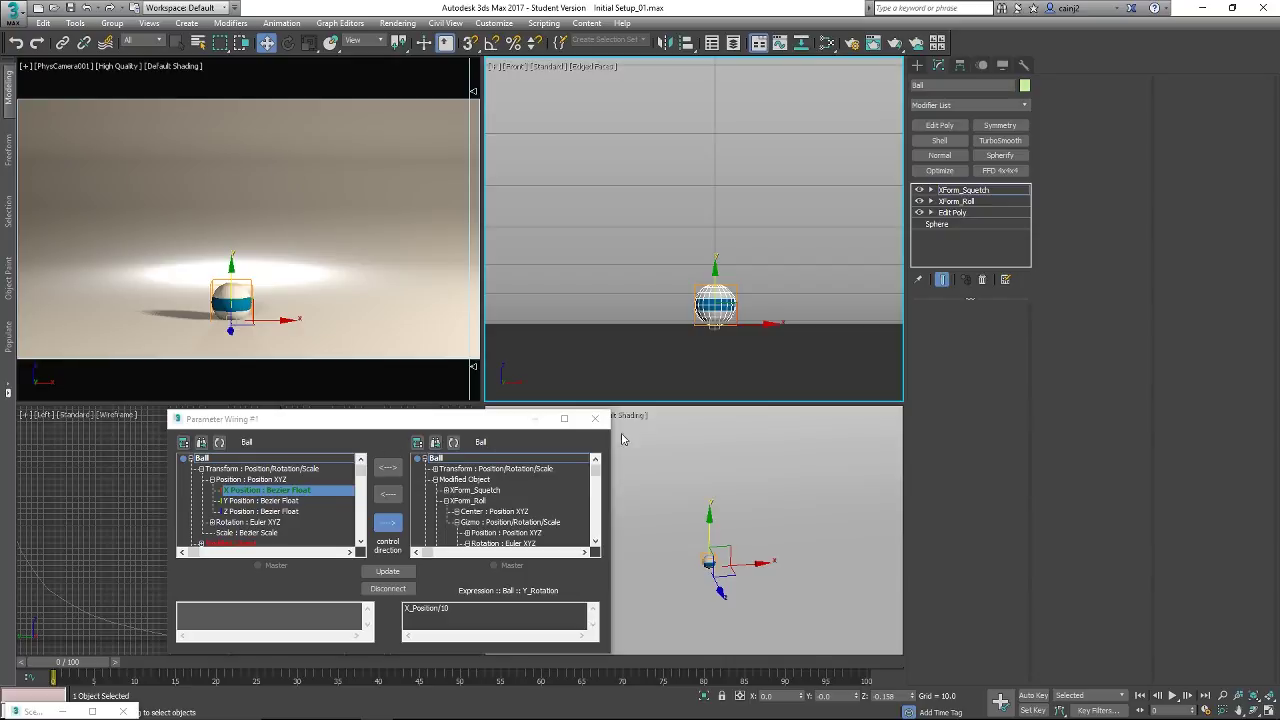
left_click(595, 418)
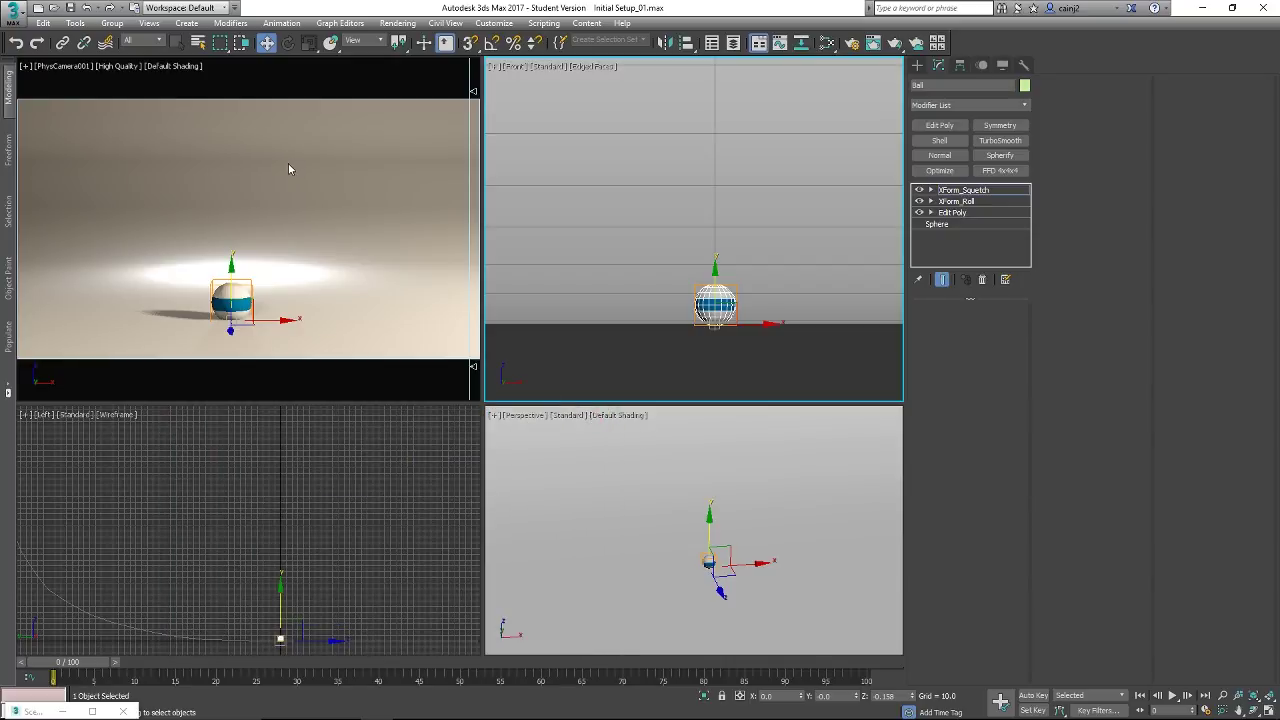
- Save the scene as Ready to Bounce.max and raise the ball high above the ground
left_click(12, 12)
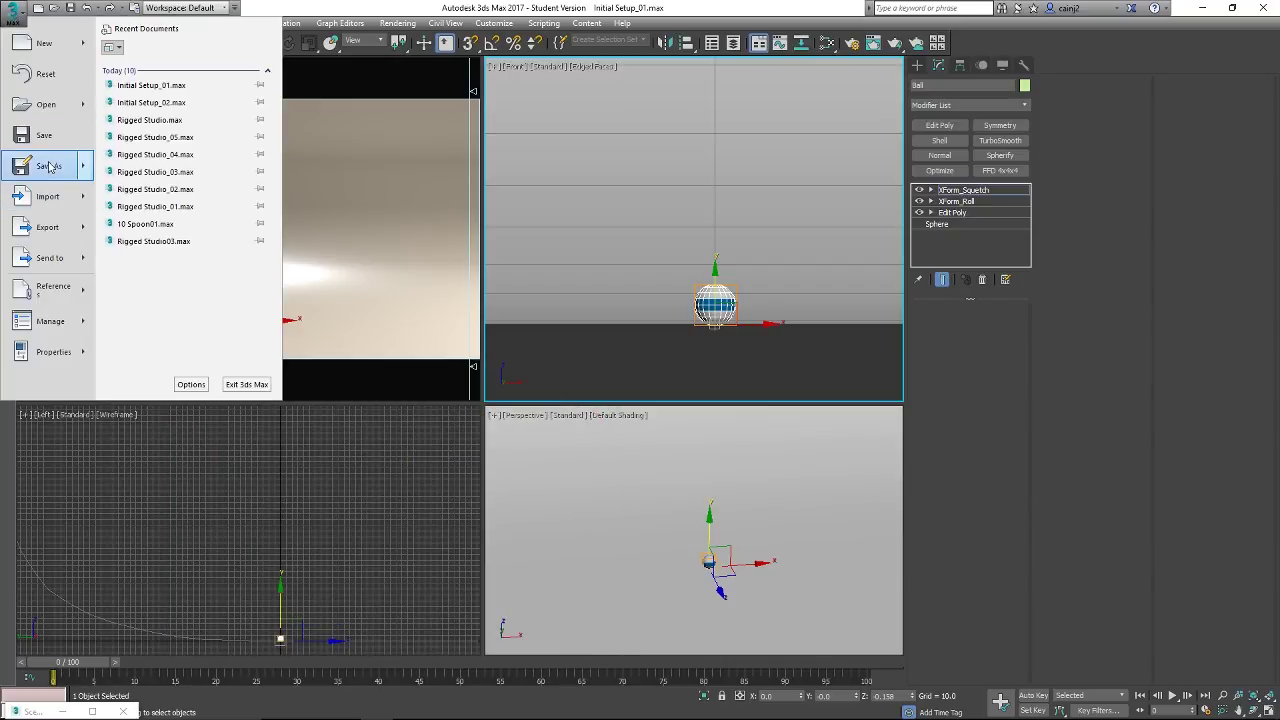
mouse_move(48, 166)
left_click(140, 65)
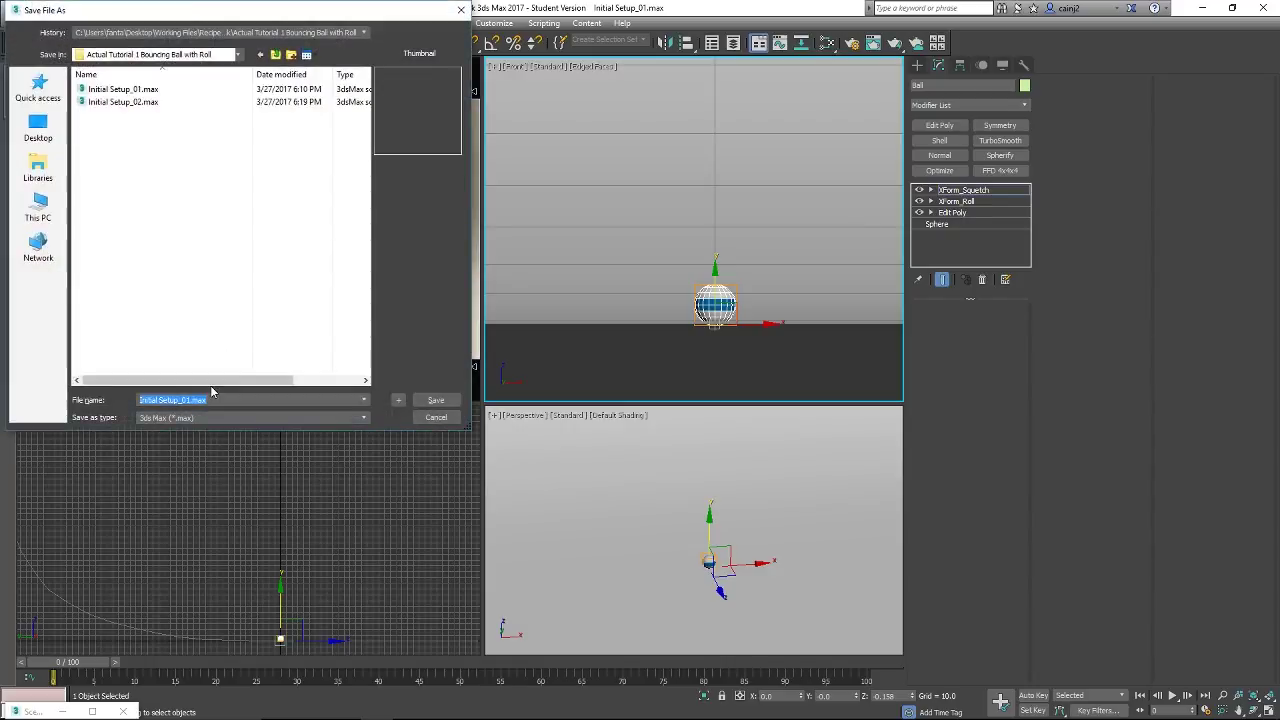
type("Rea")
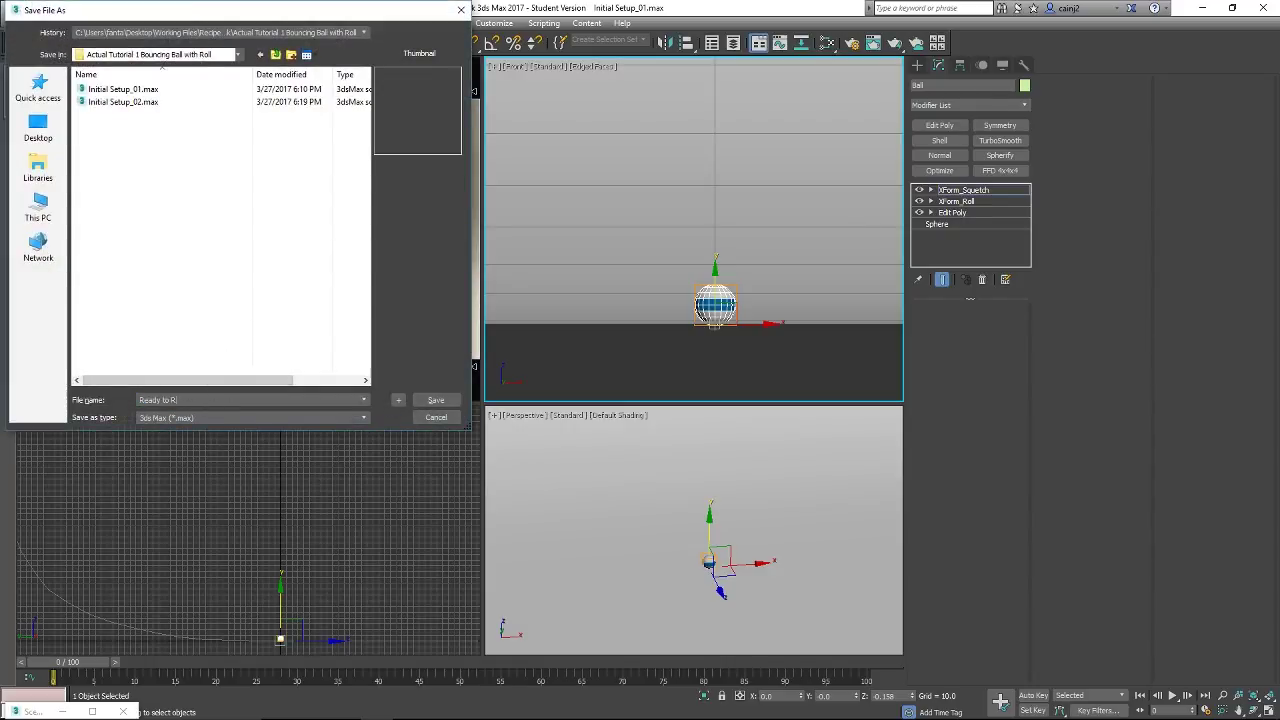
type("dy to Bounce")
key("Return")
left_click(948, 212)
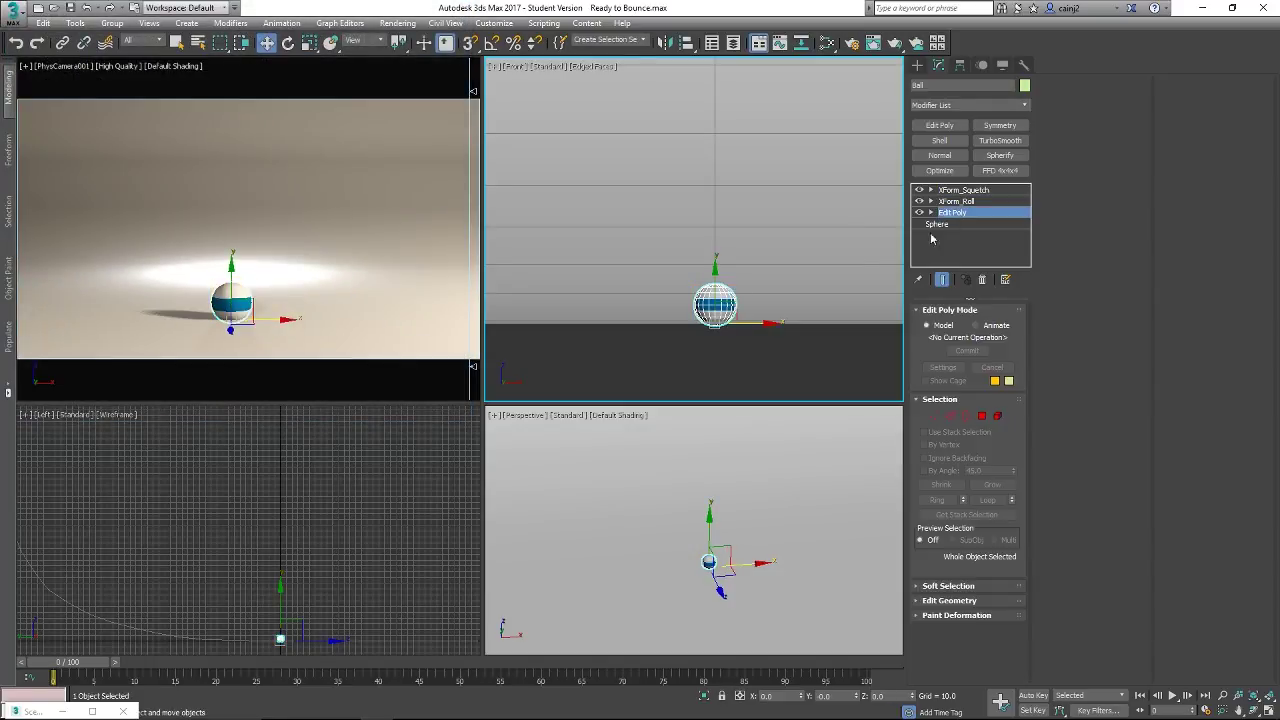
left_click_drag(715, 290, 530, 102)
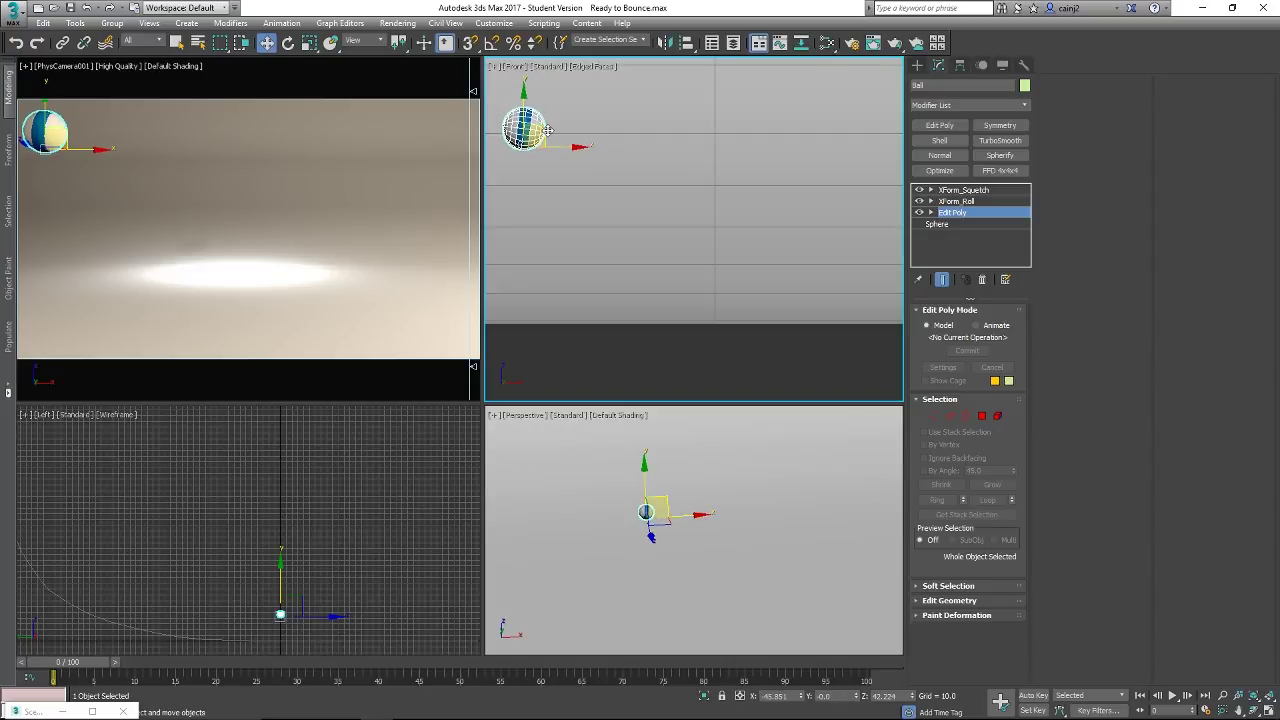
- Move the raised ball to the far left and incrementally save as Ready to Bounce01.max
left_click_drag(576, 146, 483, 189)
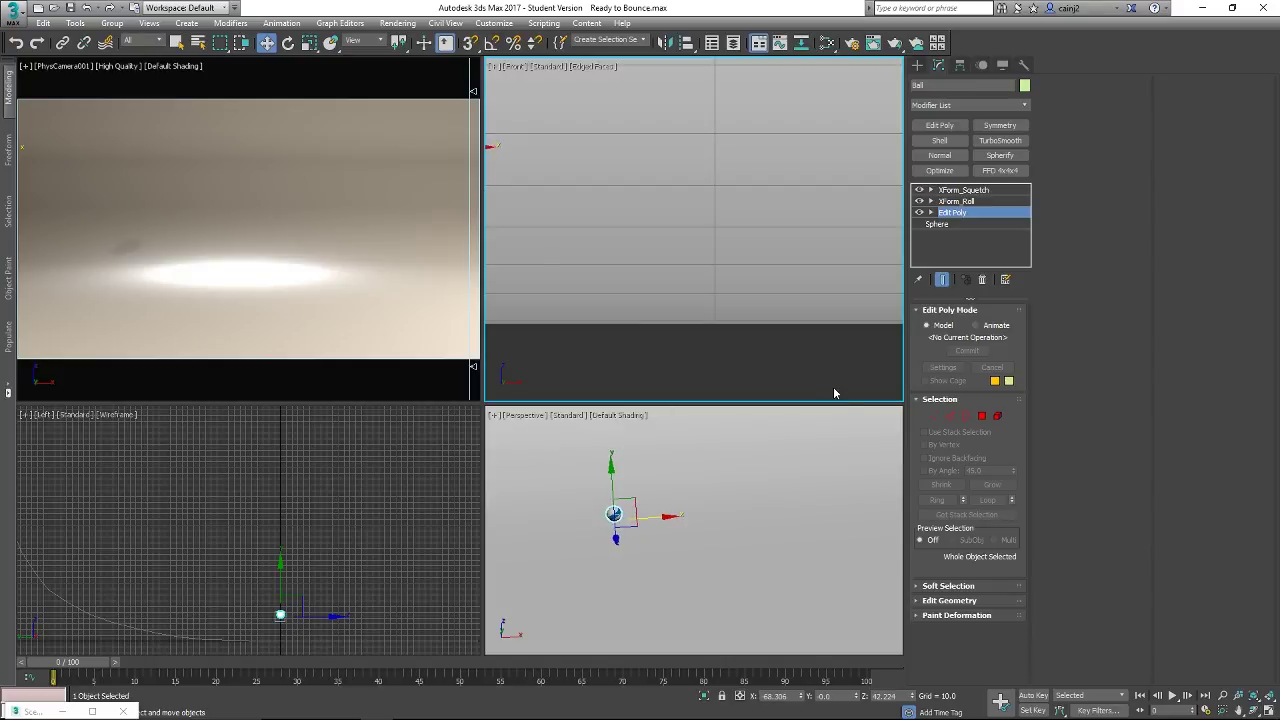
key("ctrl+s")
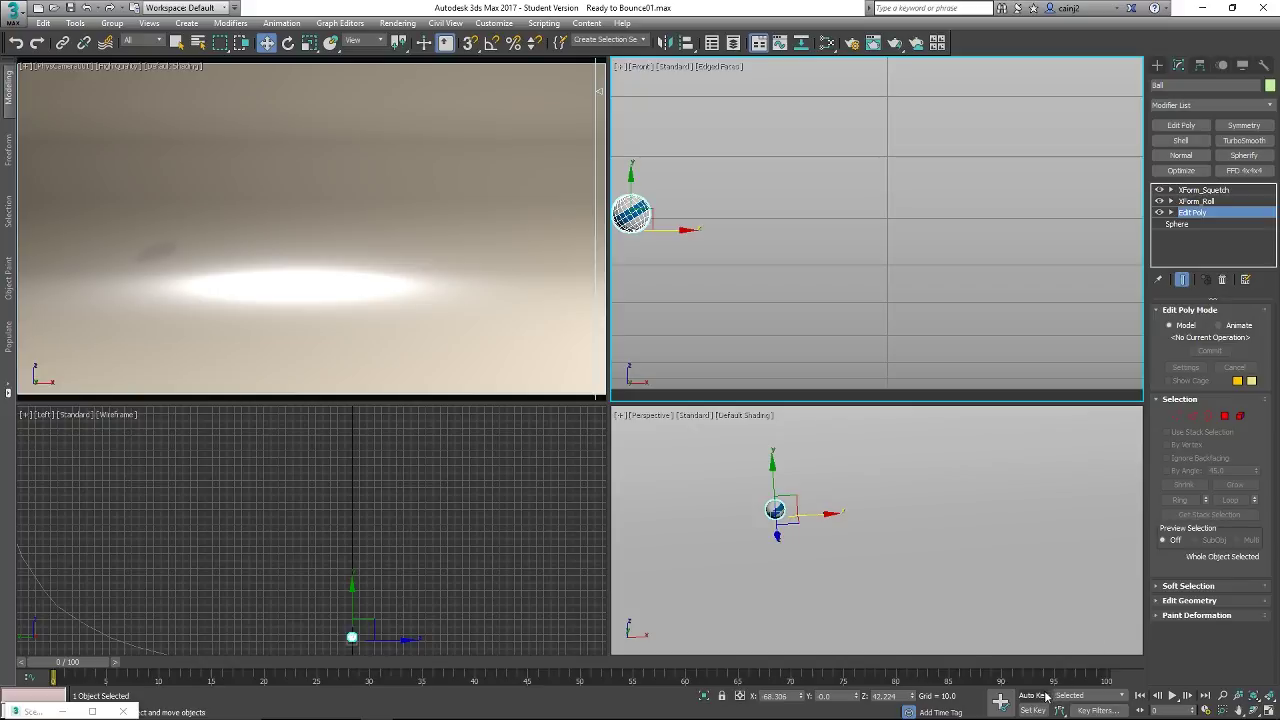
- Turn on Auto Key, leave the default tangents unchanged, and show the mini curve editor
left_click(1036, 695)
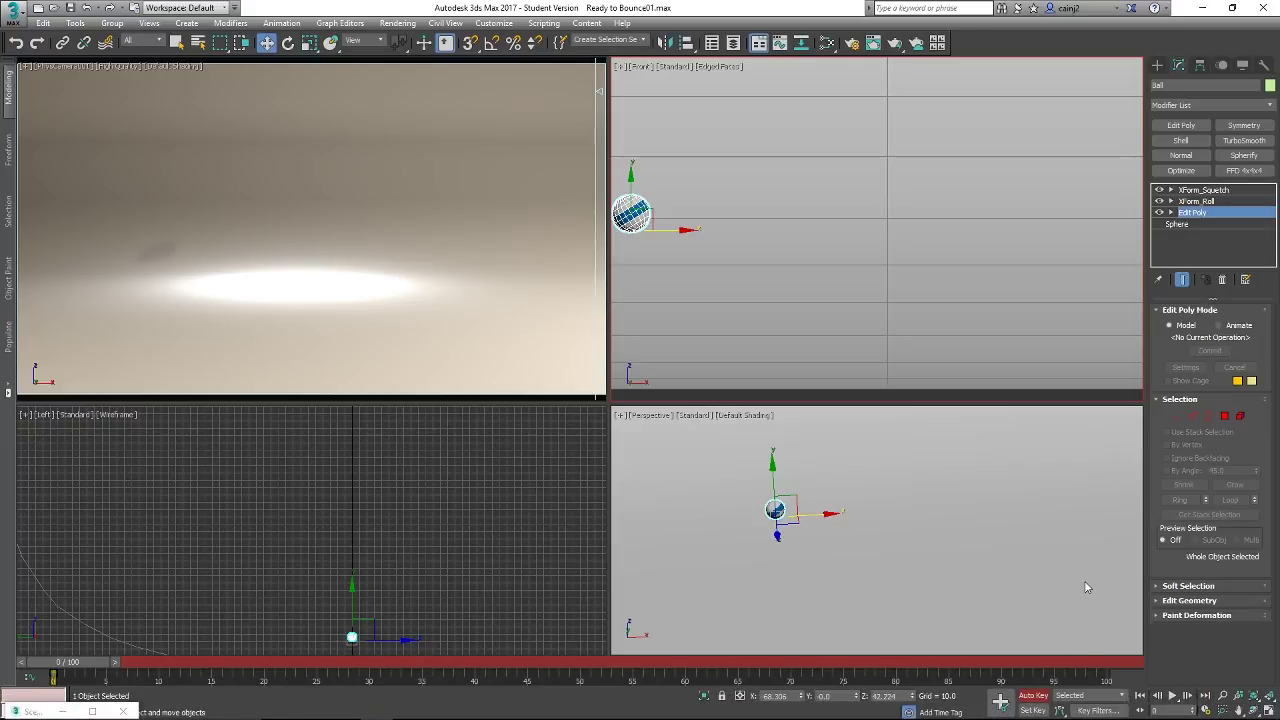
left_click(1059, 711)
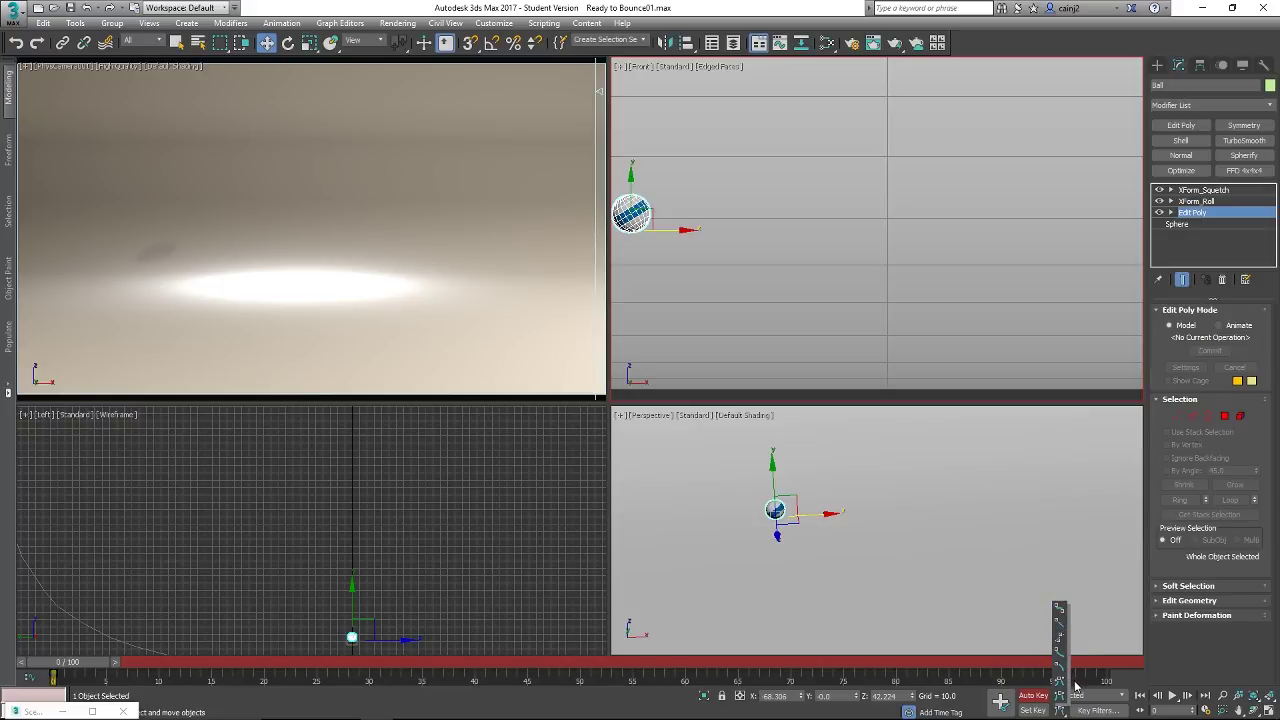
left_click(1069, 710)
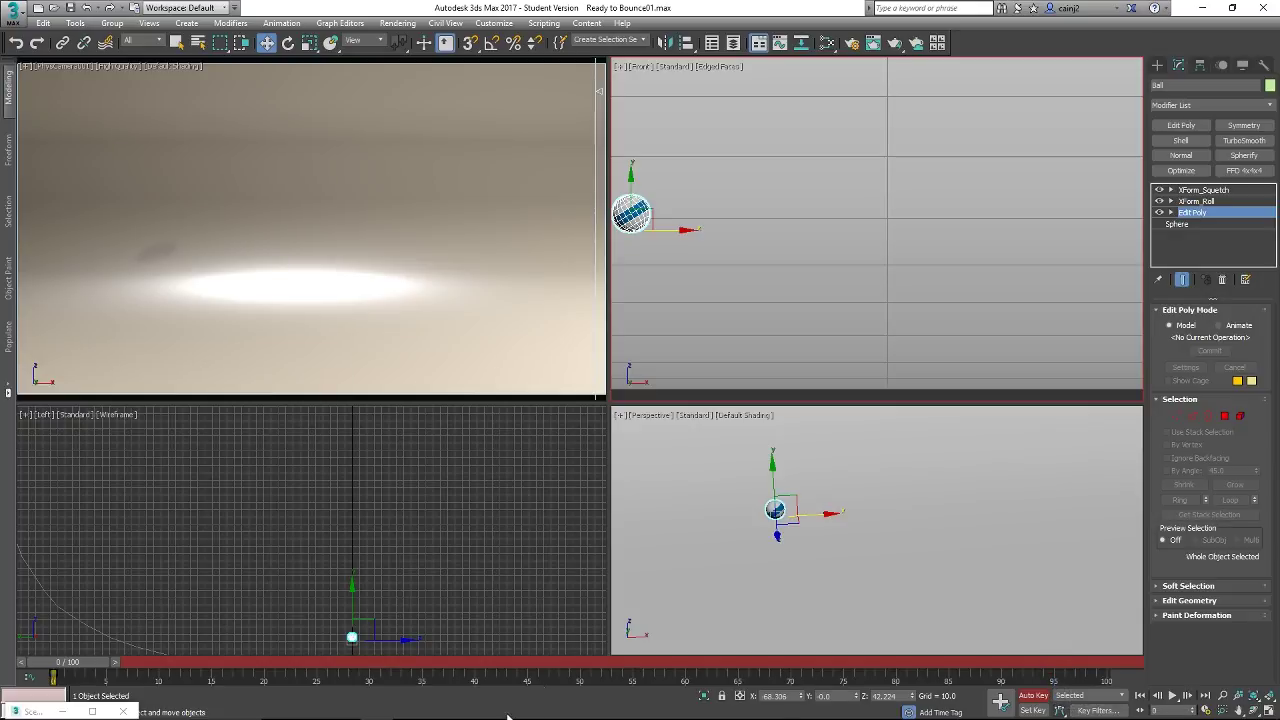
left_click(29, 677)
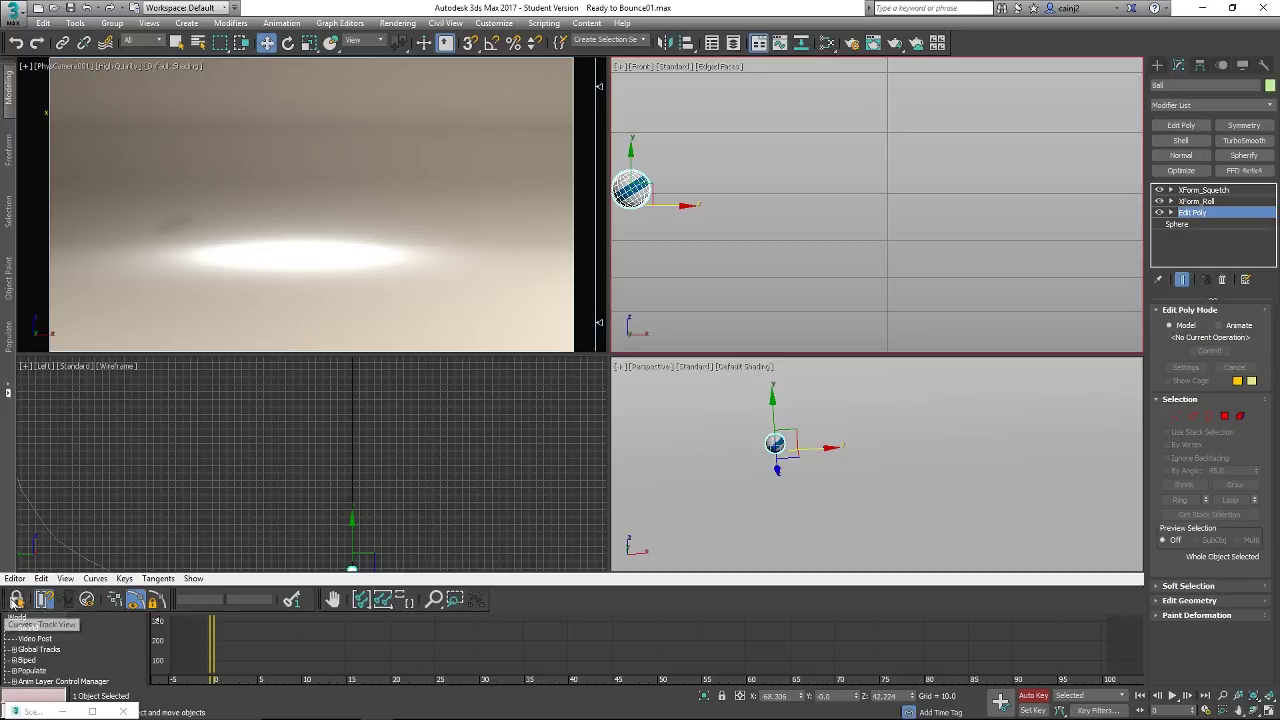
- Float the Trackbar curve editor, reposition it higher, and set the time slider to frame 35
left_click_drag(224, 584, 297, 422)
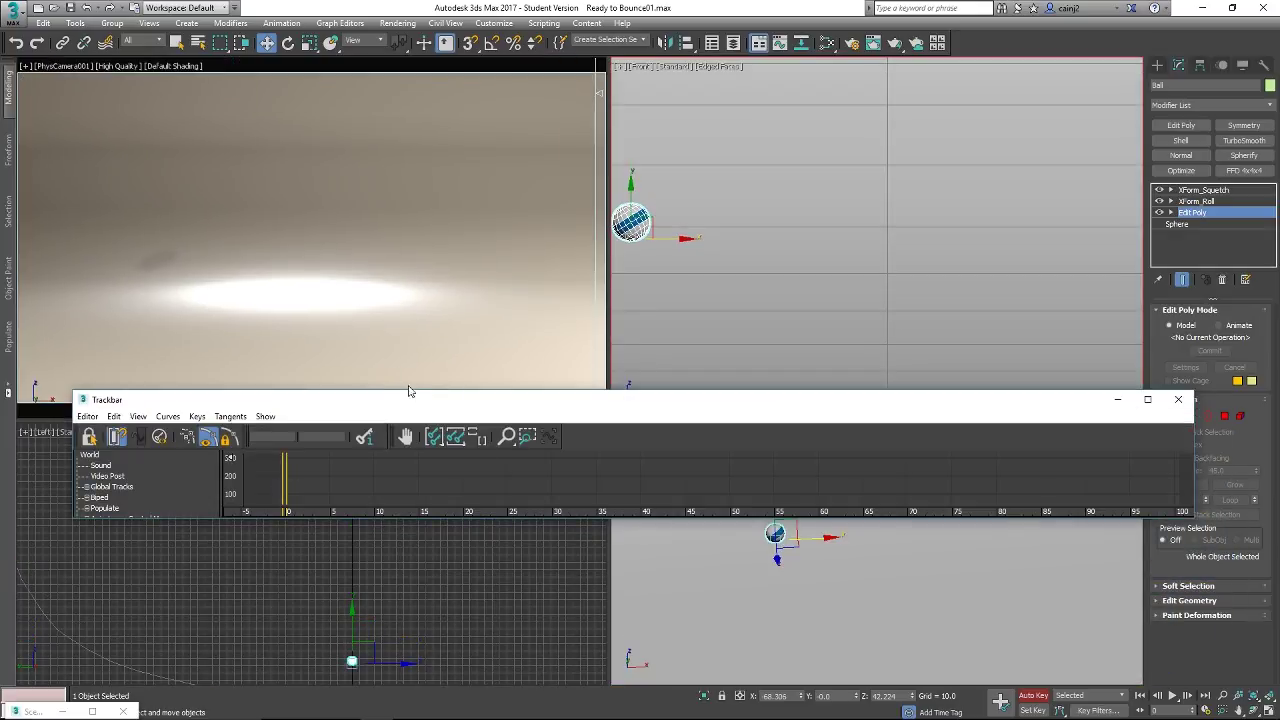
left_click_drag(408, 391, 395, 347)
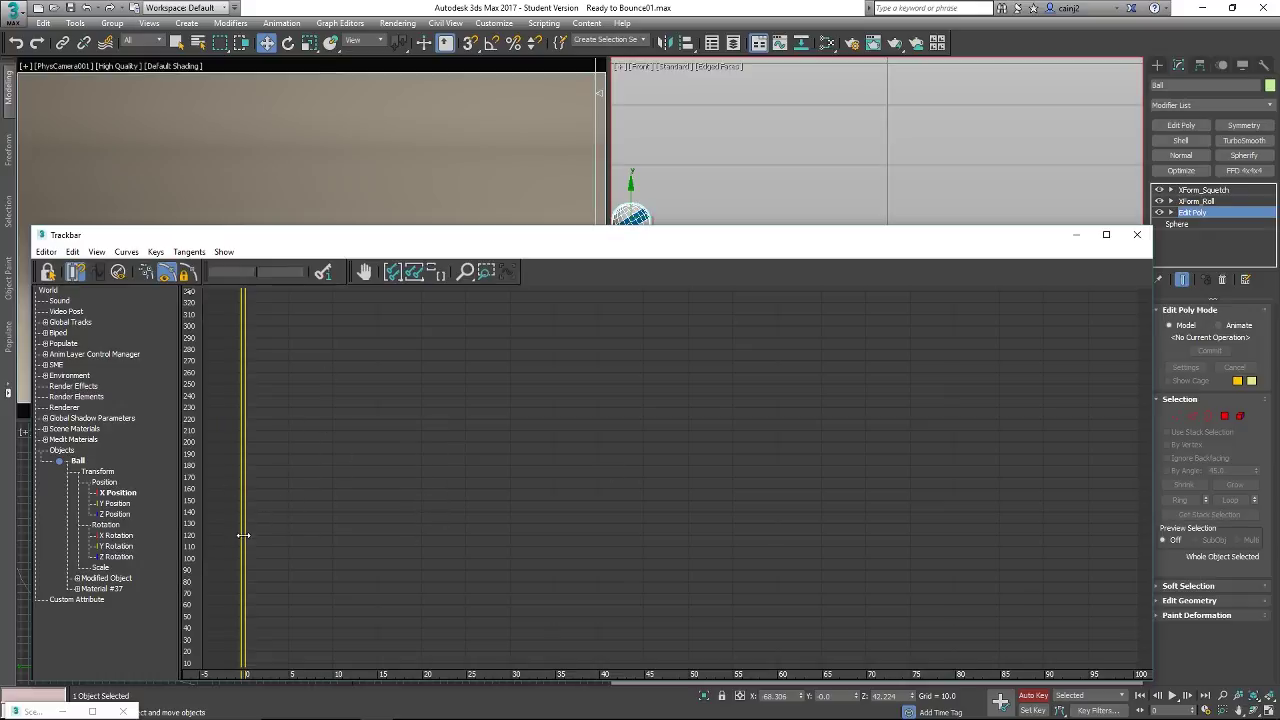
left_click_drag(374, 232, 392, 189)
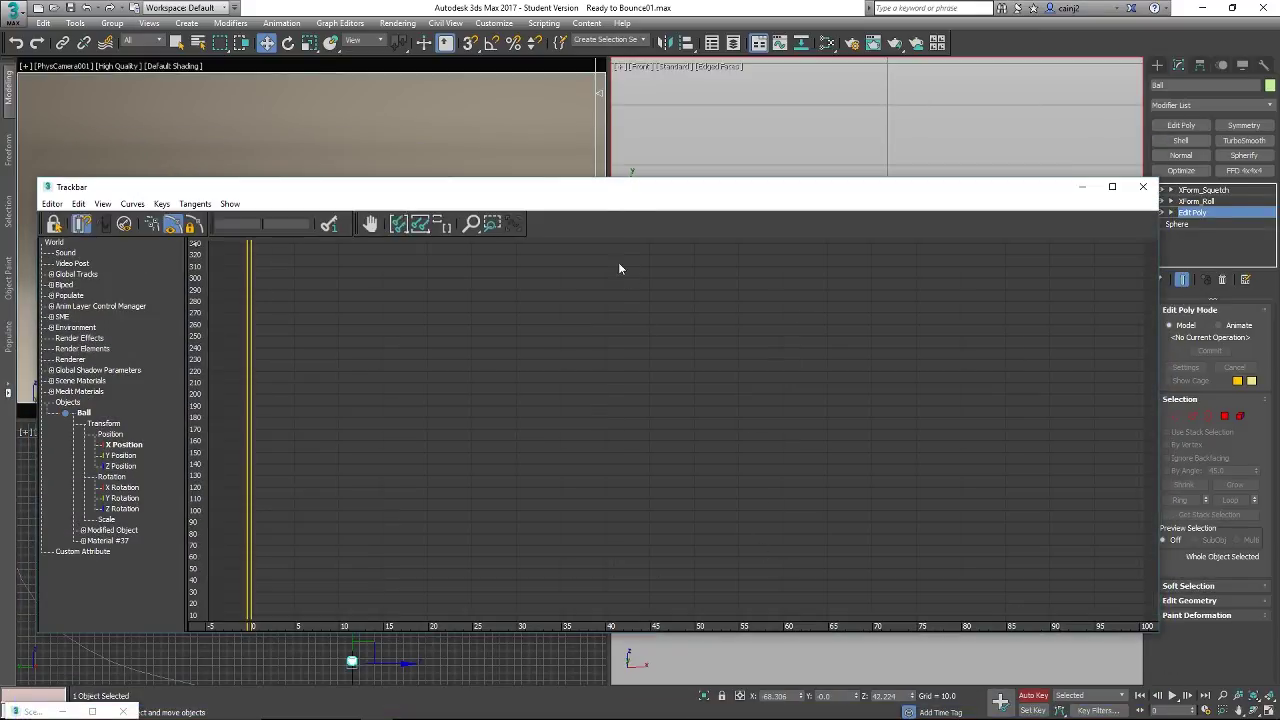
mouse_move(600, 191)
left_mouse_down()
mouse_move(583, 266)
mouse_move(597, 223)
mouse_move(586, 297)
mouse_move(596, 327)
mouse_move(611, 183)
mouse_move(584, 188)
left_mouse_up()
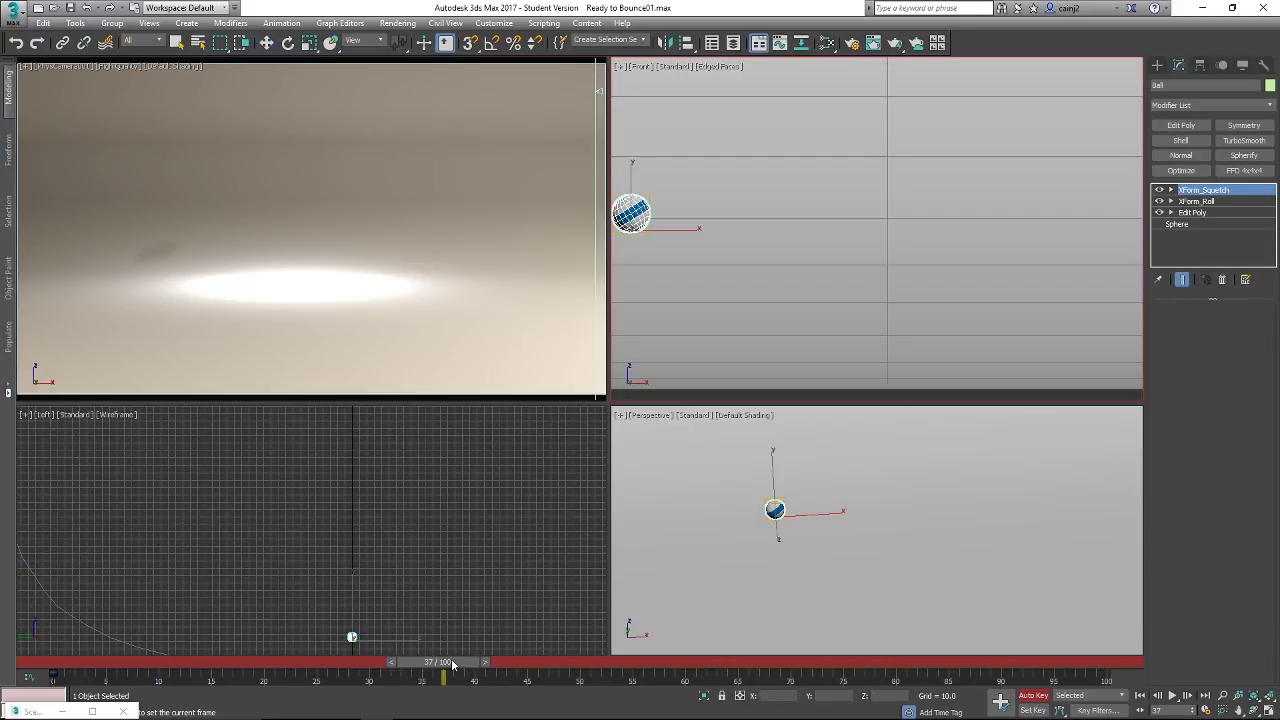
left_click_drag(453, 662, 421, 662)
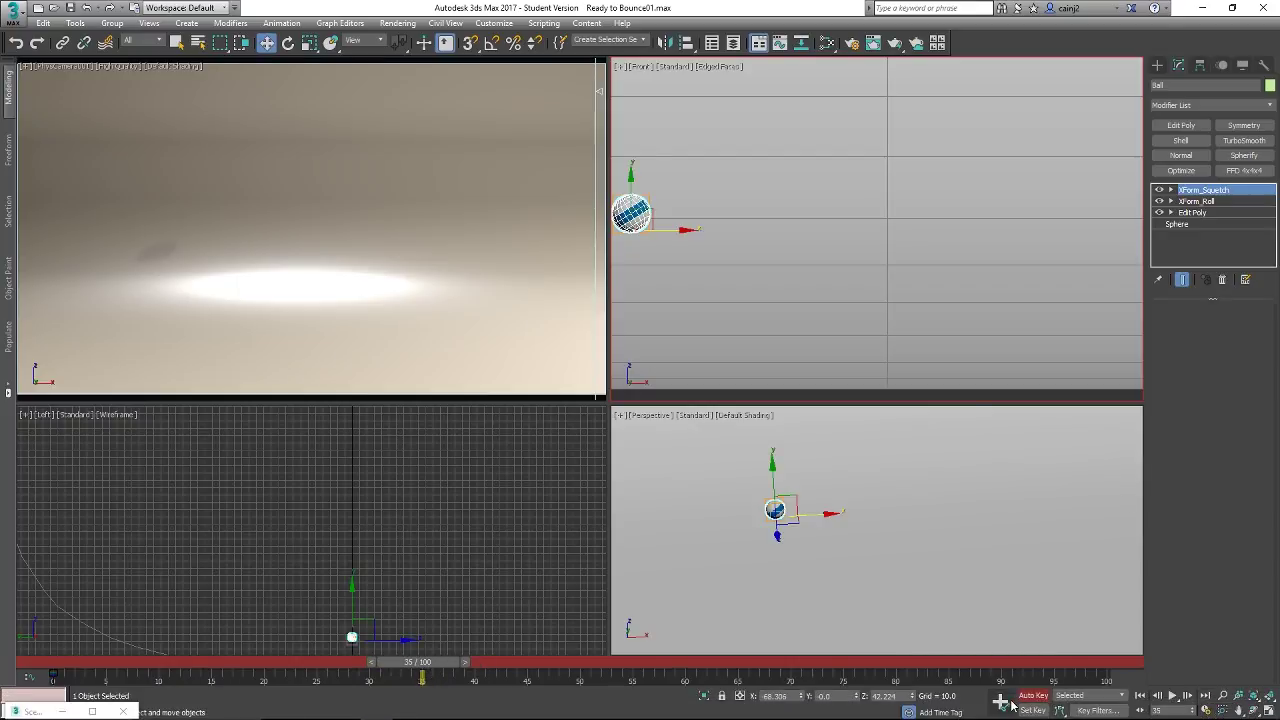
- At frame 35, move the ball right to the Front view's centre and reopen the mini curve editor
right_click(757, 592)
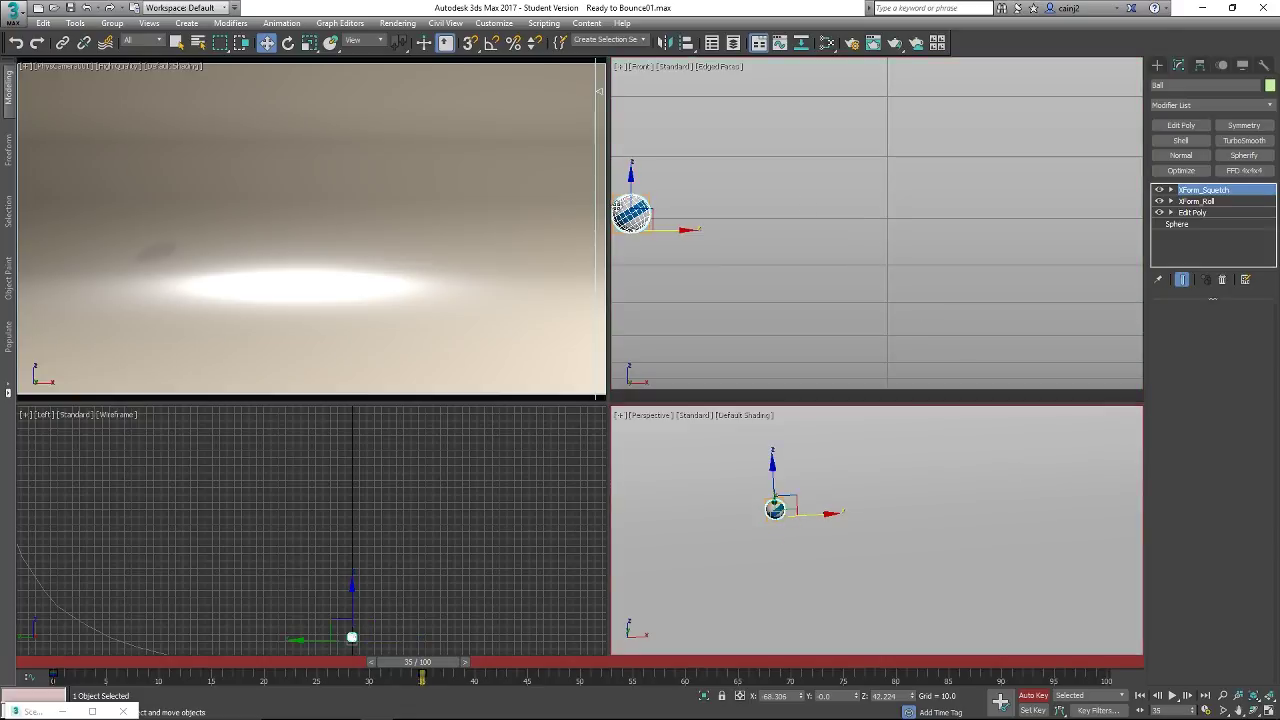
left_click(660, 229)
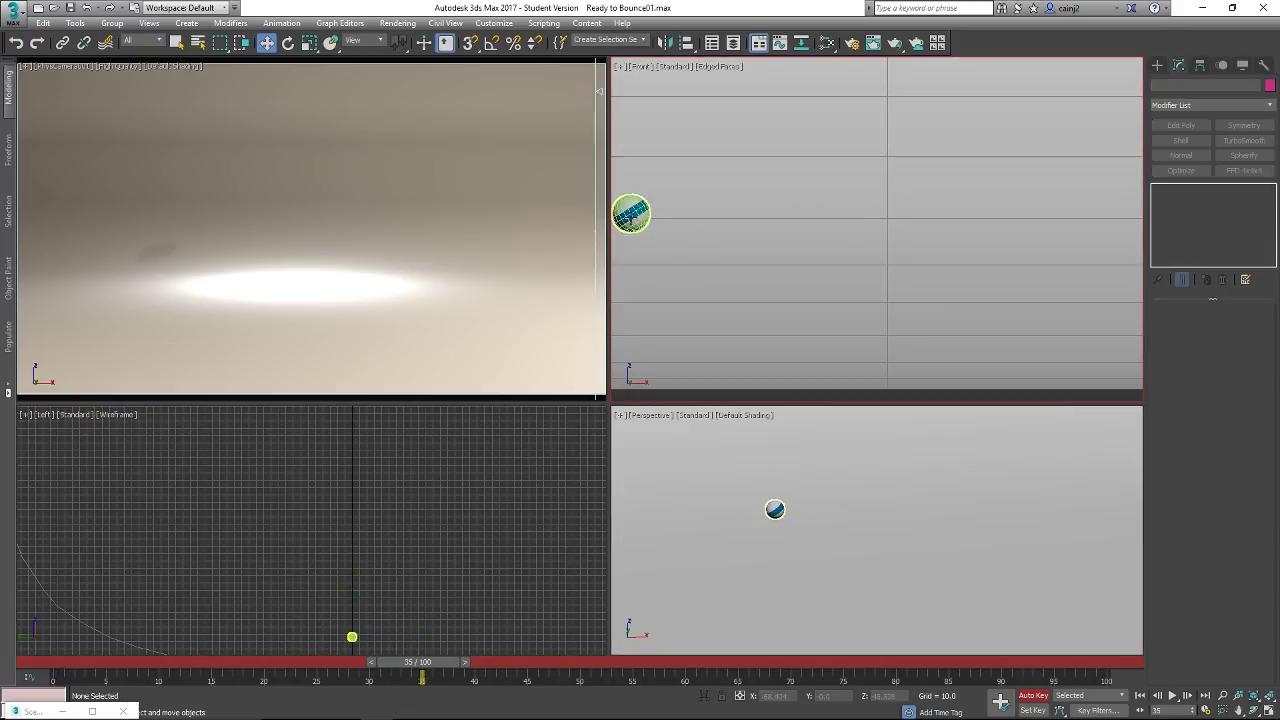
left_click_drag(660, 229, 912, 252)
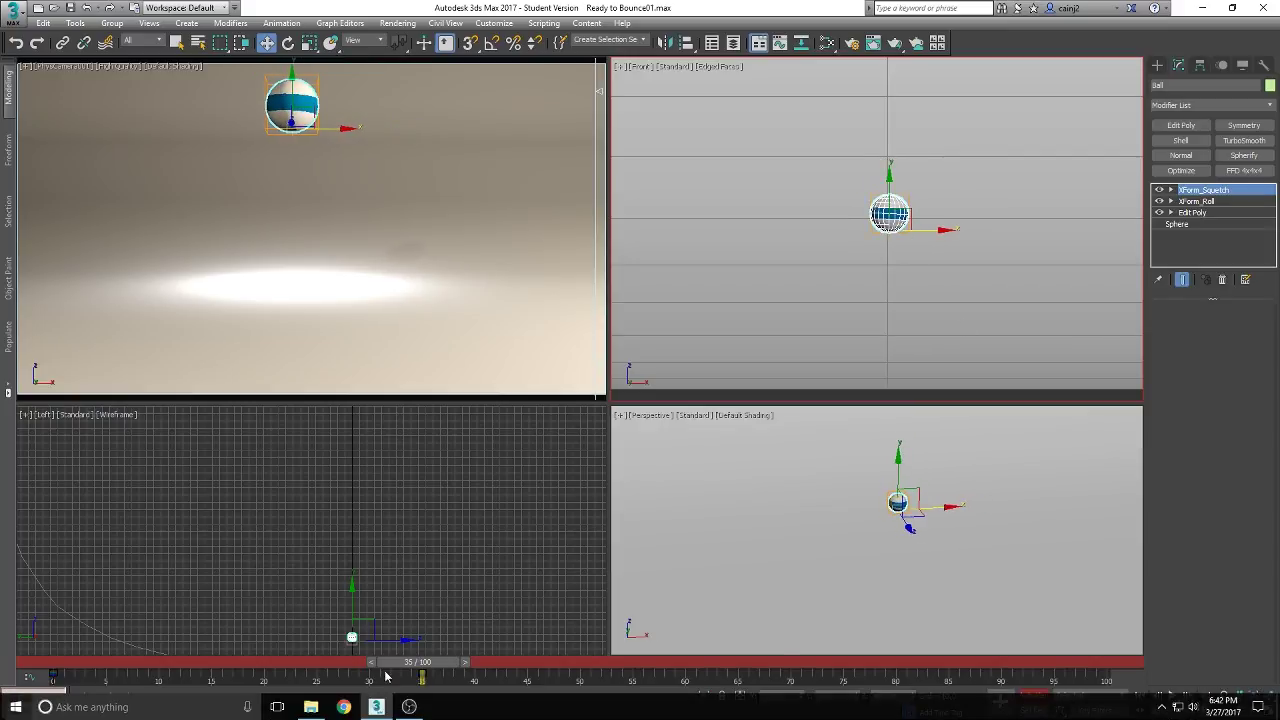
left_click(29, 677)
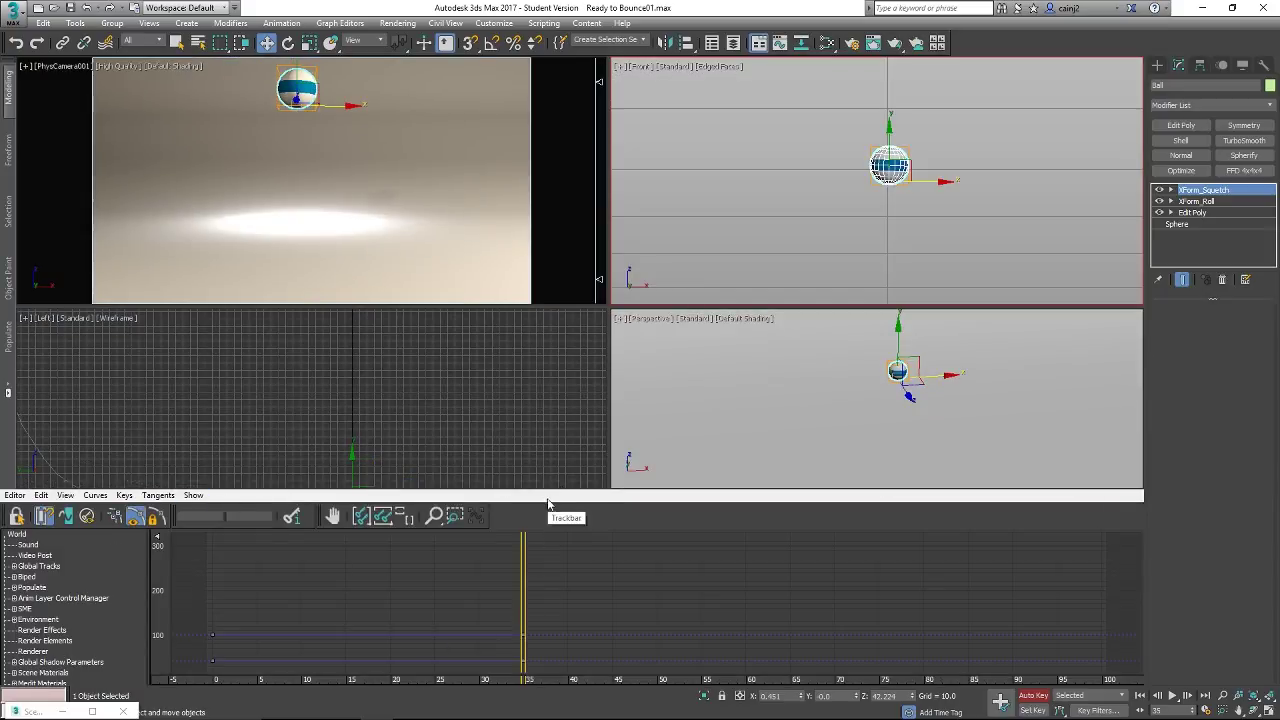
- Float the curve editor, make it taller, and pan to the curves near value 0
left_click_drag(545, 496, 560, 345)
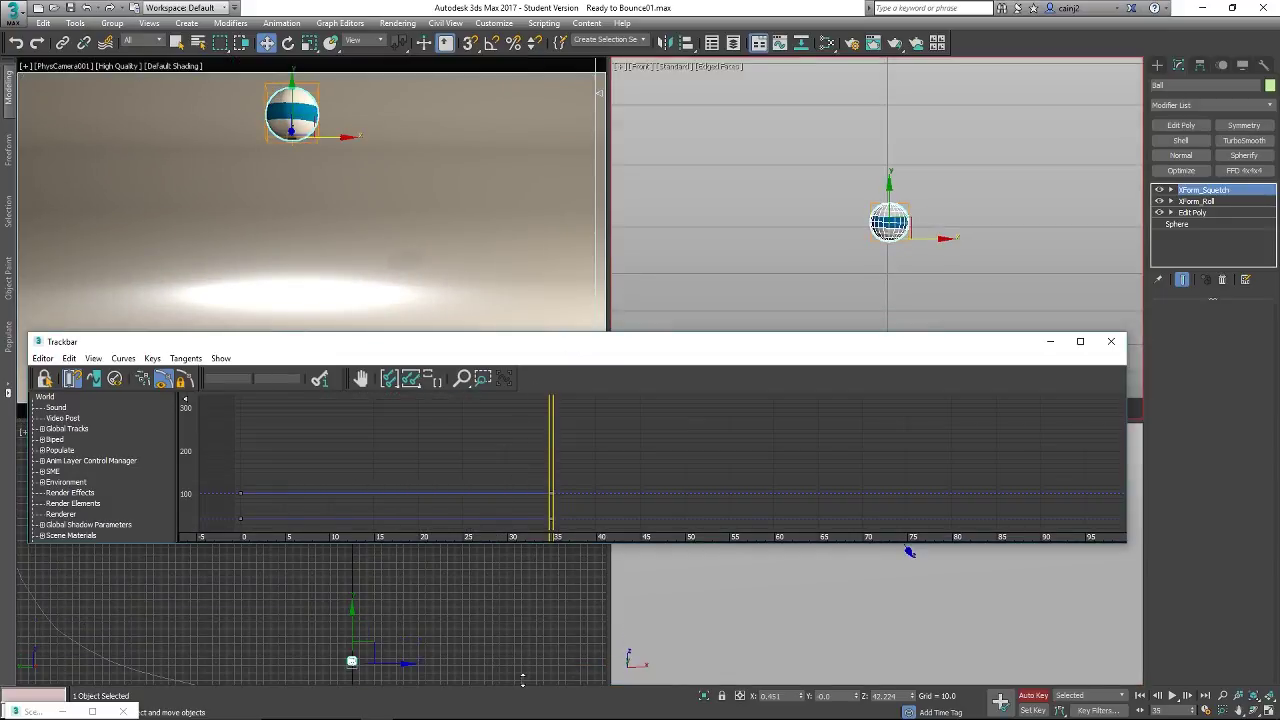
left_click_drag(1124, 545, 1122, 688)
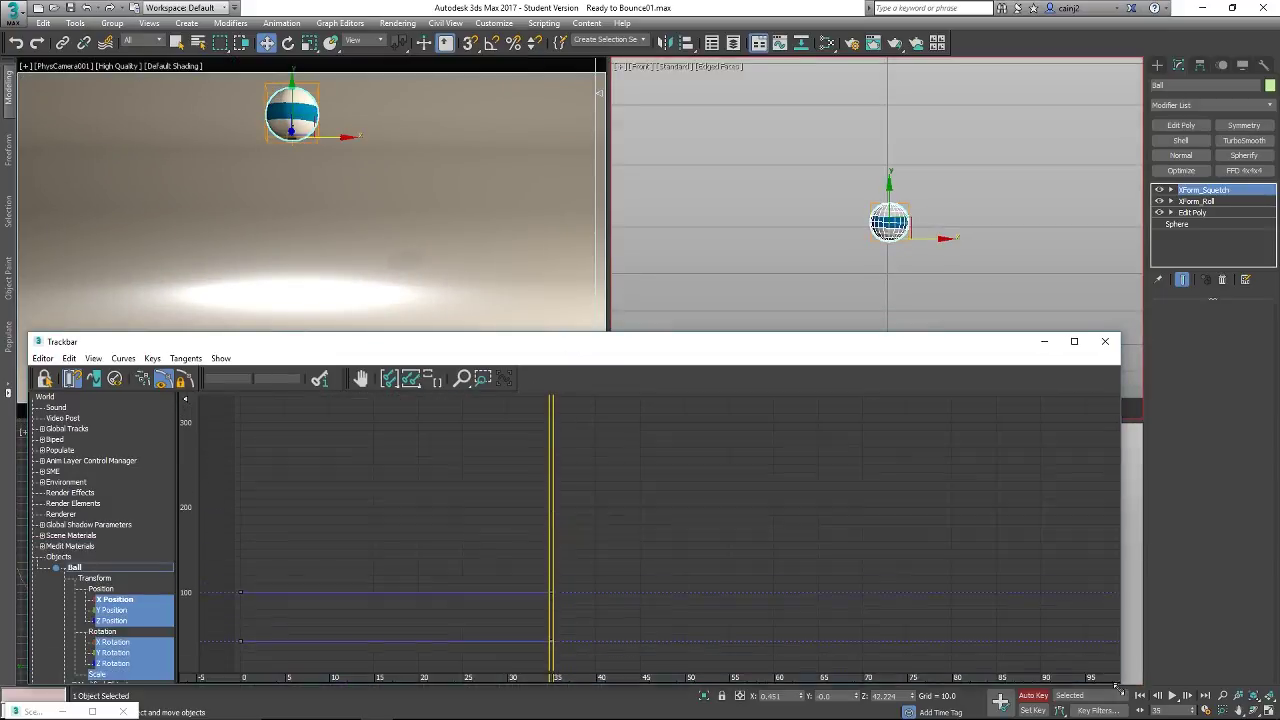
middle_click_drag(776, 598, 797, 446)
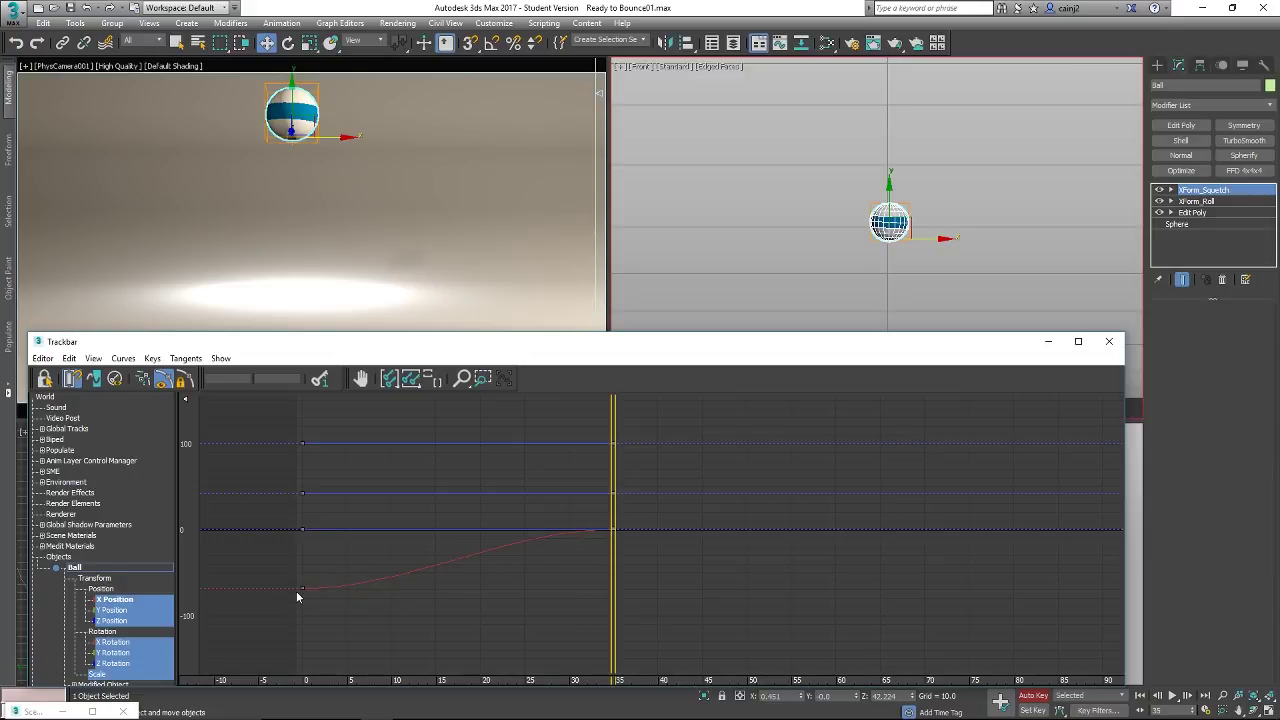
- Play and stop the ball animation, scrub back to near frame 2, and close the editor
left_click(1172, 697)
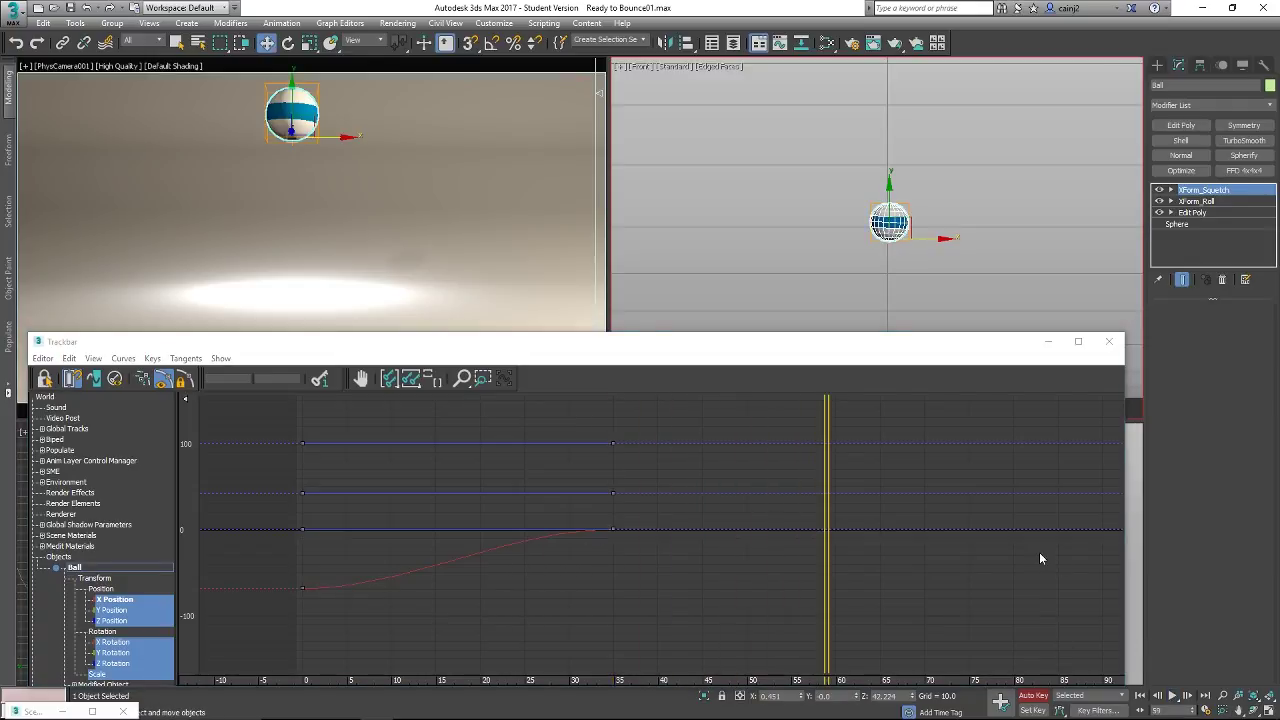
left_click(1174, 697)
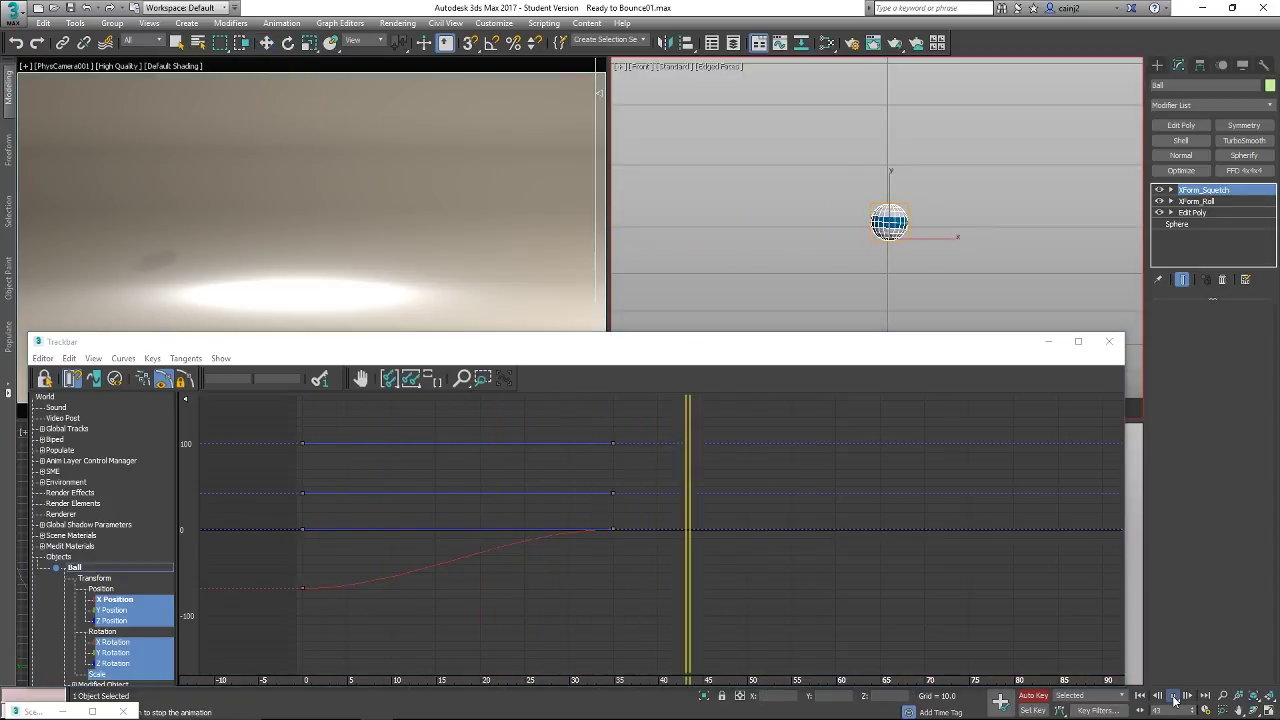
left_click(1174, 697)
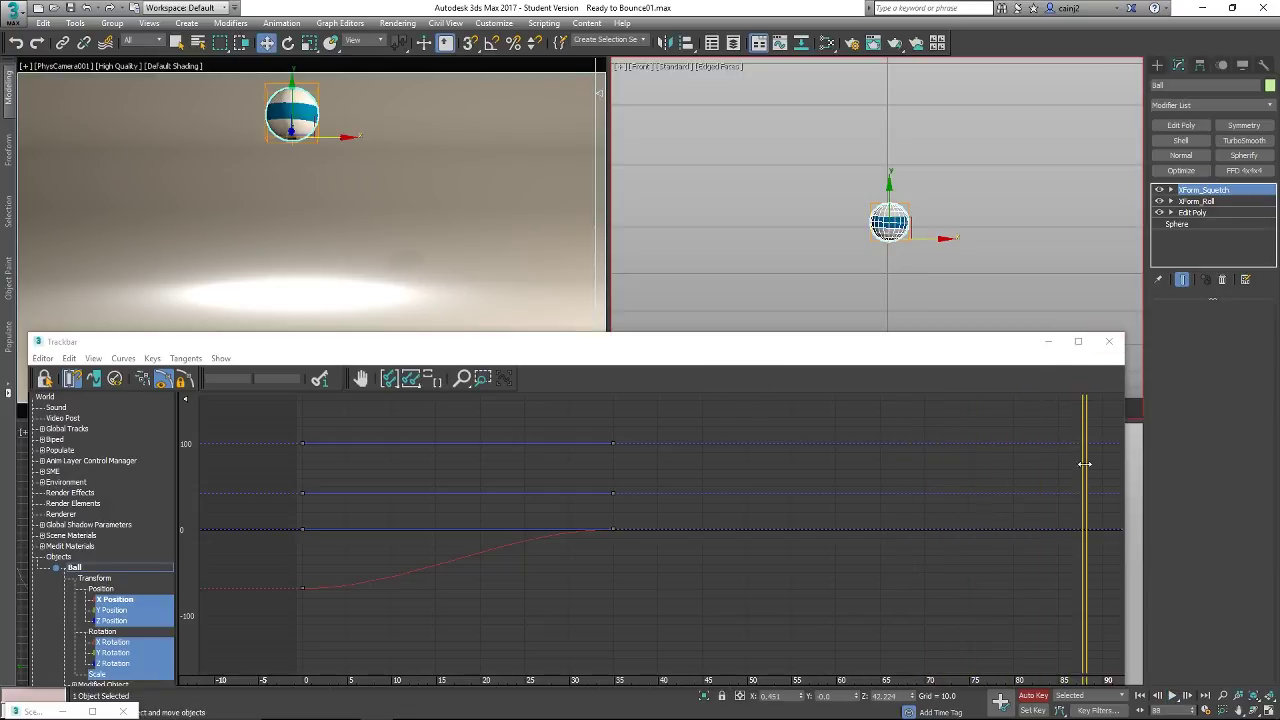
mouse_move(1085, 456)
left_mouse_down()
mouse_move(269, 489)
mouse_move(690, 491)
mouse_move(330, 497)
mouse_move(351, 494)
mouse_move(440, 512)
mouse_move(631, 510)
mouse_move(296, 514)
mouse_move(530, 515)
mouse_move(555, 512)
mouse_move(286, 516)
mouse_move(344, 510)
mouse_move(298, 513)
mouse_move(325, 519)
mouse_move(458, 480)
mouse_move(270, 491)
left_mouse_up()
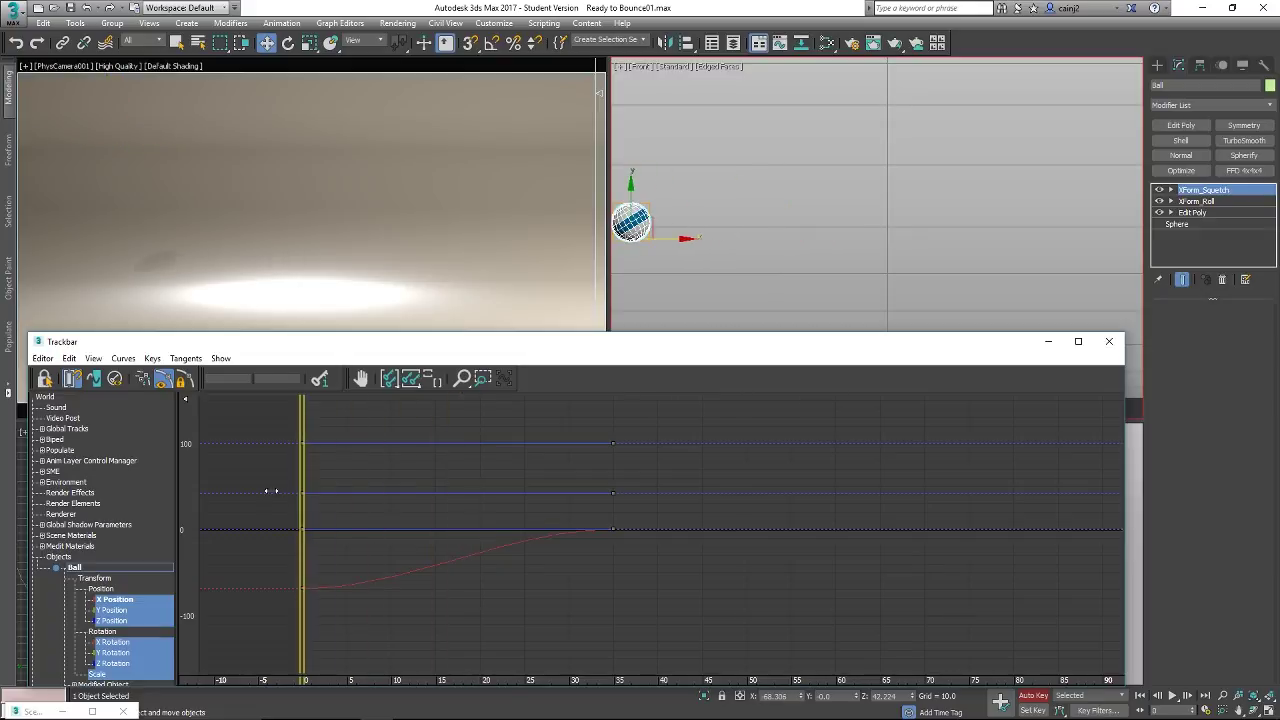
left_click(1109, 341)
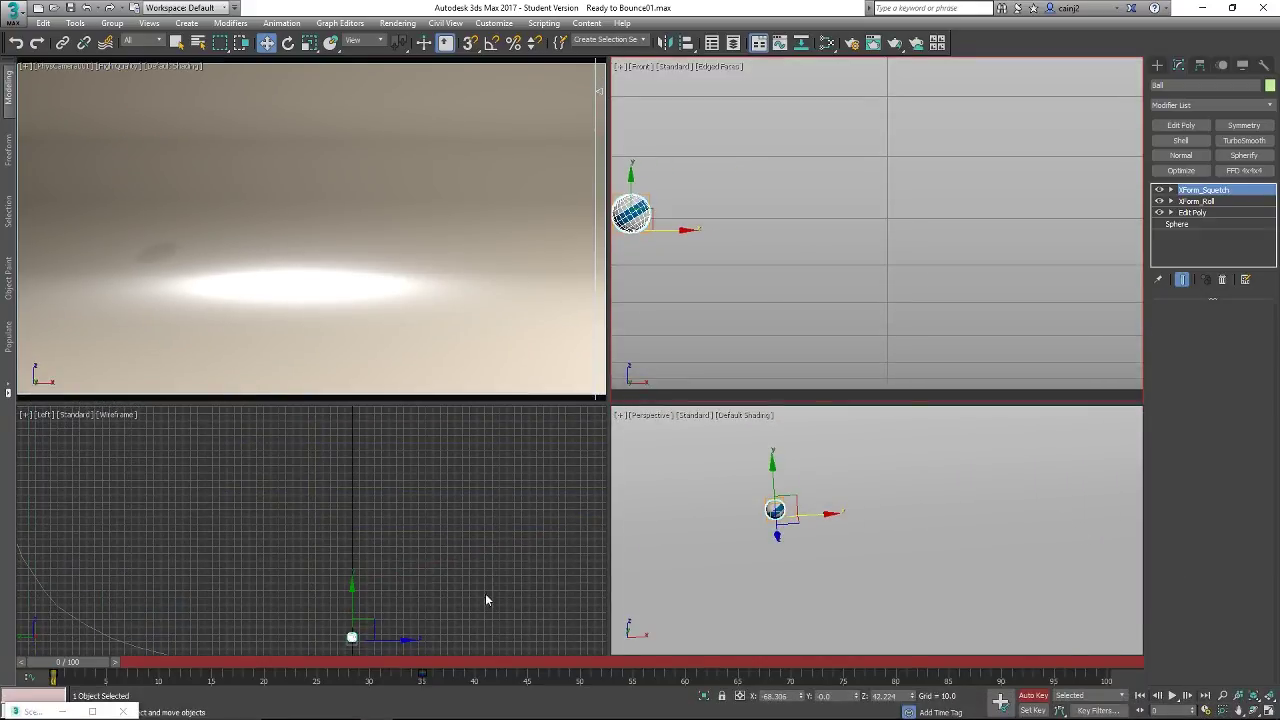
- Select the ball's later key, return to frame 0, and choose a different default tangent type
left_click(422, 677)
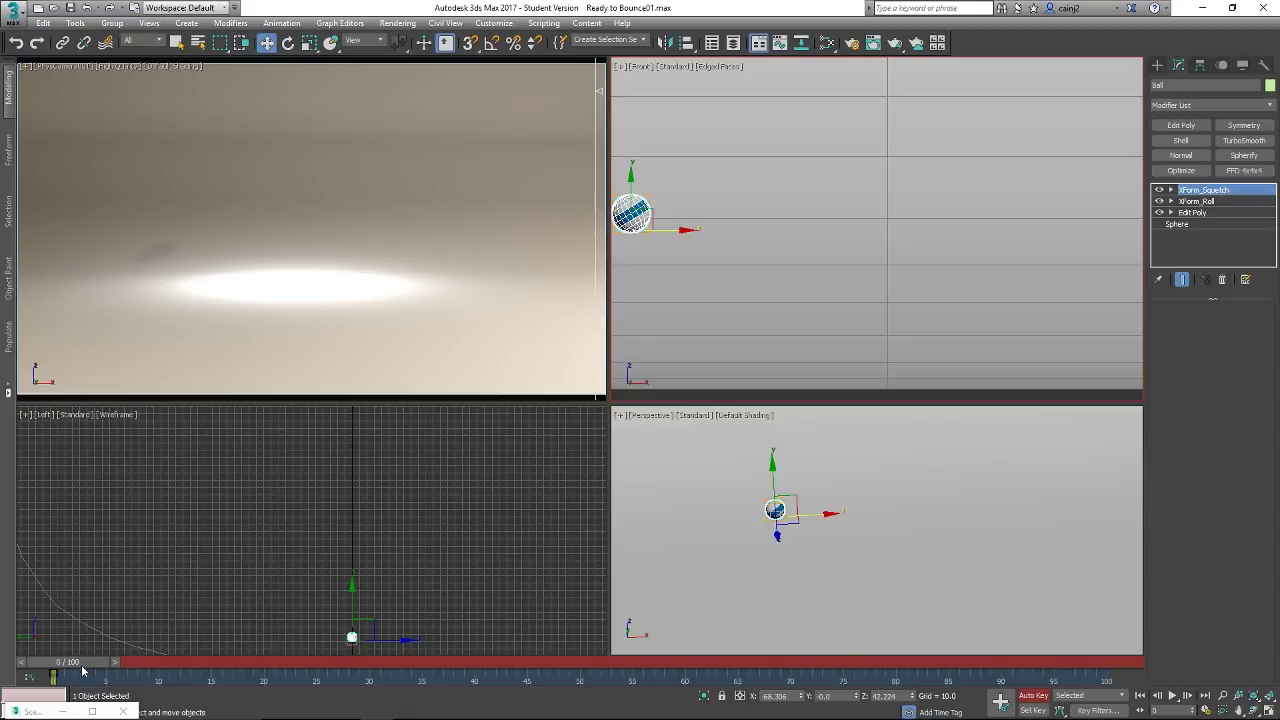
mouse_move(83, 671)
left_mouse_down()
mouse_move(454, 668)
mouse_move(80, 668)
left_mouse_up()
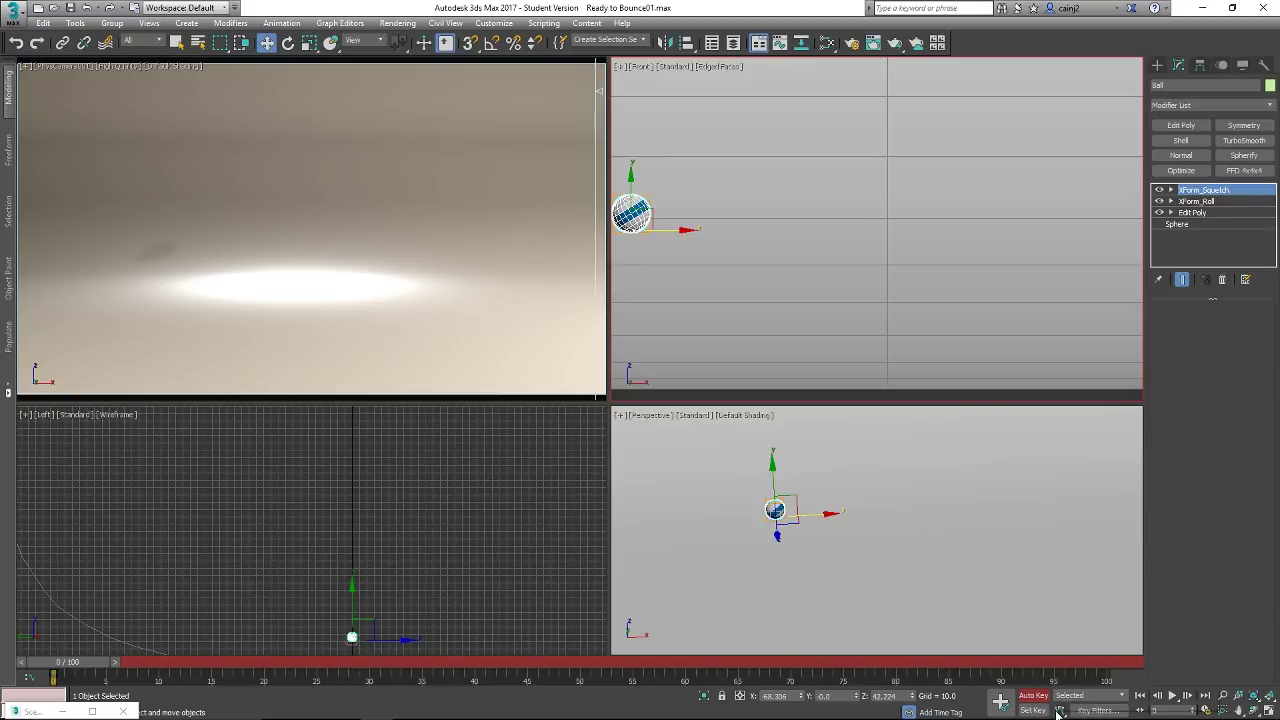
left_click_drag(1057, 711, 1060, 640)
- Key the ball at the Front view's centre at frame 35, check it, and reopen the mini curve editor
left_click_drag(72, 668, 428, 674)
key("w")
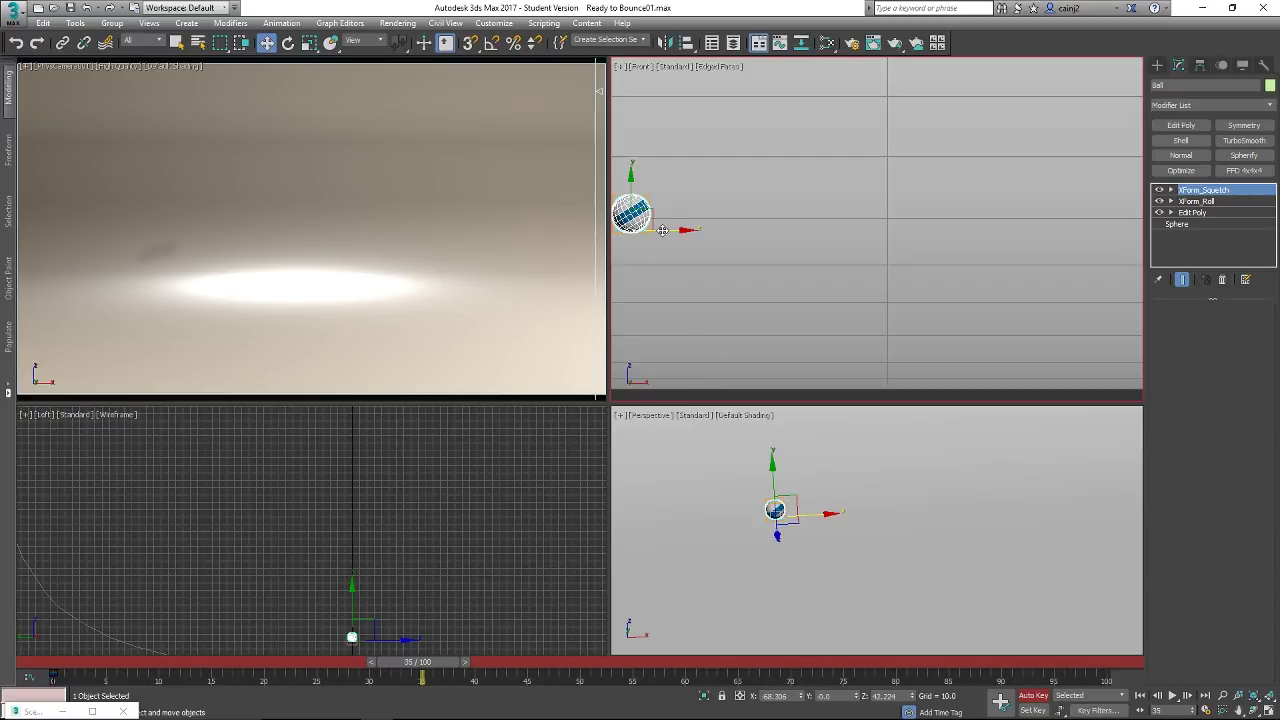
left_click_drag(661, 231, 915, 231)
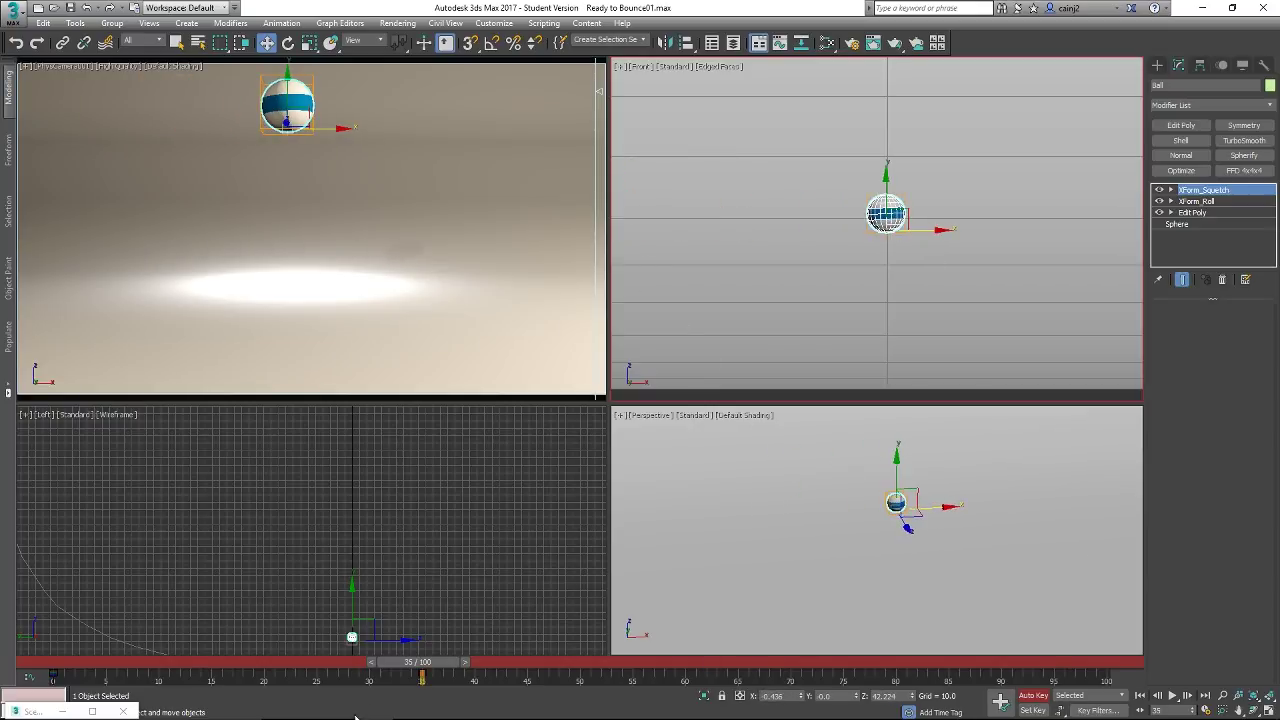
mouse_move(418, 657)
left_mouse_down()
mouse_move(68, 660)
mouse_move(545, 660)
mouse_move(75, 660)
mouse_move(500, 660)
mouse_move(416, 663)
left_mouse_up()
key("w")
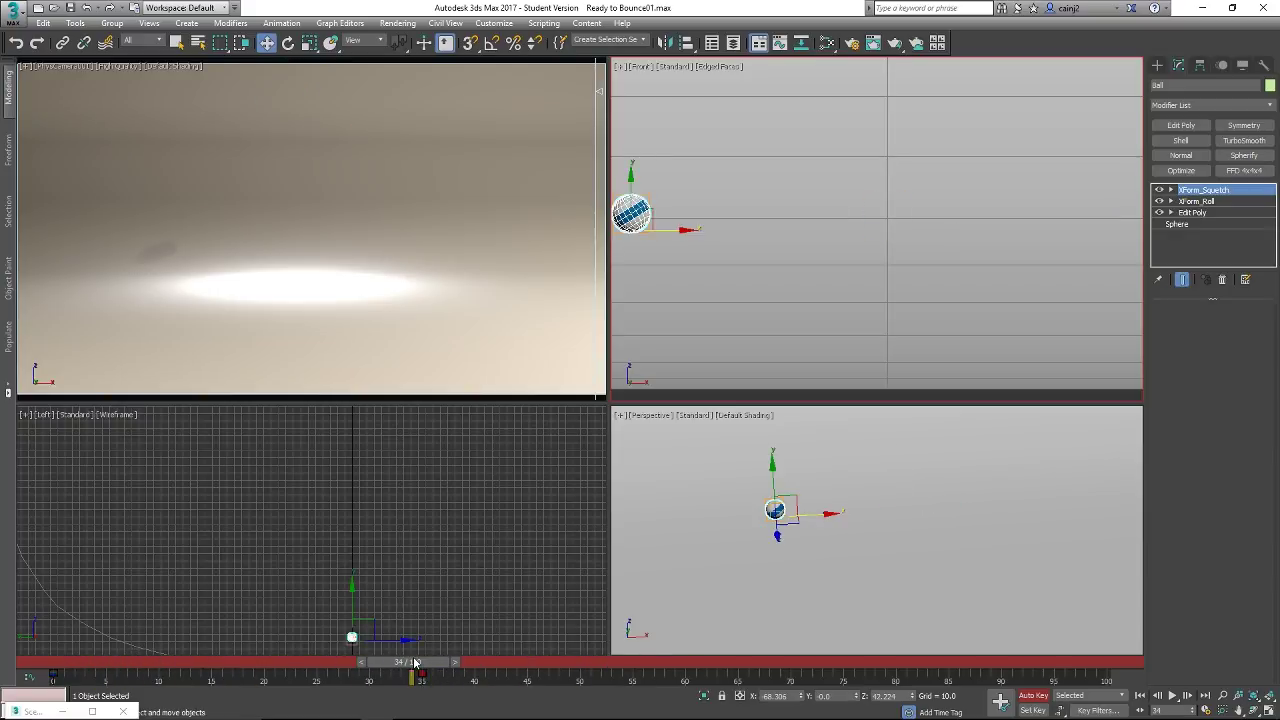
left_click(29, 677)
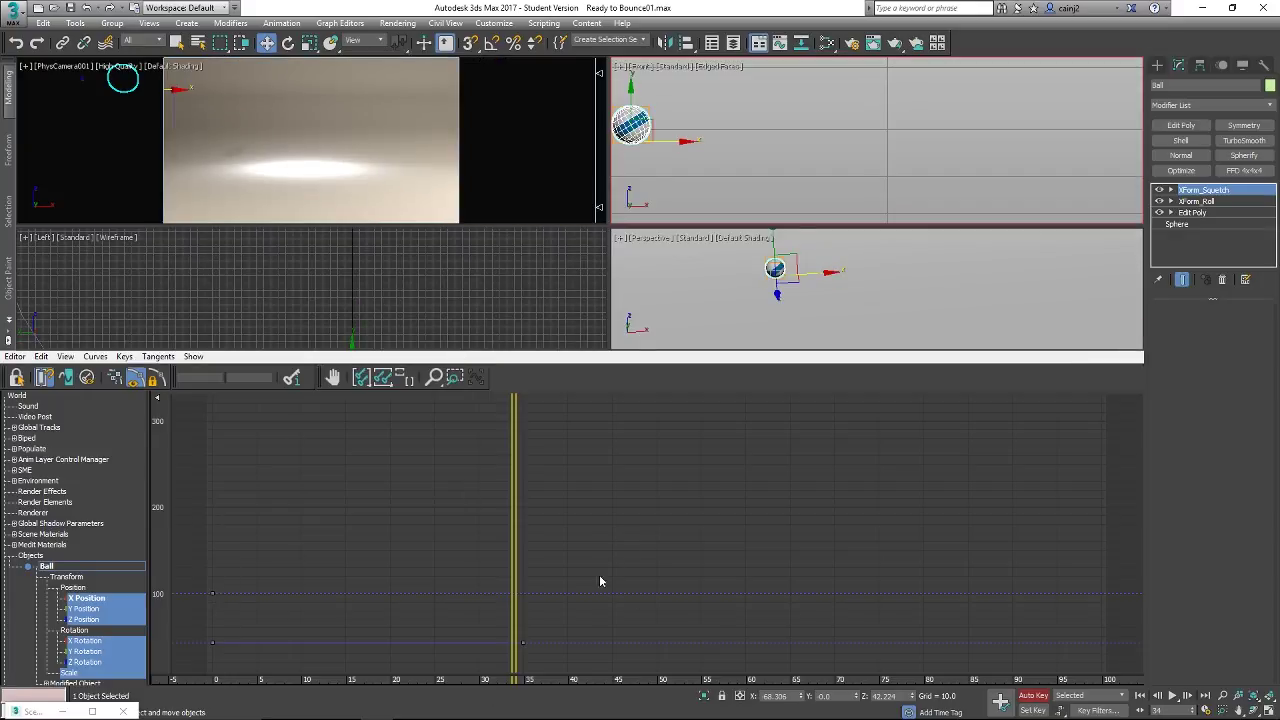
- Select the X Position keys at frames 0 and 35, apply an ease curve, then undo it
middle_click_drag(590, 560, 607, 404)
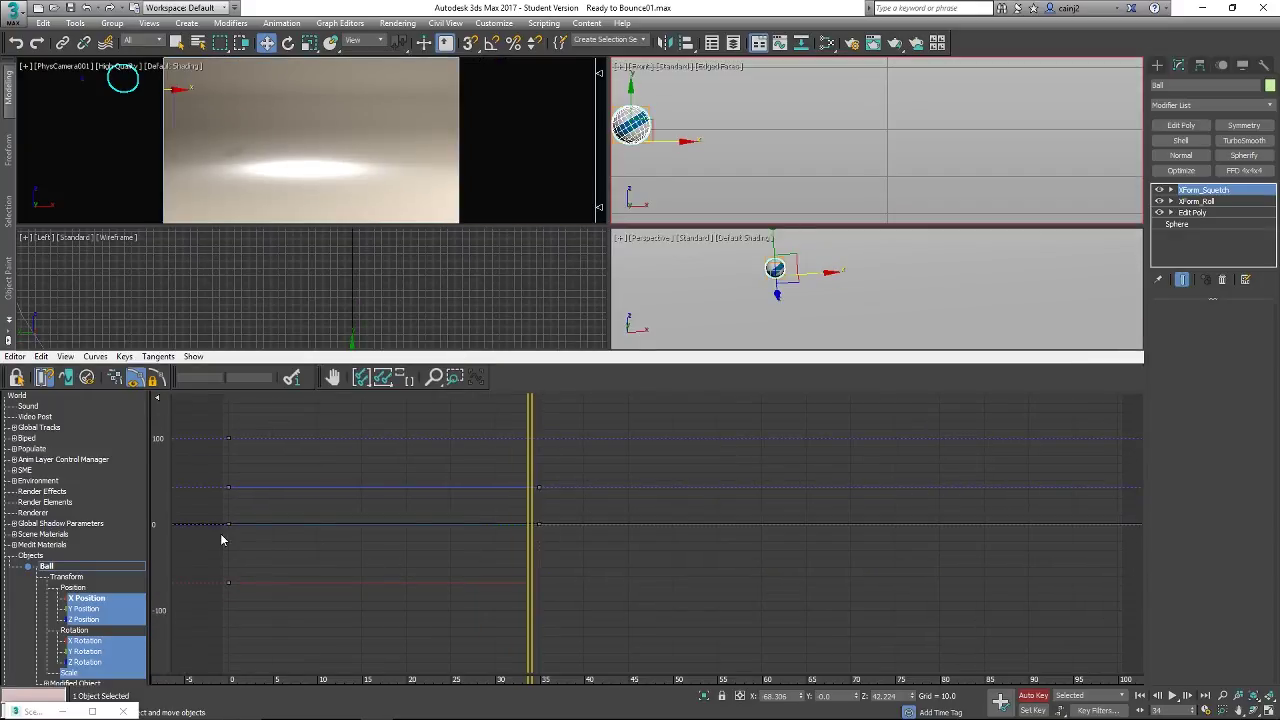
left_click_drag(215, 564, 238, 592)
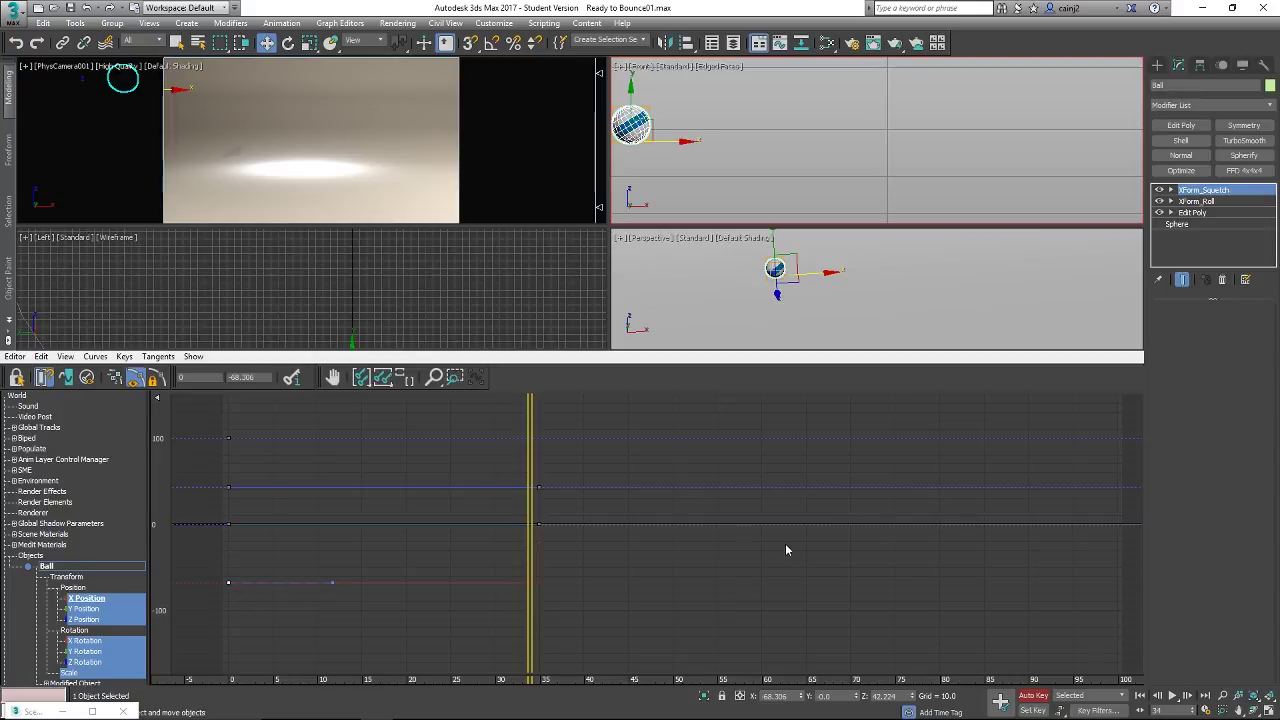
left_click(531, 521)
left_click(95, 357)
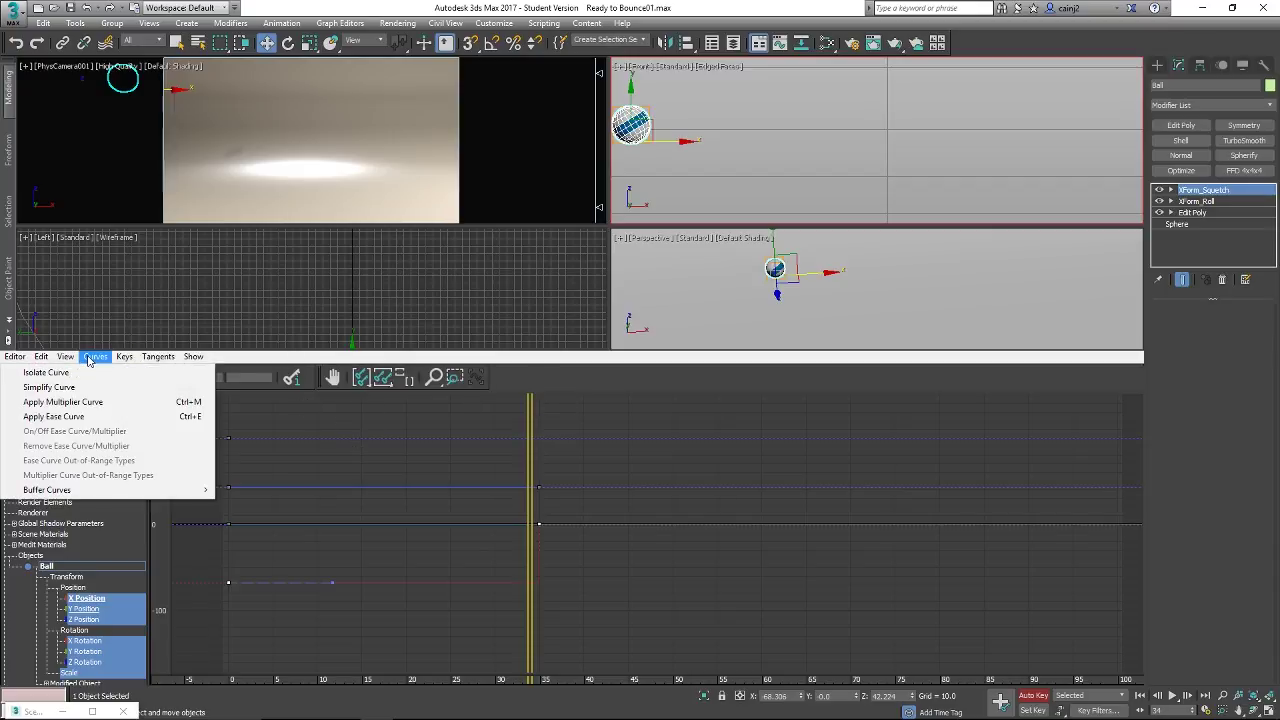
left_click(66, 416)
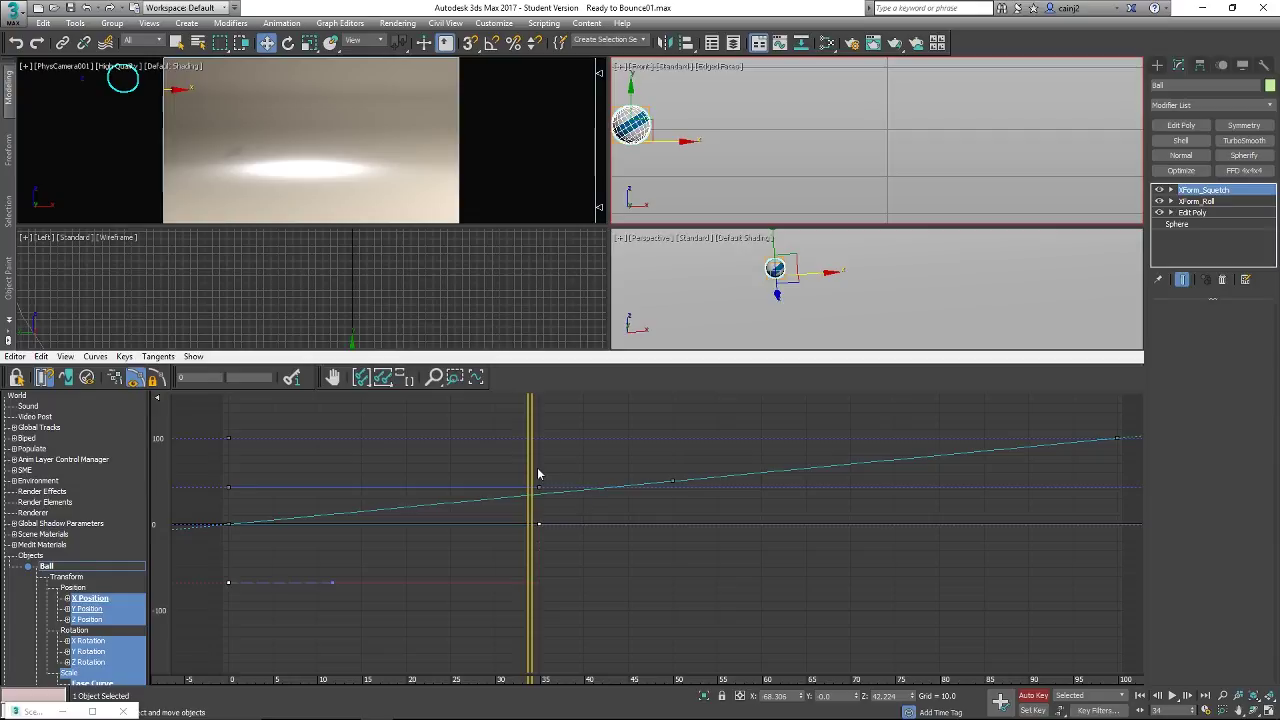
key("ctrl+z")
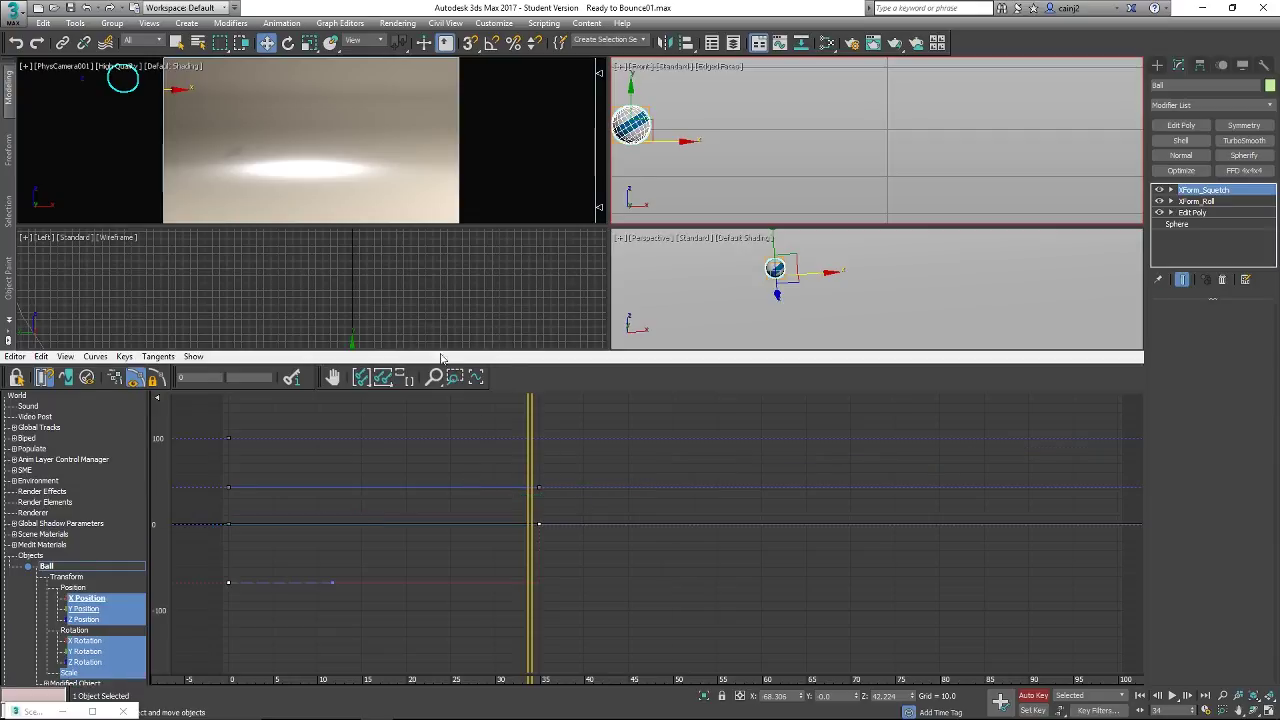
- Switch the curve editor to the Function Curve Layout
right_click(590, 383)
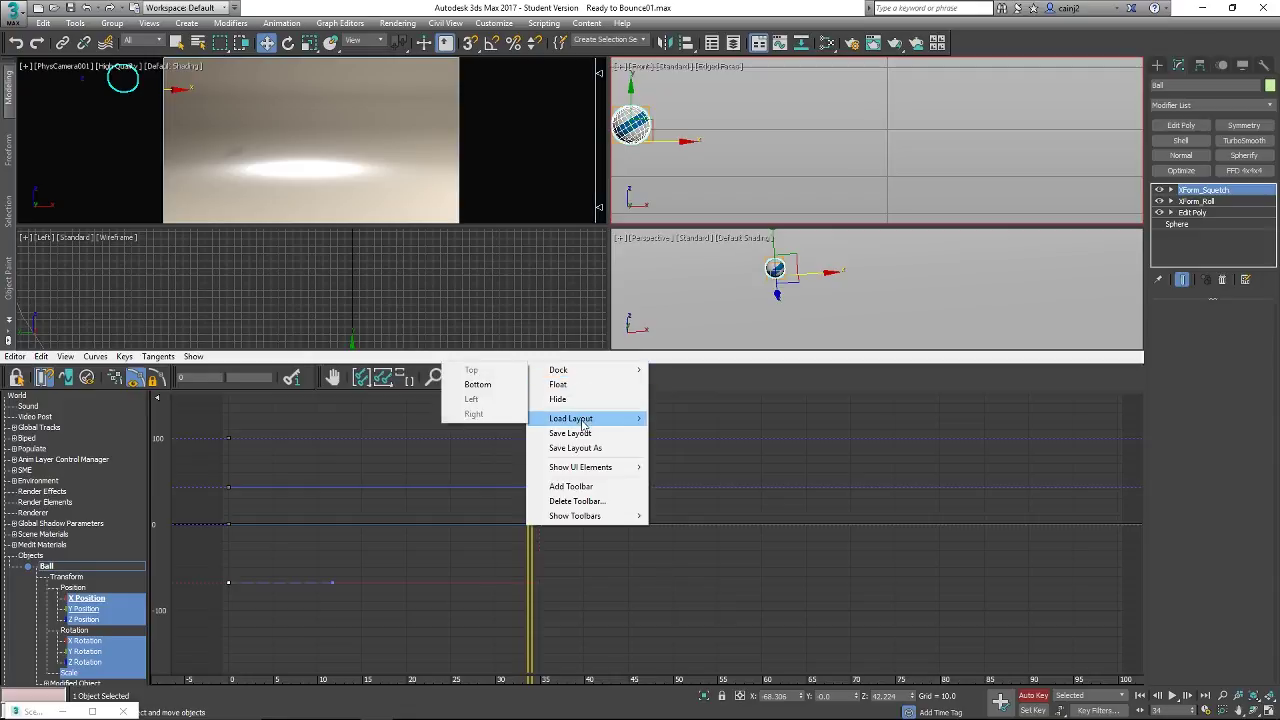
mouse_move(584, 426)
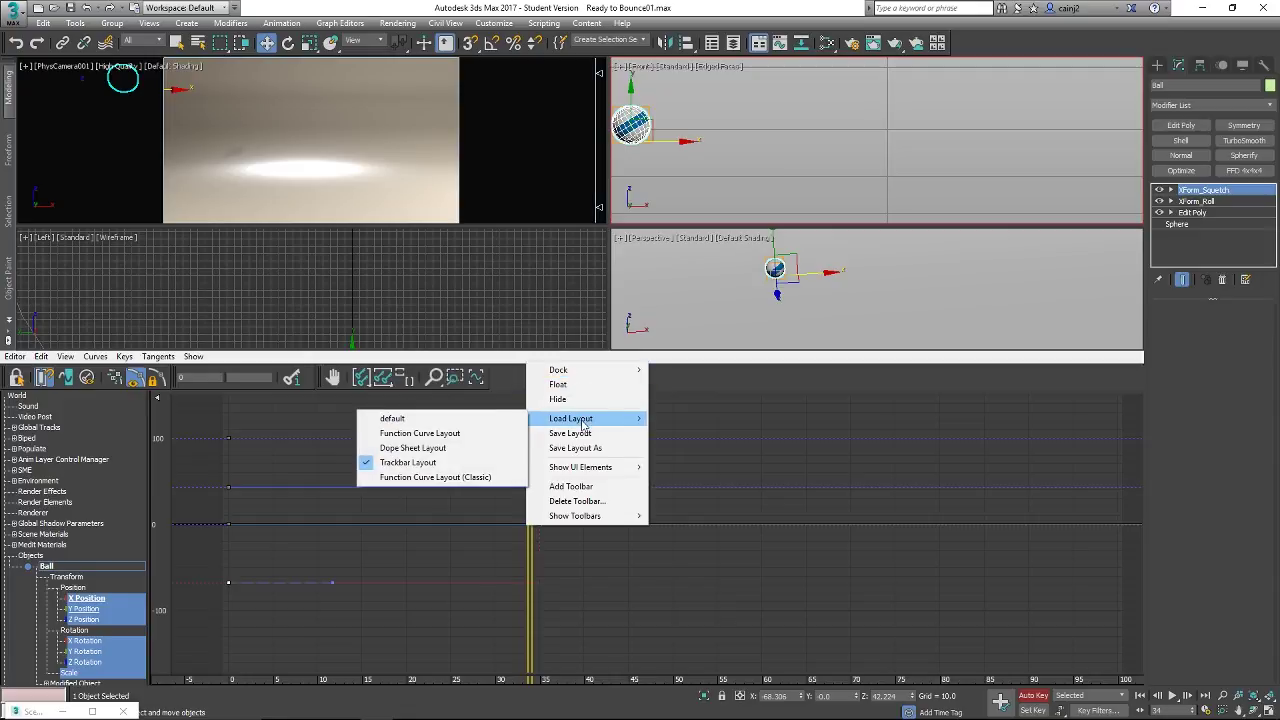
left_click(446, 435)
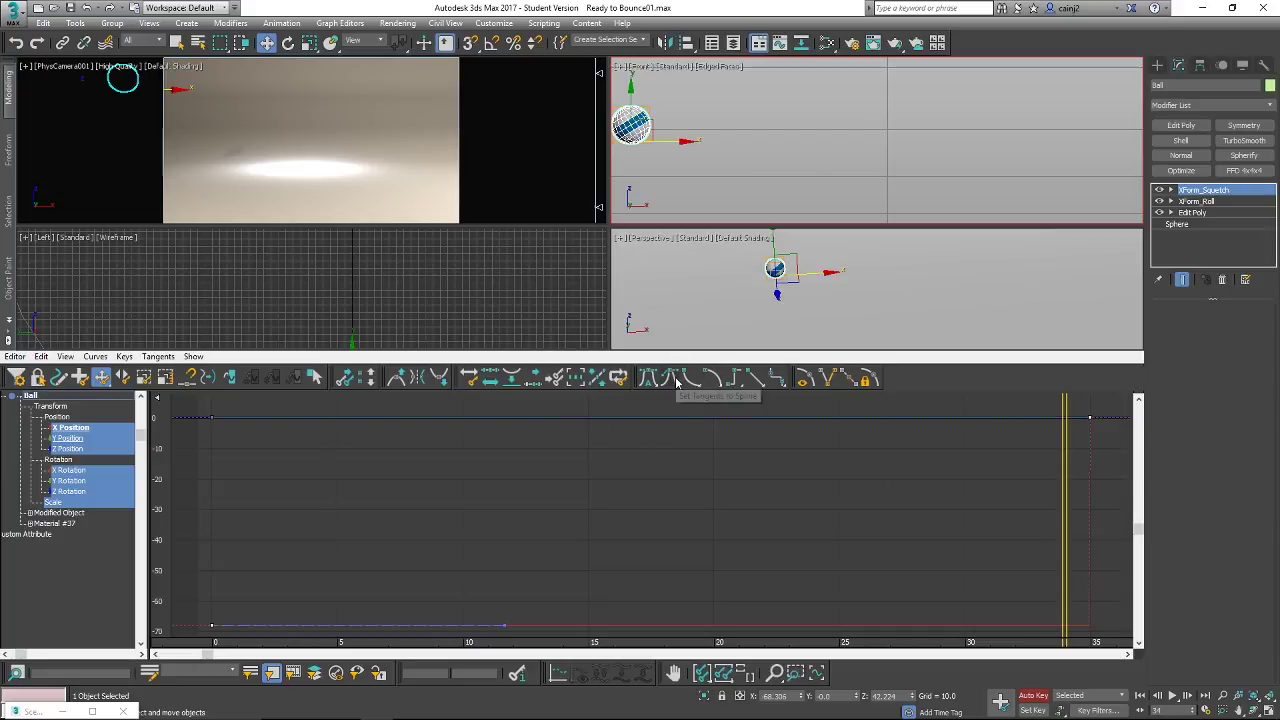
- Give the X Position keys slow, then auto tangents, and lengthen the eases on both keys
middle_click_drag(698, 528, 681, 506)
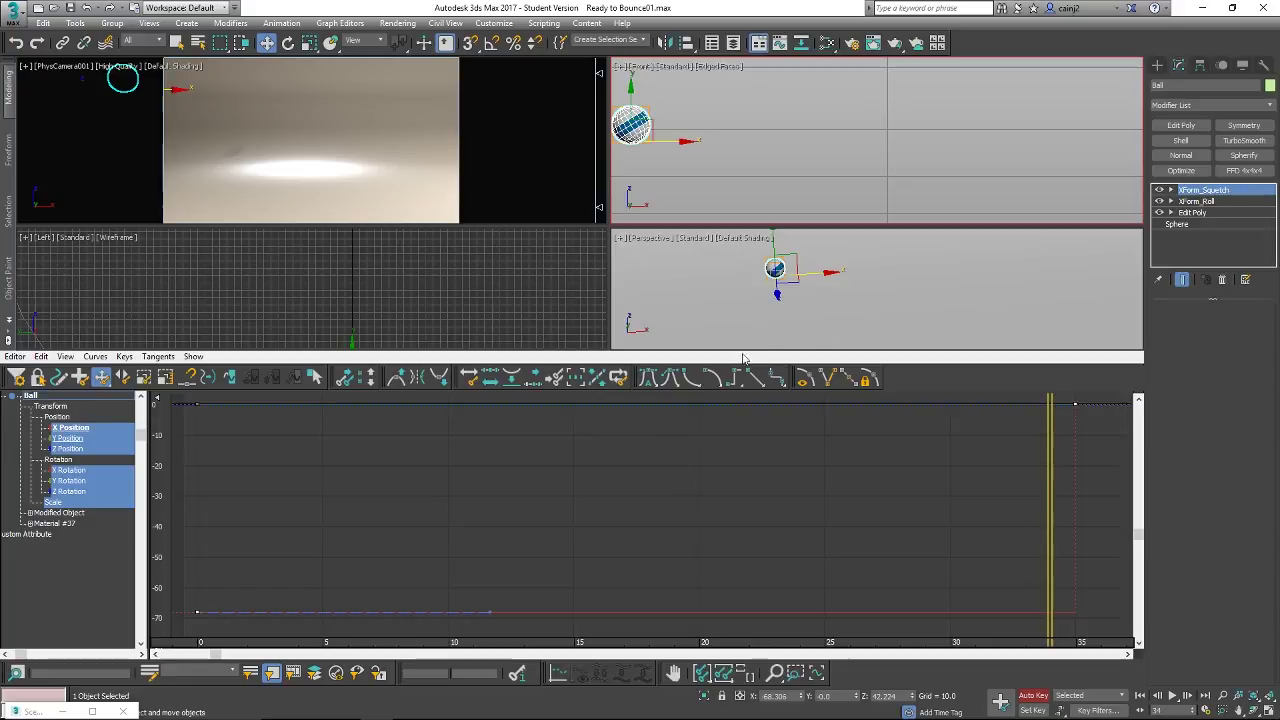
left_click(717, 381)
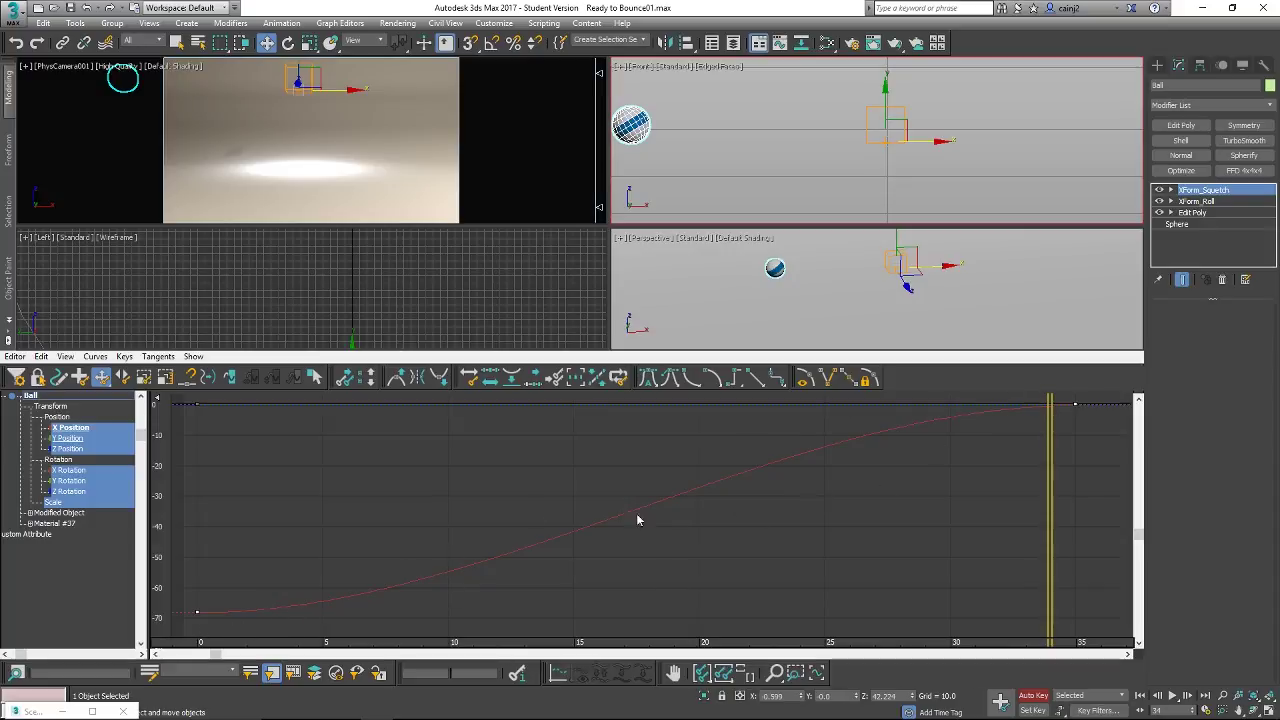
left_click(650, 383)
left_click_drag(784, 404, 408, 406)
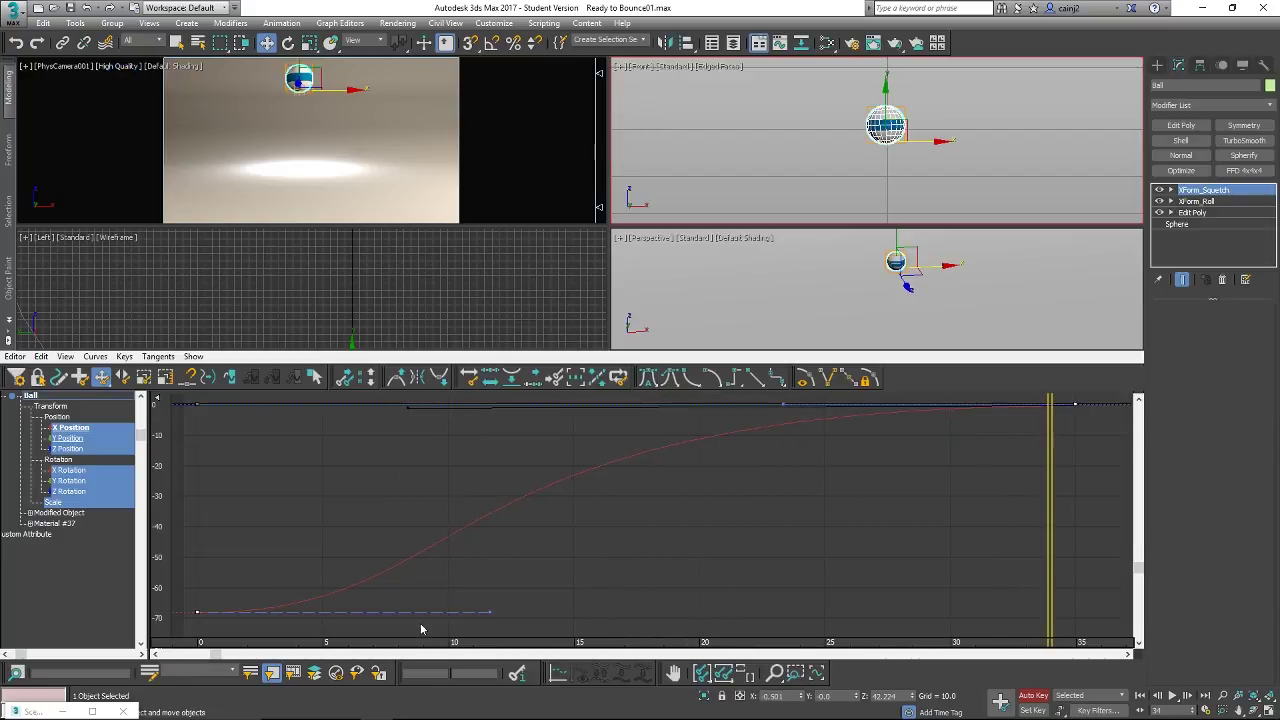
left_click_drag(484, 612, 810, 612)
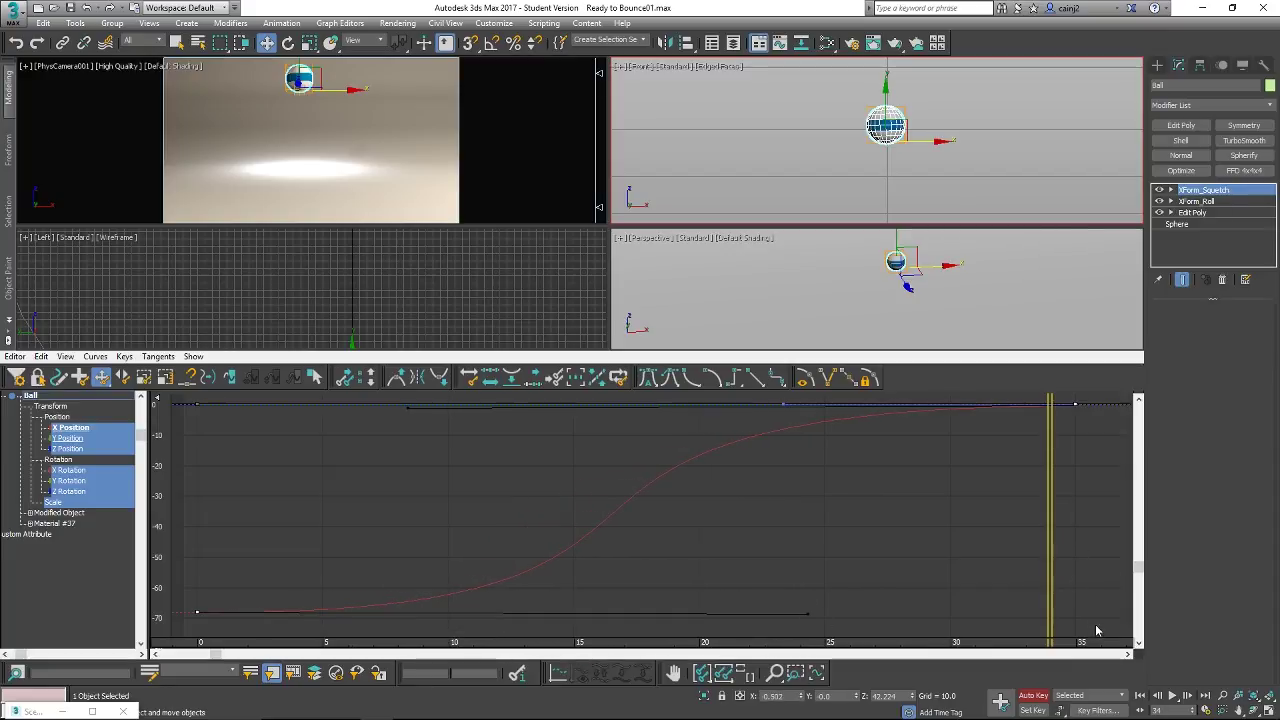
- Review playback, make the X Position curve rise earlier, deselect the keys, and close the editor
left_click(1173, 695)
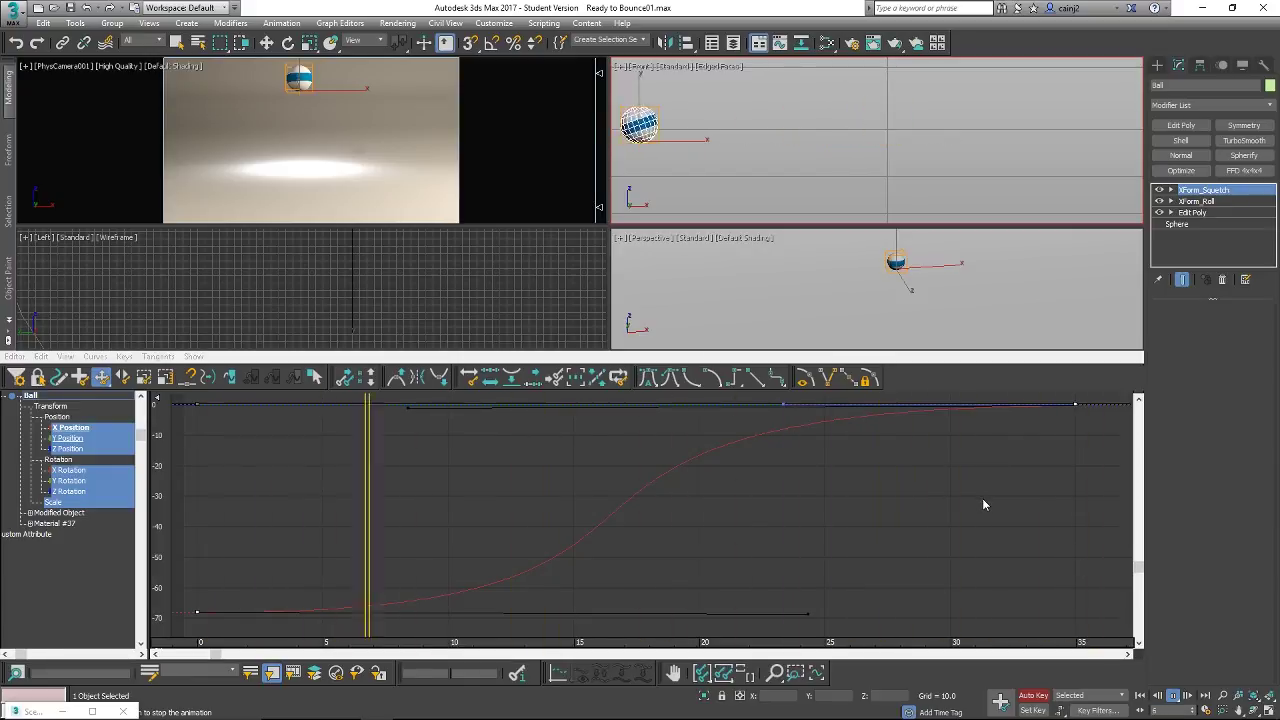
left_click(1172, 695)
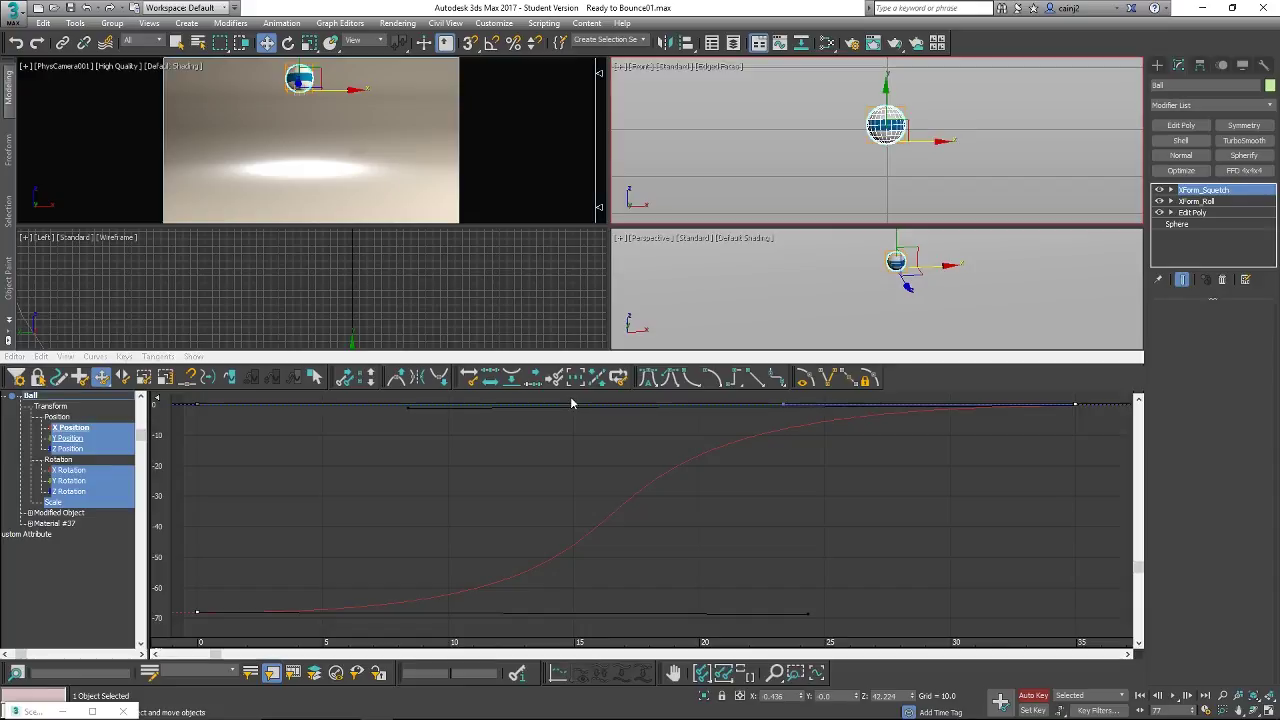
left_click_drag(570, 396, 558, 401)
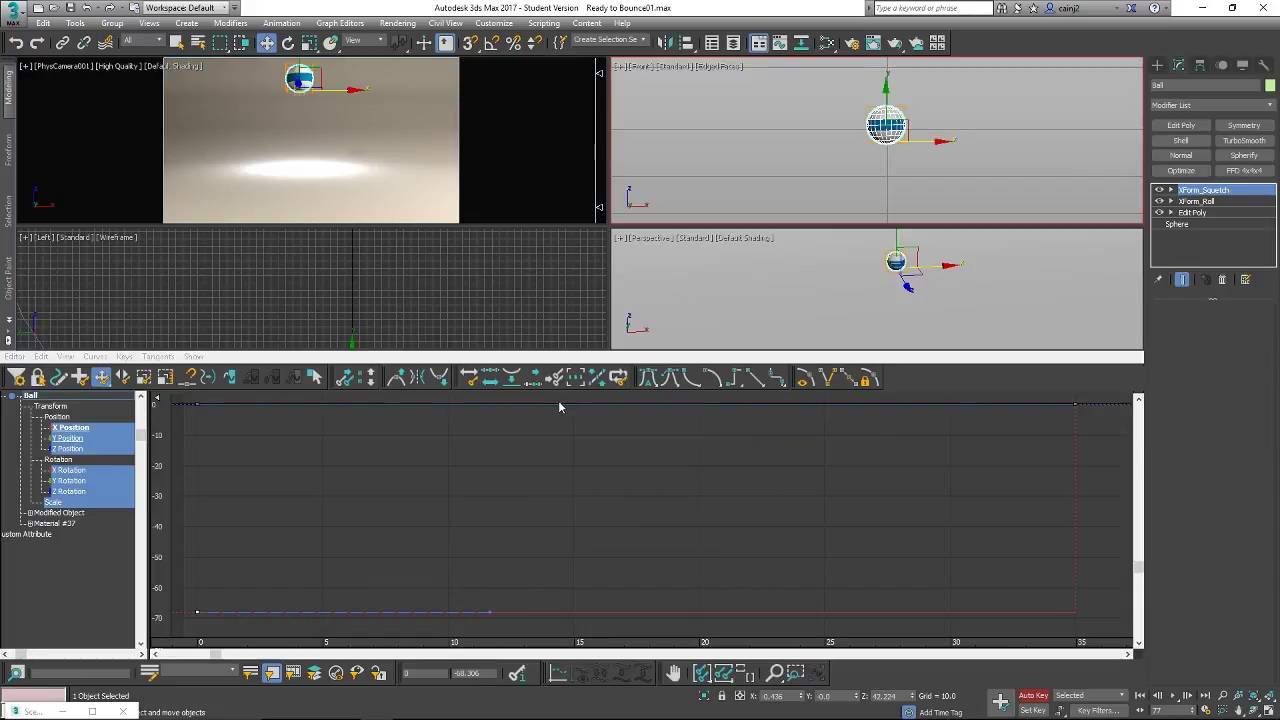
left_click(558, 402)
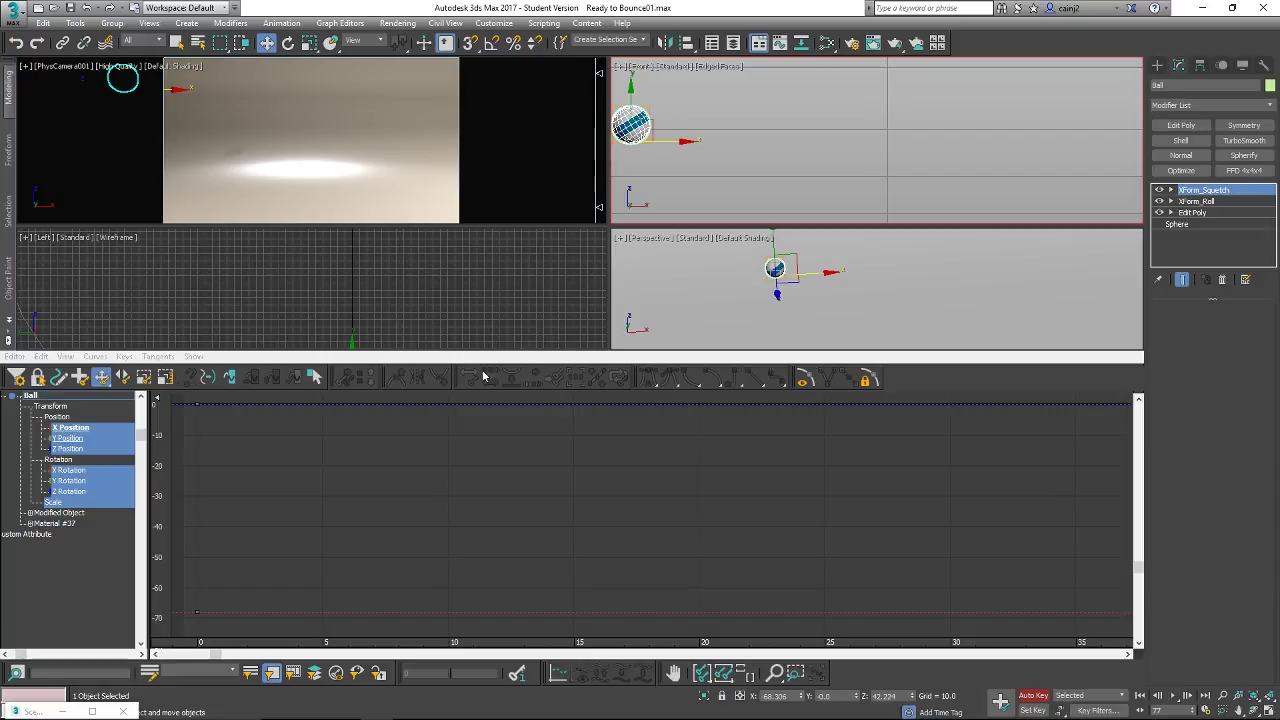
left_click_drag(532, 360, 571, 243)
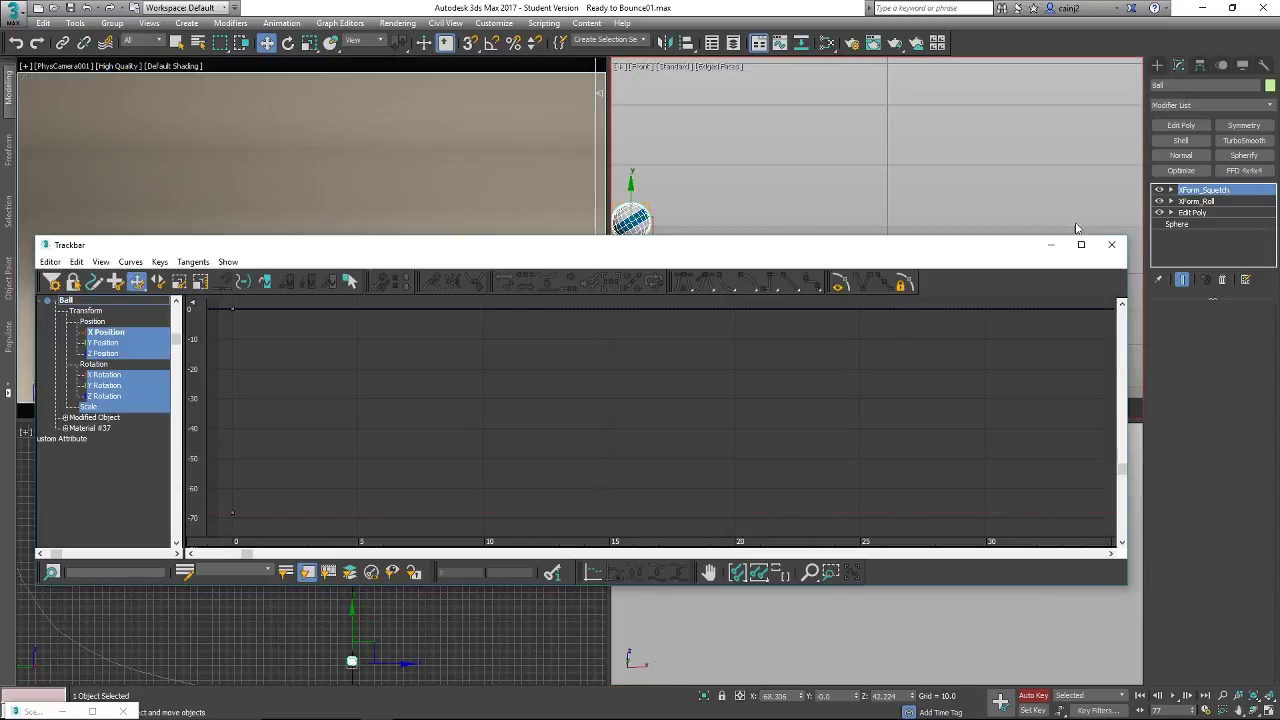
left_click(1109, 240)
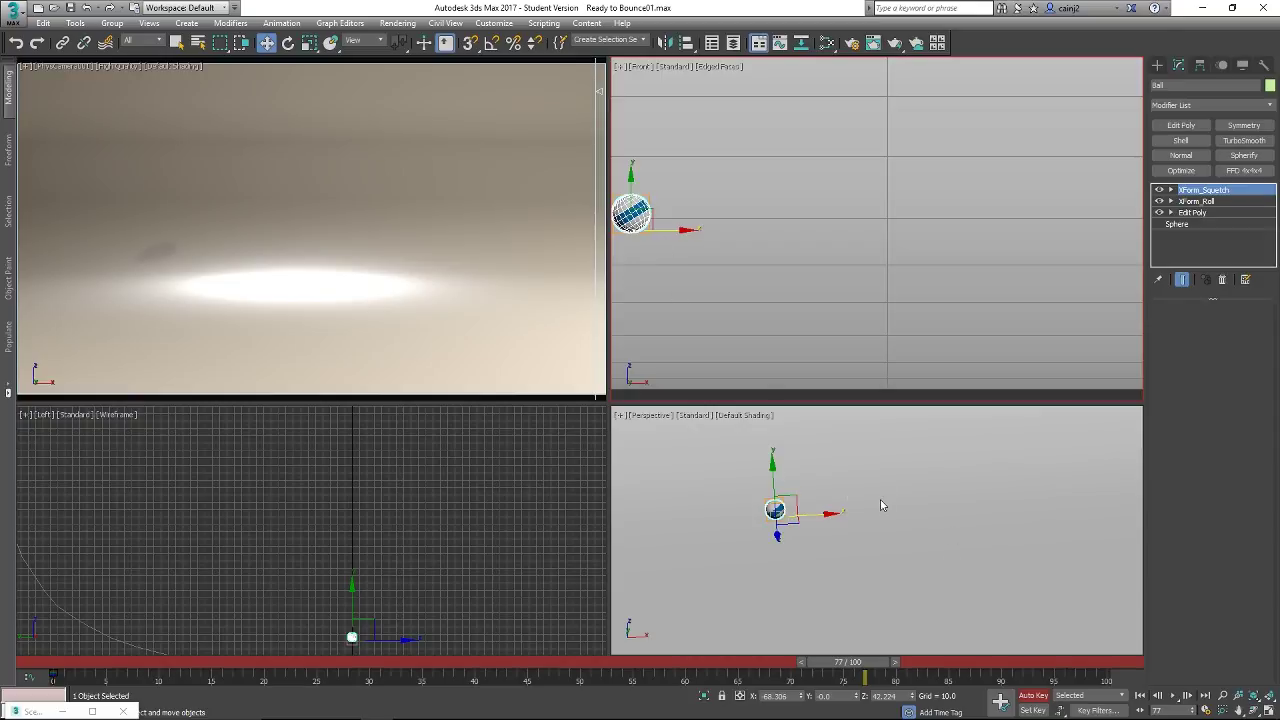
- In the Front view, key the ball dropping right onto the floor at frame 10, then scrub to check
right_click(879, 500)
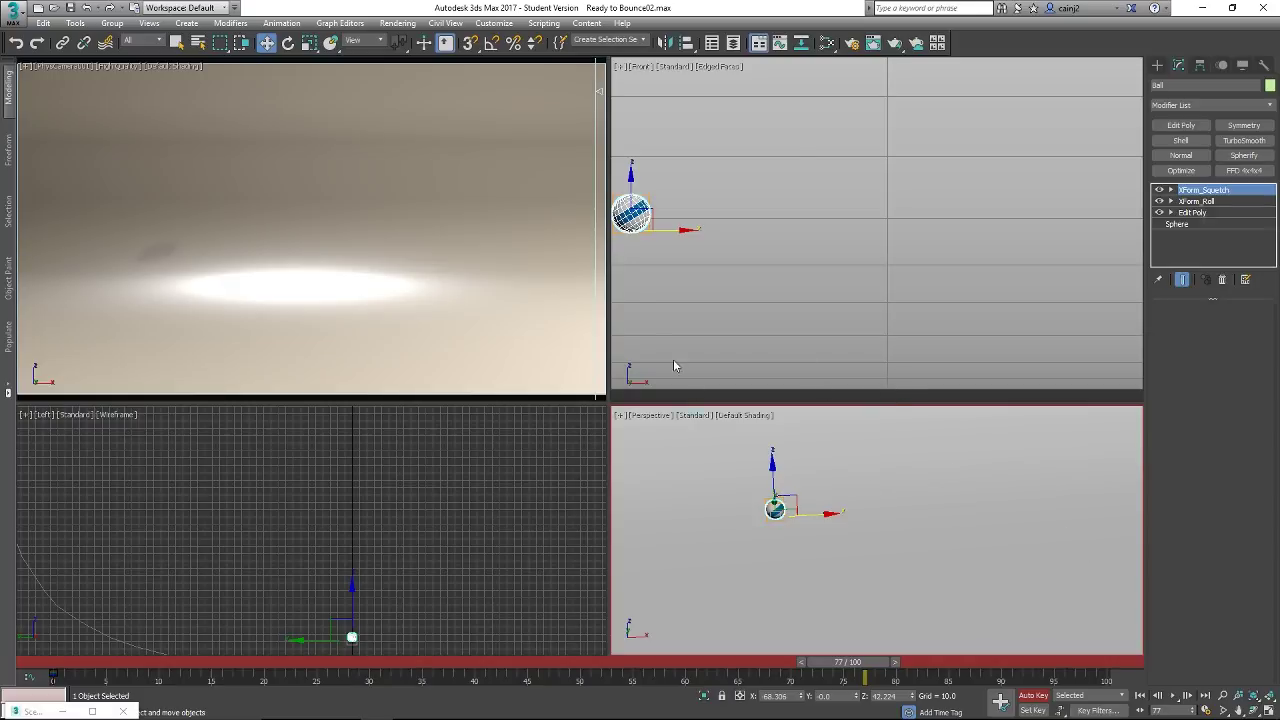
right_click(662, 237)
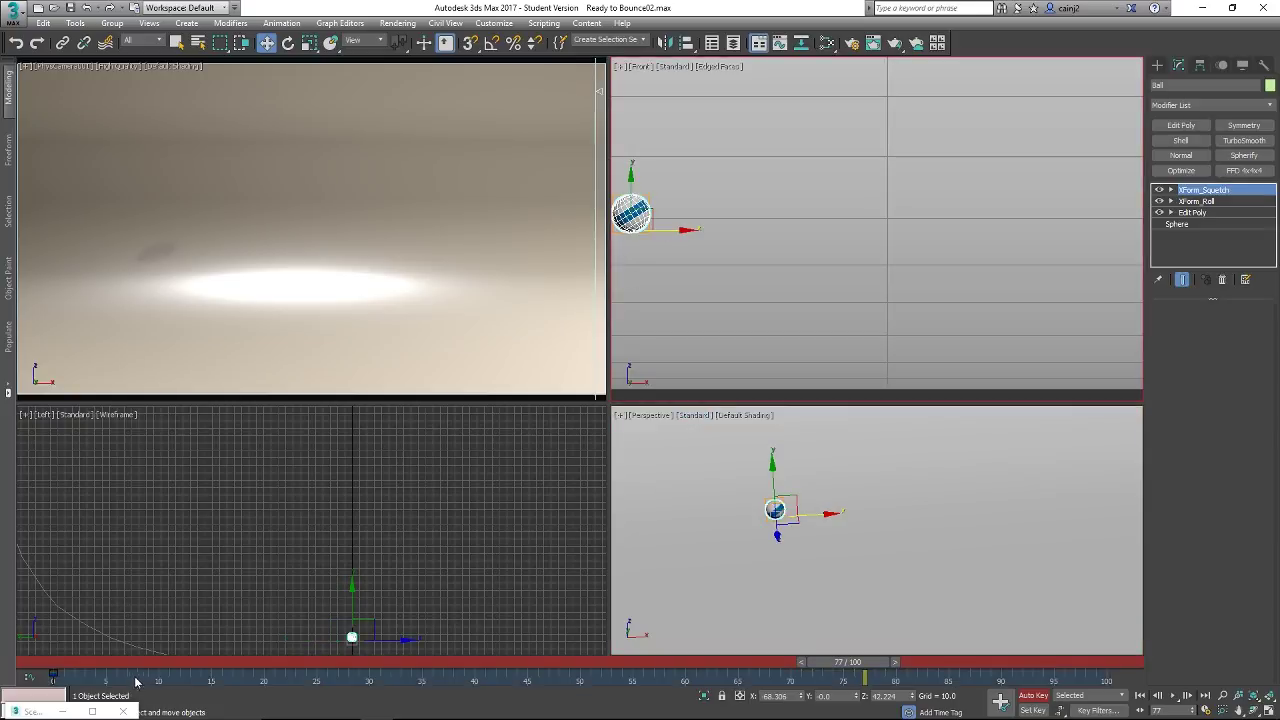
left_click_drag(858, 668, 181, 672)
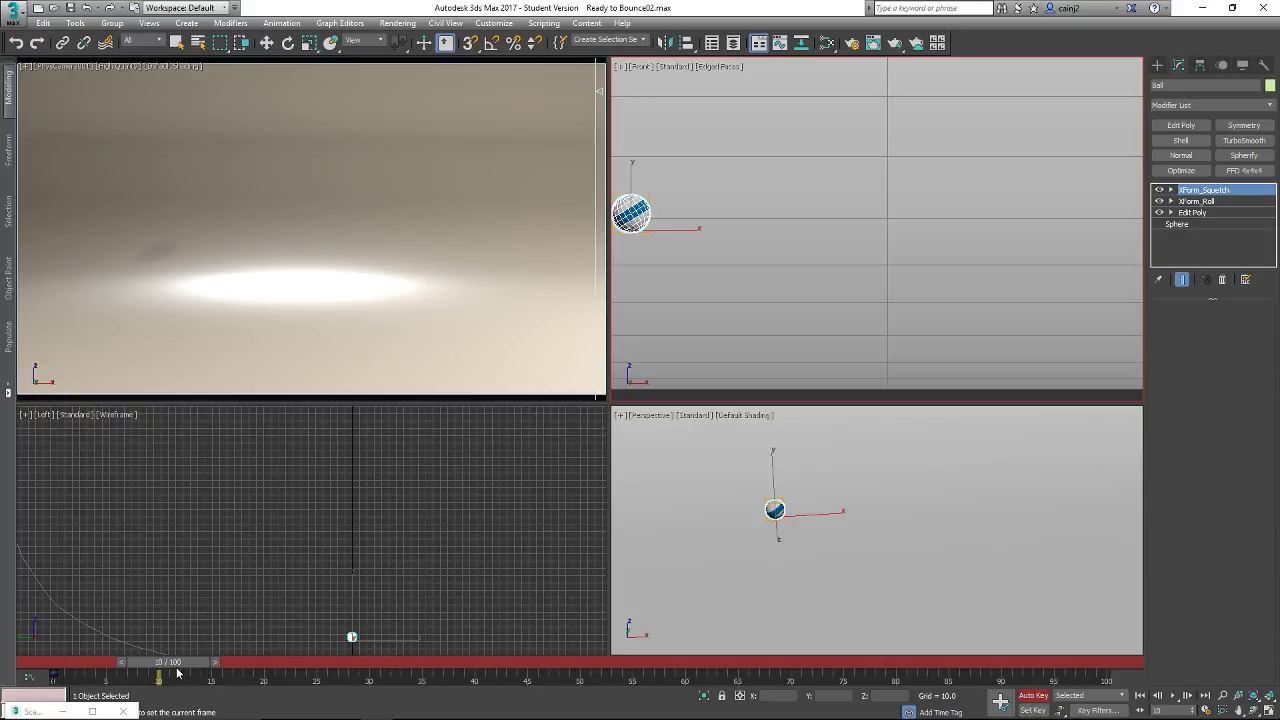
key("w")
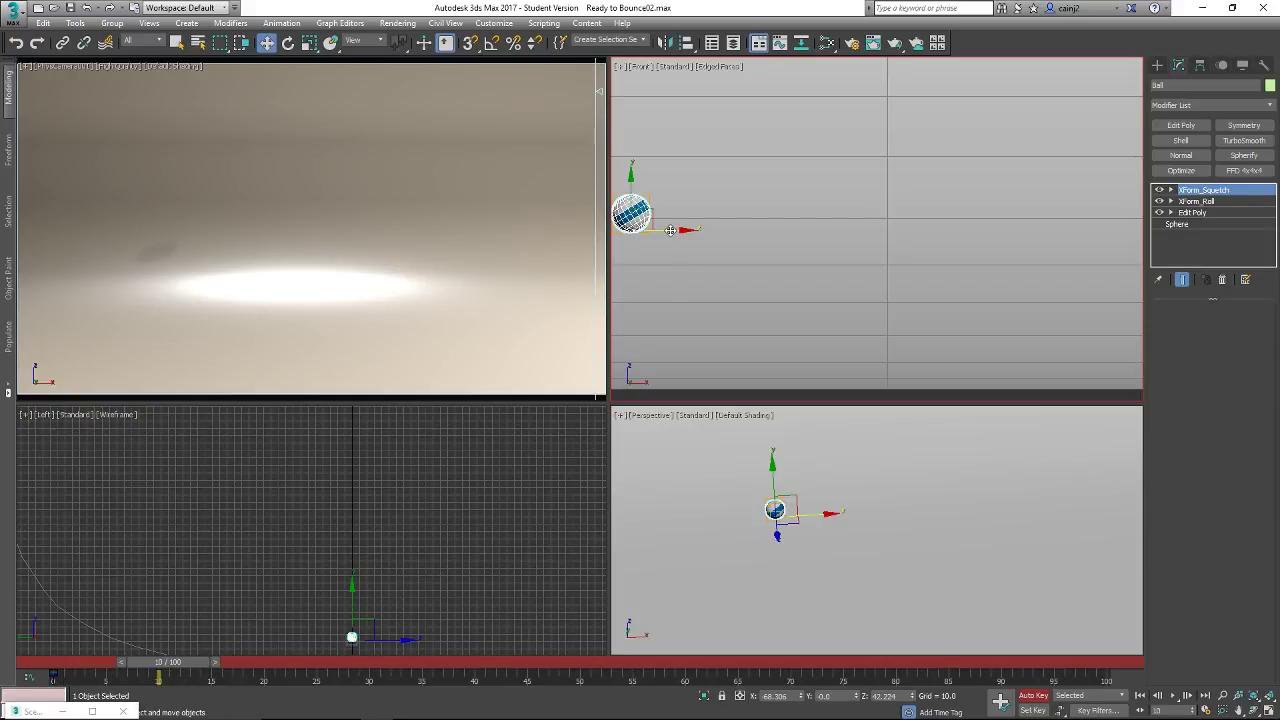
mouse_move(662, 230)
left_mouse_down()
mouse_move(697, 230)
mouse_move(639, 231)
mouse_move(680, 230)
left_mouse_up()
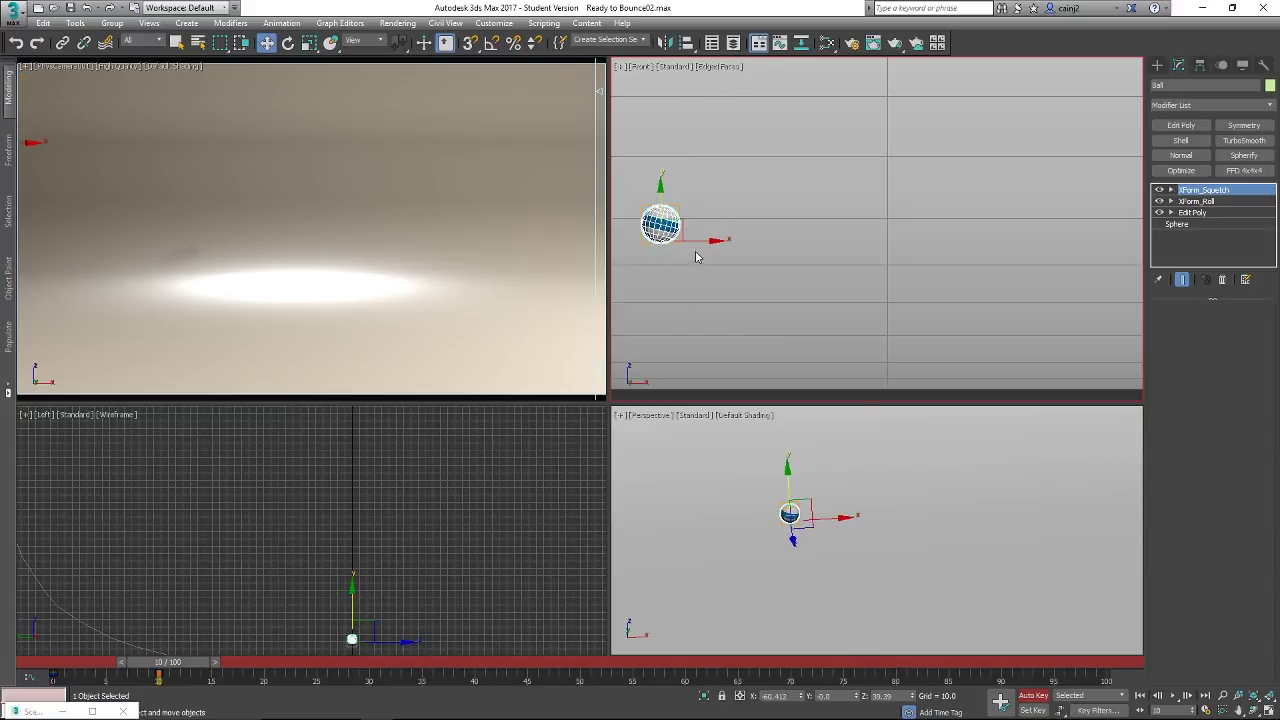
left_click_drag(700, 252, 724, 337)
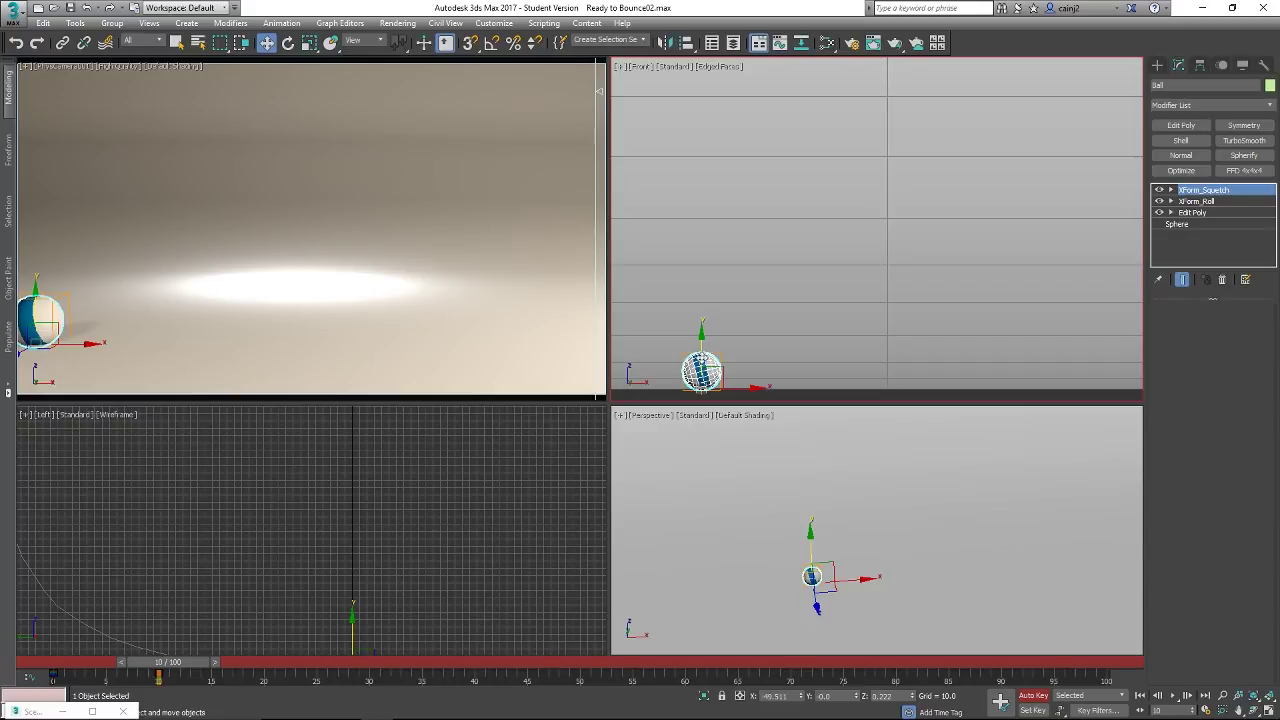
left_click_drag(170, 673, 293, 662)
key("w")
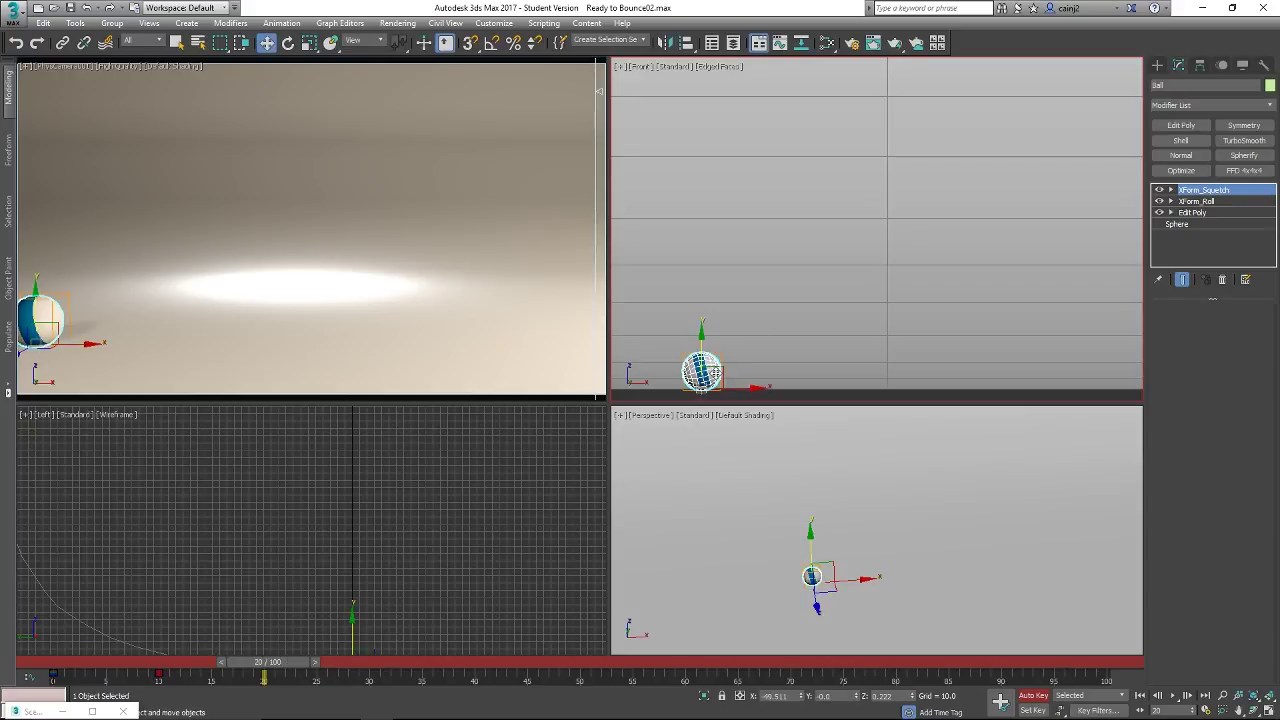
- Key the ball up and to the right in the air at frame 20, then scrub to check
left_click_drag(728, 386, 730, 352)
left_click_drag(719, 367, 858, 283)
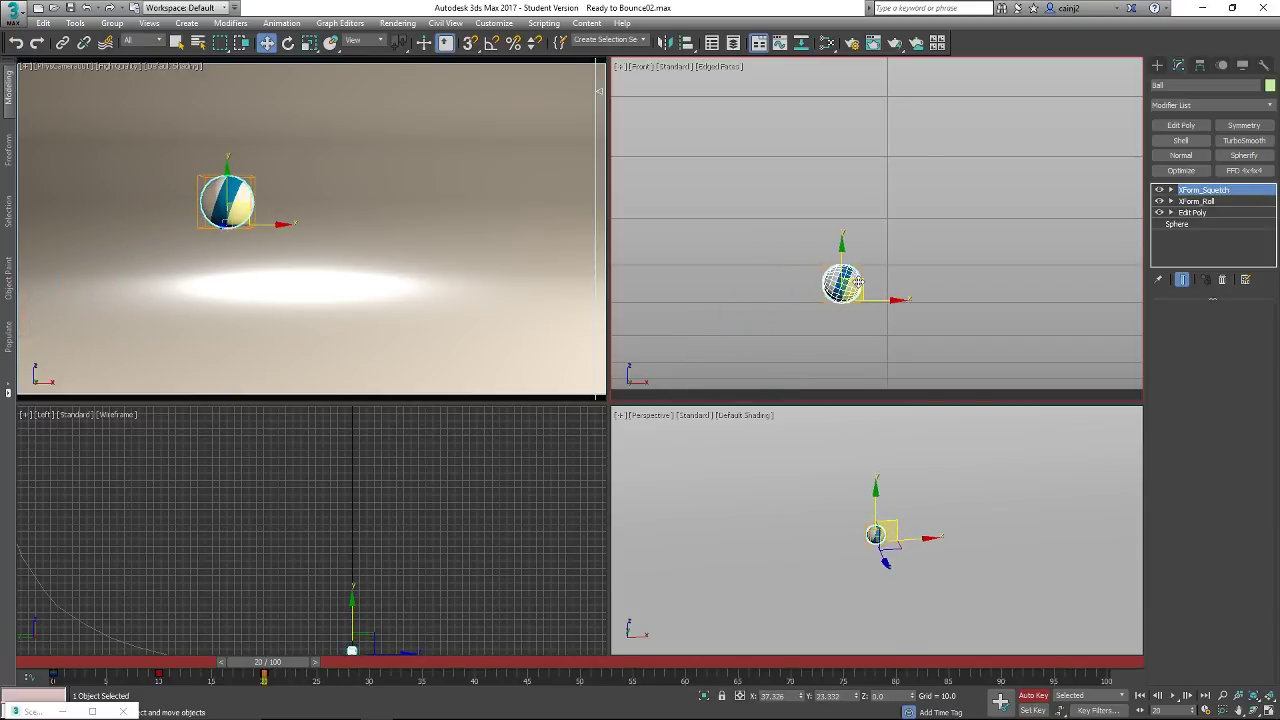
mouse_move(270, 662)
left_mouse_down()
mouse_move(60, 662)
mouse_move(289, 662)
mouse_move(309, 689)
mouse_move(70, 690)
mouse_move(369, 690)
left_mouse_up()
- Drop the ball to the floor at the scene's centre at frame 30 and review the bounce
key("w")
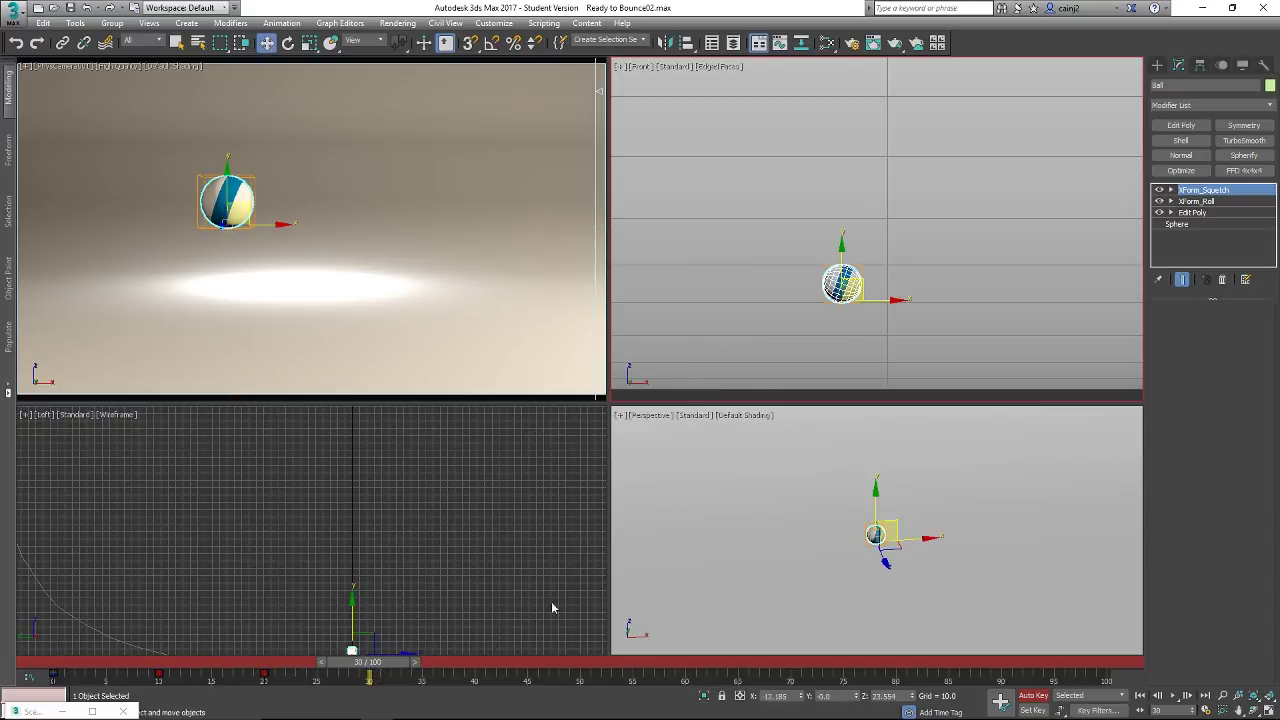
left_click_drag(860, 280, 921, 368)
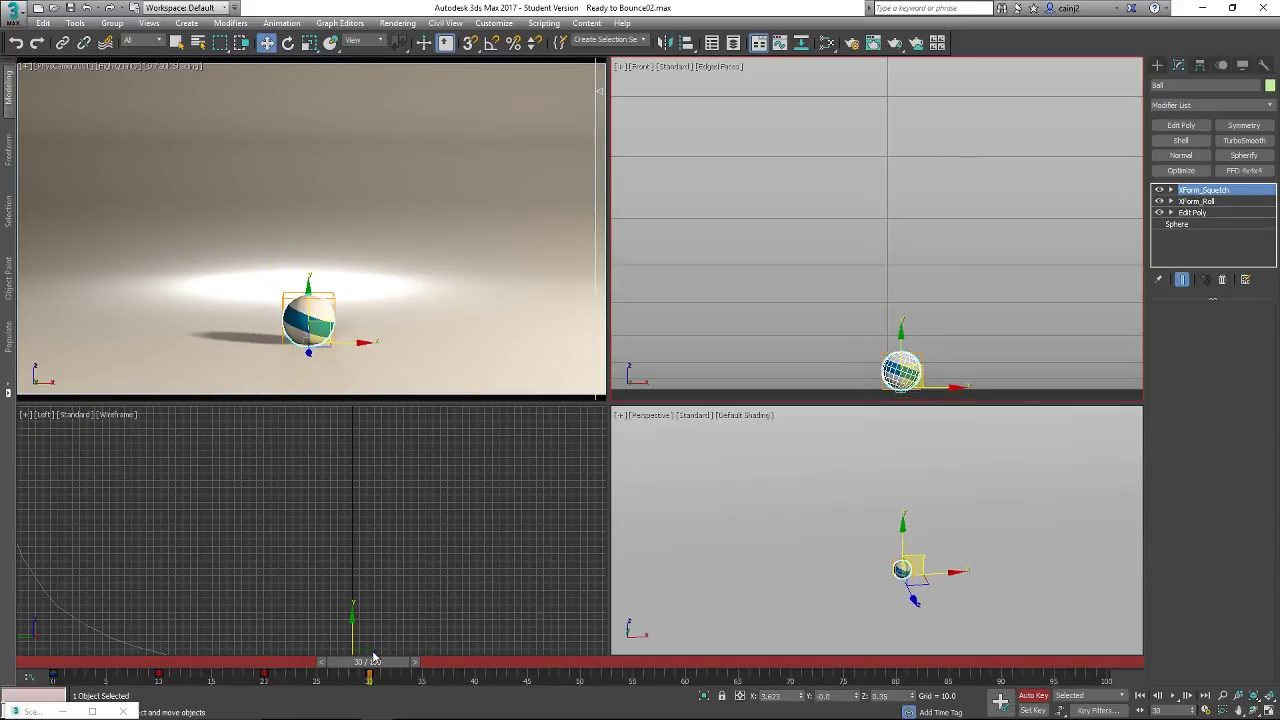
left_click_drag(375, 661, 275, 663)
- Check the ball's position around frame 14 from the Left view
key("w")
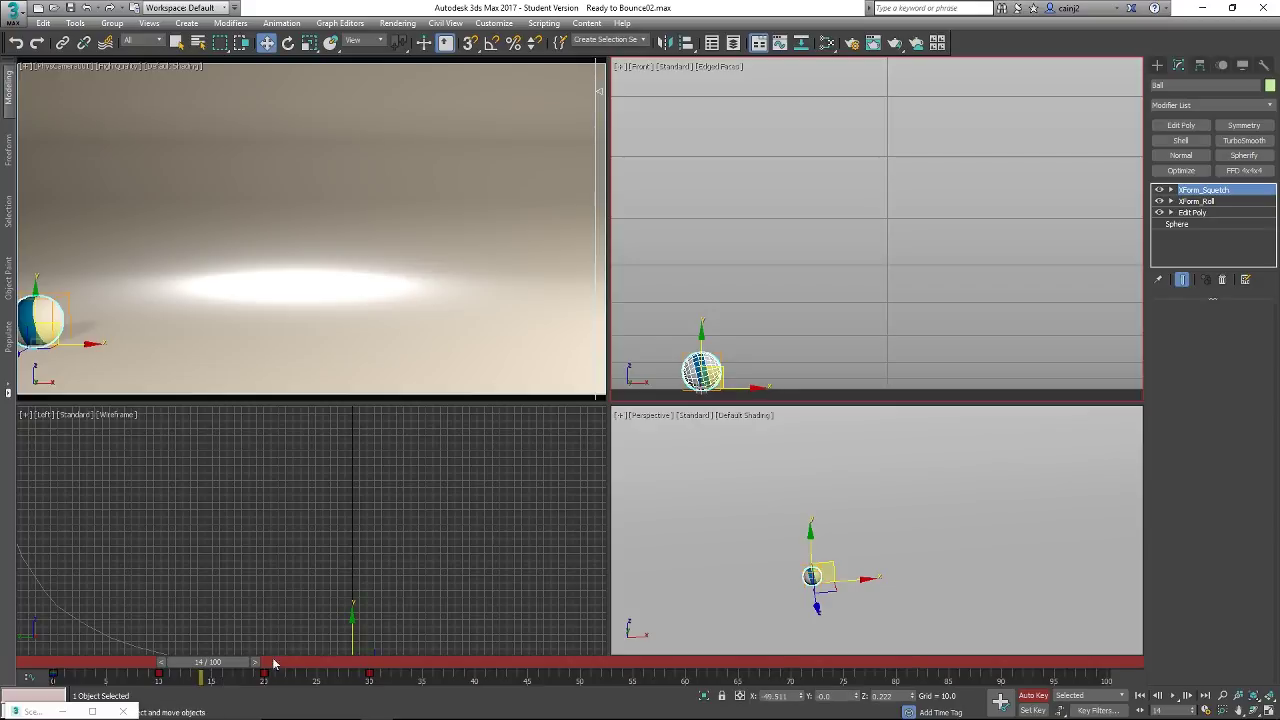
left_click(389, 590)
left_click_drag(352, 630, 334, 594)
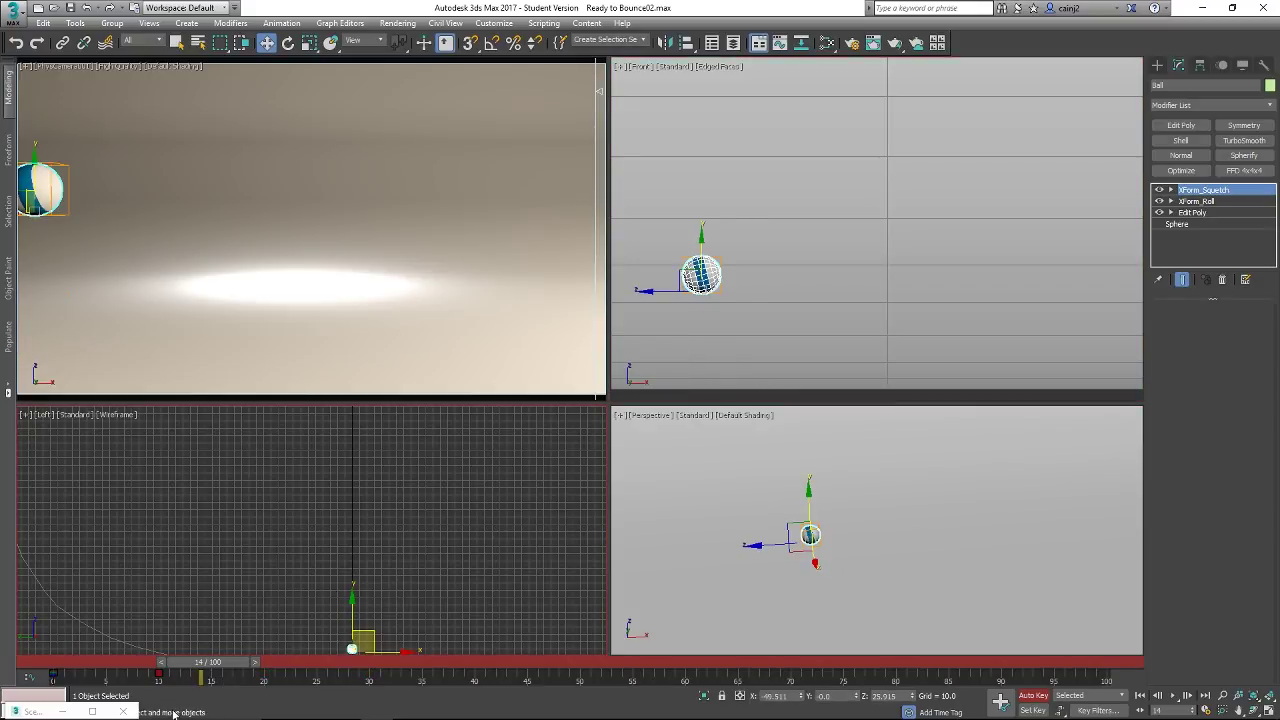
left_click_drag(213, 667, 160, 672)
- At frame 8, slide the ball right along X in the Front view and review frames 8–12
key("w")
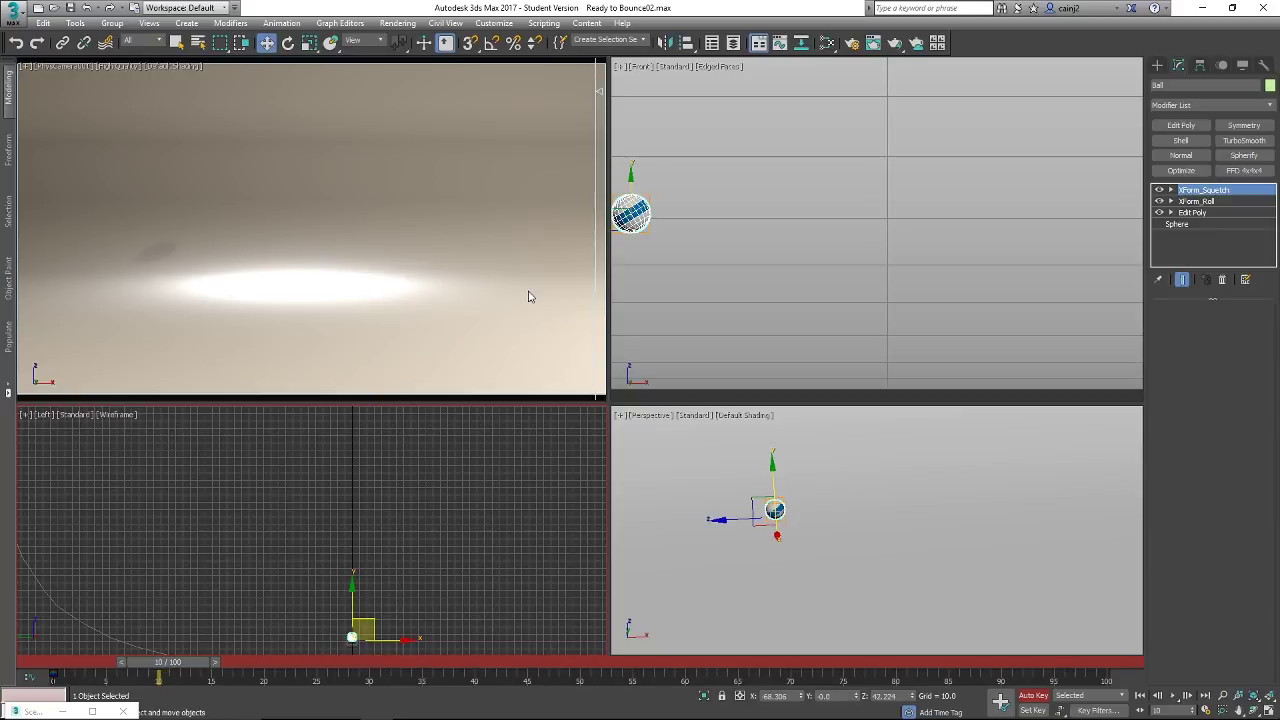
left_click(633, 217)
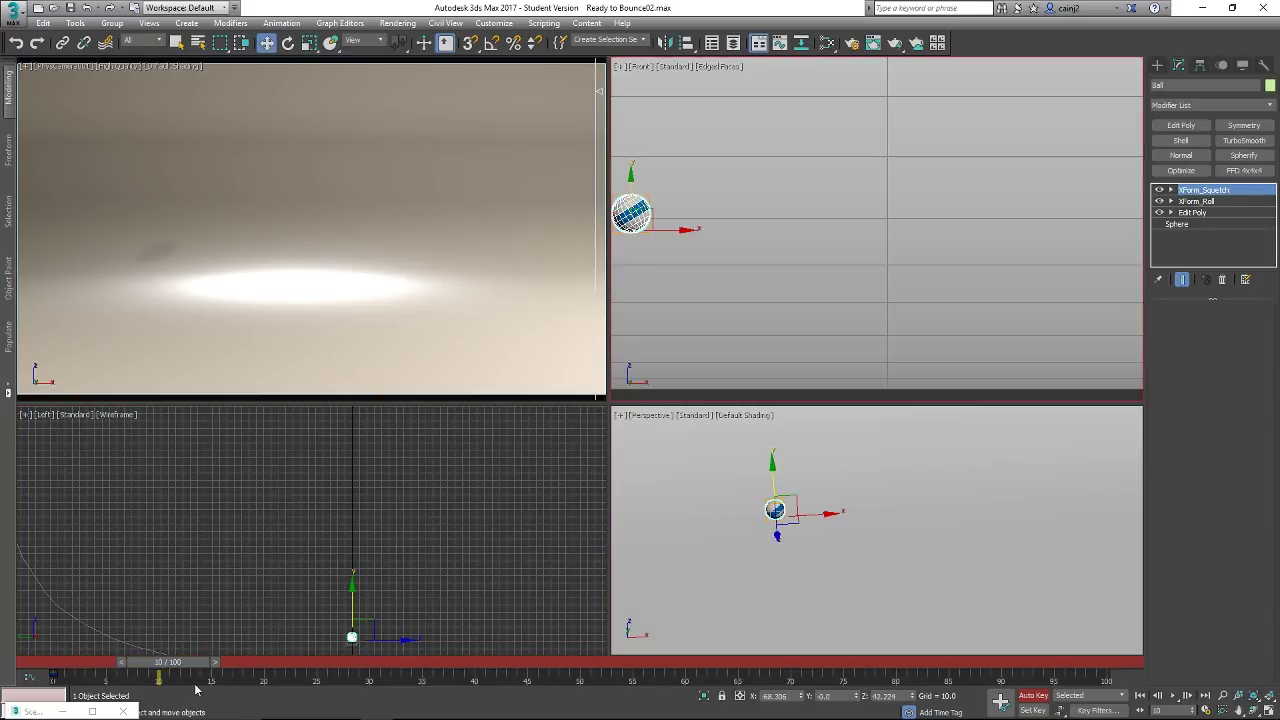
mouse_move(188, 664)
left_mouse_down()
mouse_move(137, 668)
mouse_move(174, 667)
left_mouse_up()
key("w")
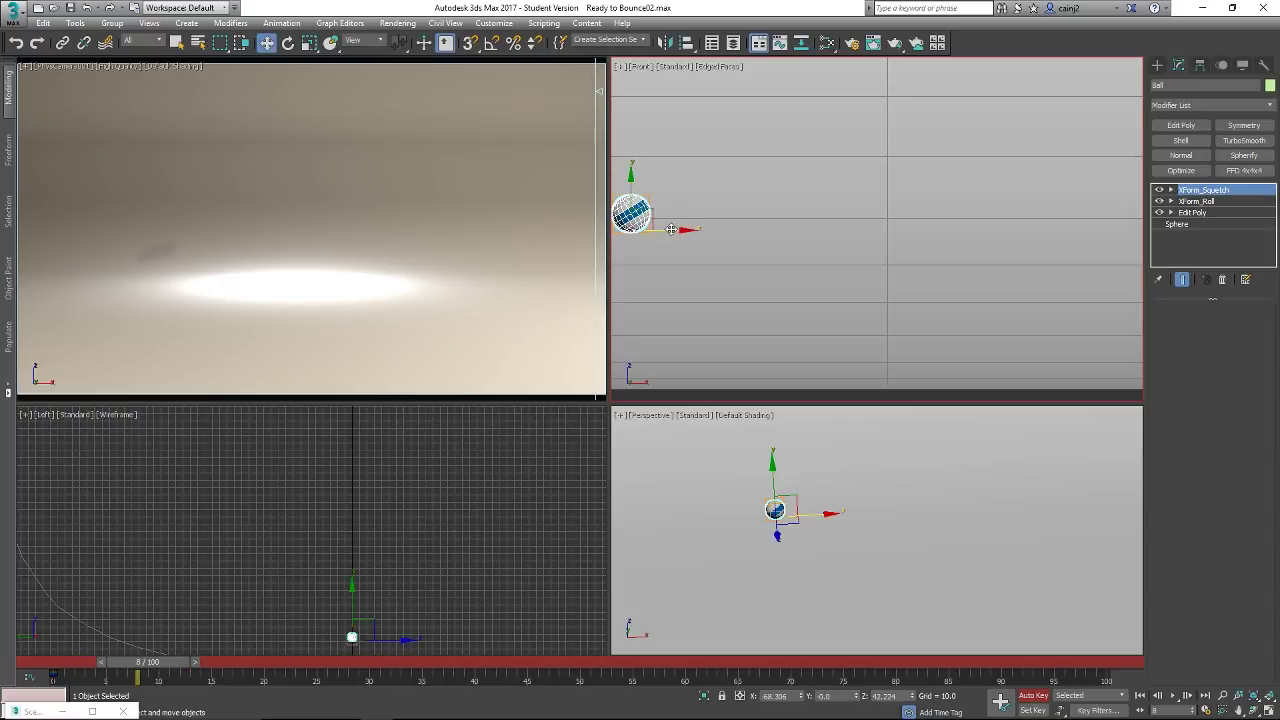
left_click_drag(670, 229, 741, 234)
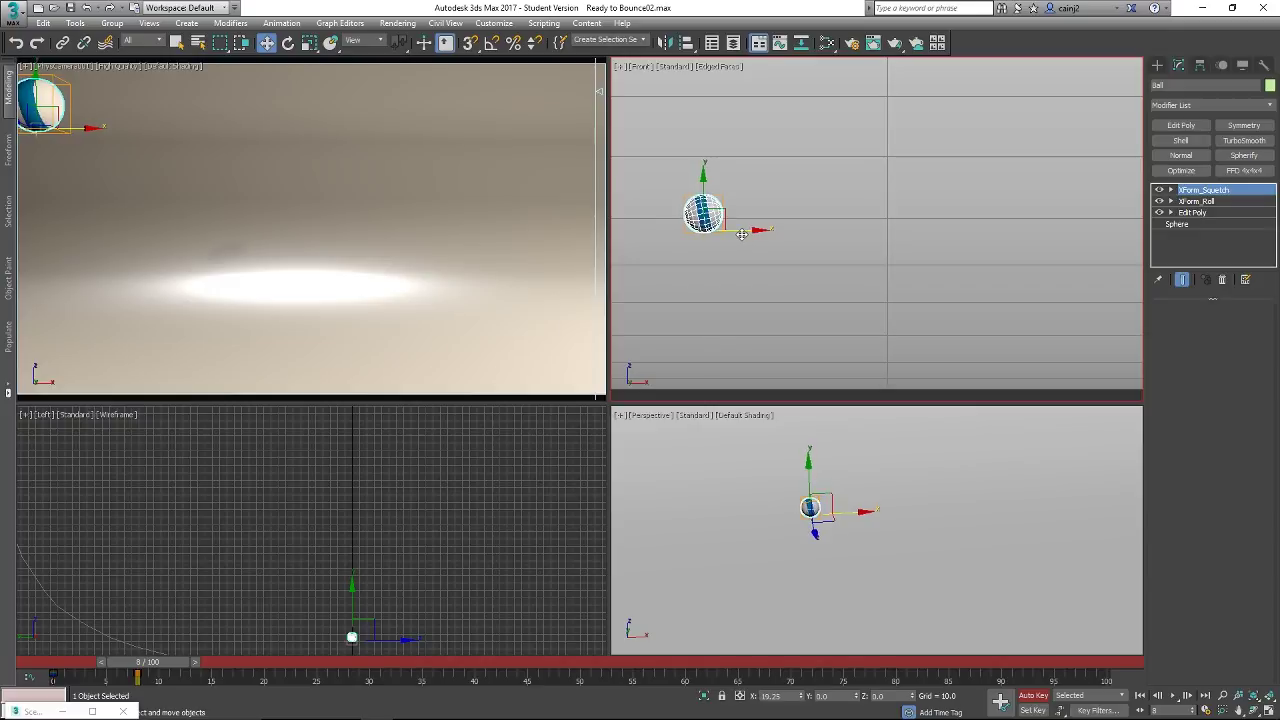
key("q")
left_click_drag(148, 667, 216, 681)
- At frame 15, move the ball right and down onto the floor, then replay the bounce
key("w")
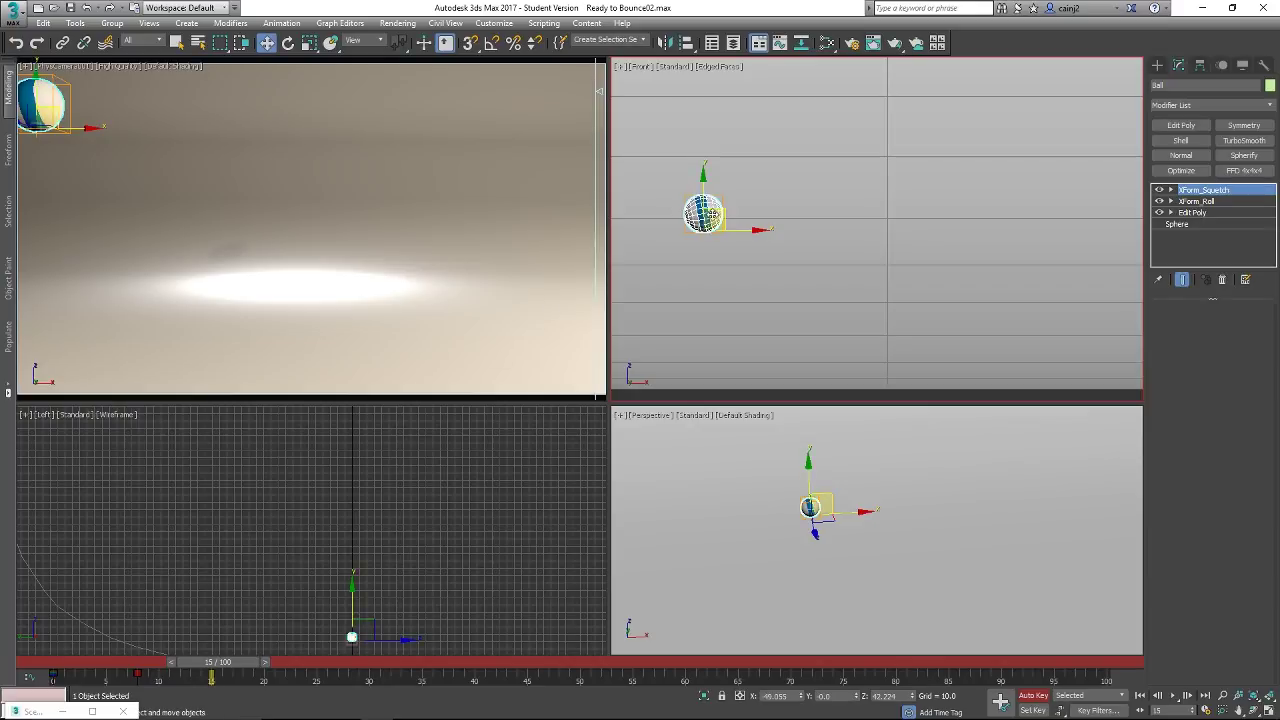
left_click_drag(712, 219, 768, 374)
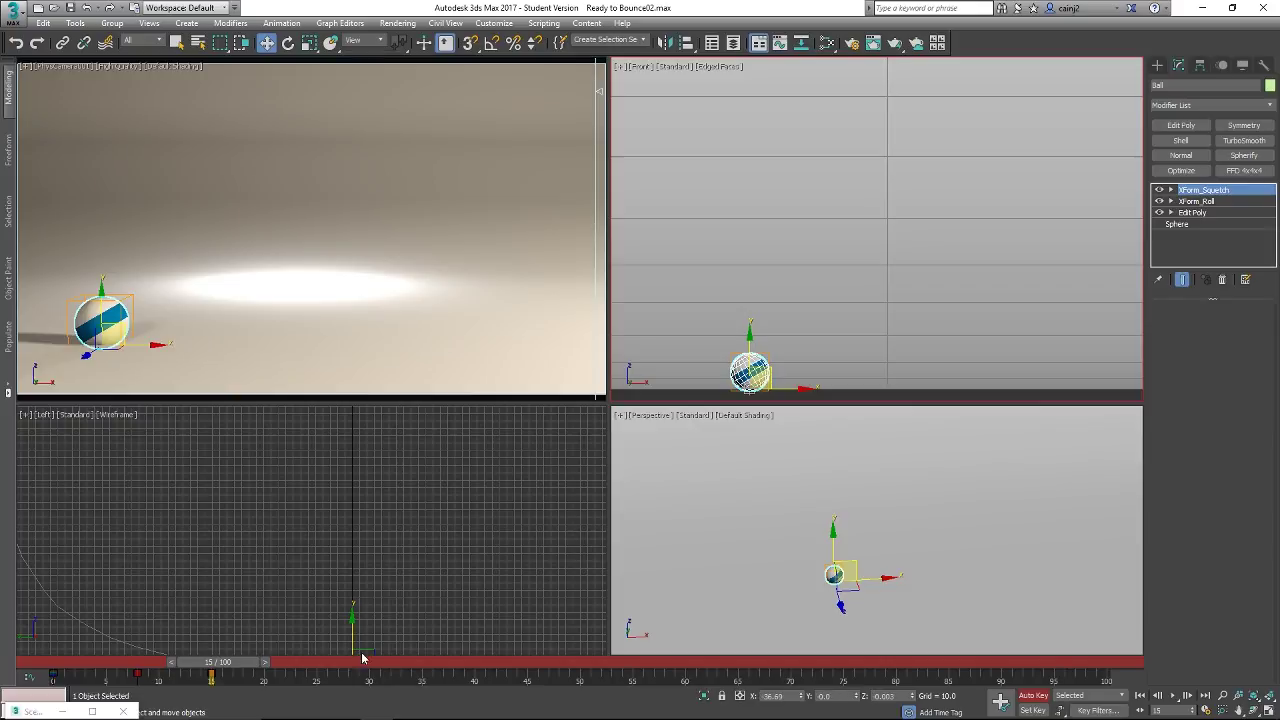
left_click_drag(222, 670, 283, 655)
- Raise the ball up and right at frame 20 and scrub to review the rise
key("w")
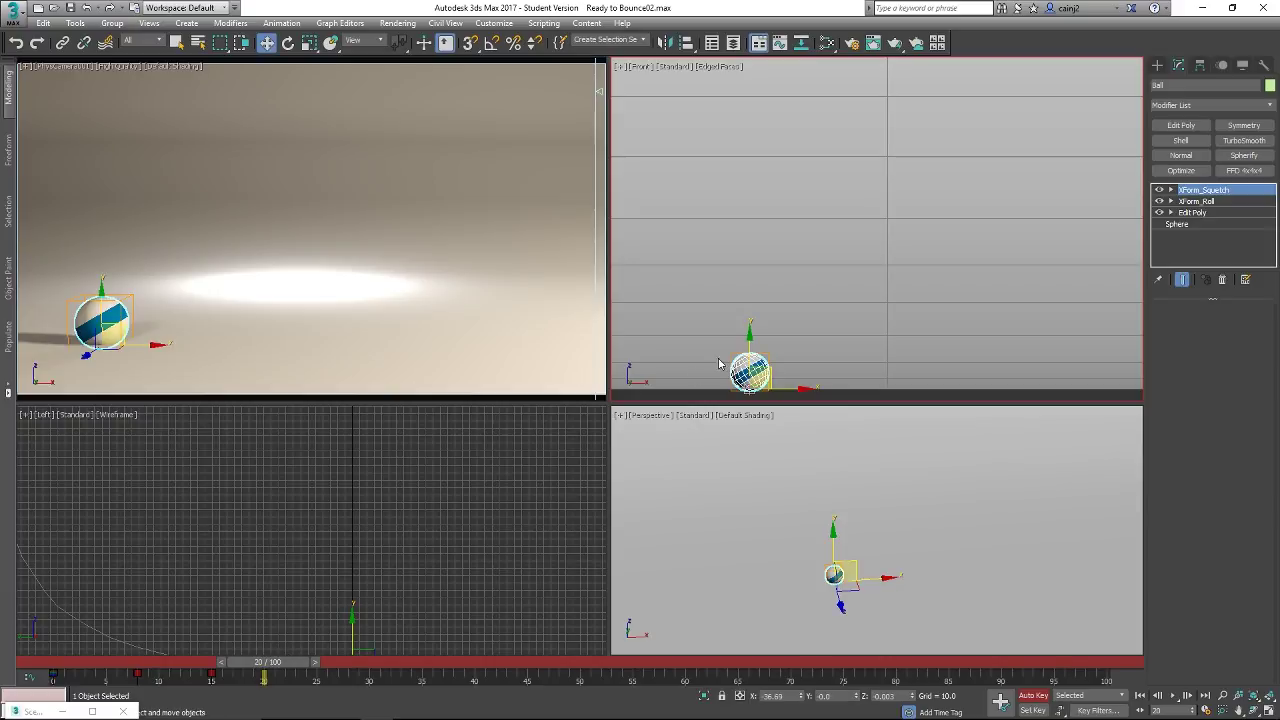
left_click_drag(762, 372, 875, 286)
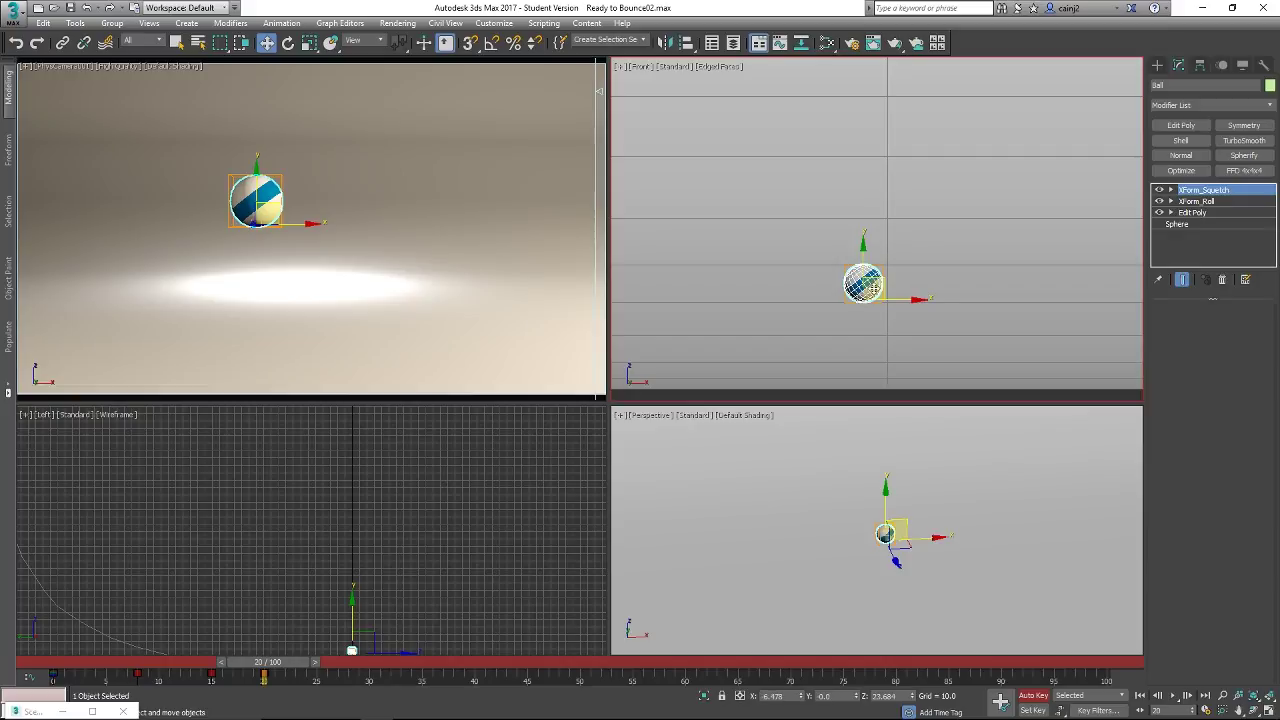
left_click_drag(296, 663, 379, 693)
- Drop the ball to the floor at frame 28, then scrub through to frame 35 to check the motion
key("w")
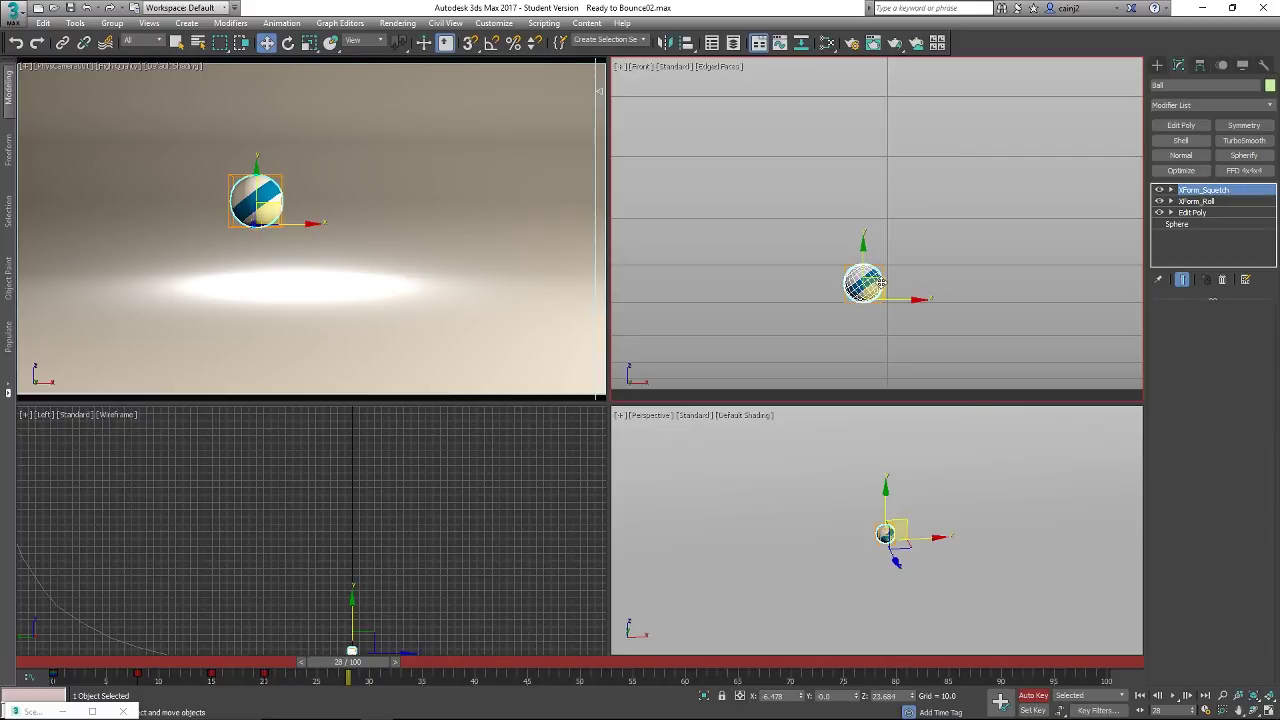
left_click_drag(876, 284, 923, 374)
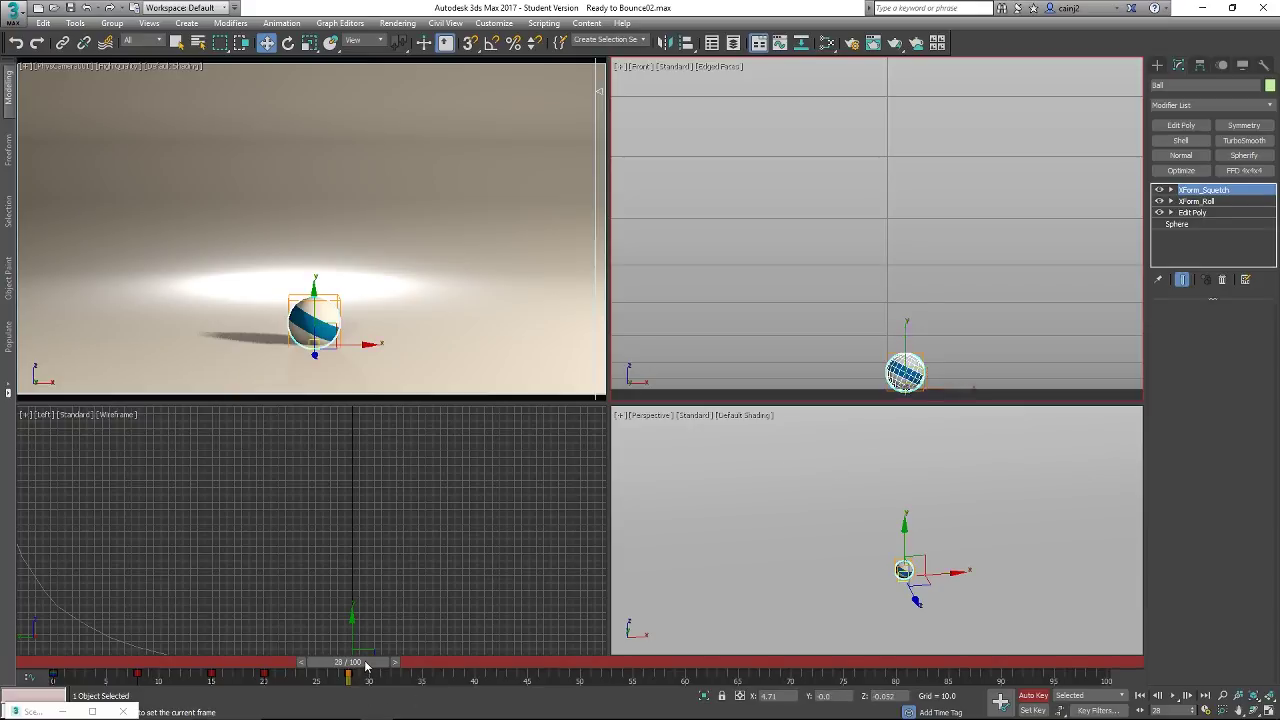
left_click_drag(352, 663, 238, 663)
left_click_drag(263, 705, 424, 660)
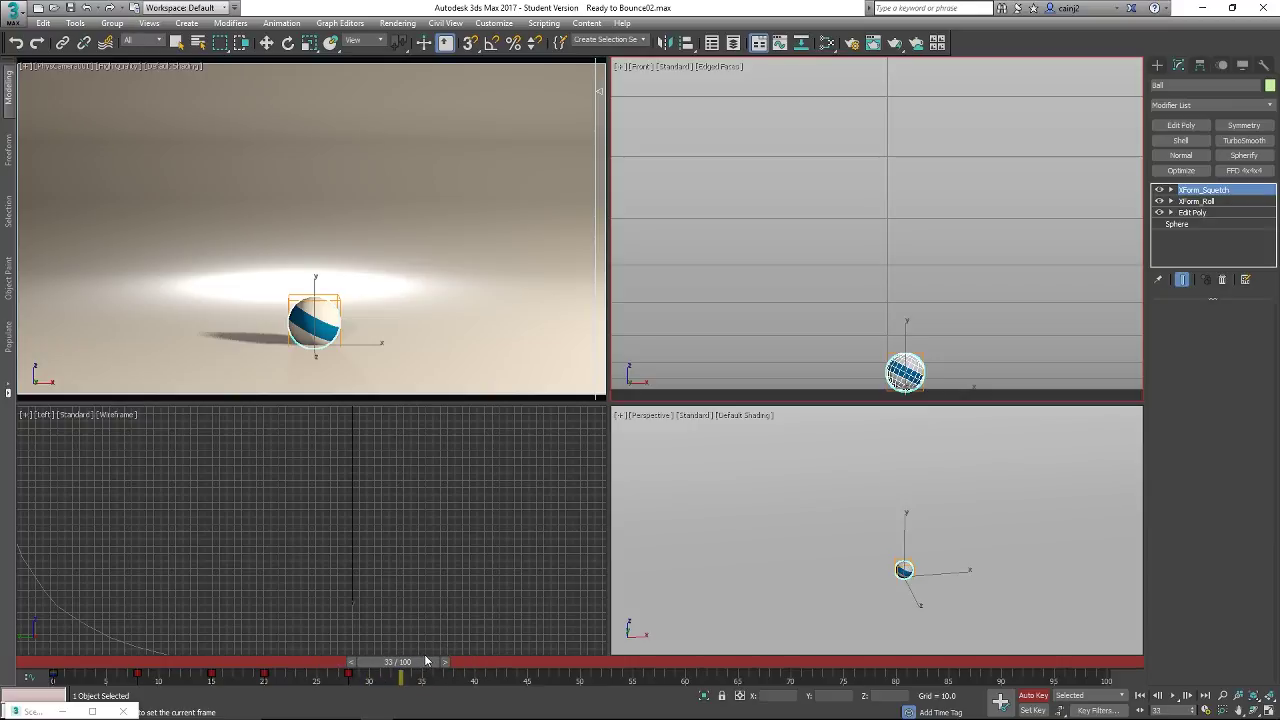
- Key the ball up and right at frame 33, then down and right at frame 37
key("w")
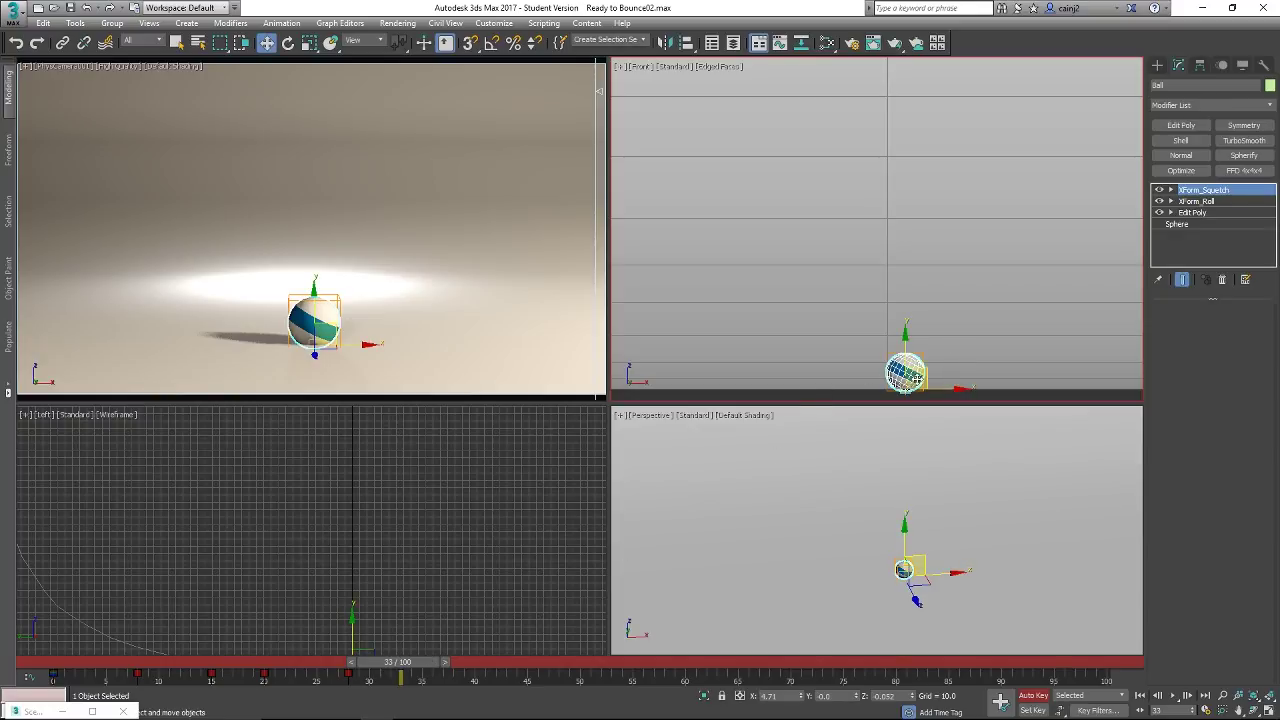
left_click_drag(926, 369, 994, 334)
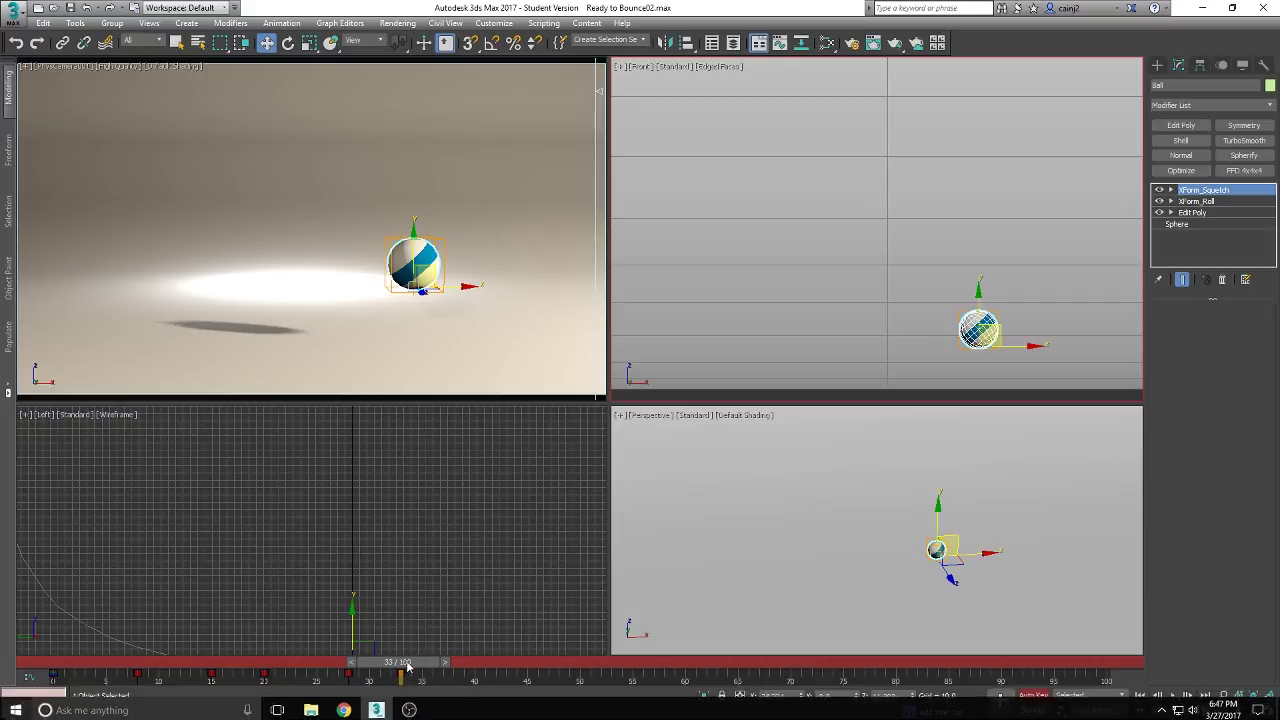
key("q")
left_click_drag(409, 664, 476, 662)
key("w")
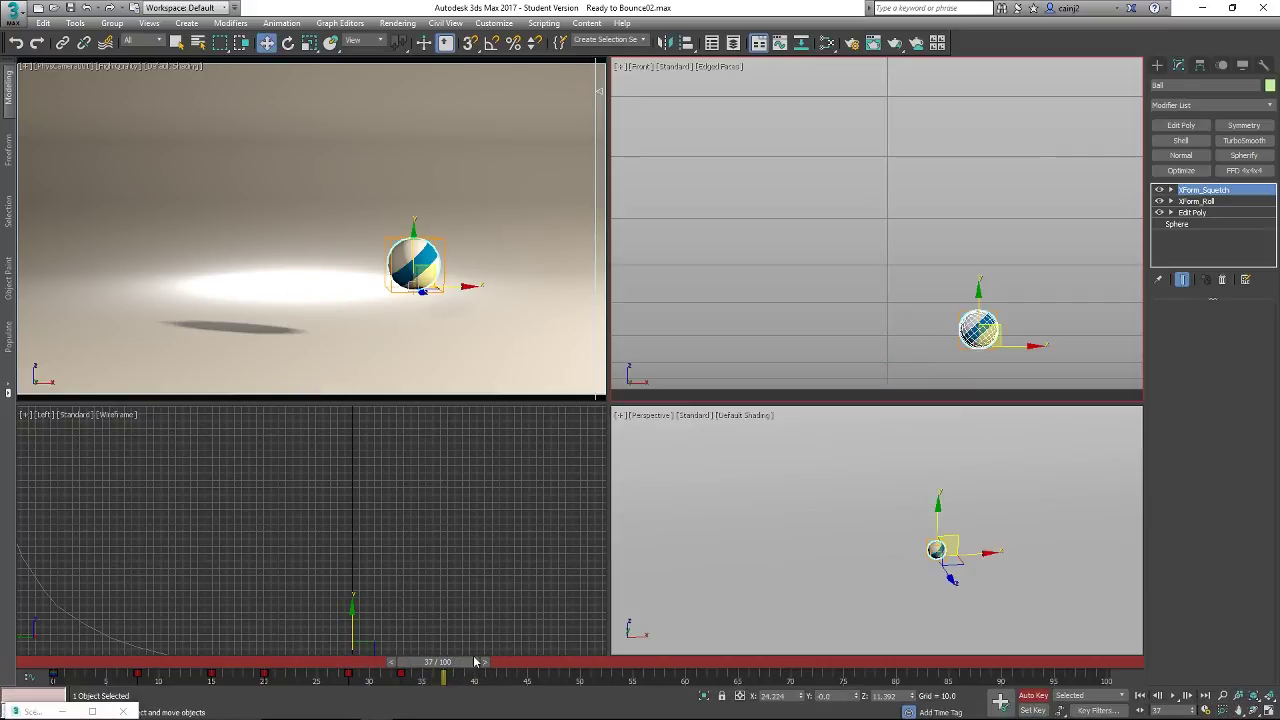
left_click_drag(995, 331, 1032, 379)
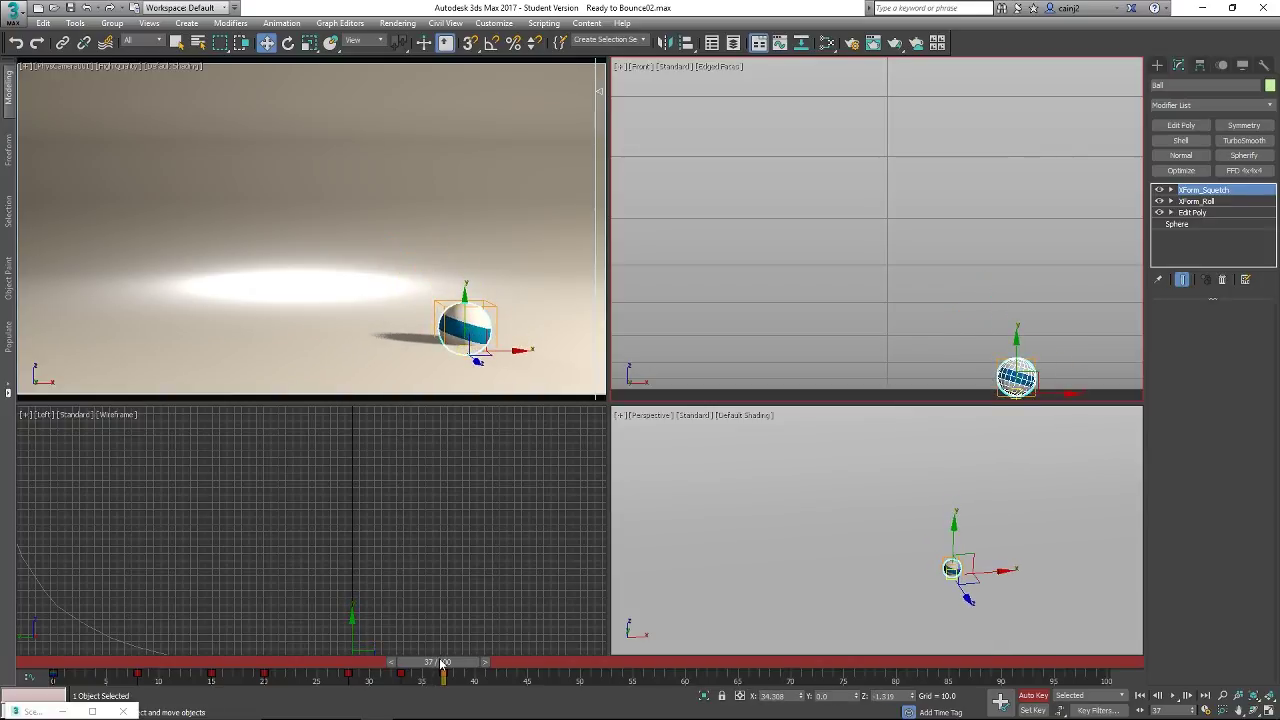
- Lift the ball slightly at frame 39, then push it right out of the camera view at frame 45
left_click_drag(443, 665, 484, 661)
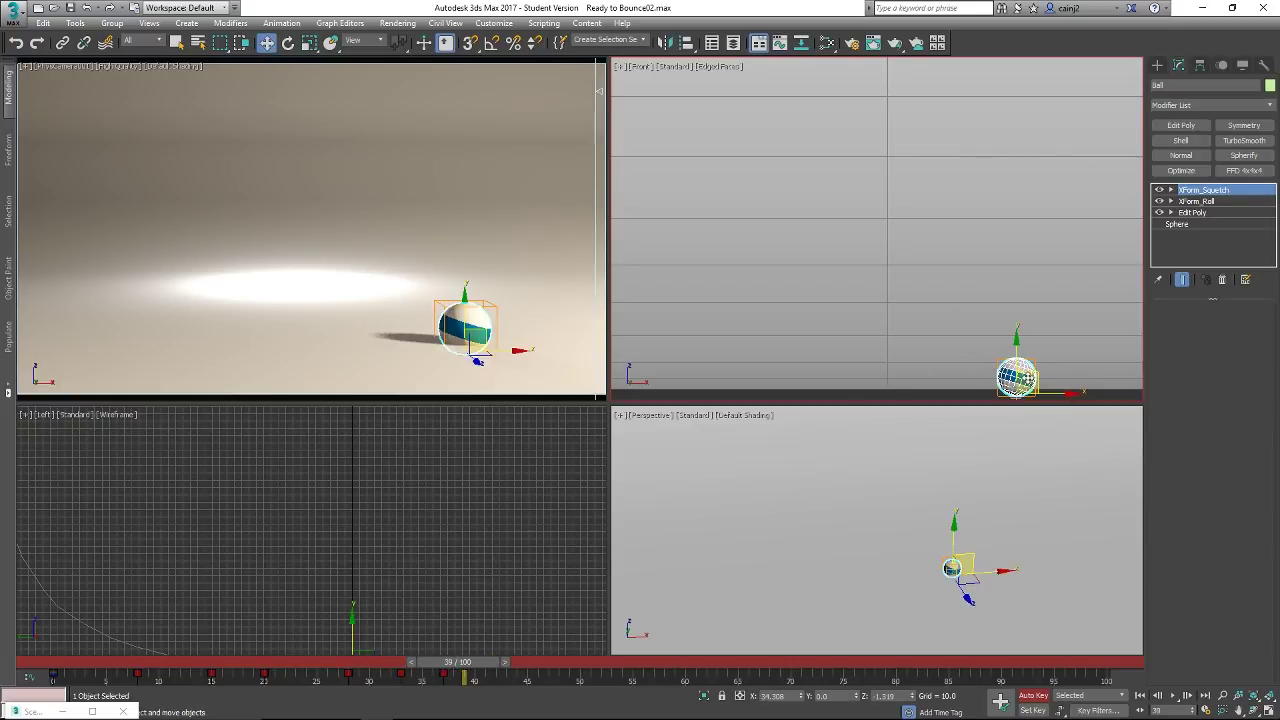
left_click_drag(1020, 374, 1027, 366)
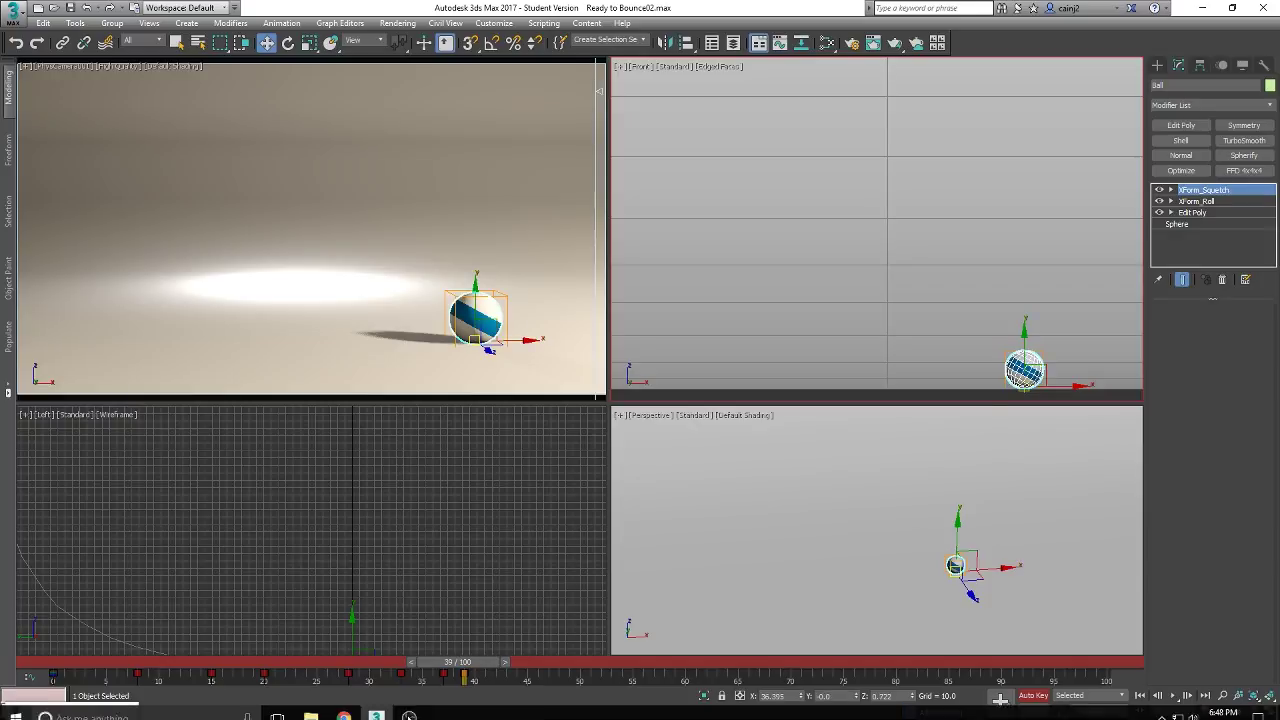
left_click_drag(478, 660, 531, 656)
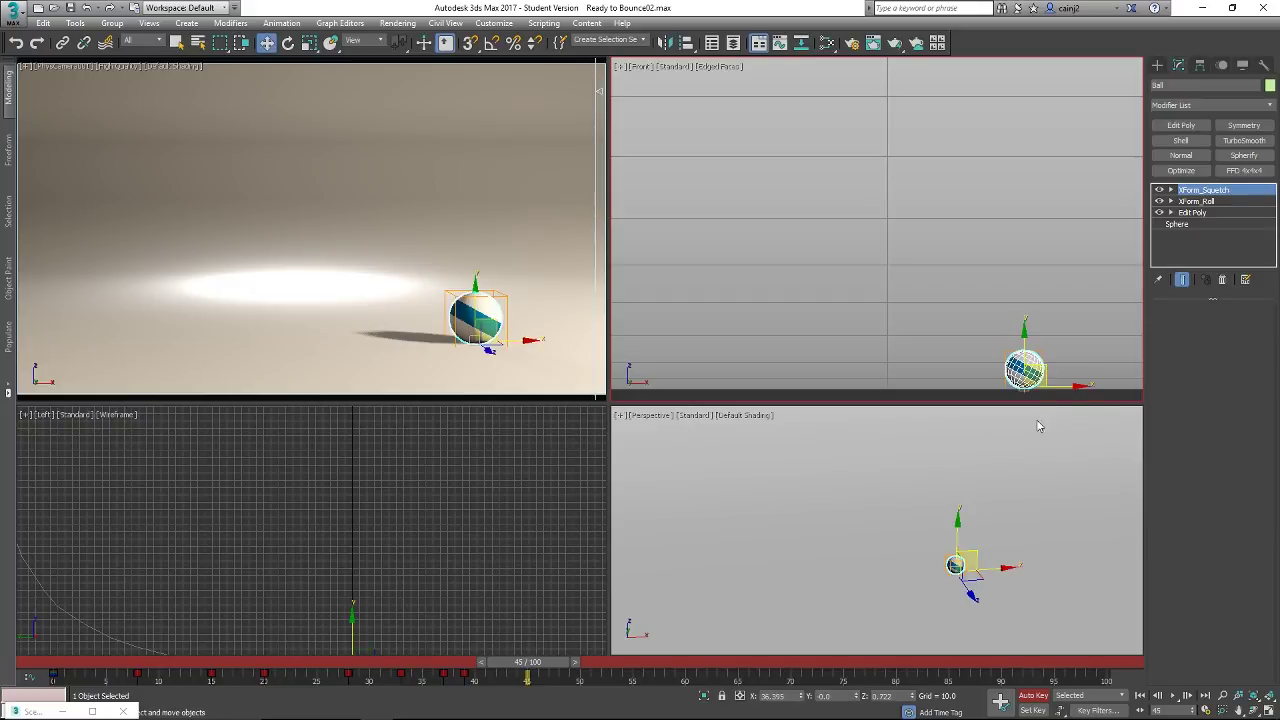
left_click_drag(1065, 390, 1248, 404)
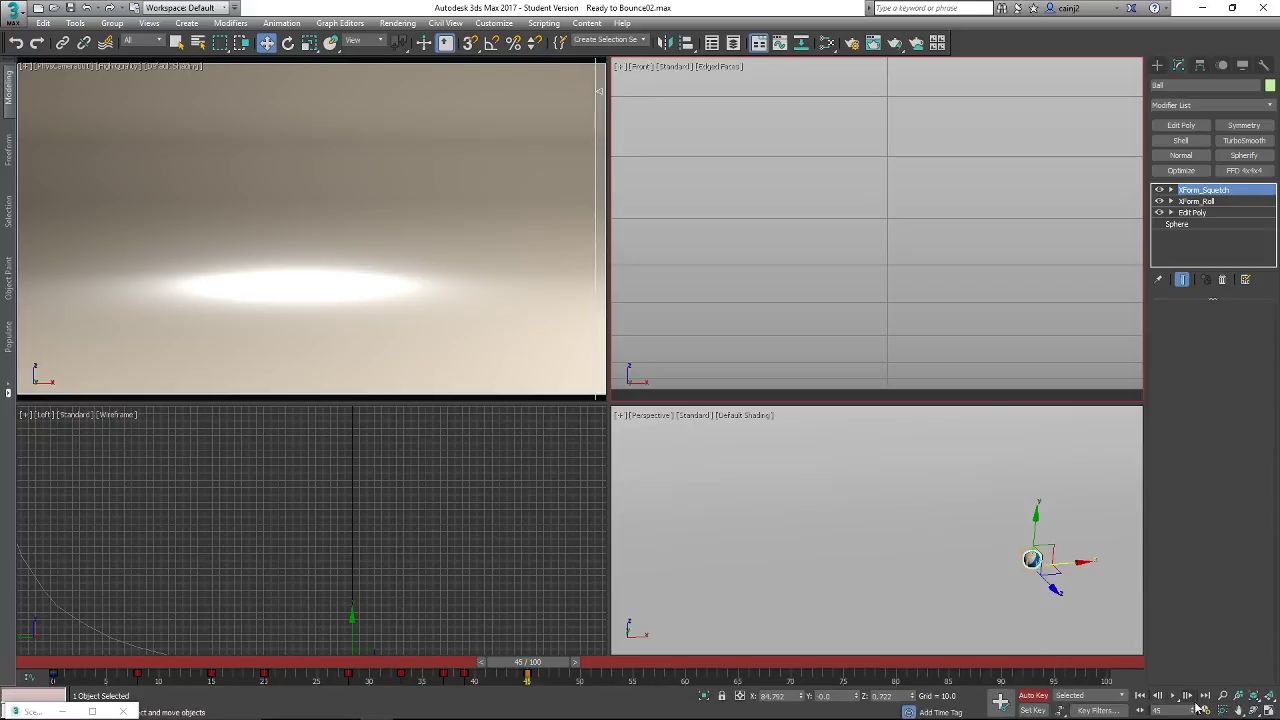
- Enter 50 as the End Time in Time Configuration, close it, and briefly play the animation
left_click(1207, 709)
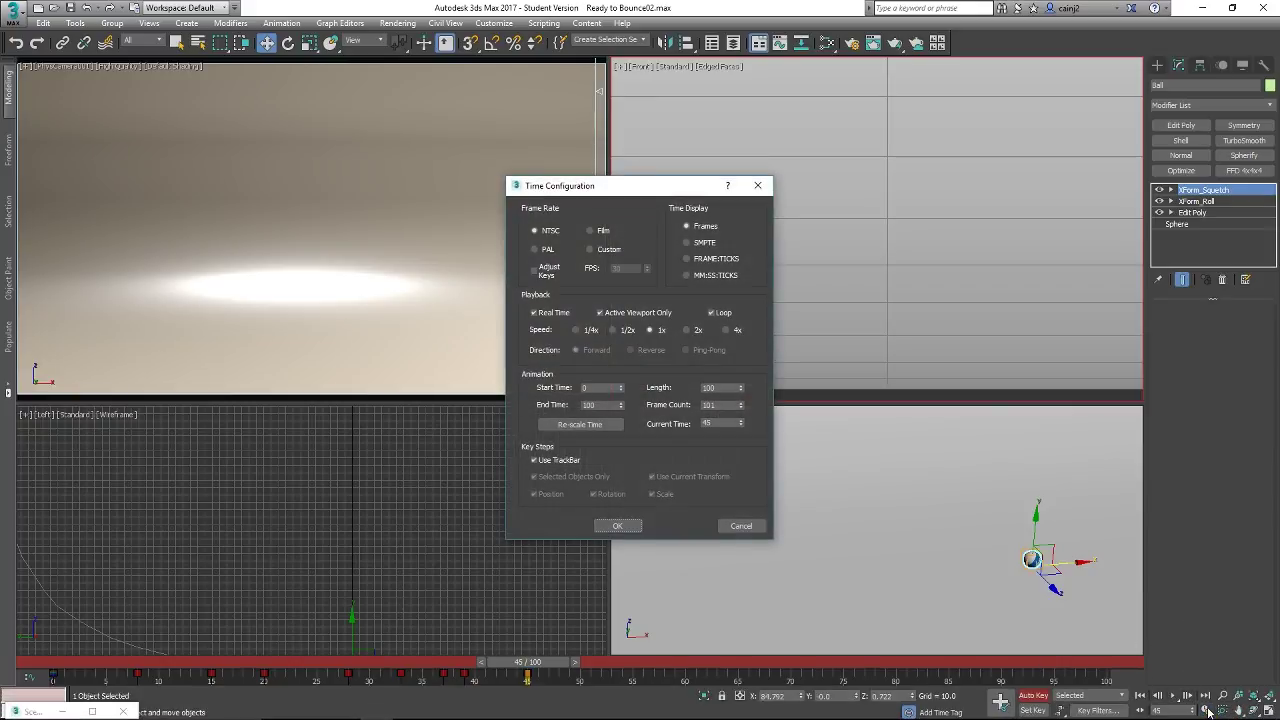
double_click(600, 404)
type("50")
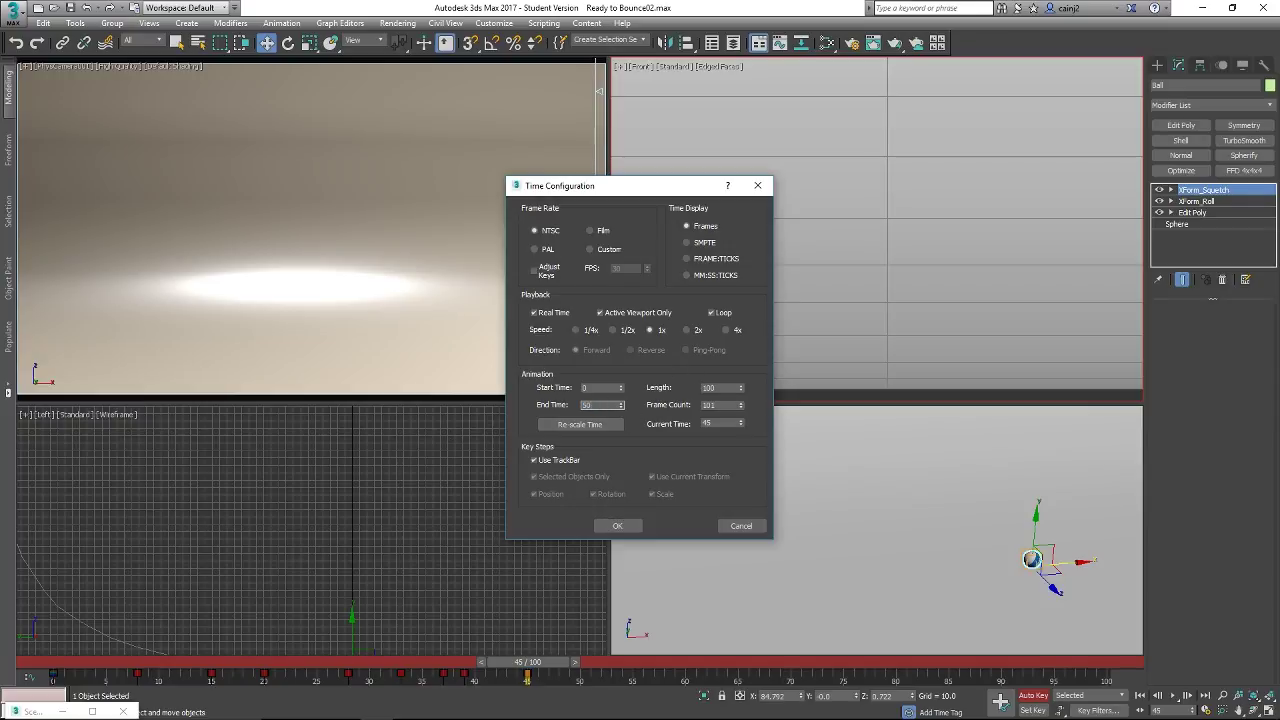
key("Return")
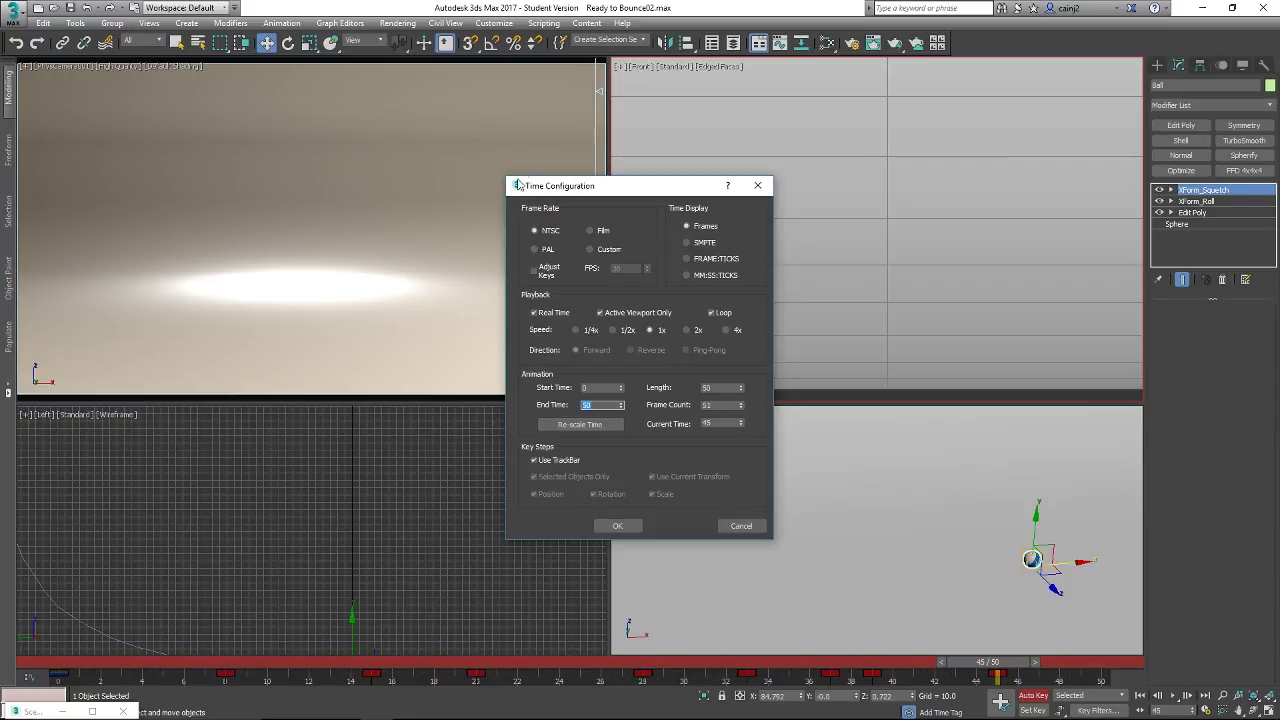
left_click(757, 187)
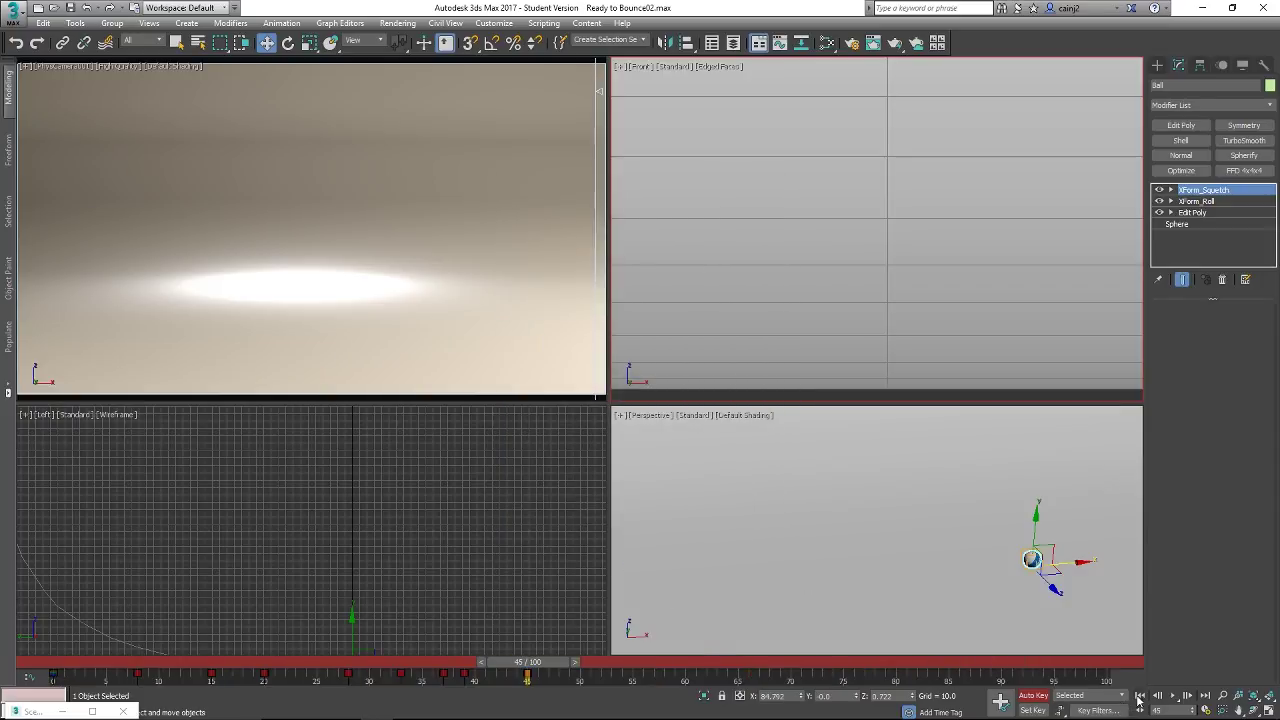
left_click(1176, 696)
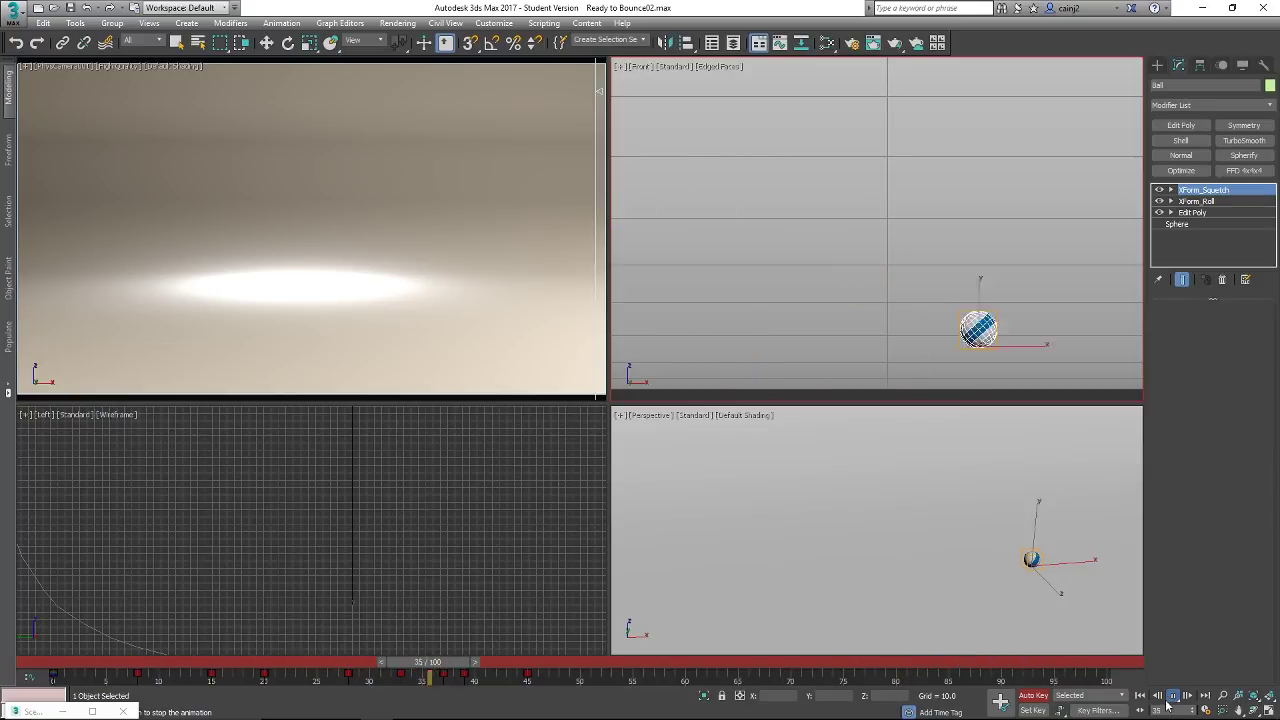
left_click(1172, 696)
- Confirm the 50-frame animation length in Time Configuration and play the re-timed bounce
left_click(1206, 710)
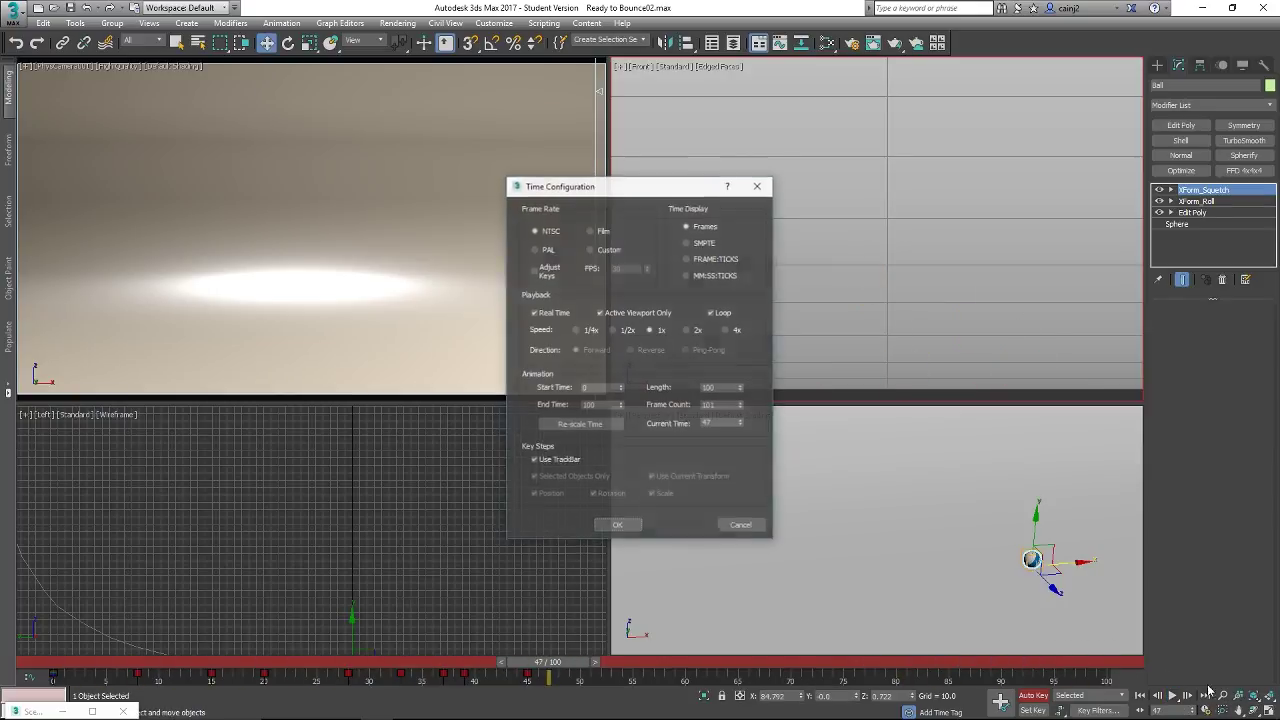
left_click(614, 526)
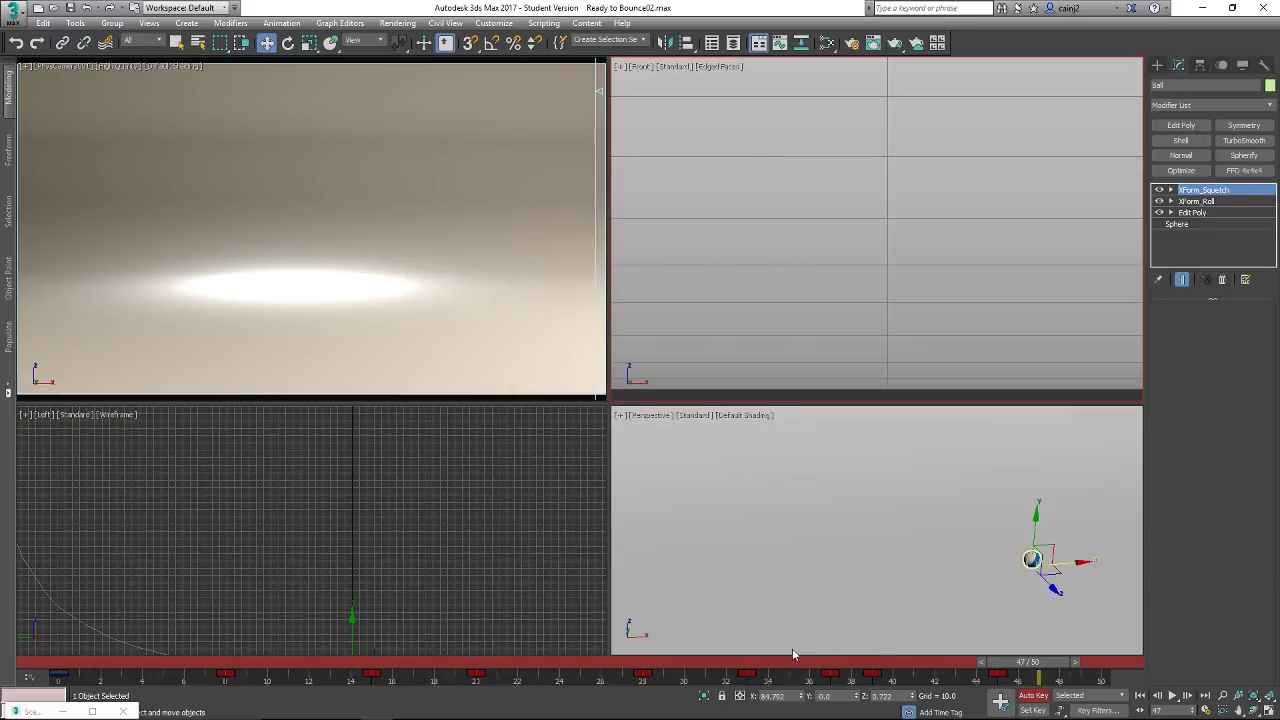
left_click(1174, 697)
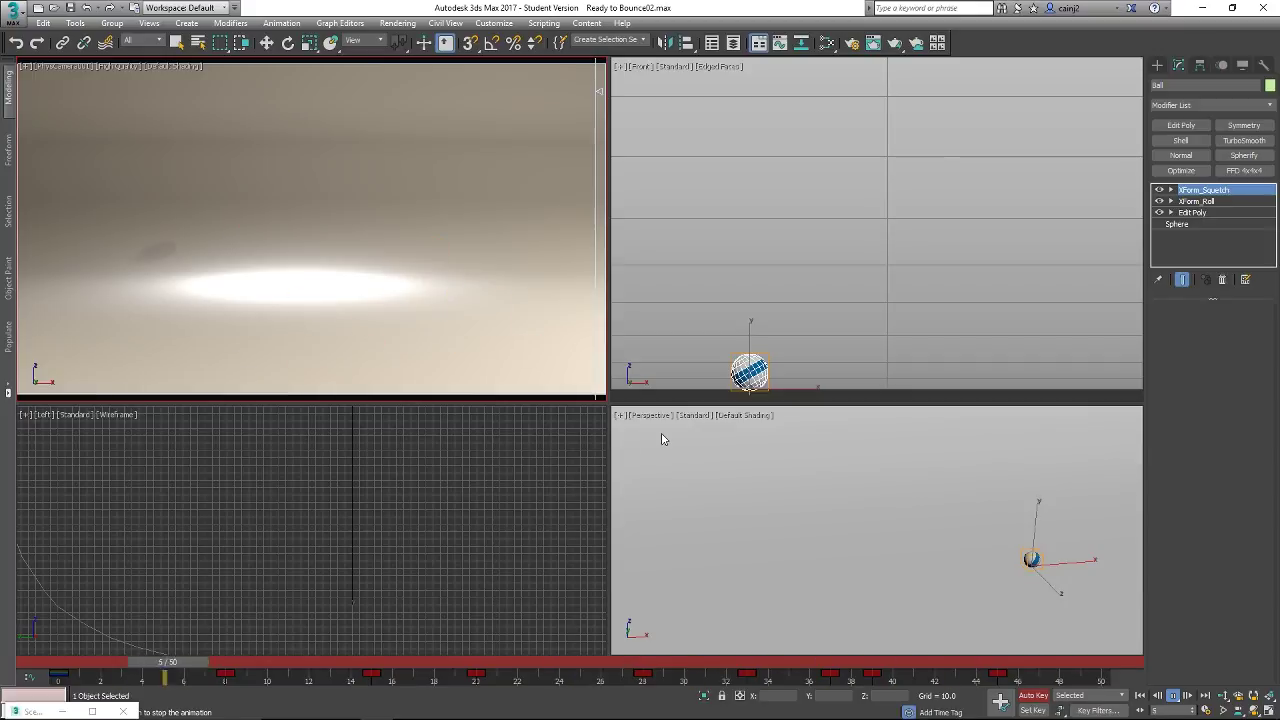
left_click(1173, 696)
- Nudge the early keys on the track bar: one to frame 5, frame 15 to 14, another to 18
key("w")
left_click(224, 675)
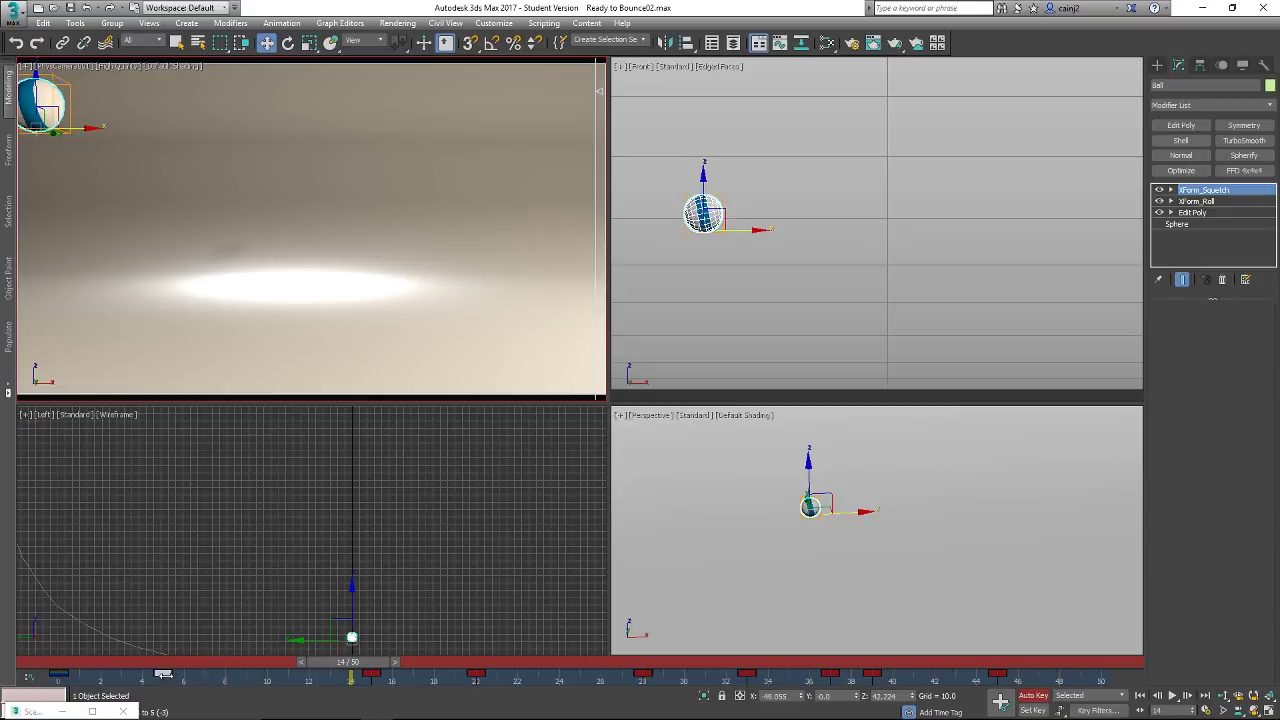
left_click_drag(163, 674, 163, 674)
left_click_drag(370, 678, 320, 682)
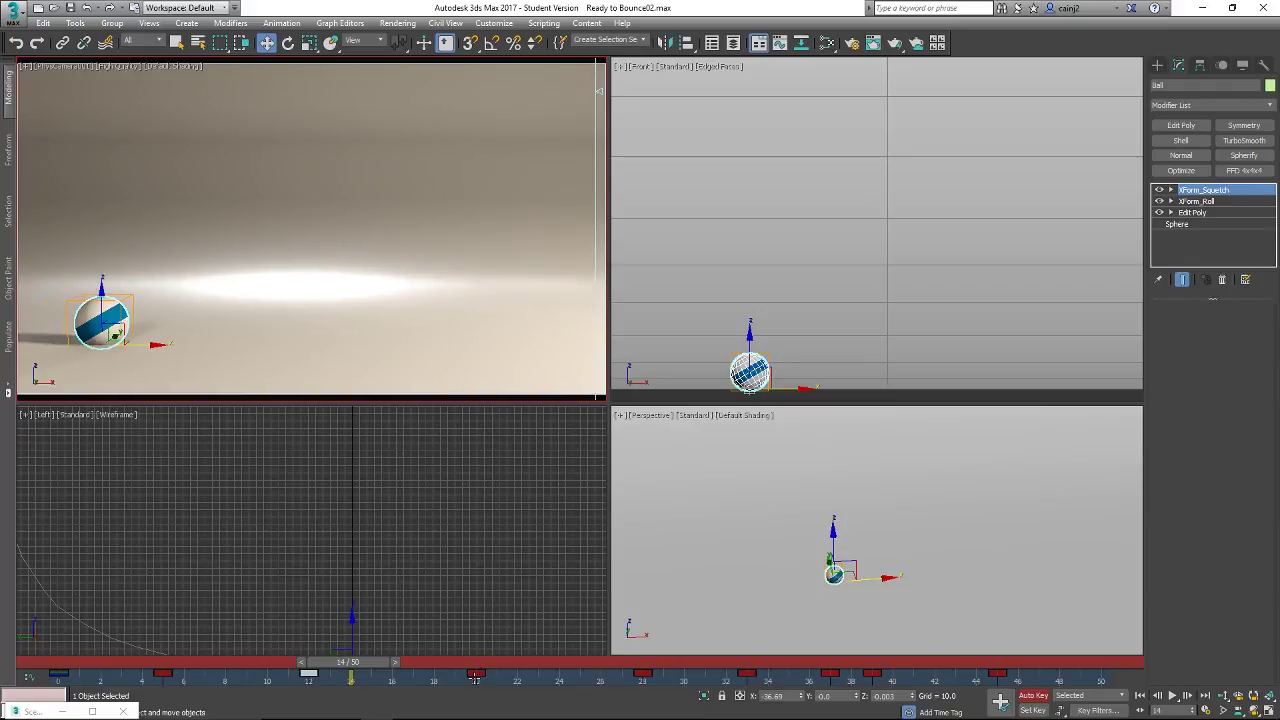
left_click_drag(436, 682, 429, 682)
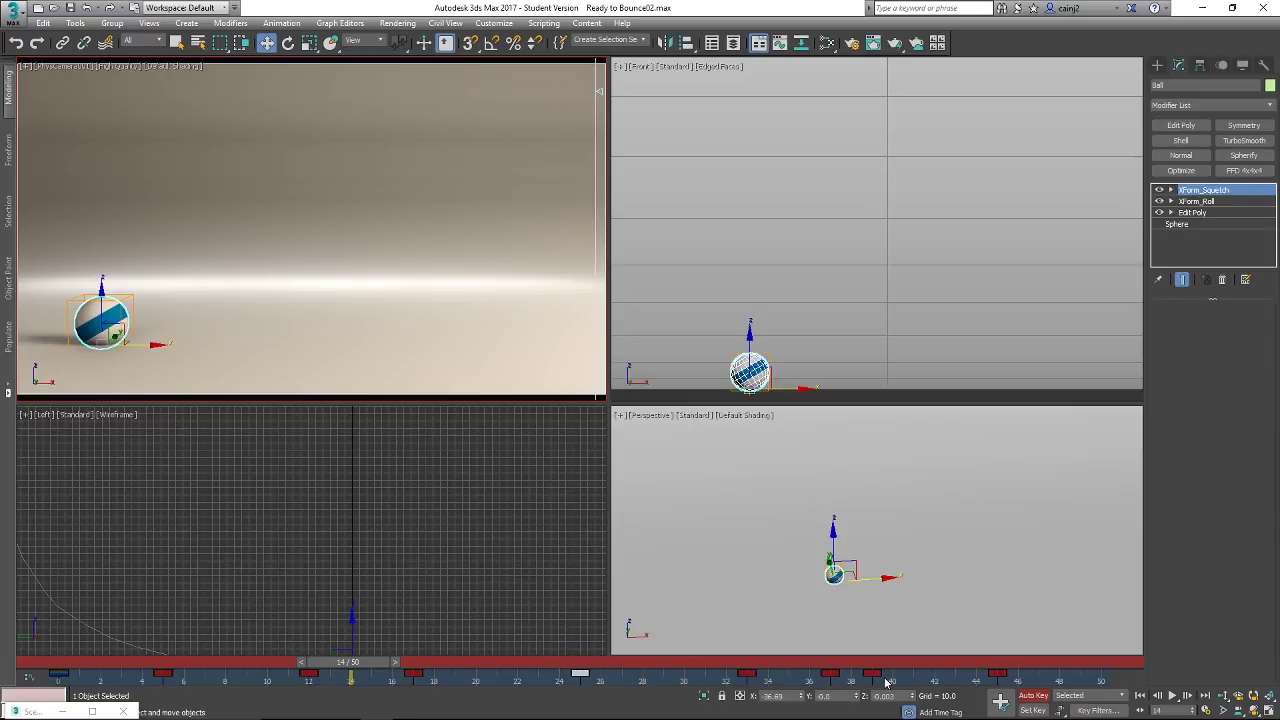
- Shift the later keys: 45 to 46, 39 to about 41, 33 to 32, and 36 to 35
left_click_drag(997, 676, 1018, 676)
left_click_drag(872, 676, 913, 676)
left_click_drag(746, 676, 726, 676)
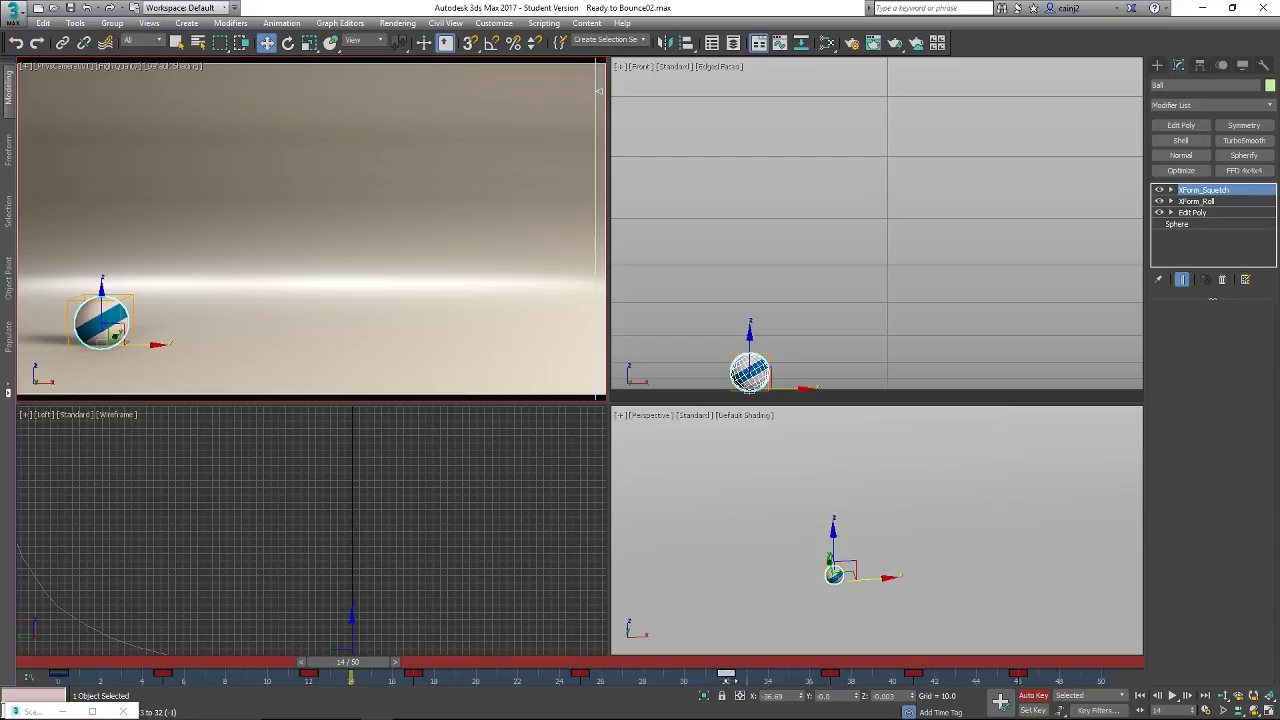
left_click_drag(831, 676, 789, 676)
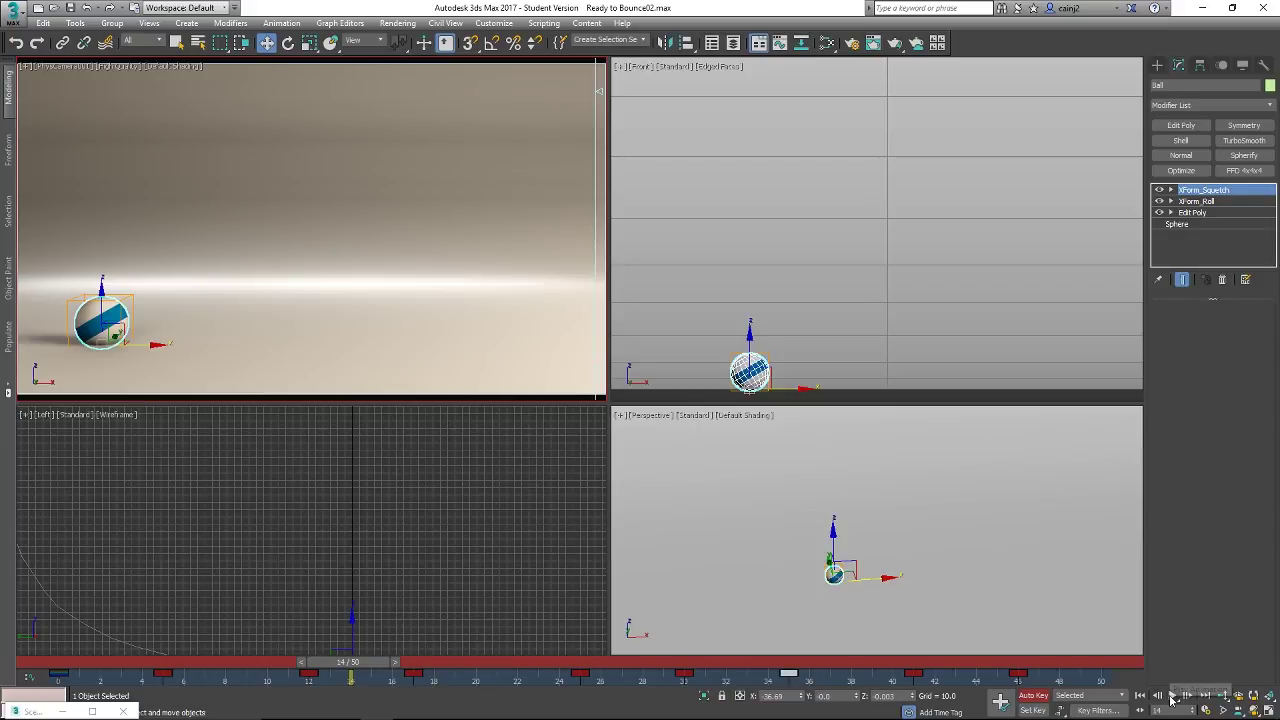
left_click(1173, 695)
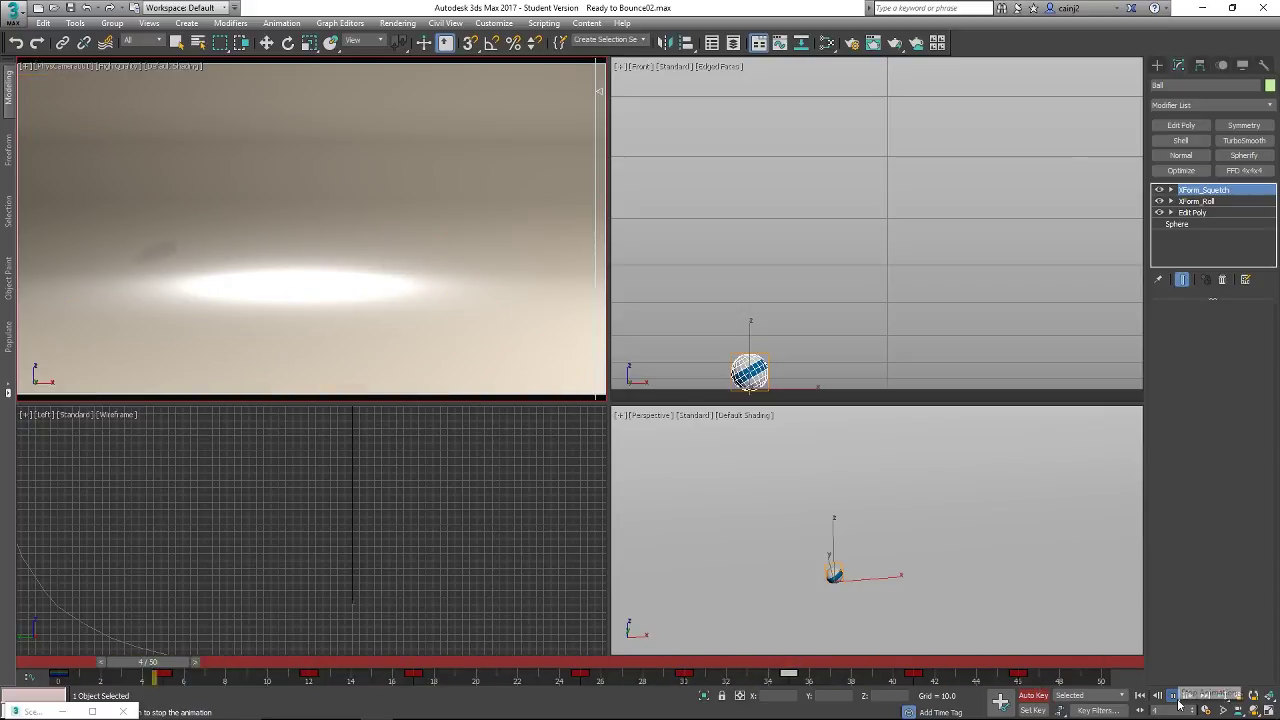
left_click(1174, 695)
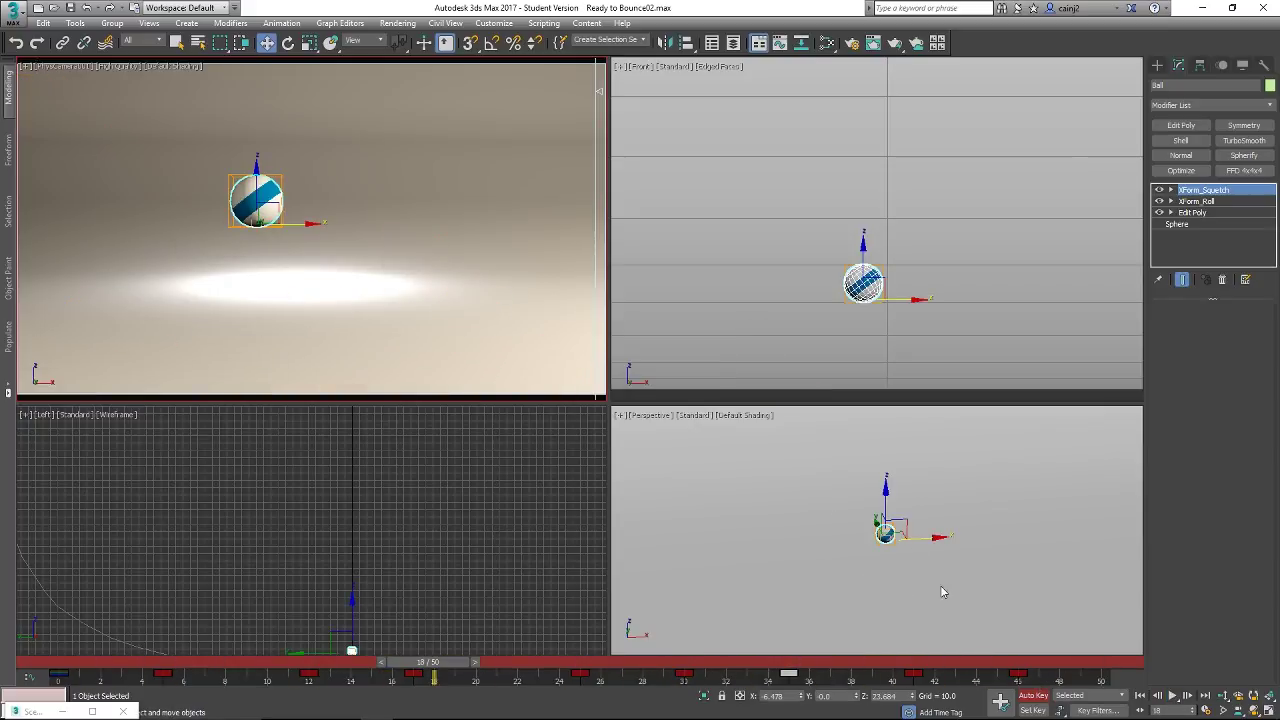
left_click_drag(418, 673, 1017, 676)
key("w")
left_click(1017, 675)
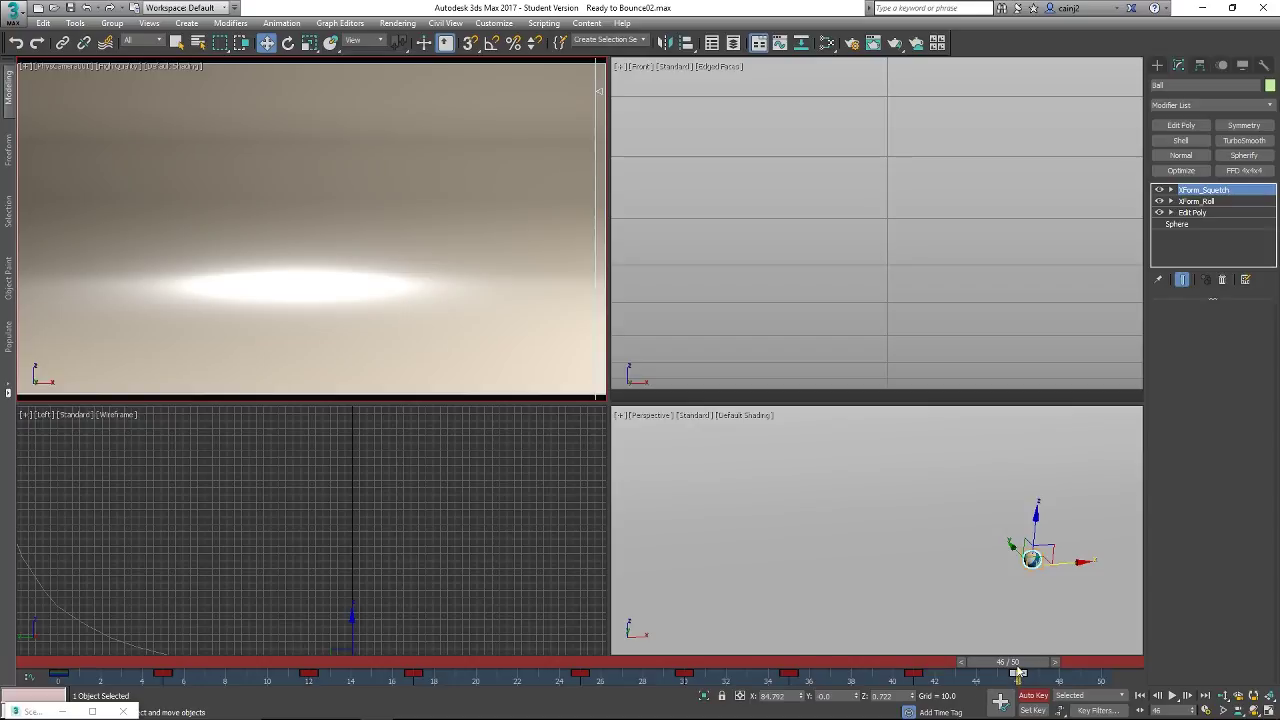
left_click_drag(998, 664, 717, 659)
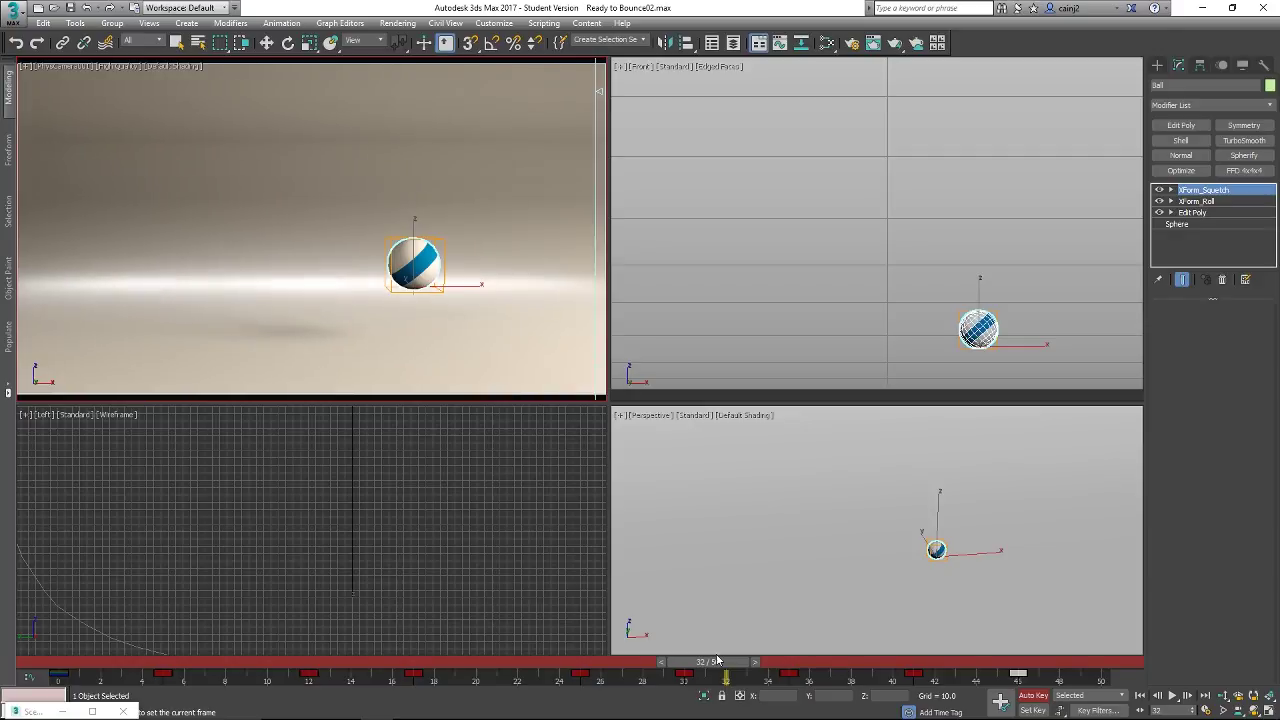
left_click_drag(717, 659, 523, 661)
key("w")
key("slash")
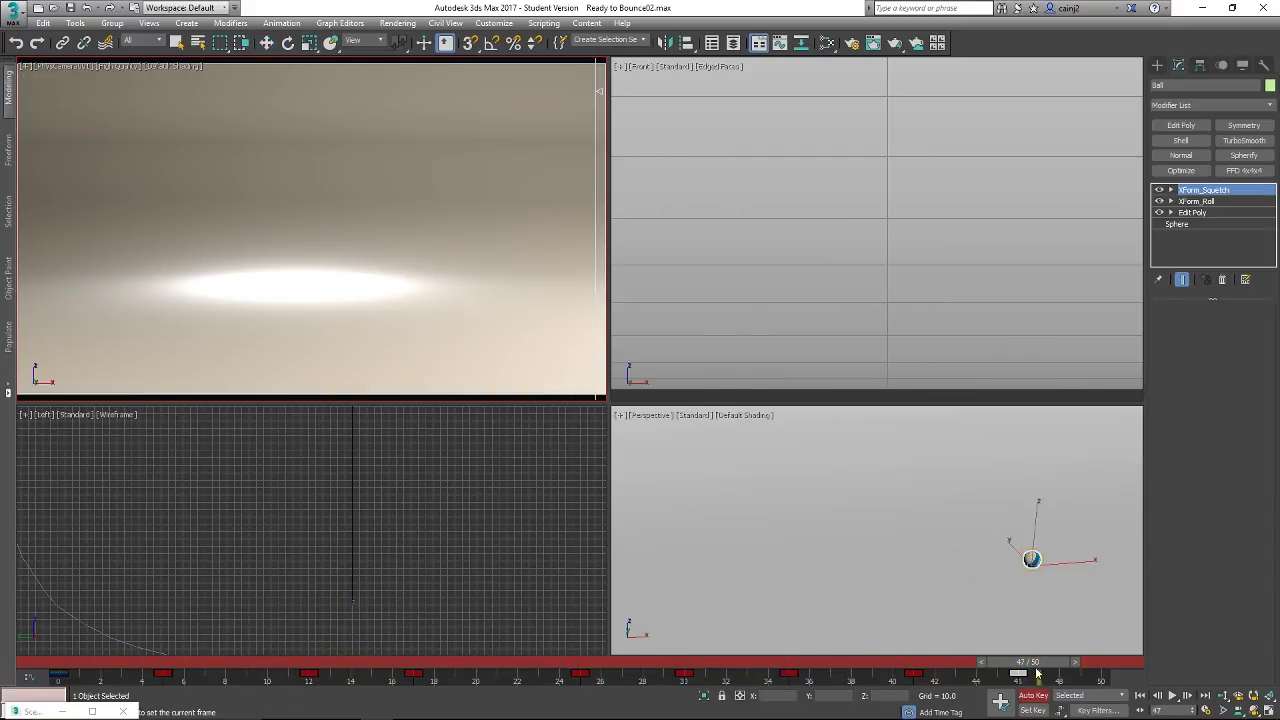
key("Home")
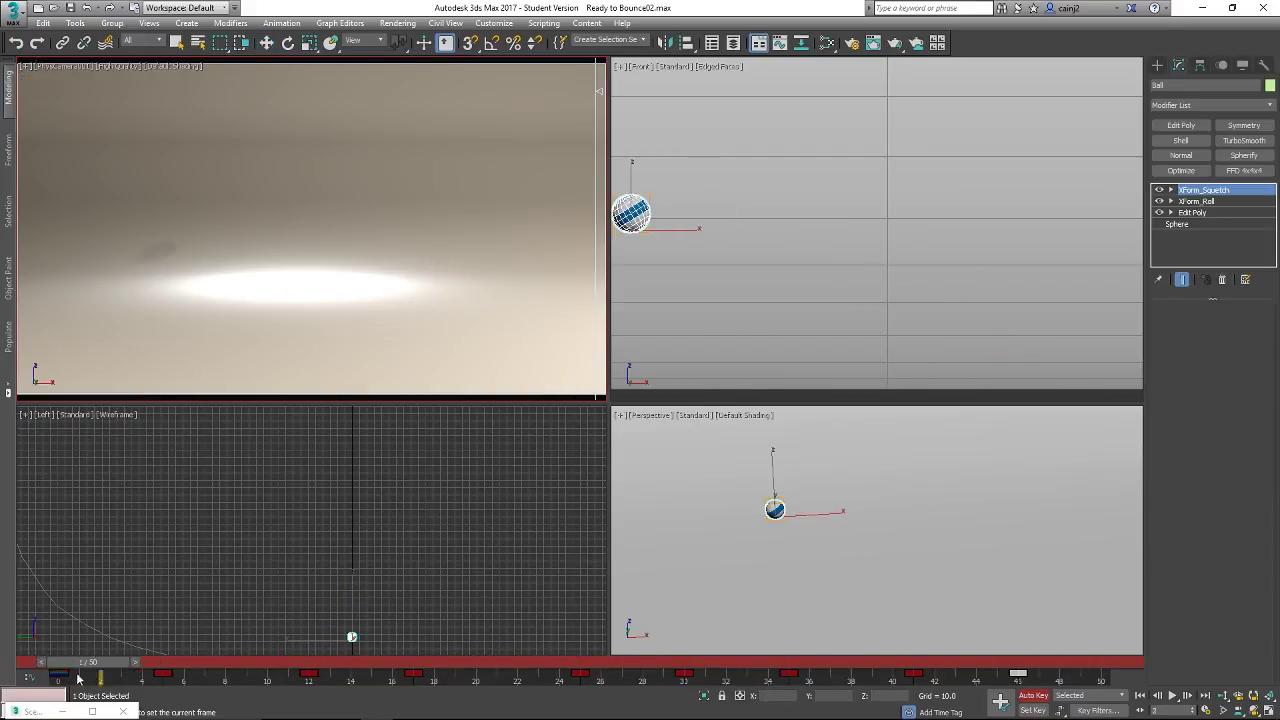
key("Home")
key("w")
- Play the animation, then shift the ball right at frame 2 in the Front viewport
left_click(1173, 696)
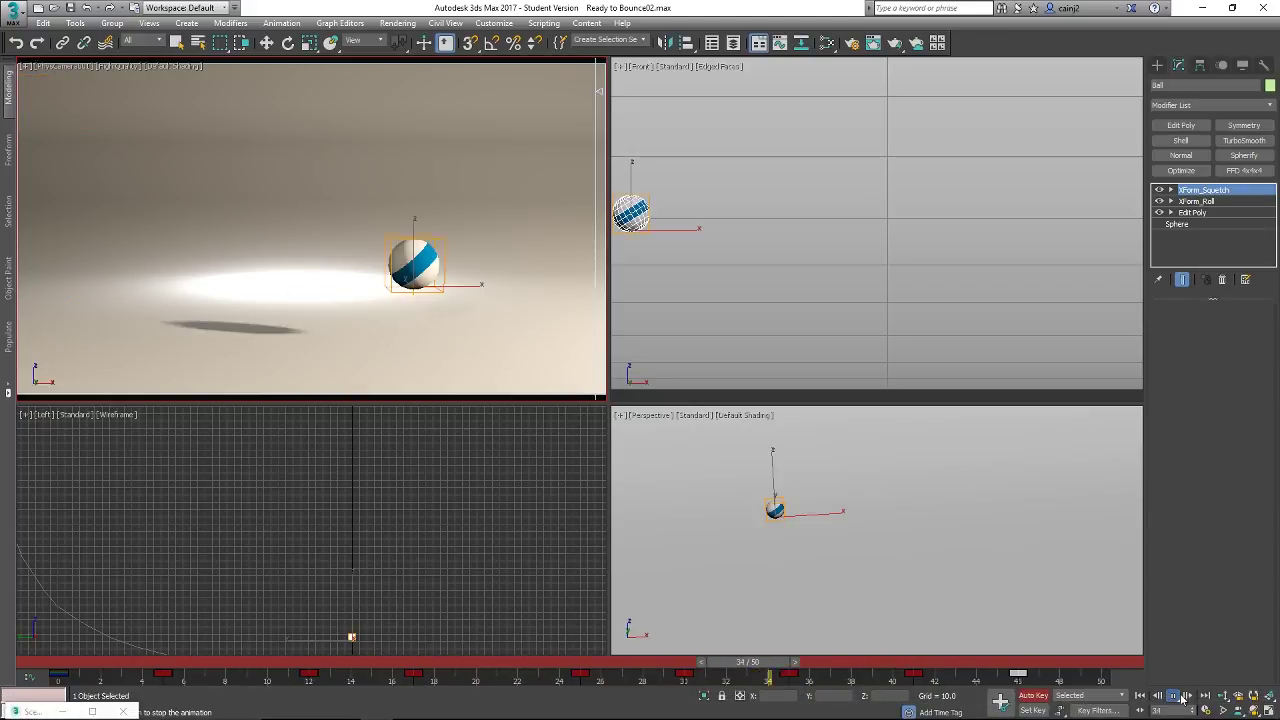
key("w")
left_click_drag(1012, 662, 110, 686)
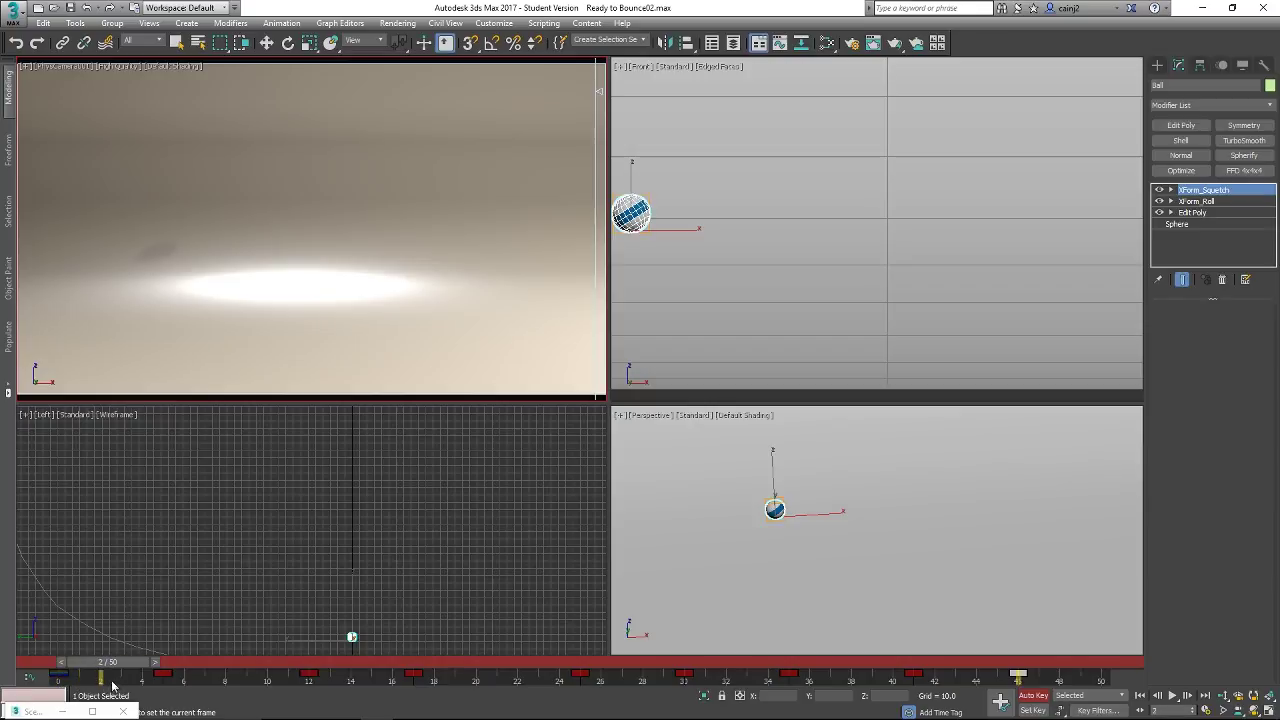
key("w")
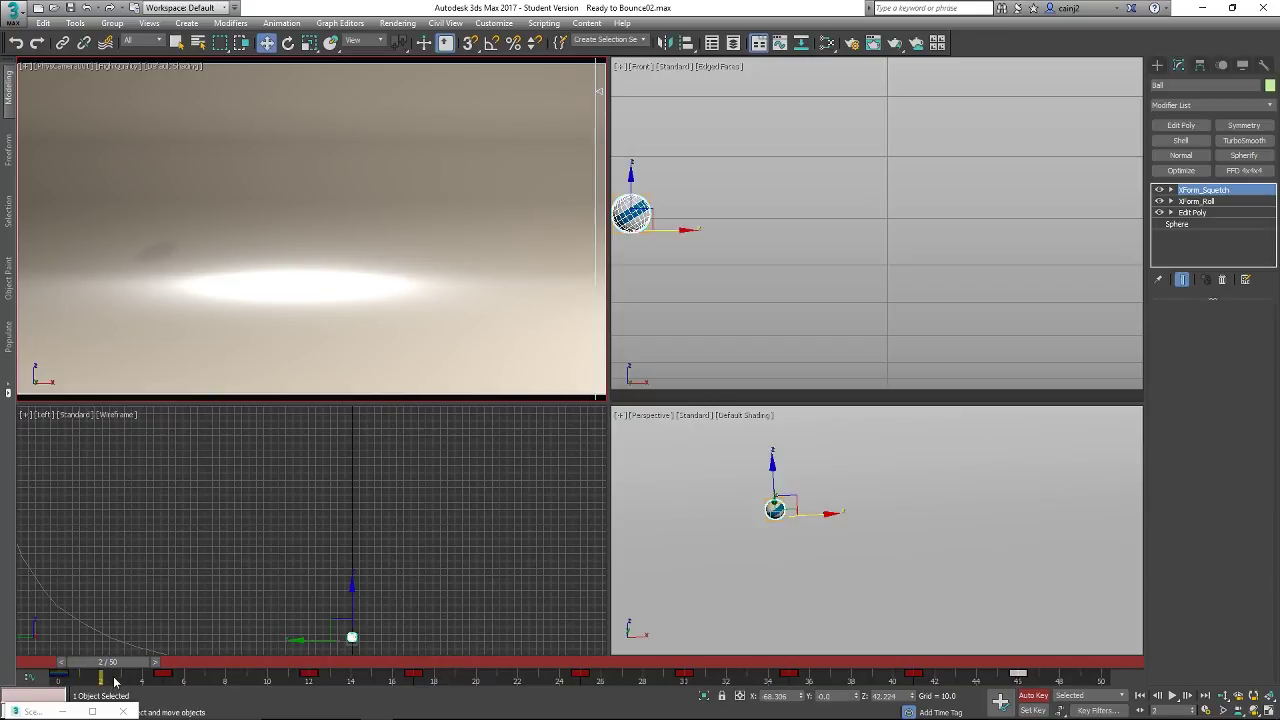
left_click(645, 233)
left_click_drag(659, 231, 716, 242)
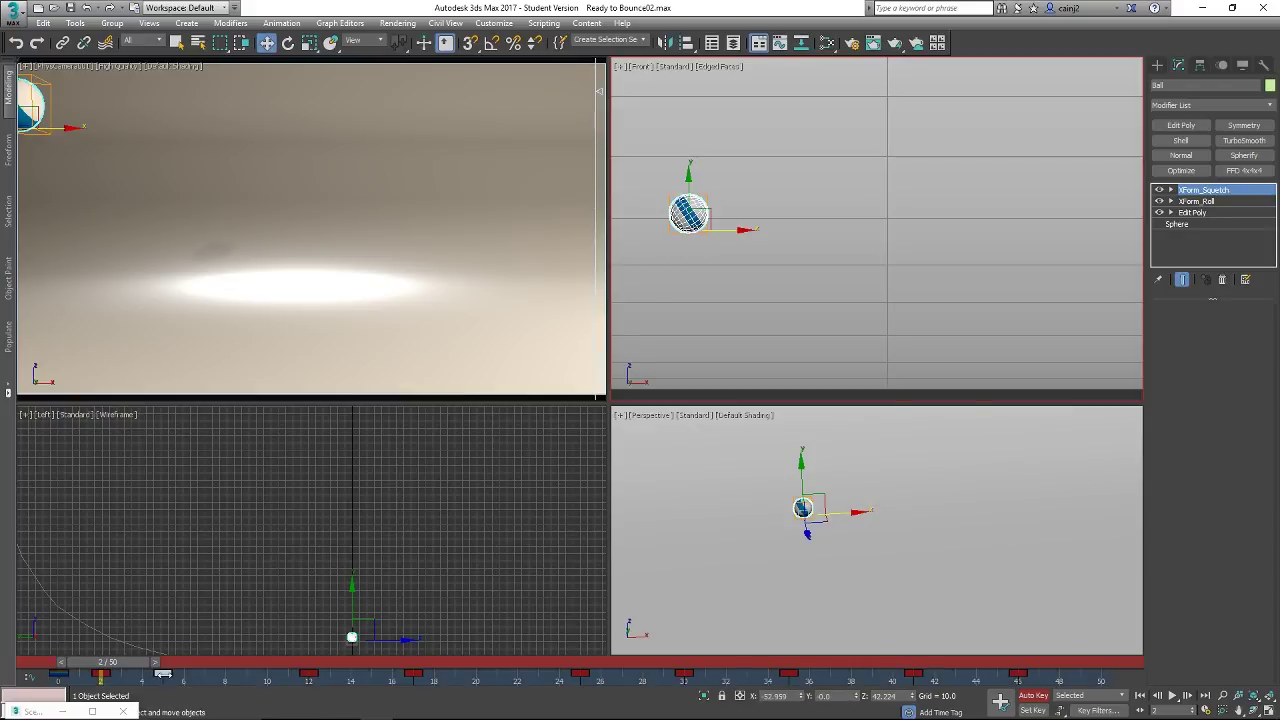
- Push the ball further right and slightly lower at frame 4
left_click(137, 670)
left_click_drag(137, 670, 165, 665)
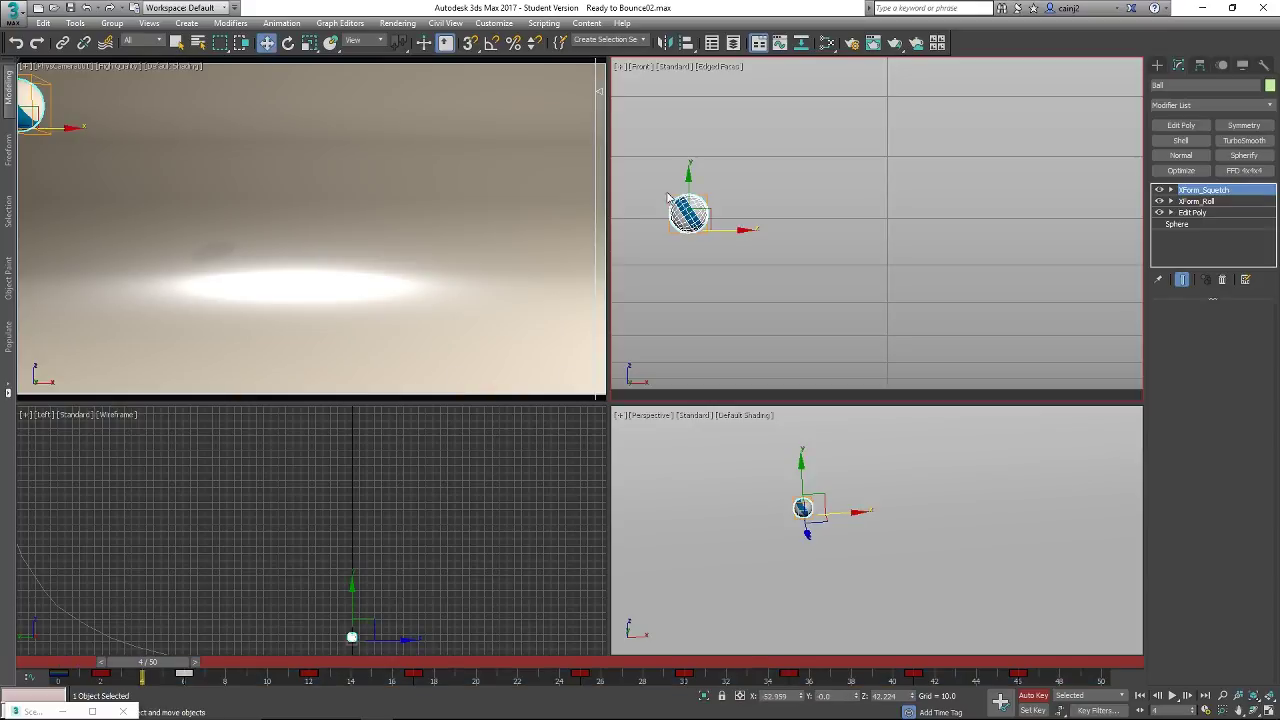
left_click_drag(702, 216, 728, 248)
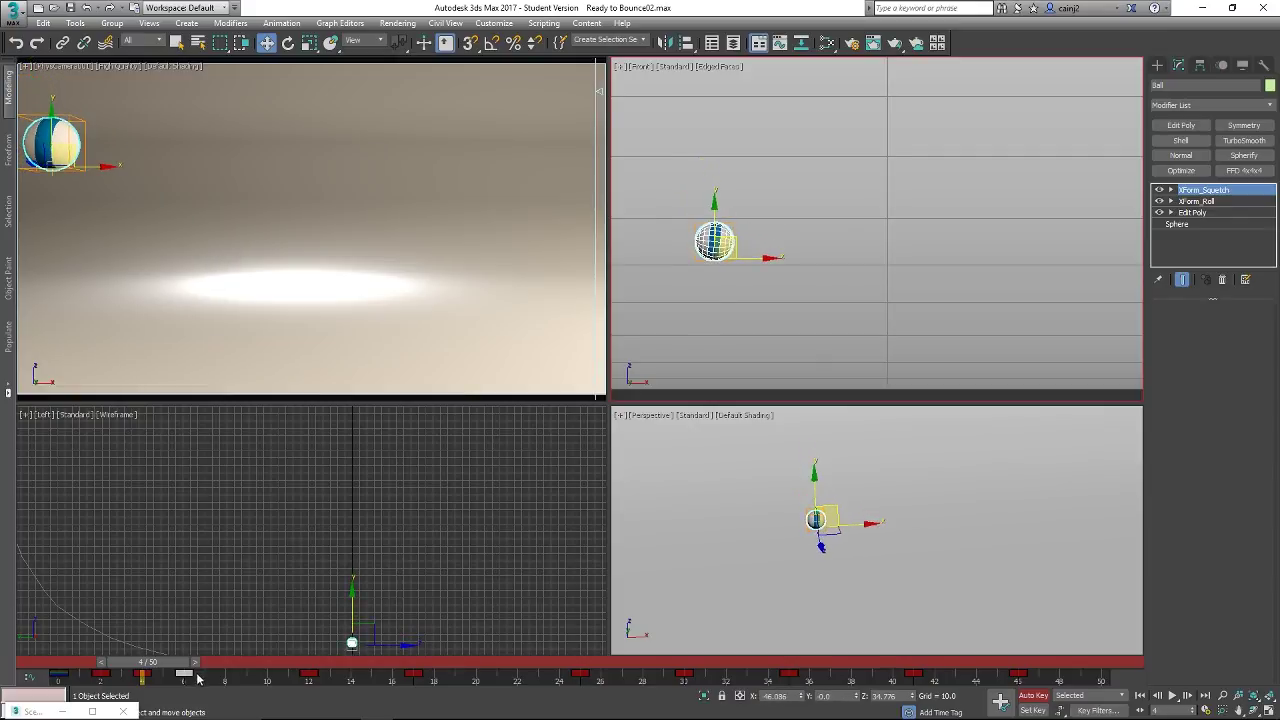
mouse_move(161, 662)
left_mouse_down()
mouse_move(150, 662)
mouse_move(167, 662)
left_mouse_up()
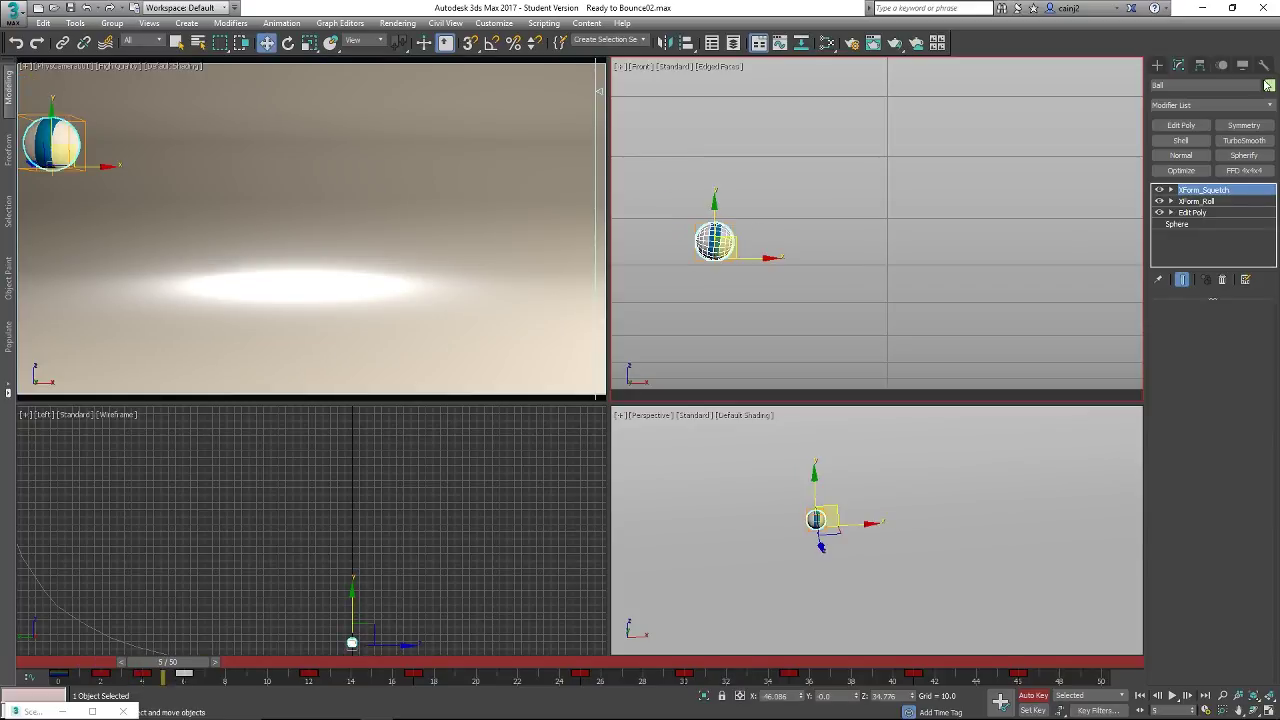
- Show the ball's trajectory from the Motion panel and nudge the ball up-right at frame 5
left_click(1245, 66)
left_click(1267, 65)
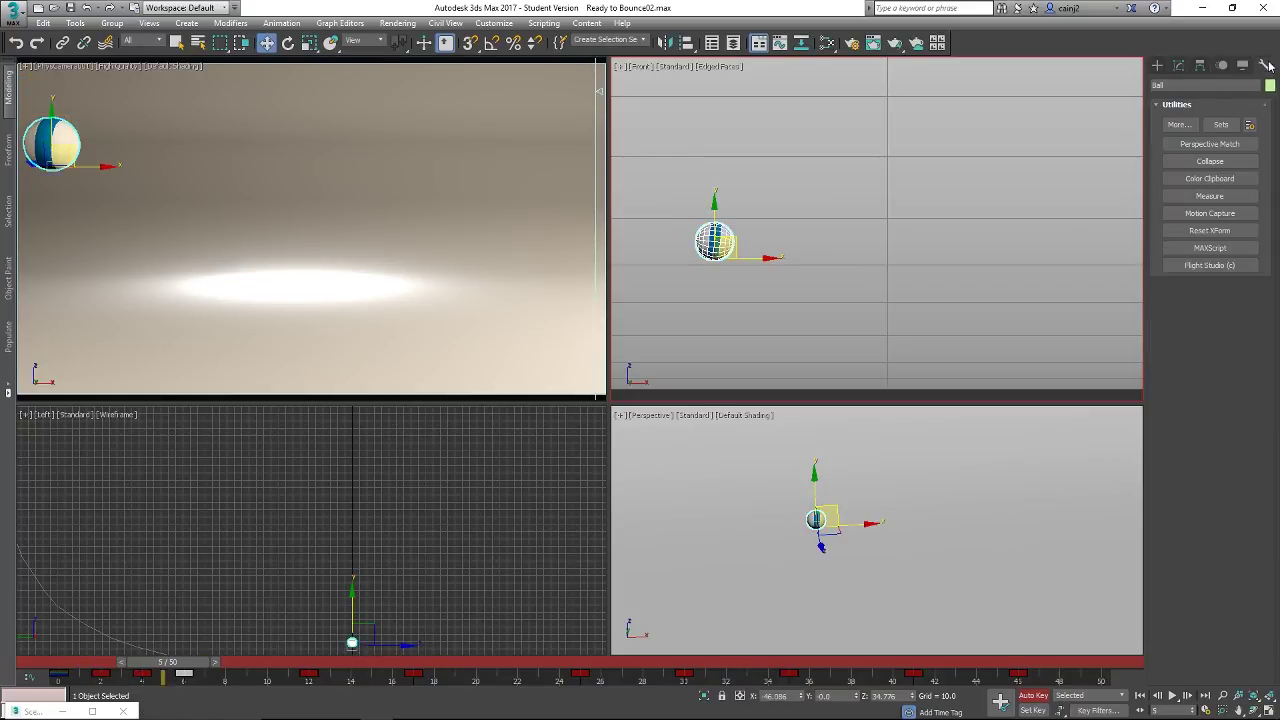
left_click(1221, 65)
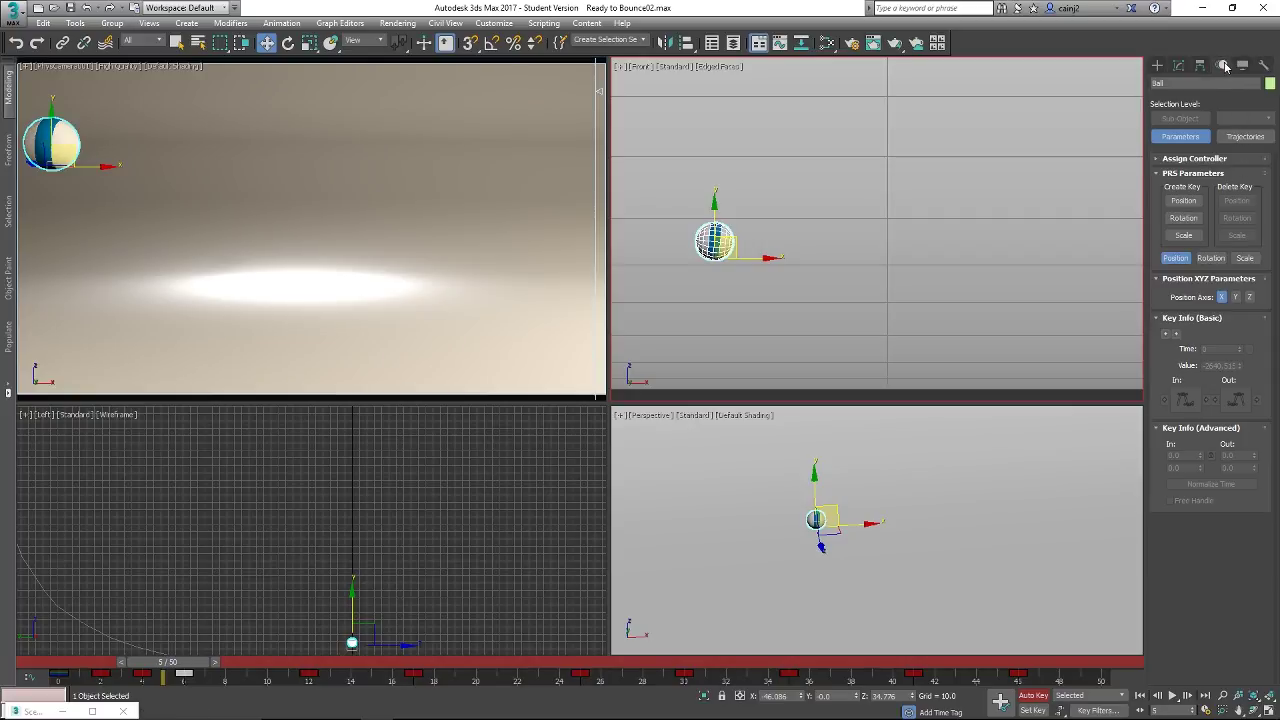
left_click(1241, 138)
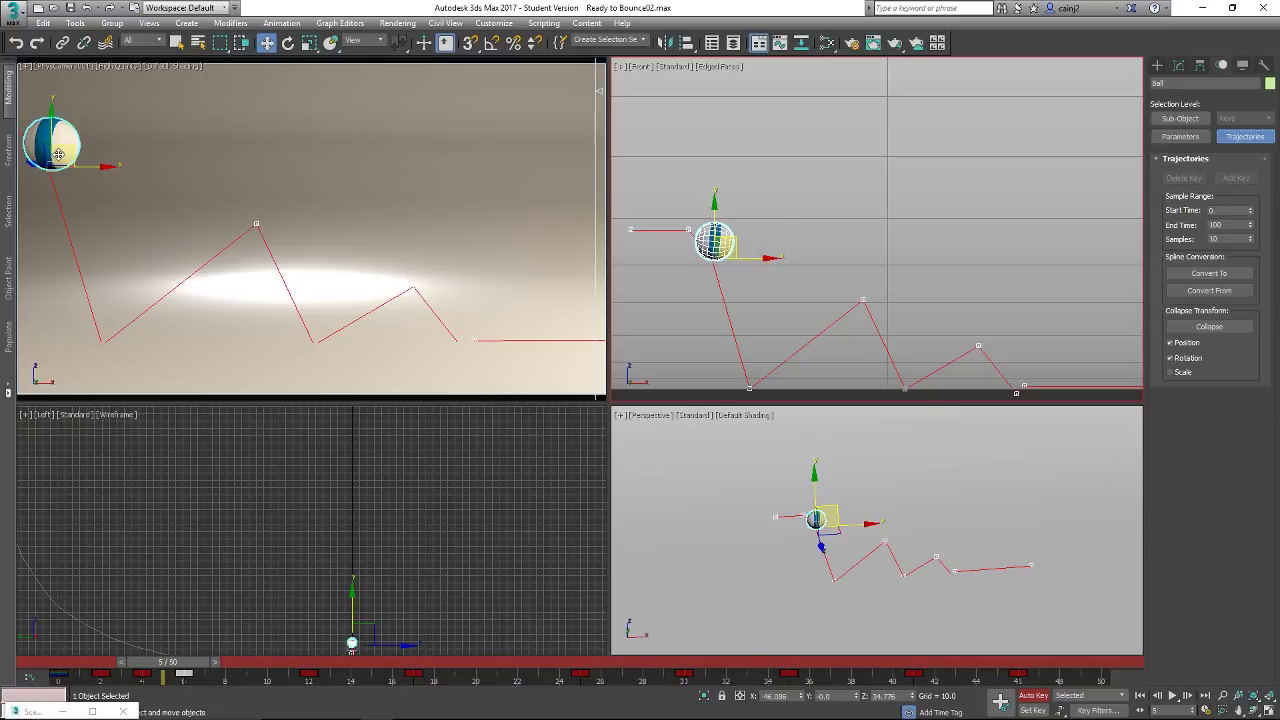
mouse_move(63, 153)
left_mouse_down()
mouse_move(93, 151)
mouse_move(68, 162)
left_mouse_up()
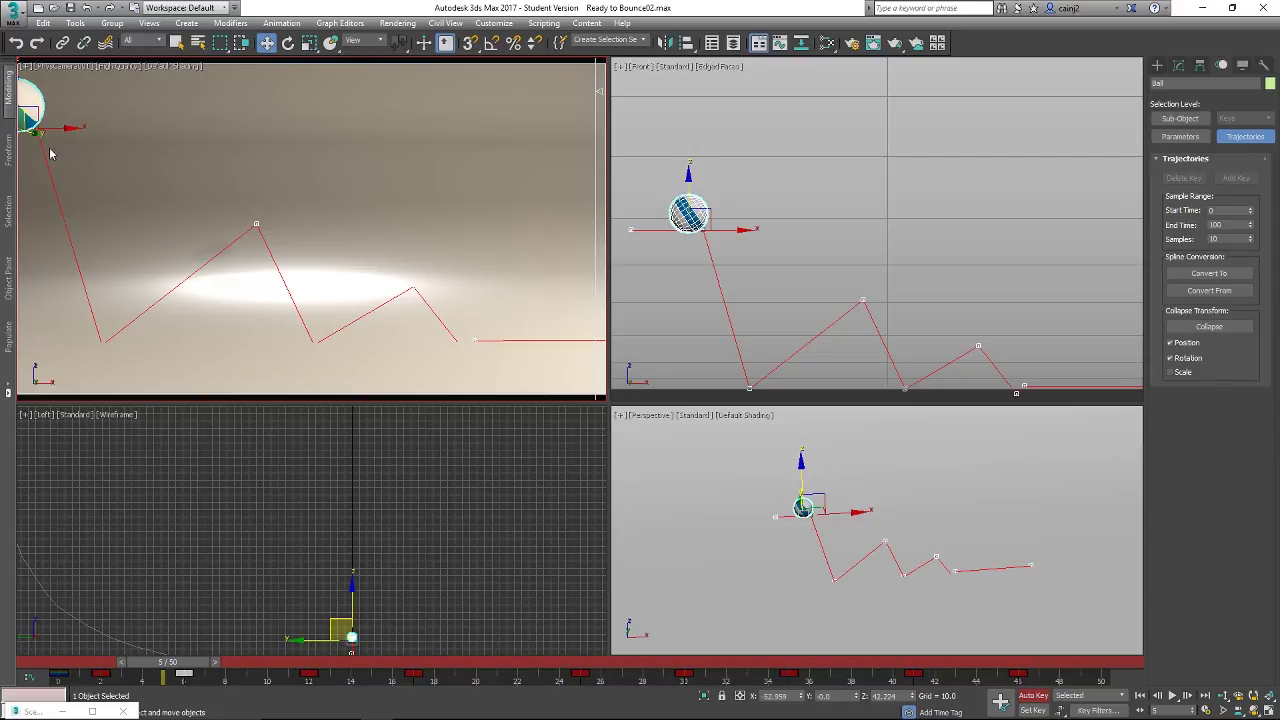
- Move the ball down and right at frame 3
mouse_move(171, 666)
left_mouse_down()
mouse_move(101, 664)
mouse_move(156, 661)
left_mouse_up()
key("q")
key("w")
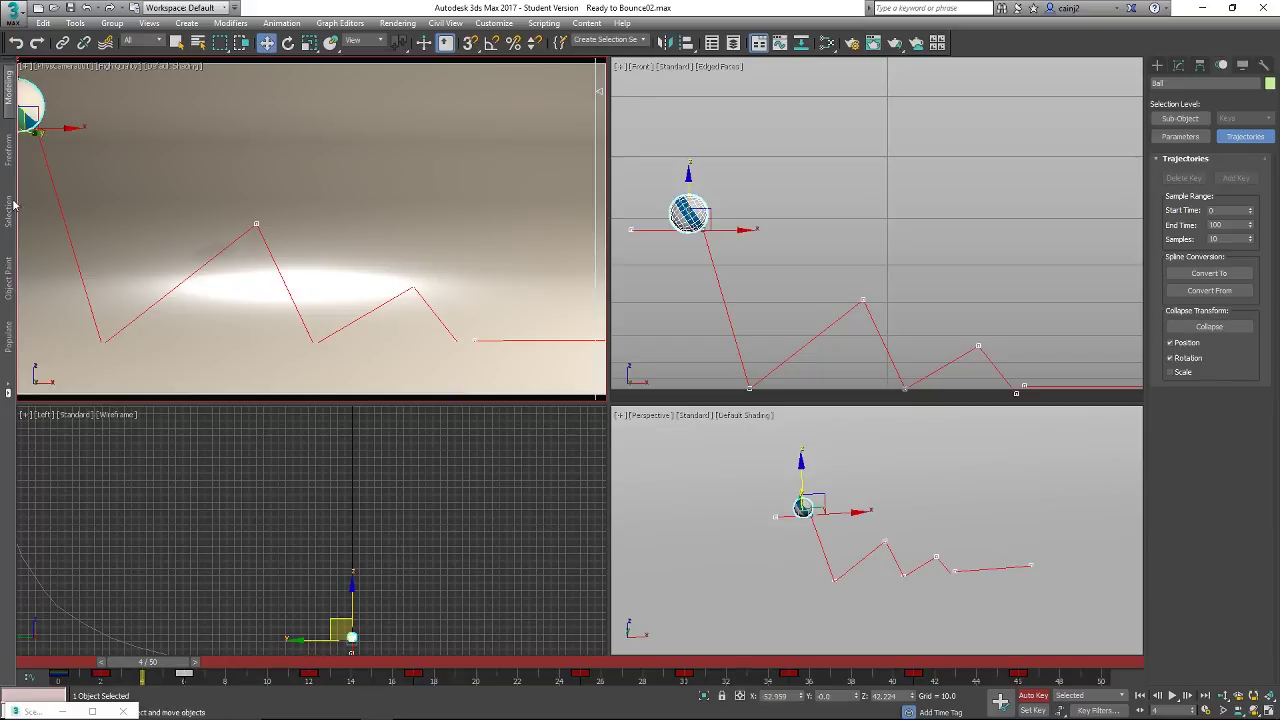
mouse_move(150, 671)
left_mouse_down()
mouse_move(66, 665)
mouse_move(147, 666)
left_mouse_up()
left_click_drag(32, 133, 51, 91)
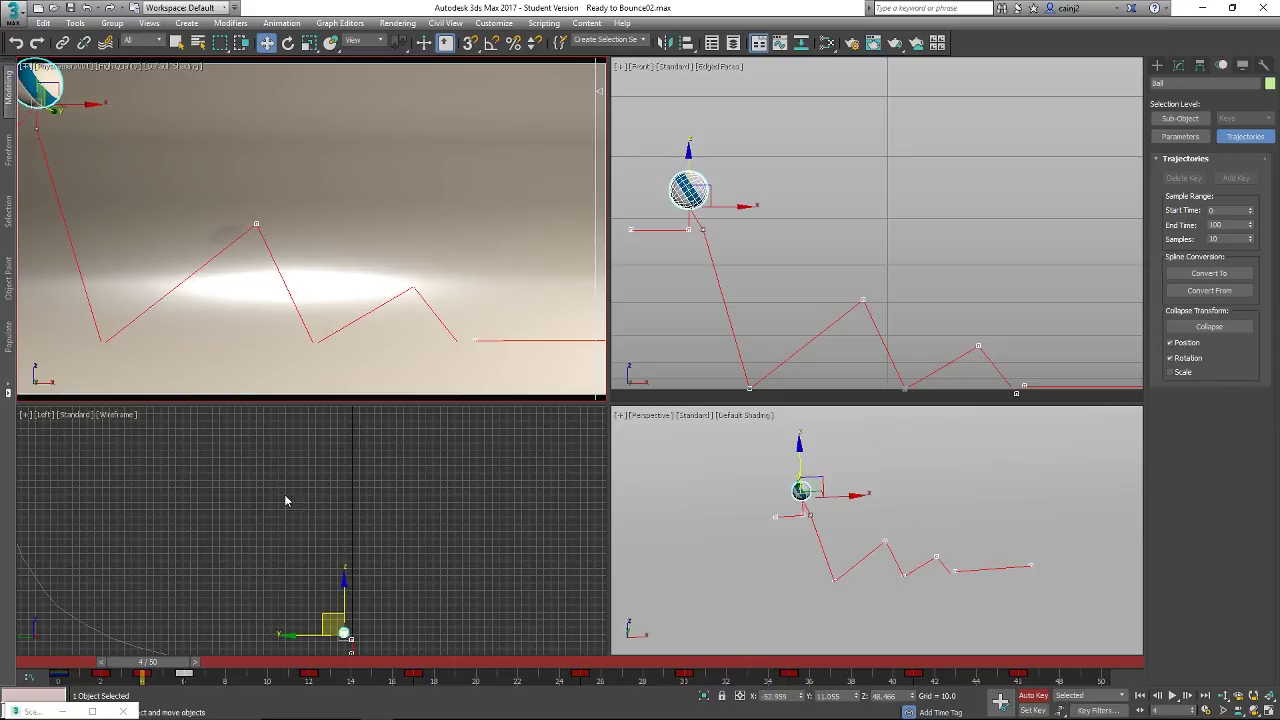
- Scrub between frames 2 and 6 and reselect the ball
left_click_drag(157, 665, 184, 675)
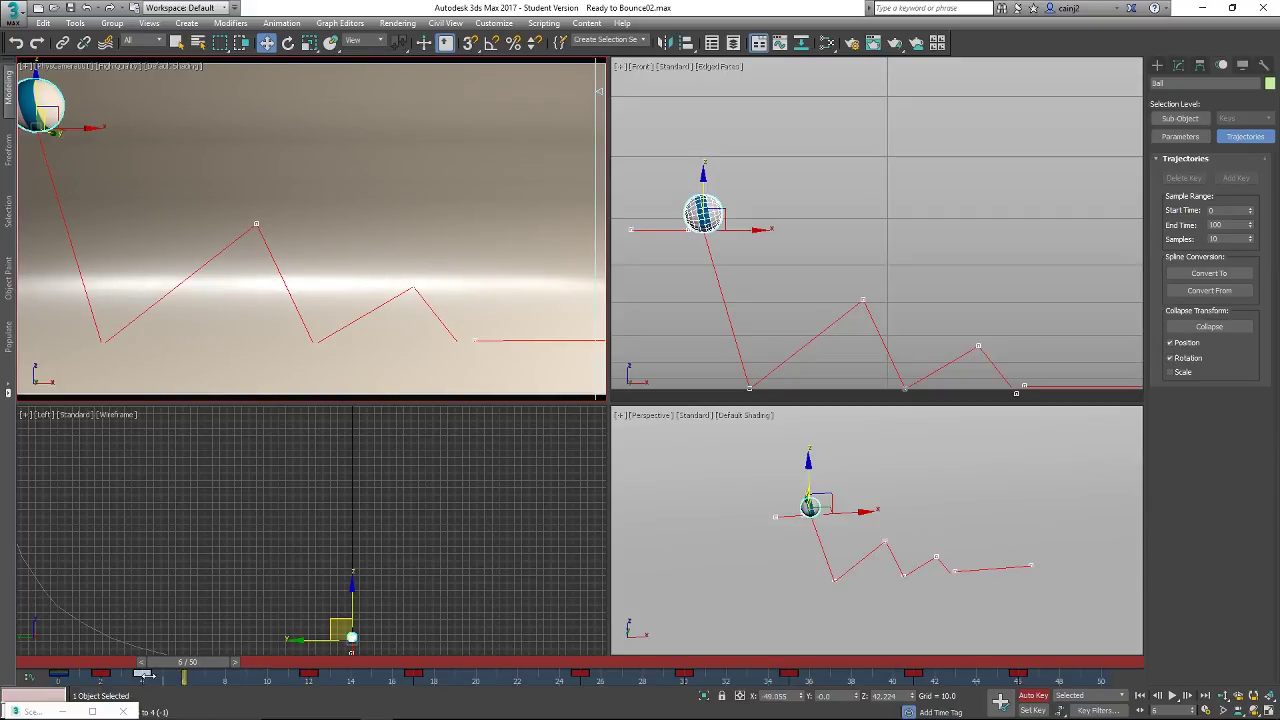
left_click(176, 650)
key("comma")
key("comma")
key("w")
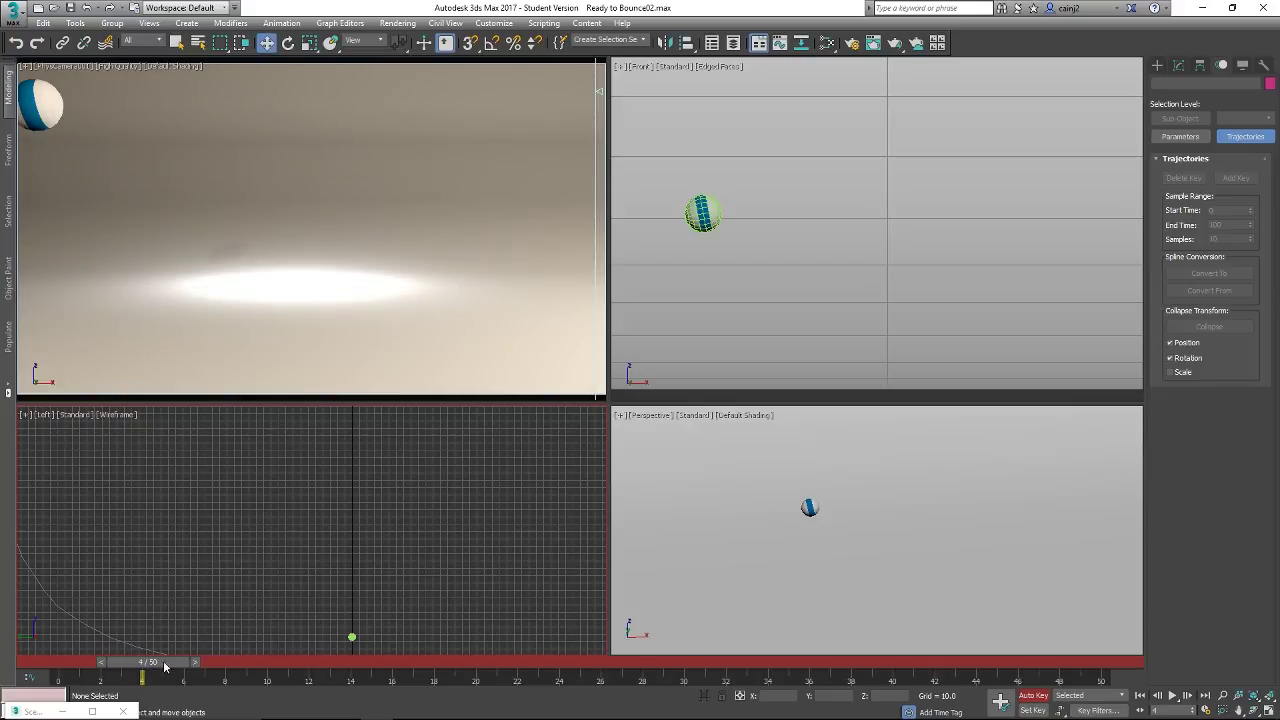
left_click_drag(365, 648, 100, 482)
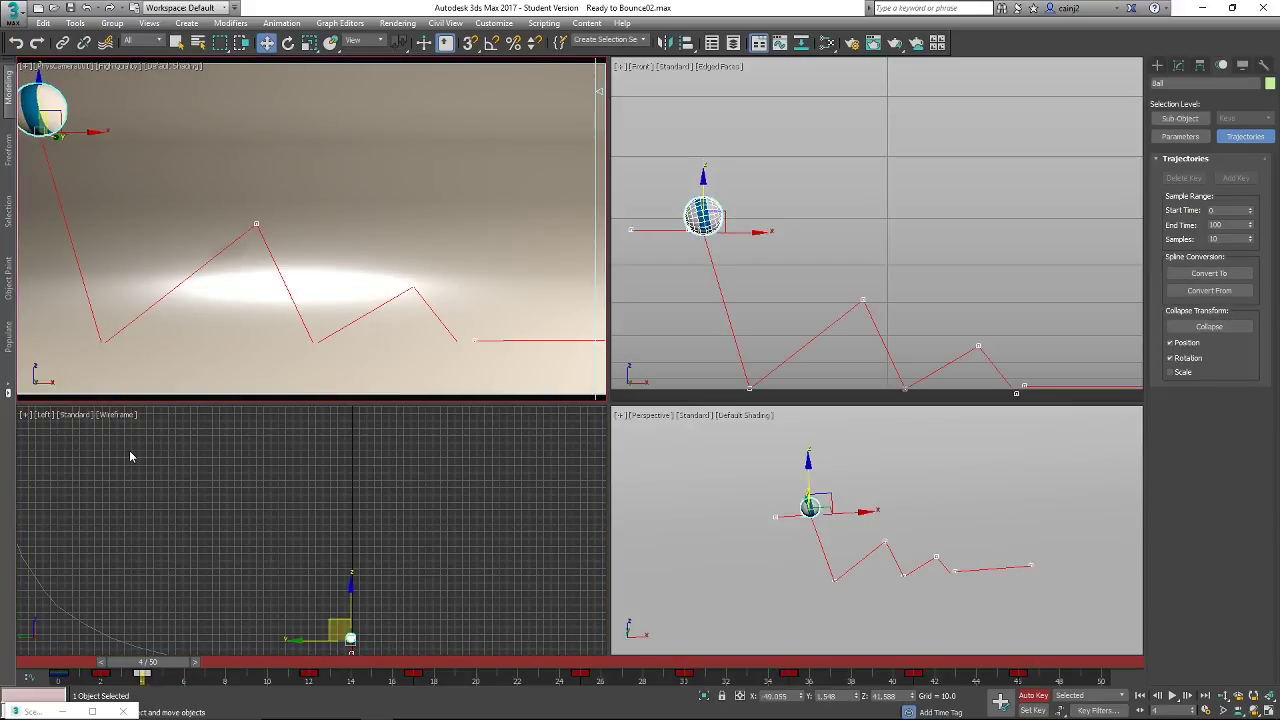
left_click_drag(157, 673, 192, 690)
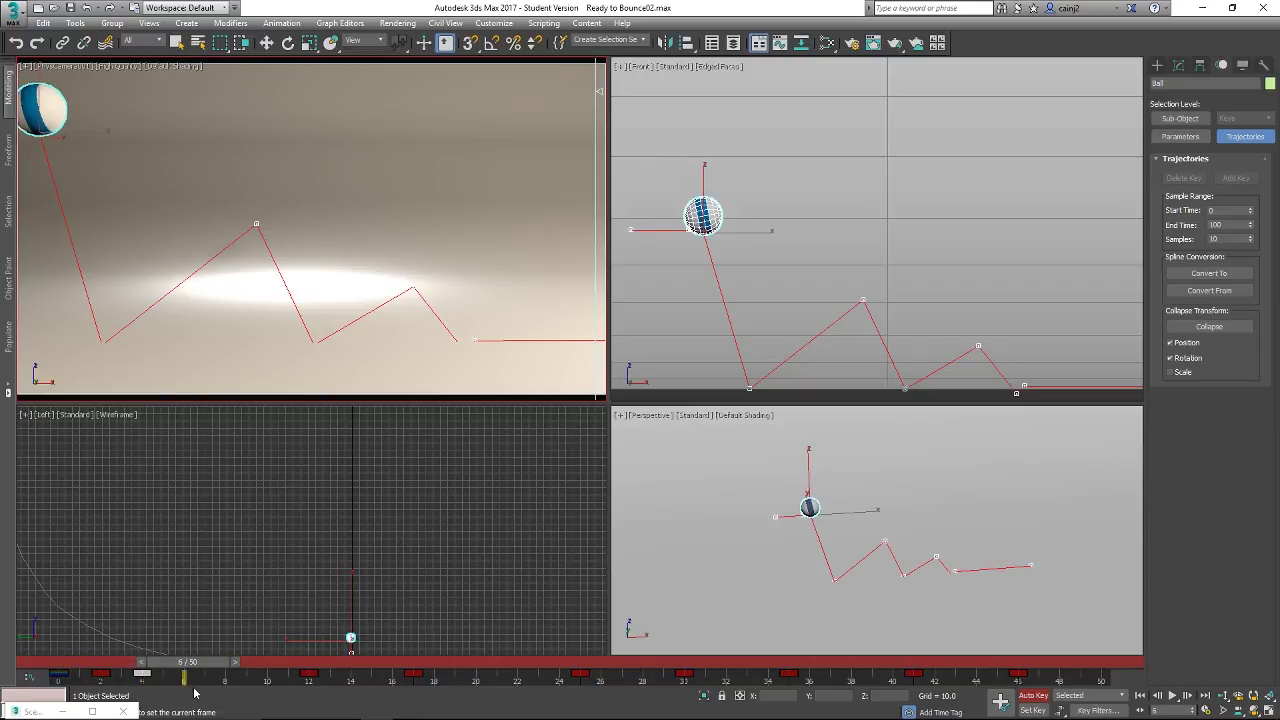
- Shift the ball right at frame 6 in the Front viewport and scrub toward frame 12
key("w")
left_click(718, 218)
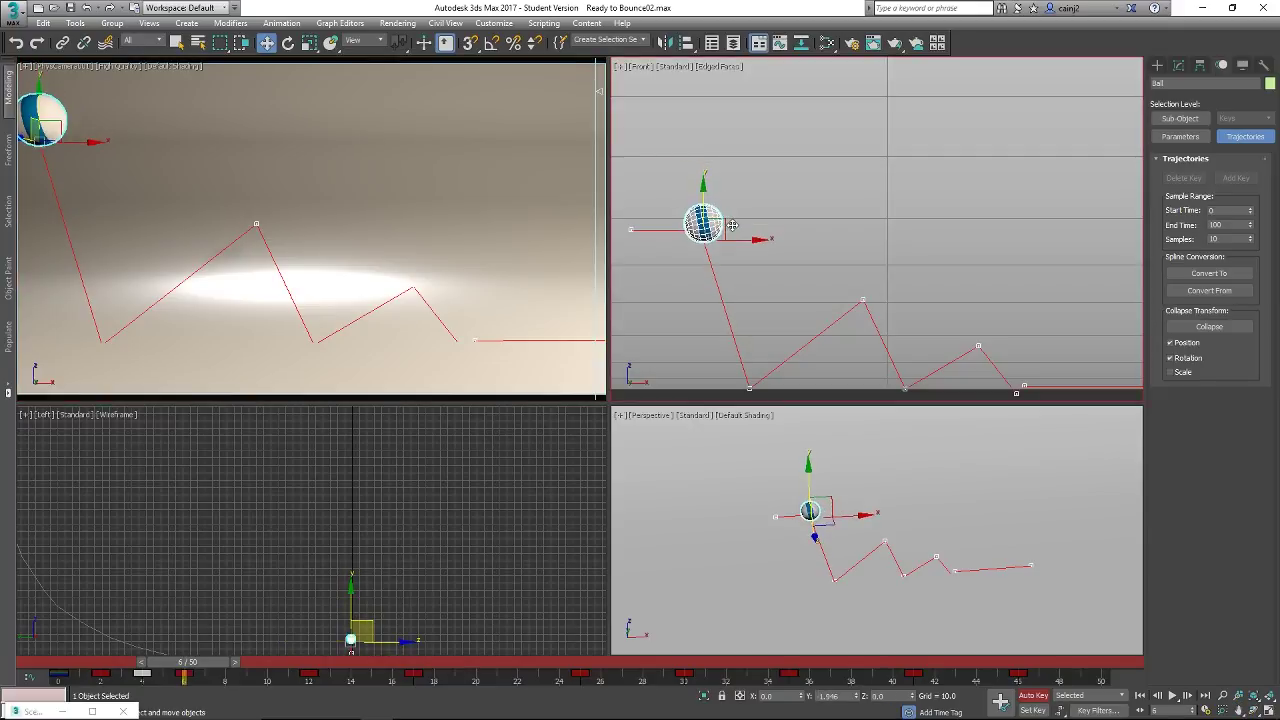
left_click_drag(736, 240, 722, 216)
left_click_drag(186, 663, 158, 662)
key("w")
scroll(712, 230, "up", 3)
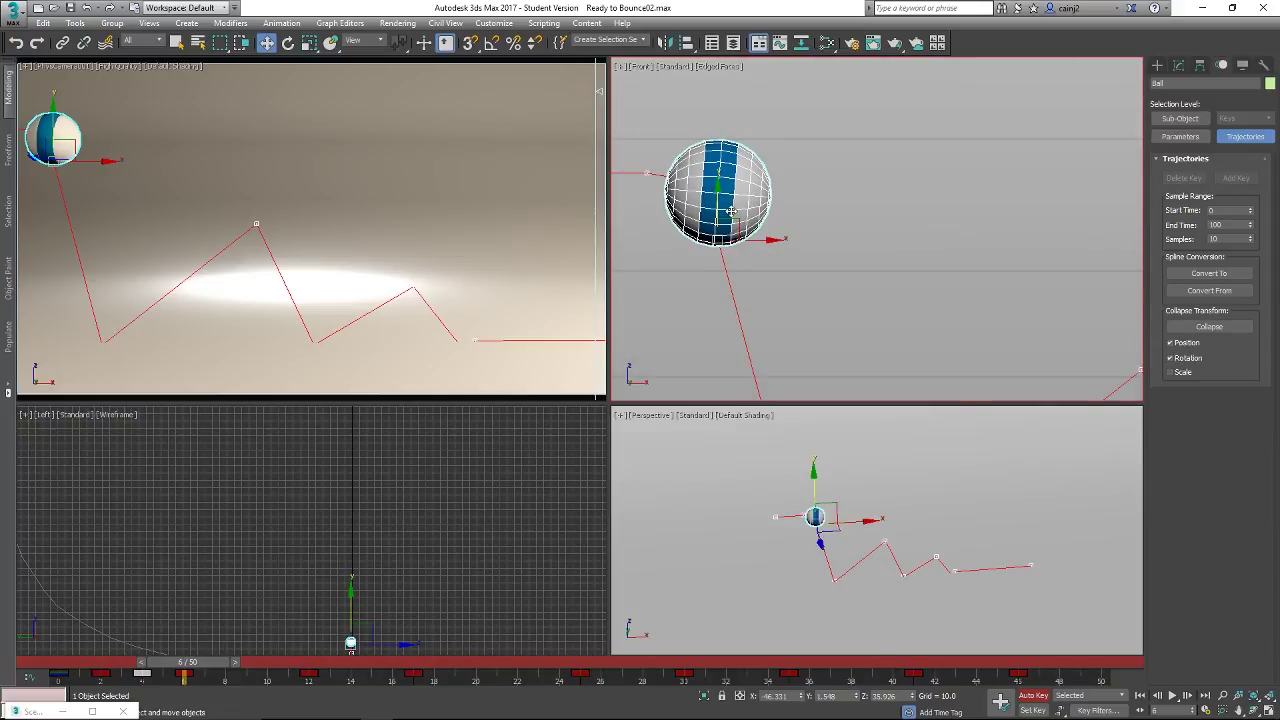
key("m")
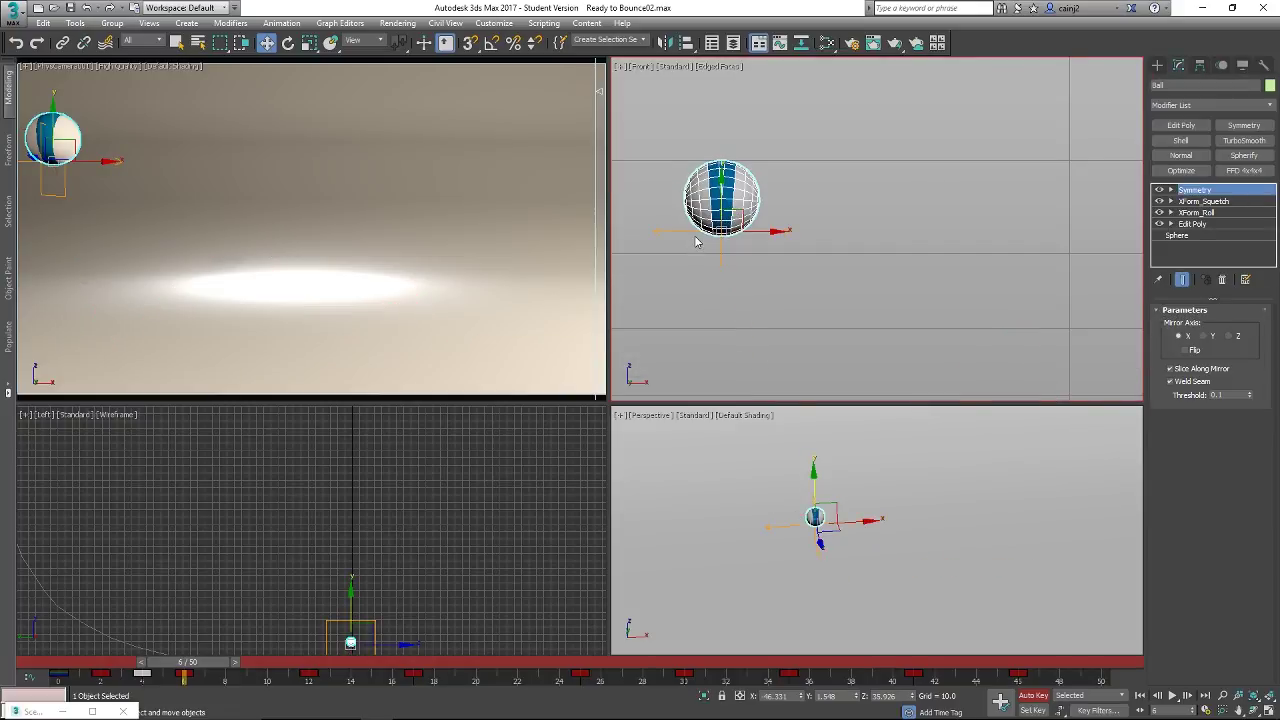
key("ctrl+v")
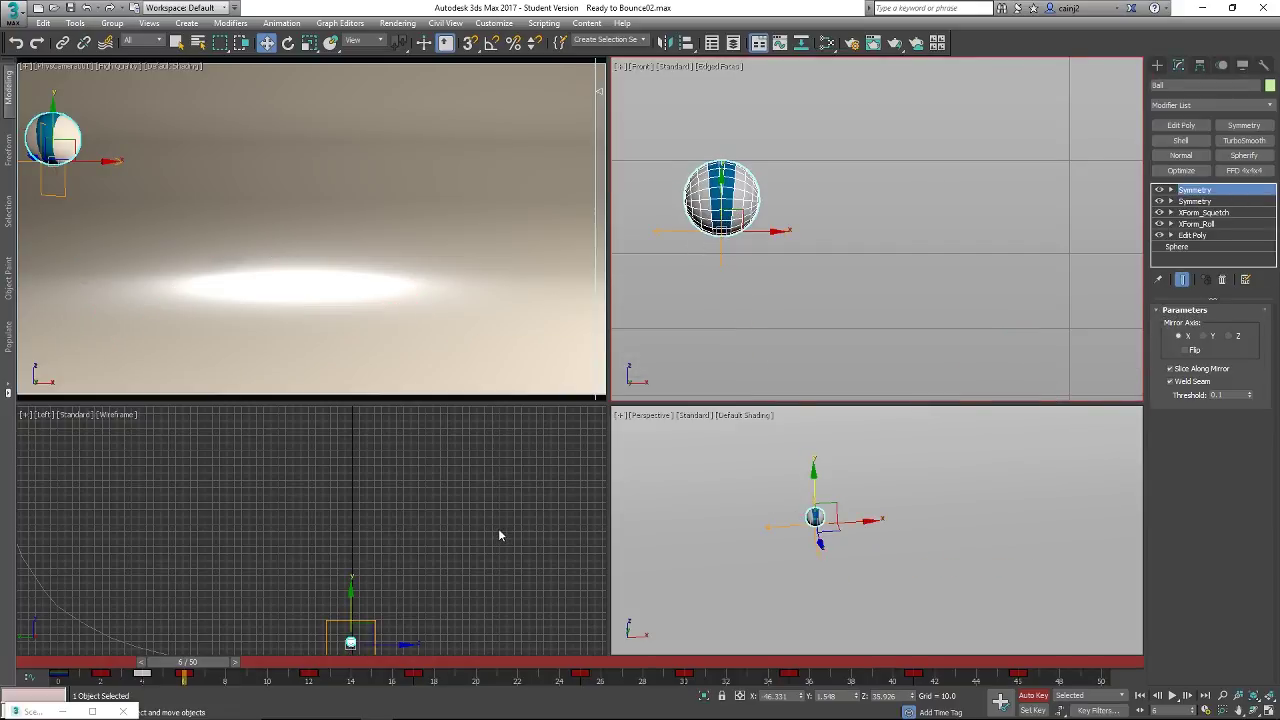
key("ctrl+z")
key("ctrl+z")
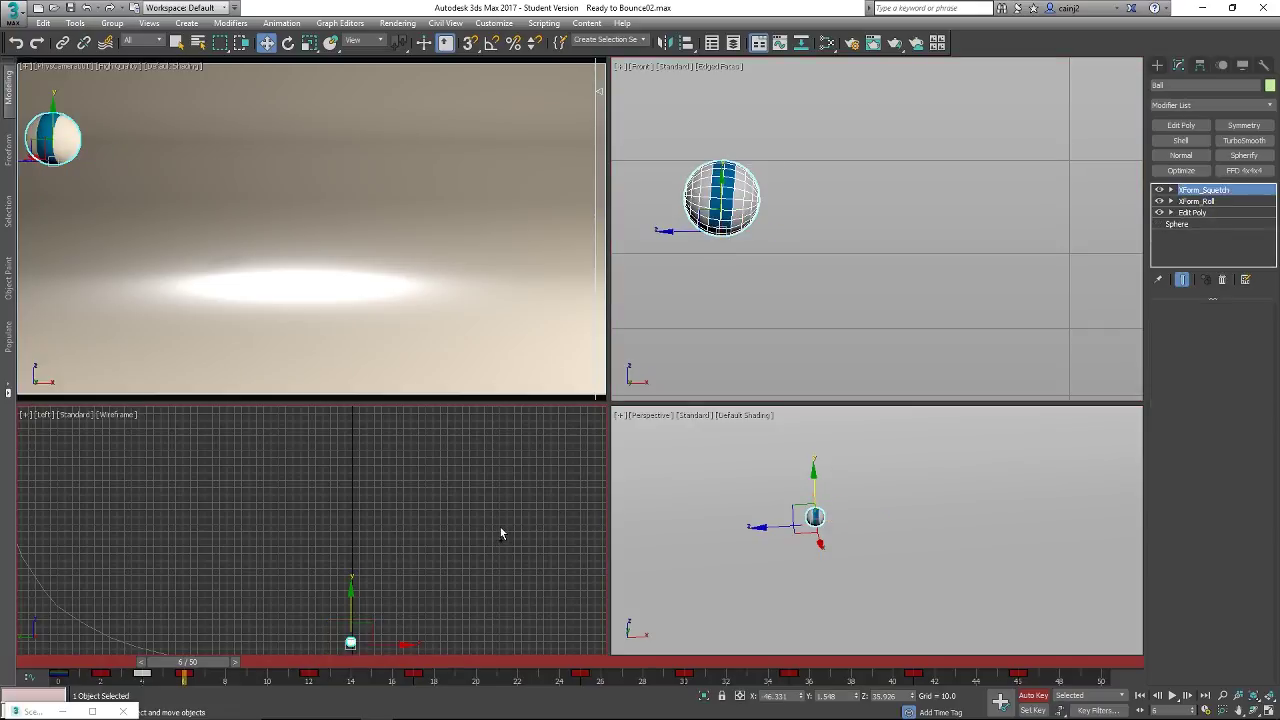
left_click(721, 229)
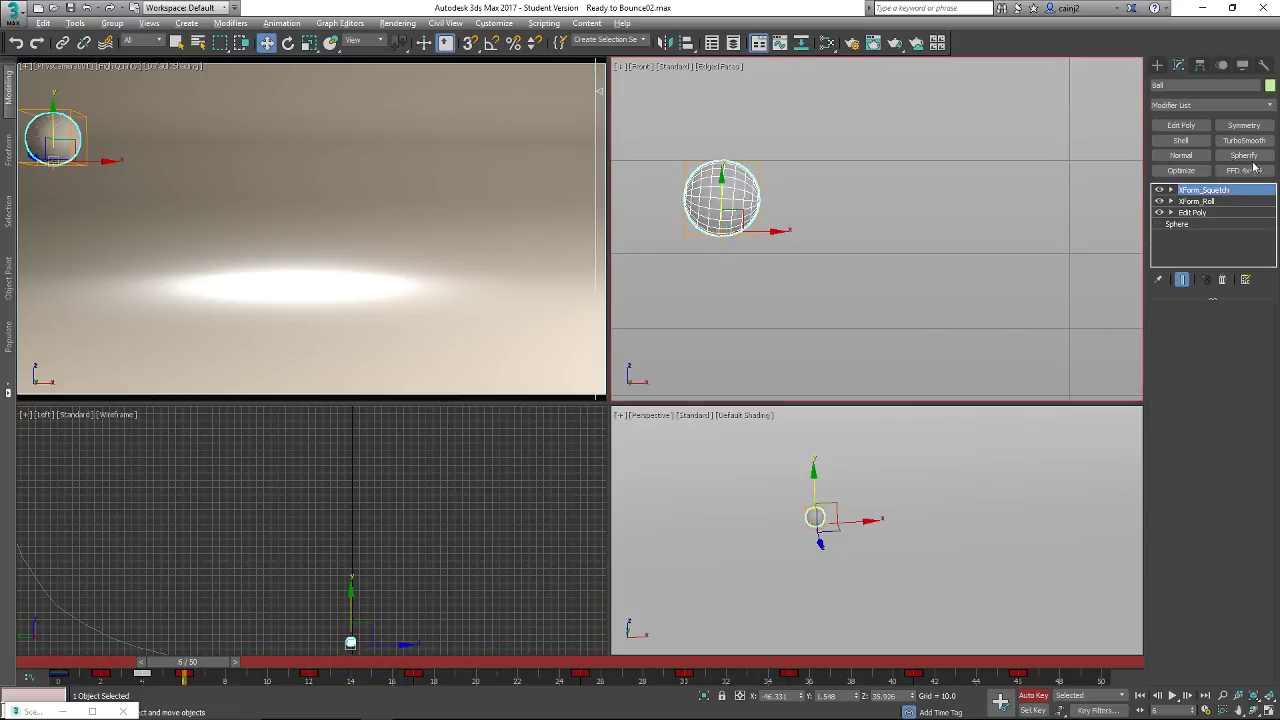
left_click(1240, 66)
left_click(1222, 66)
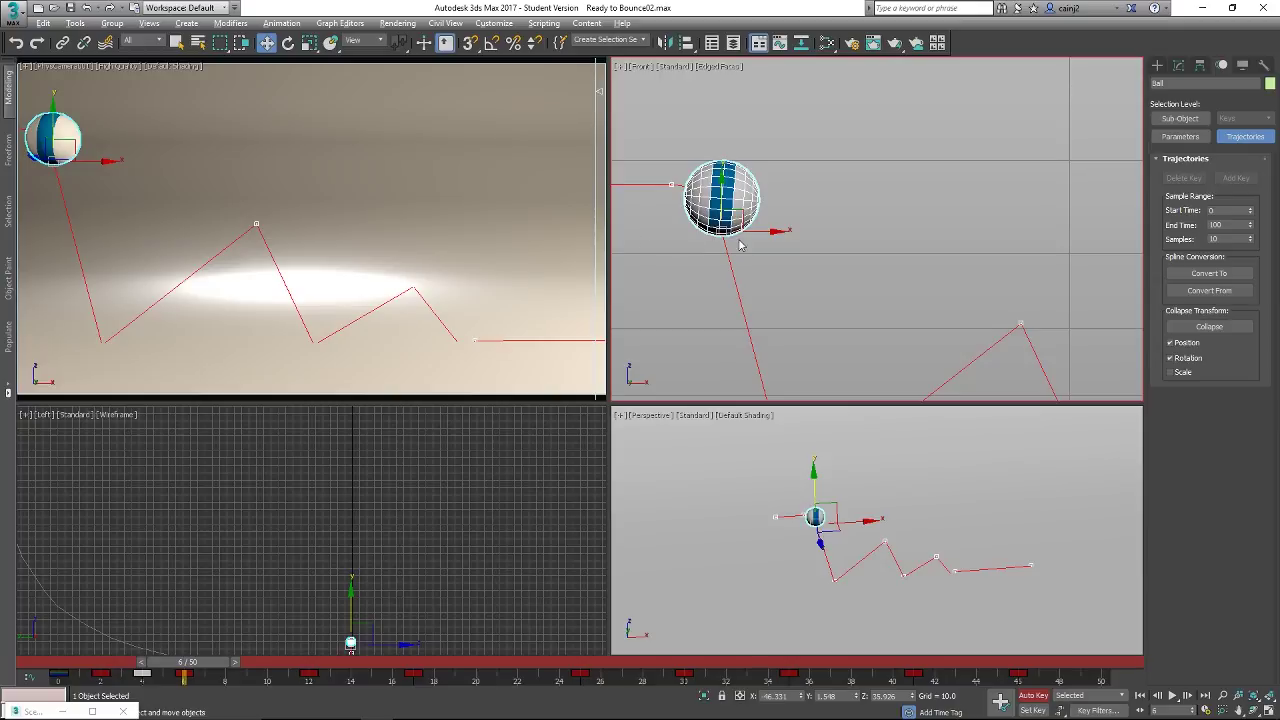
- Nudge the ball slightly right at frame 6 in the Front viewport
mouse_move(749, 232)
left_mouse_down()
mouse_move(763, 229)
mouse_move(740, 214)
mouse_move(762, 241)
left_mouse_up()
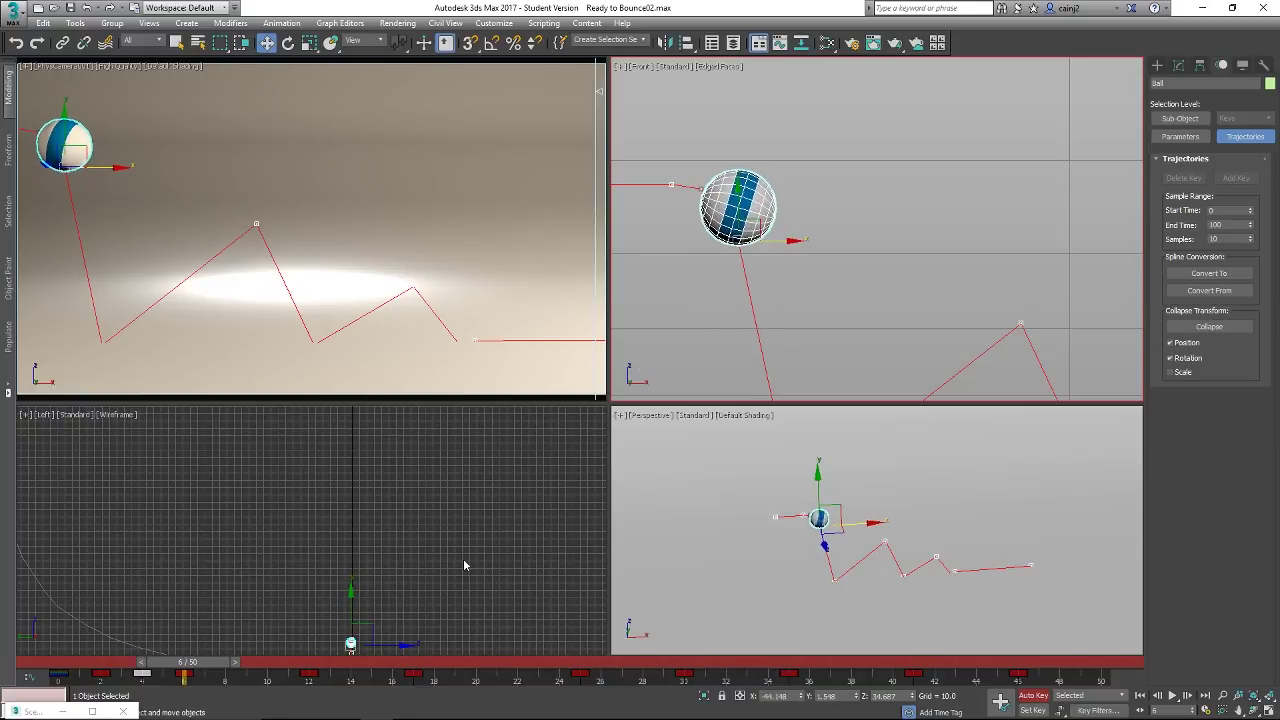
scroll(375, 558, "up", 5)
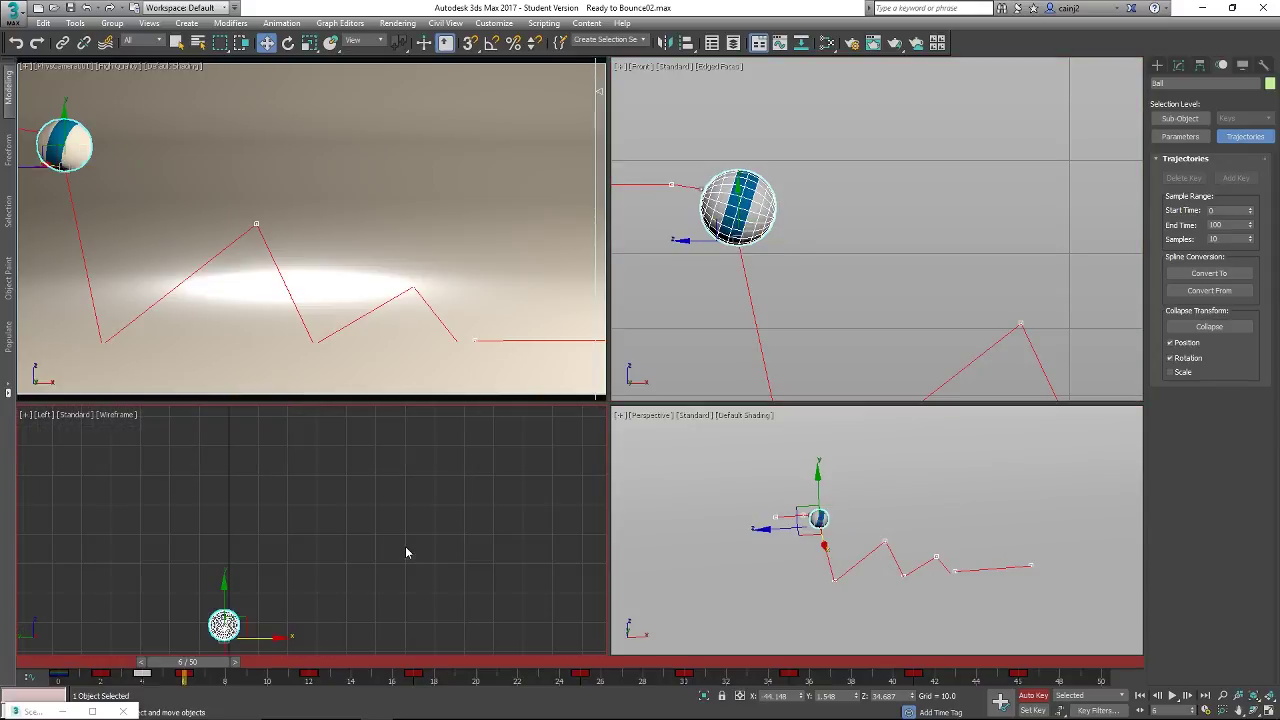
middle_click_drag(405, 552, 405, 519)
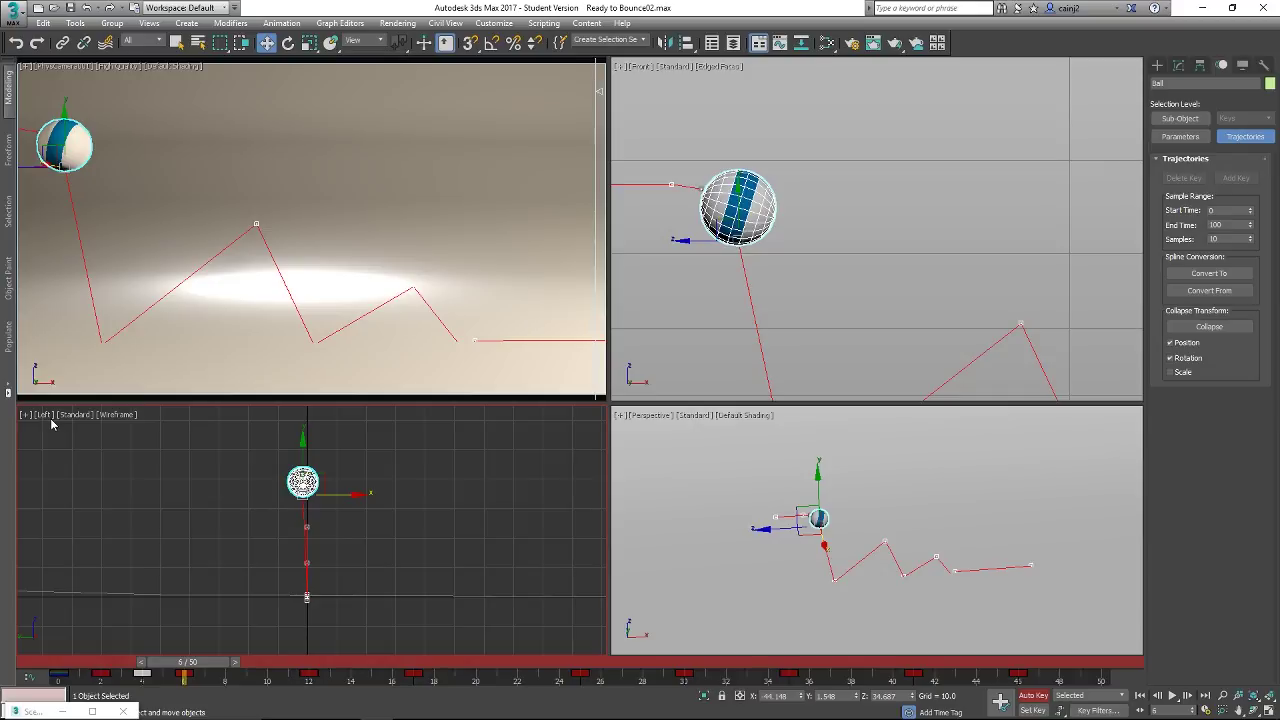
- Switch the lower-left viewport to Front and zoom in on the ball's trajectory
key("f")
scroll(136, 477, "up", 2)
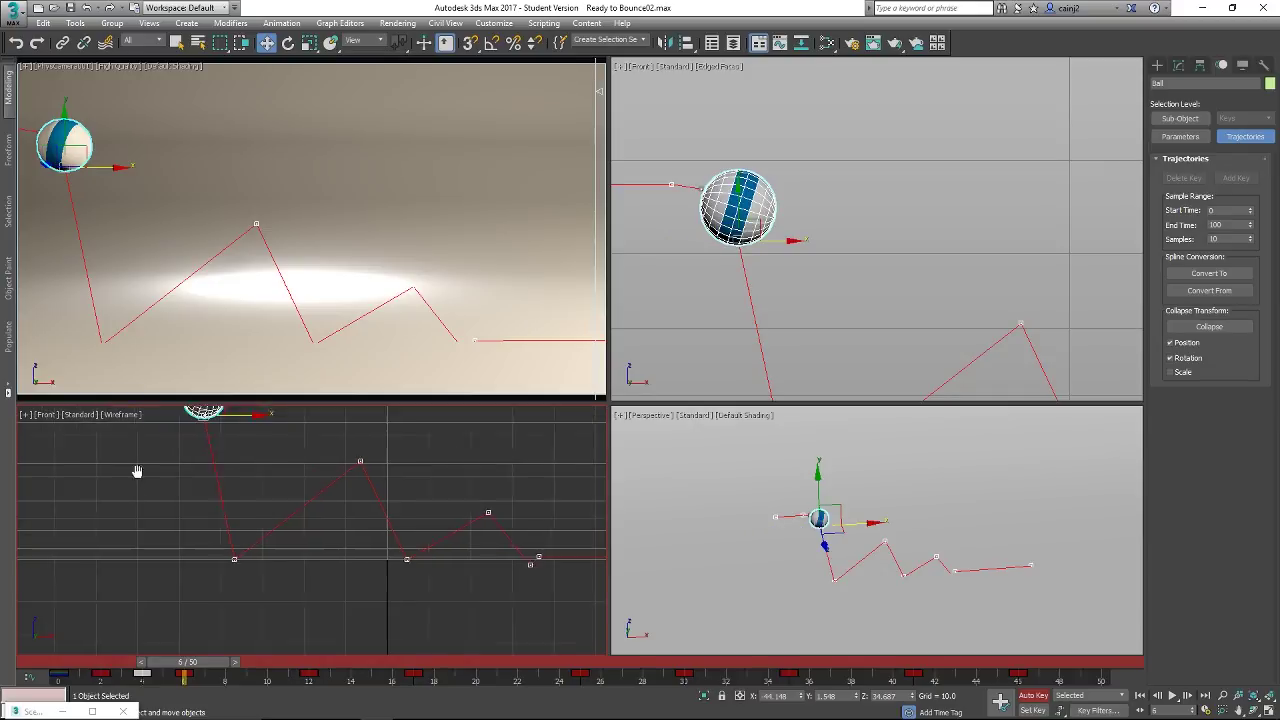
middle_click_drag(136, 477, 254, 554)
scroll(193, 573, "up", 3)
scroll(272, 531, "down", 2)
scroll(272, 531, "up", 4)
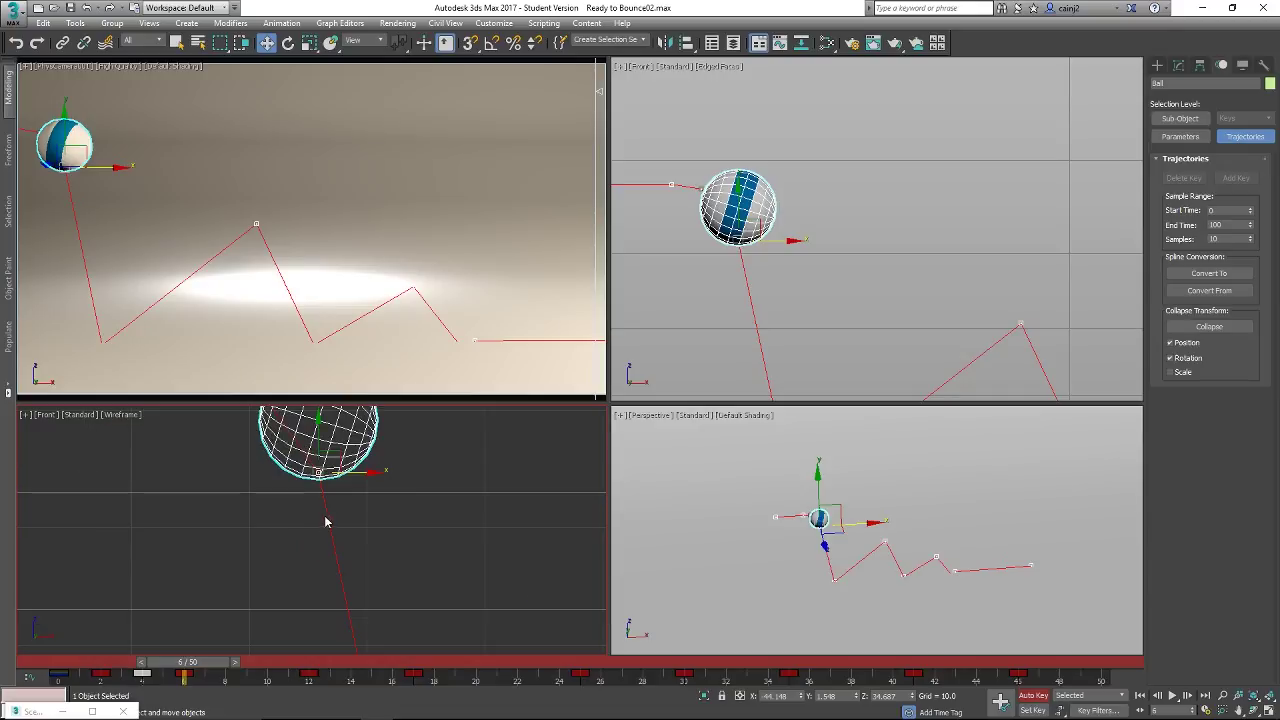
scroll(332, 505, "down", 4)
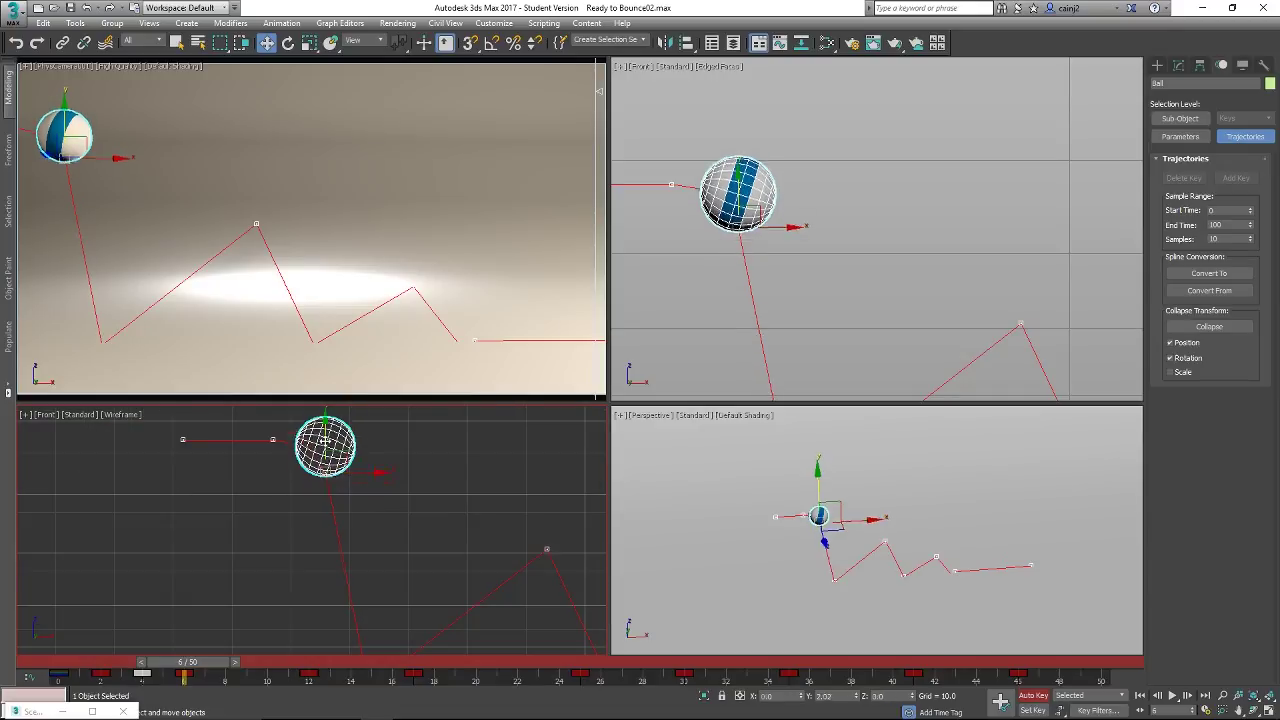